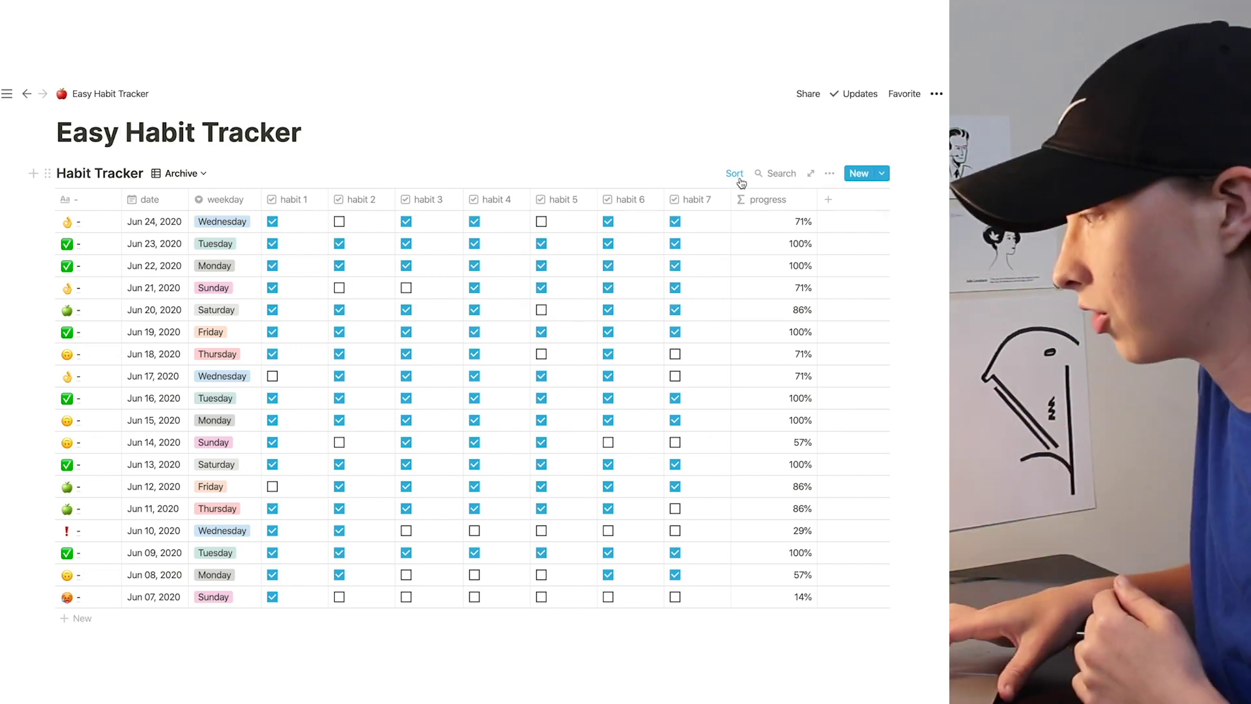
Step: Review the Archive table's sort order and the Jun 24 date cell
{"action": "left_click", "coordinate": [735, 175]}
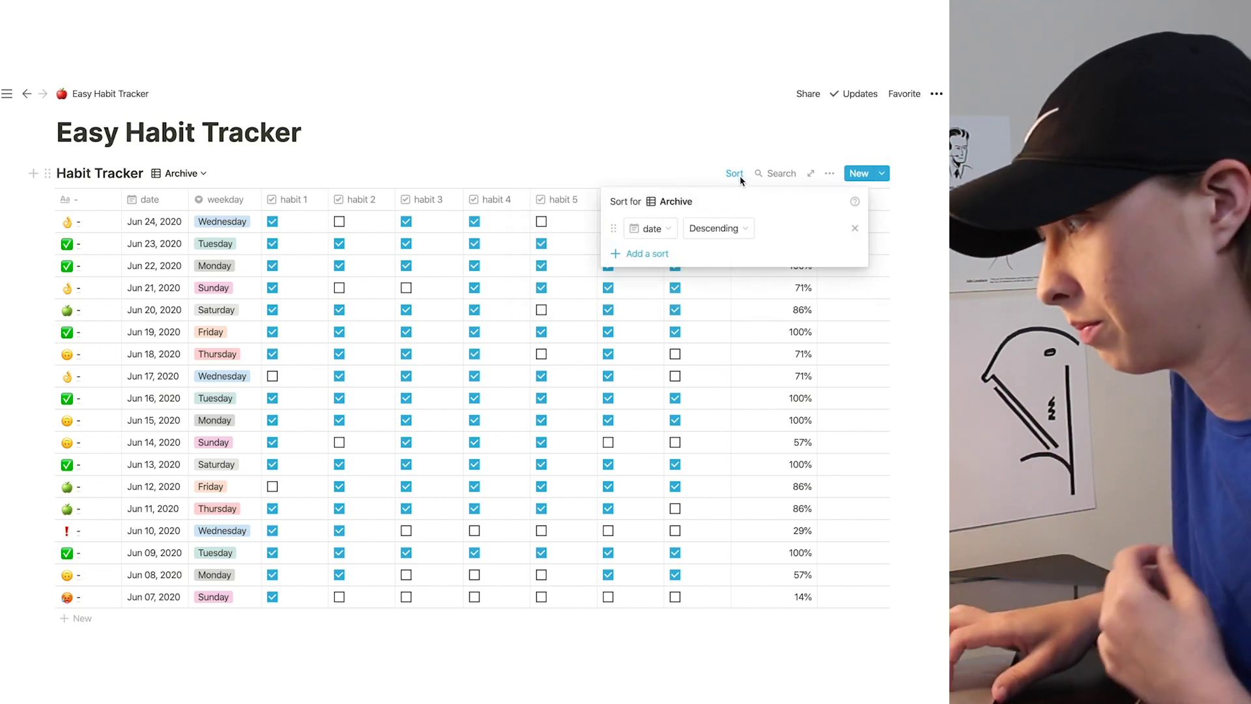
{"action": "left_click", "coordinate": [503, 152]}
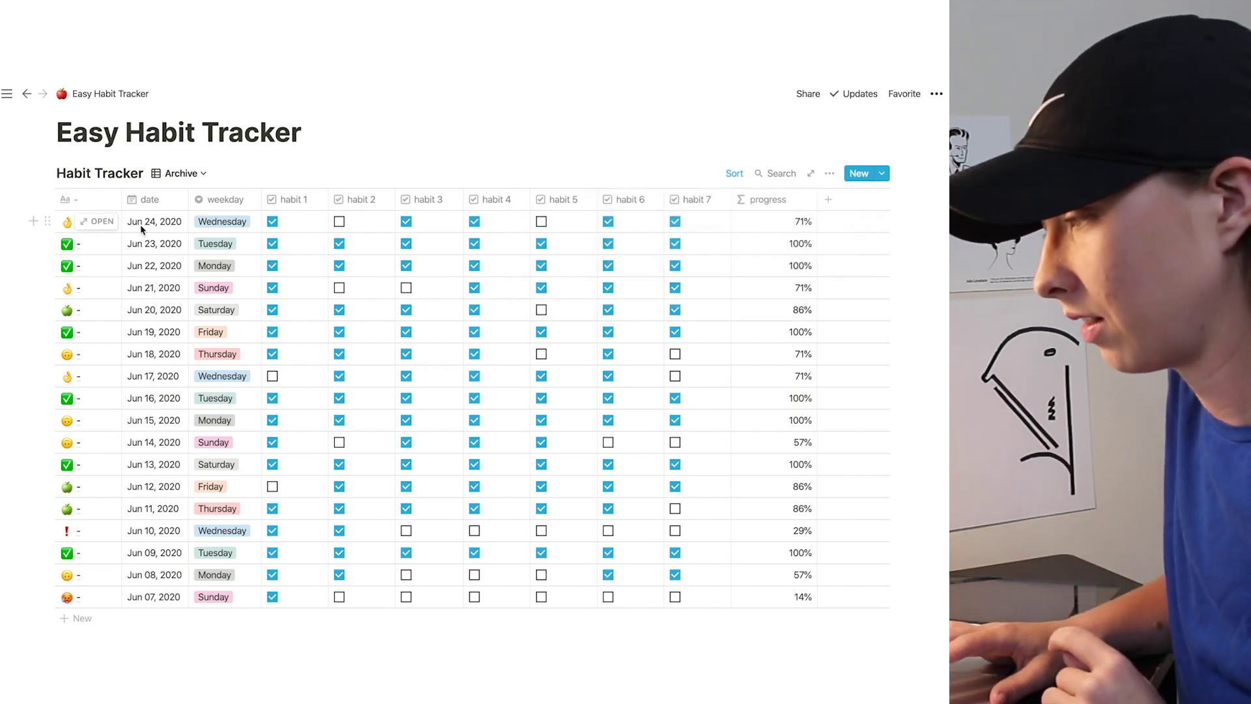
{"action": "left_click", "coordinate": [140, 225]}
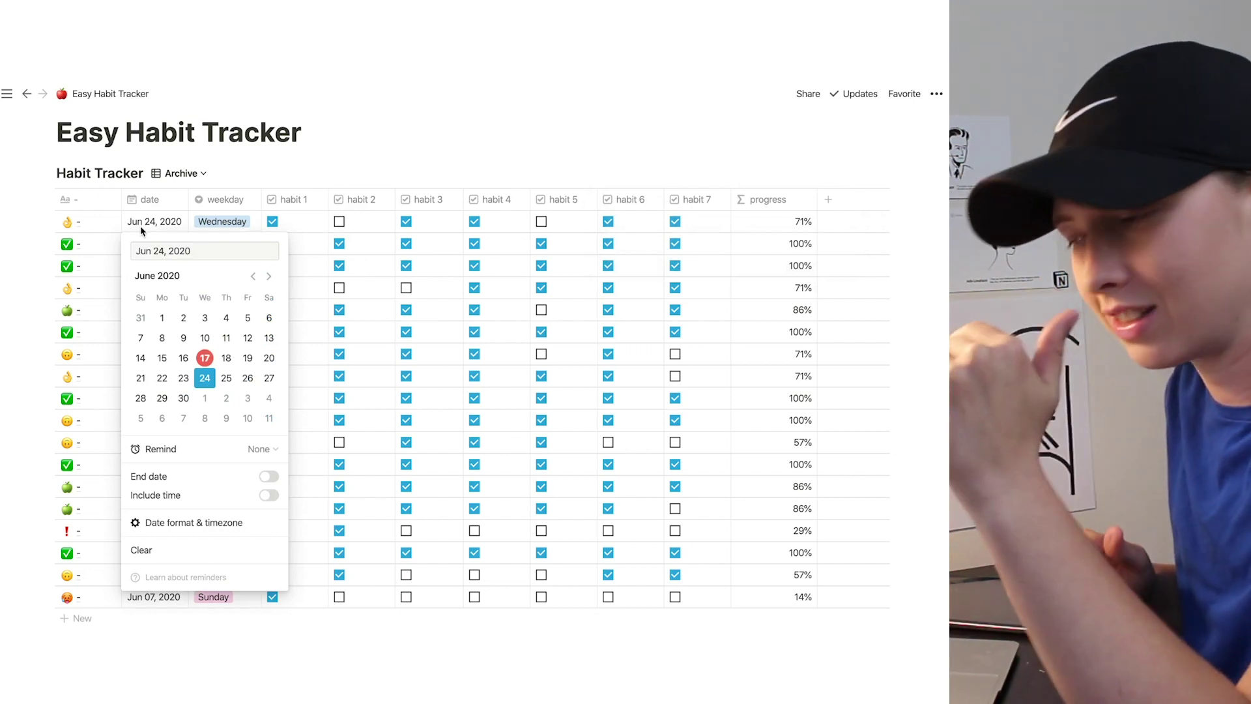
{"action": "key", "text": "Escape"}
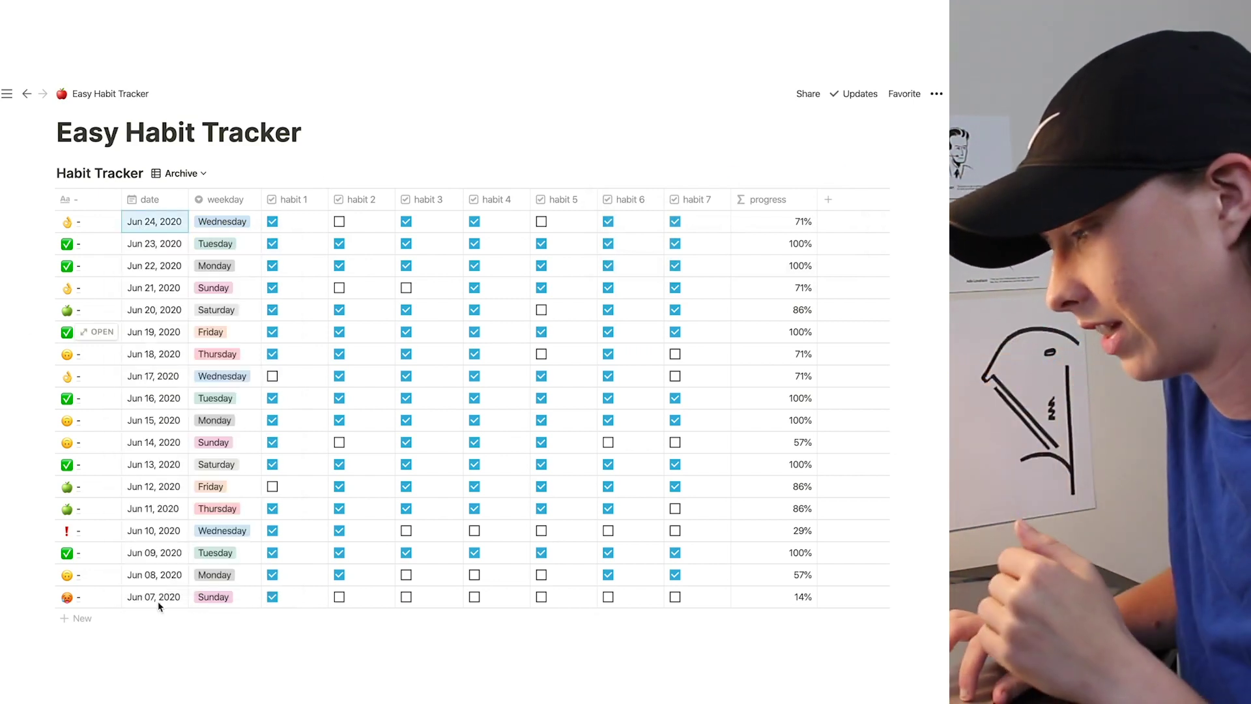
{"action": "left_click", "coordinate": [358, 136]}
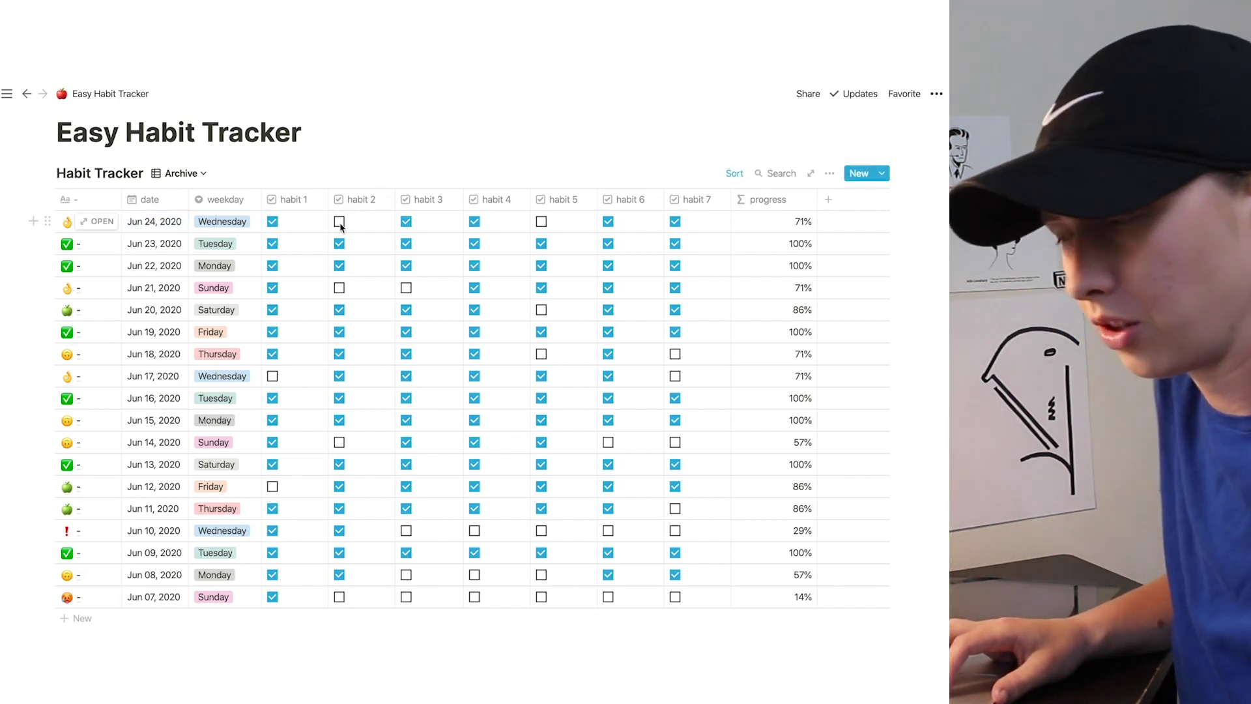
Step: Inspect the habit 1 property settings to confirm it is a Checkbox
{"action": "left_click", "coordinate": [299, 205]}
{"action": "mouse_move", "coordinate": [307, 274]}
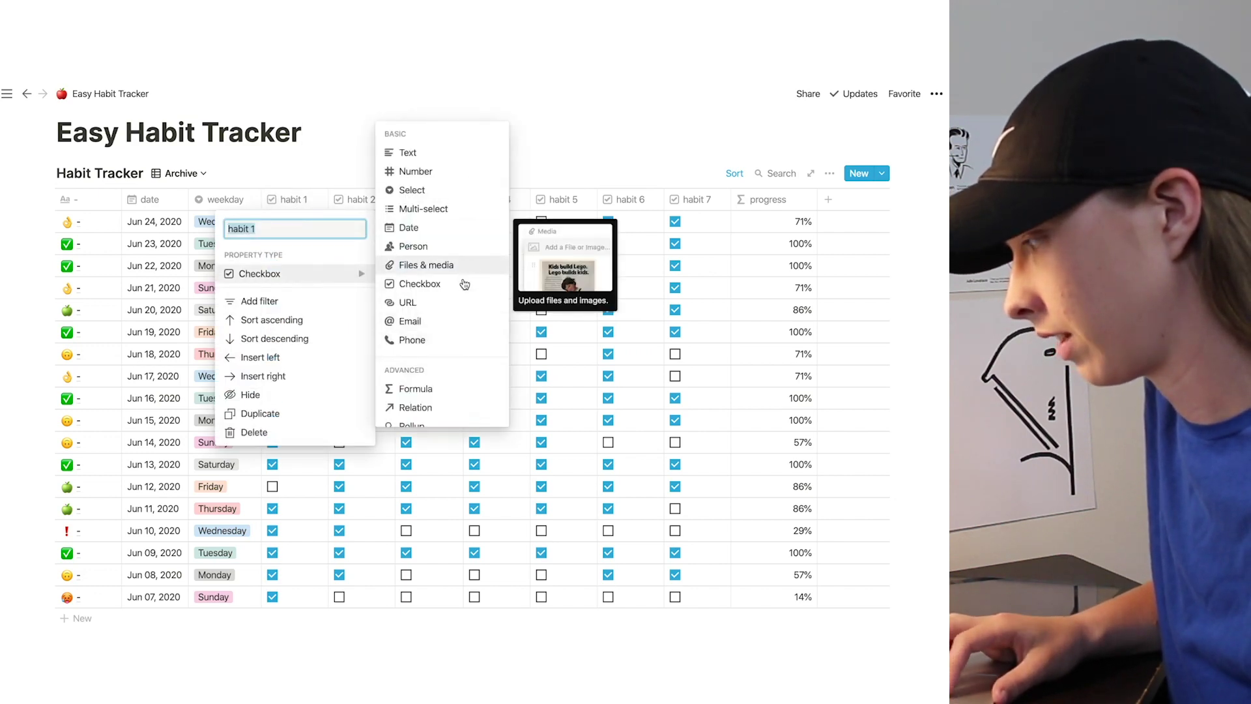
{"action": "left_click", "coordinate": [335, 171]}
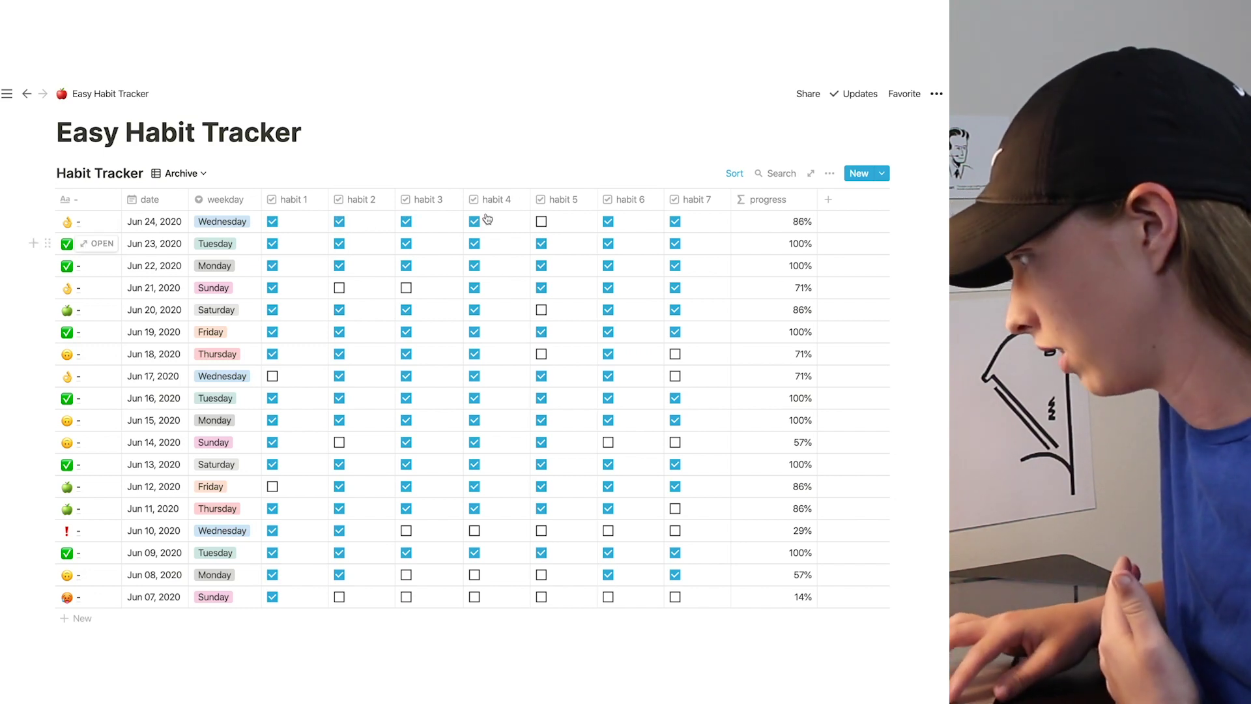
Step: Set the Jun 24 checkboxes so habits 1, 2, 3 and 7 are done, giving 57%
{"action": "left_click", "coordinate": [542, 222]}
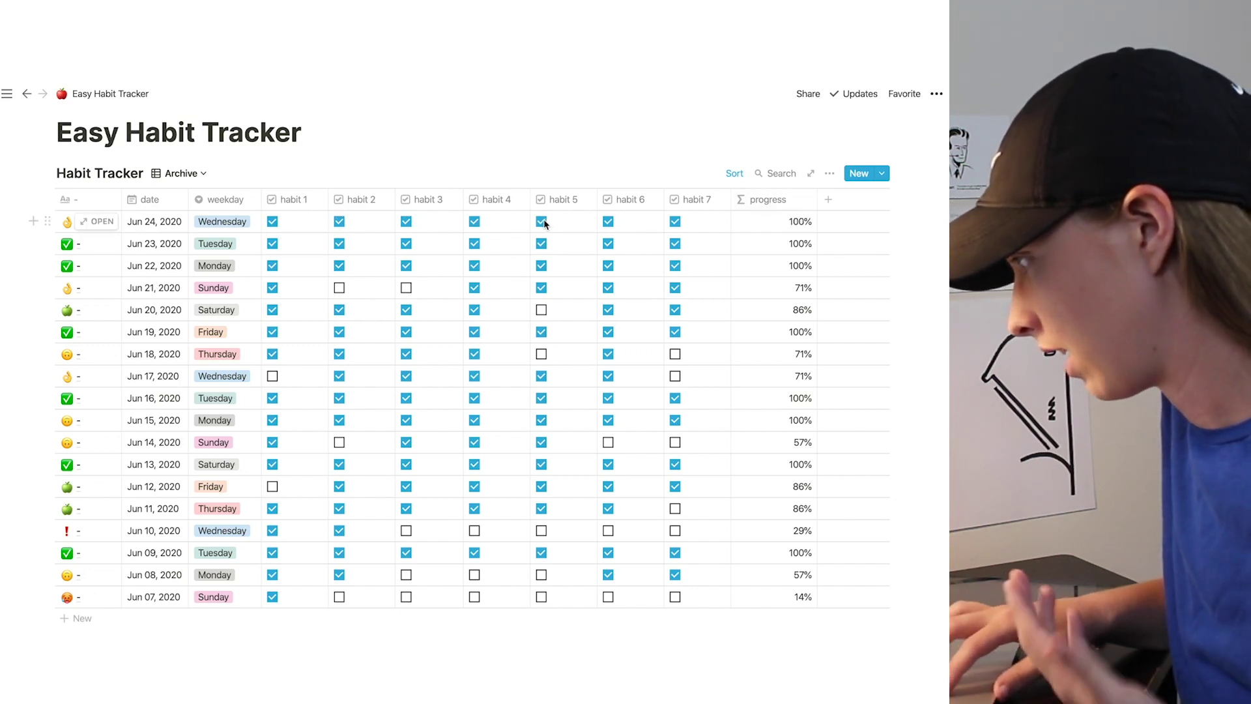
{"action": "left_click", "coordinate": [272, 221]}
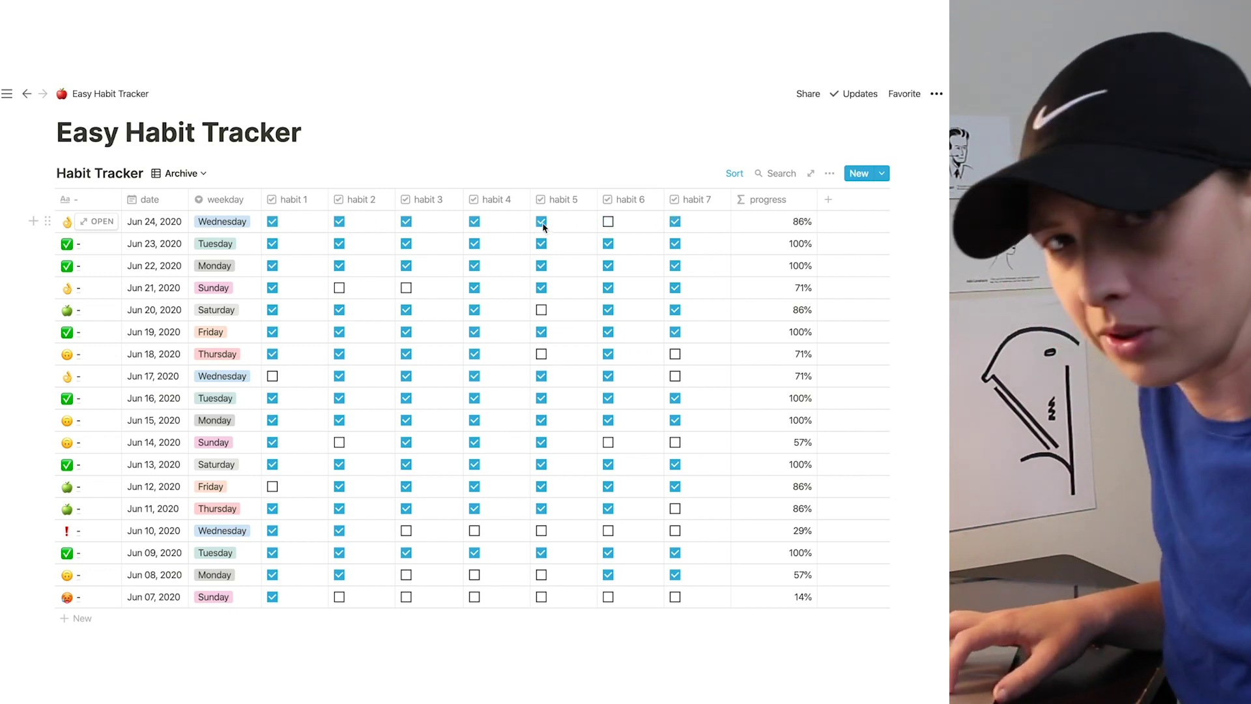
{"action": "left_click", "coordinate": [409, 223]}
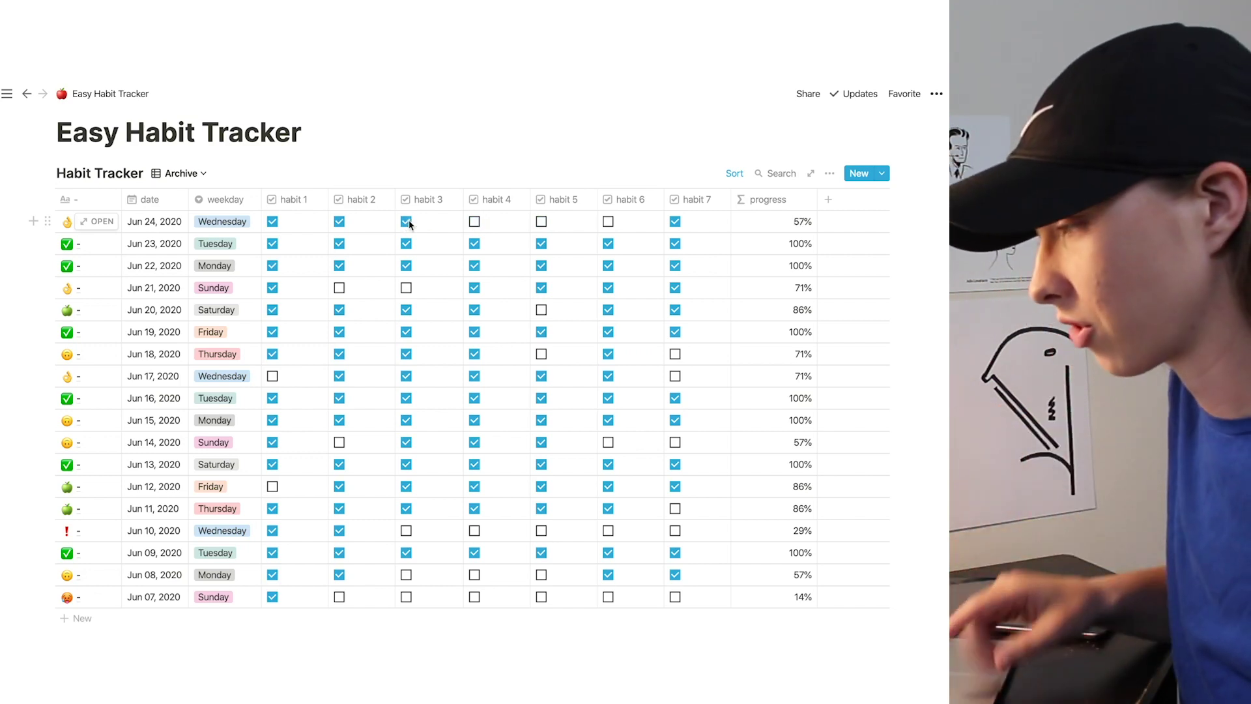
{"action": "scroll", "coordinate": [324, 271], "scroll_direction": "up", "scroll_amount": 3}
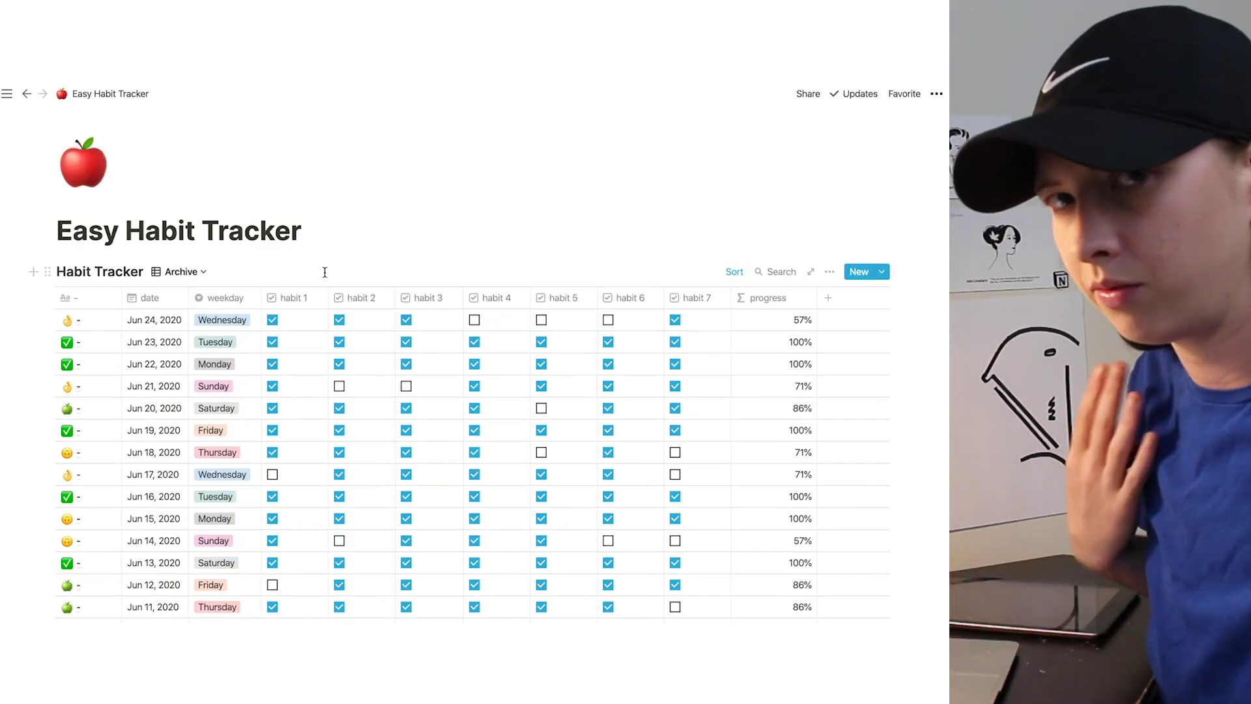
Step: Switch the Habit Tracker to the Calendar view for June 2020
{"action": "left_click", "coordinate": [173, 272]}
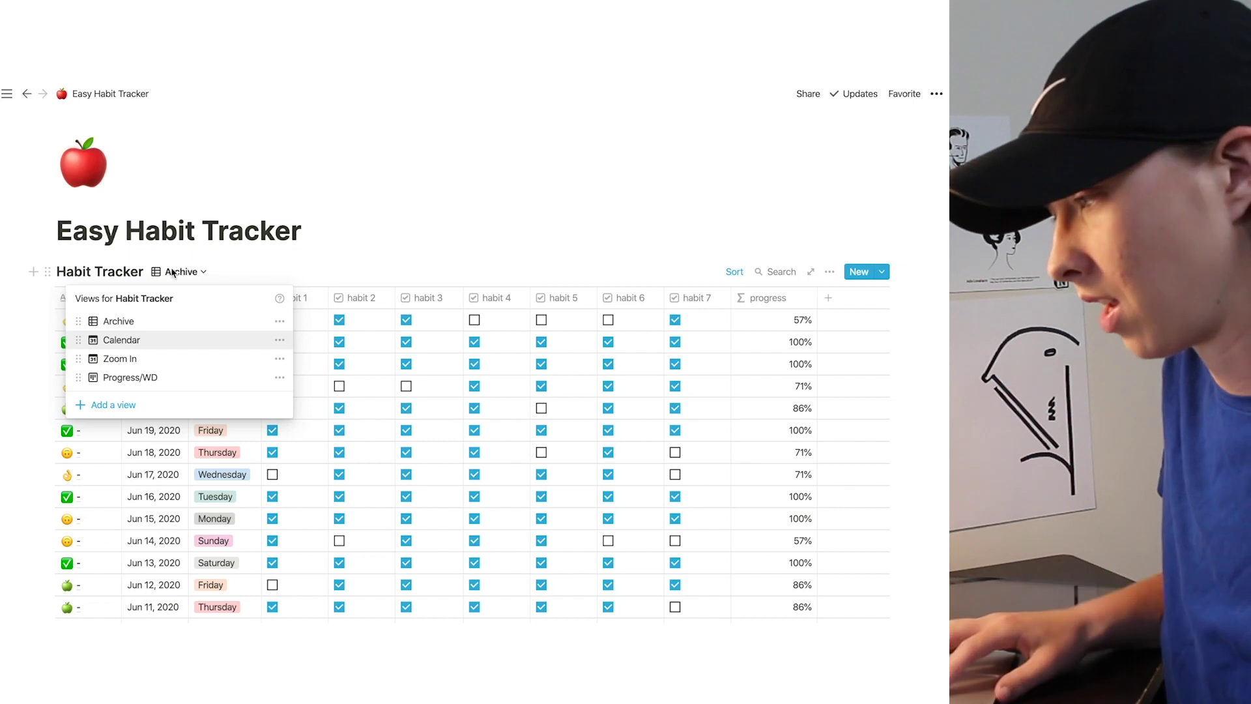
{"action": "left_click", "coordinate": [152, 339]}
{"action": "scroll", "coordinate": [152, 339], "scroll_direction": "down", "scroll_amount": 4}
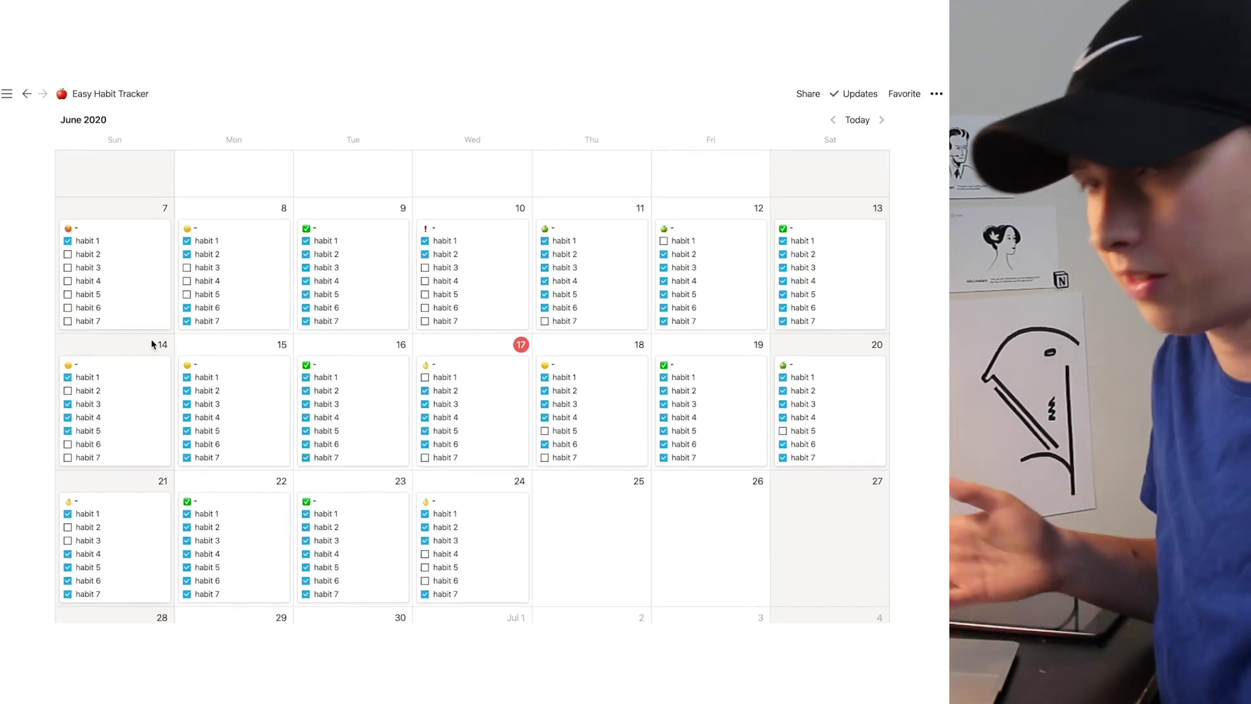
{"action": "scroll", "coordinate": [151, 344], "scroll_direction": "up", "scroll_amount": 3}
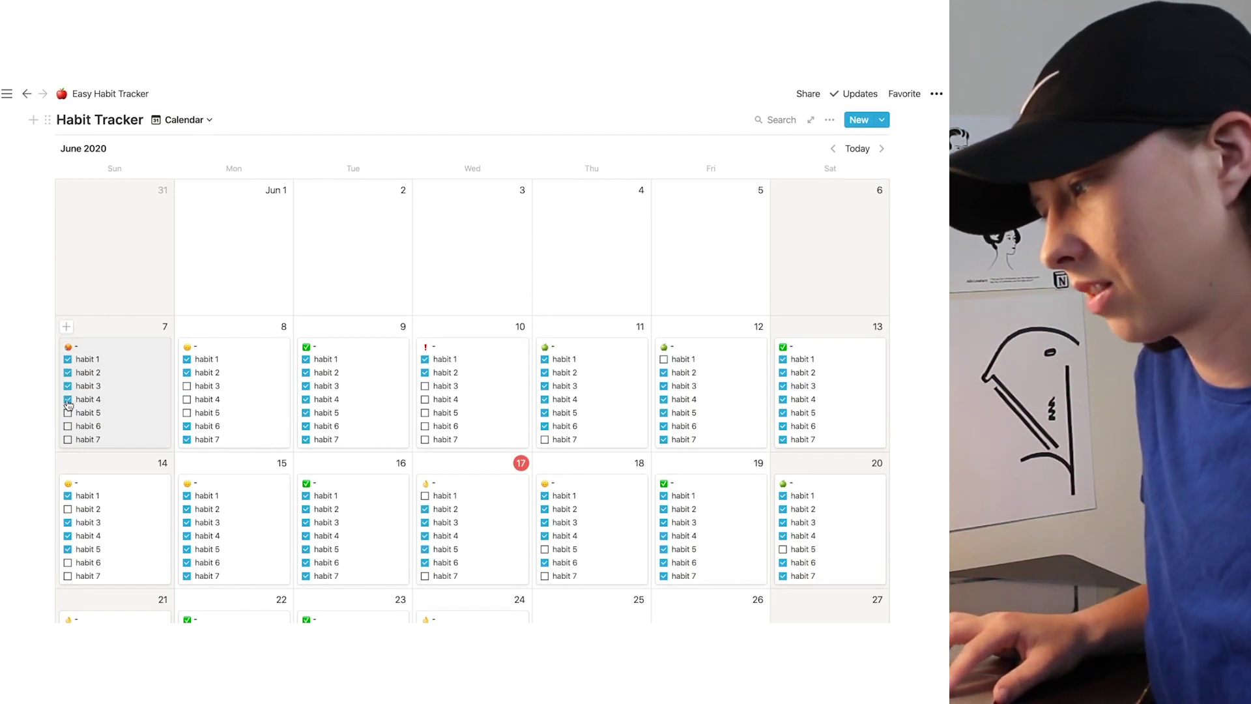
Step: Uncheck habits 3 and 2 on the June 7 card, leaving only habit 1 done
{"action": "left_click", "coordinate": [71, 386]}
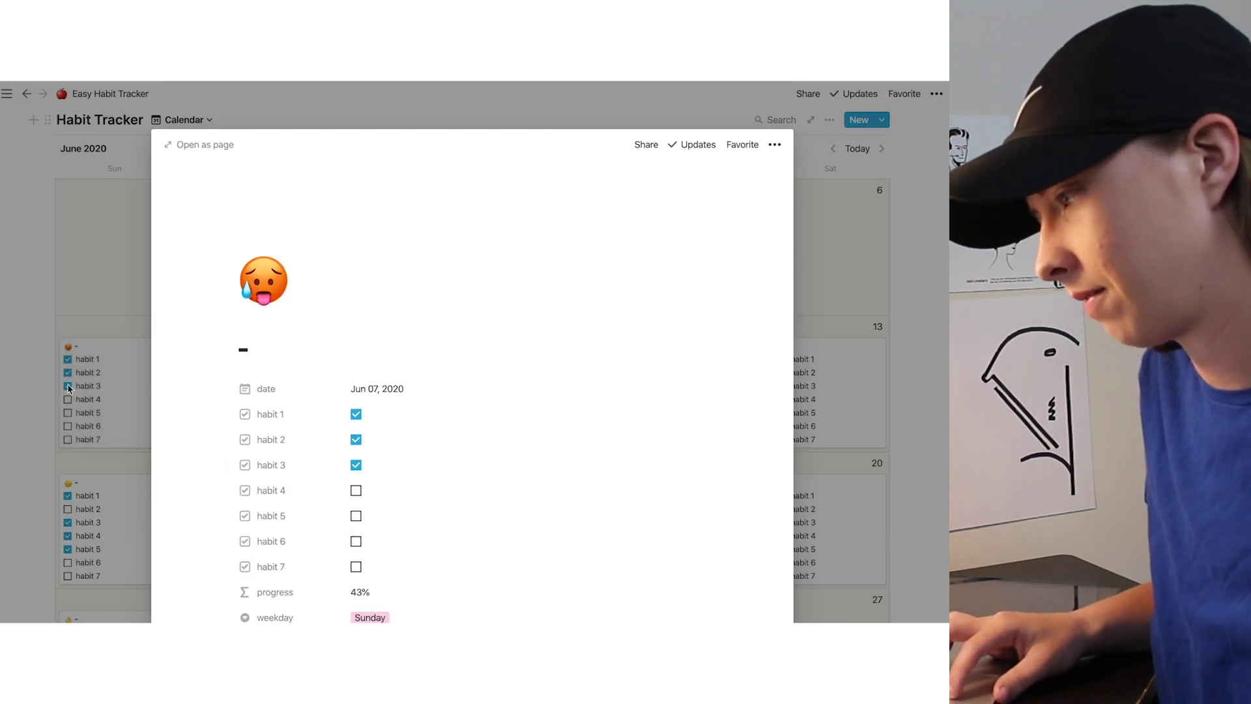
{"action": "left_click", "coordinate": [71, 388]}
{"action": "left_click", "coordinate": [68, 386]}
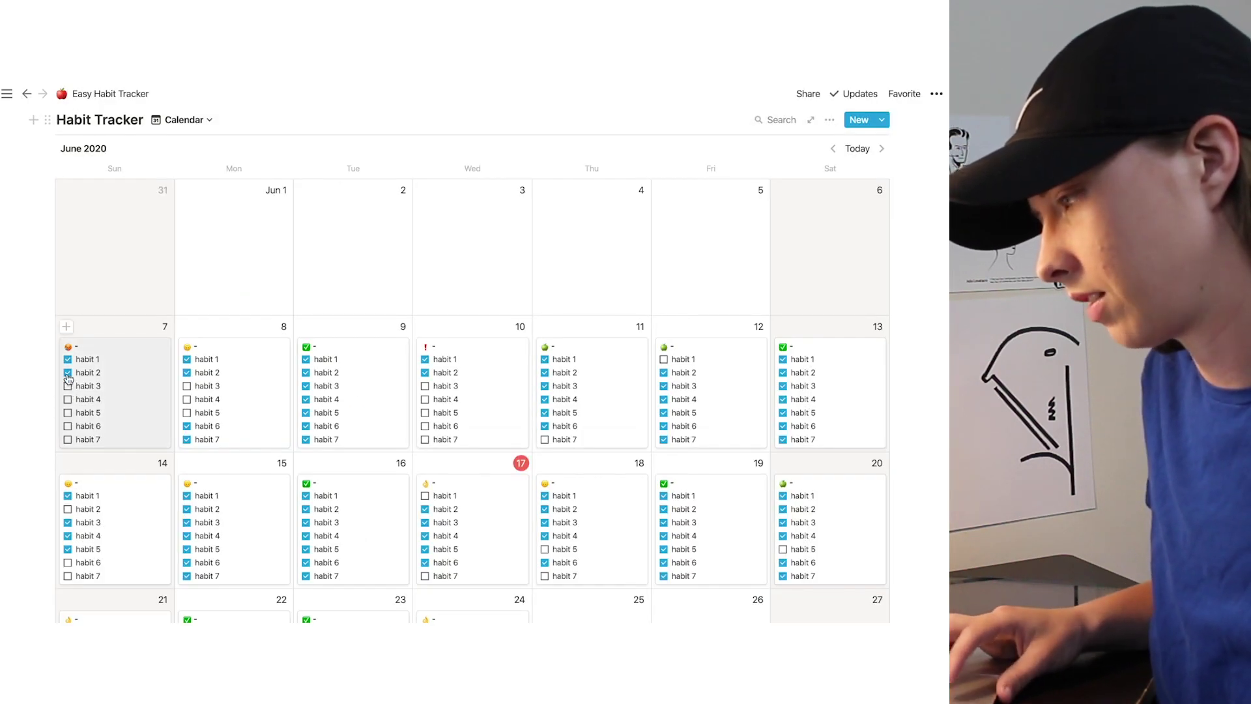
{"action": "left_click", "coordinate": [68, 374]}
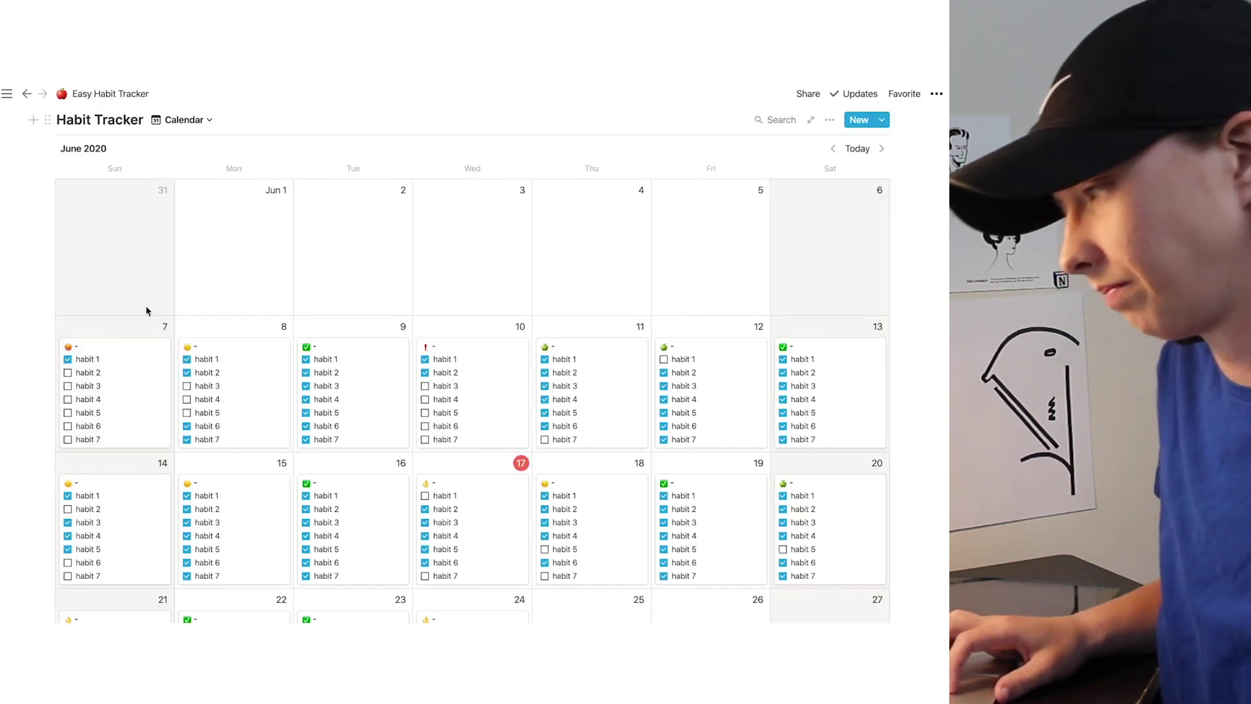
{"action": "left_click", "coordinate": [185, 120]}
Step: Switch to the Zoom In calendar and scroll through the June 18–24 habit cards
{"action": "left_click", "coordinate": [171, 207]}
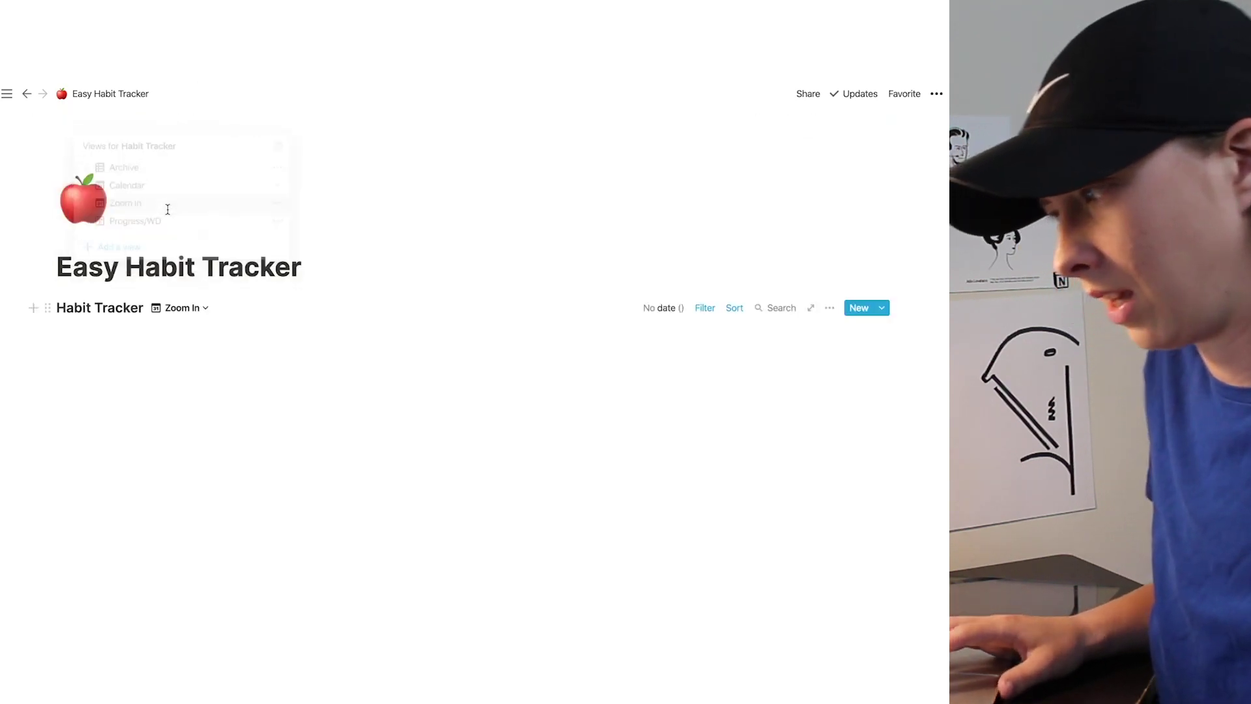
{"action": "scroll", "coordinate": [326, 345], "scroll_direction": "down", "scroll_amount": 2}
{"action": "scroll", "coordinate": [326, 344], "scroll_direction": "down", "scroll_amount": 4}
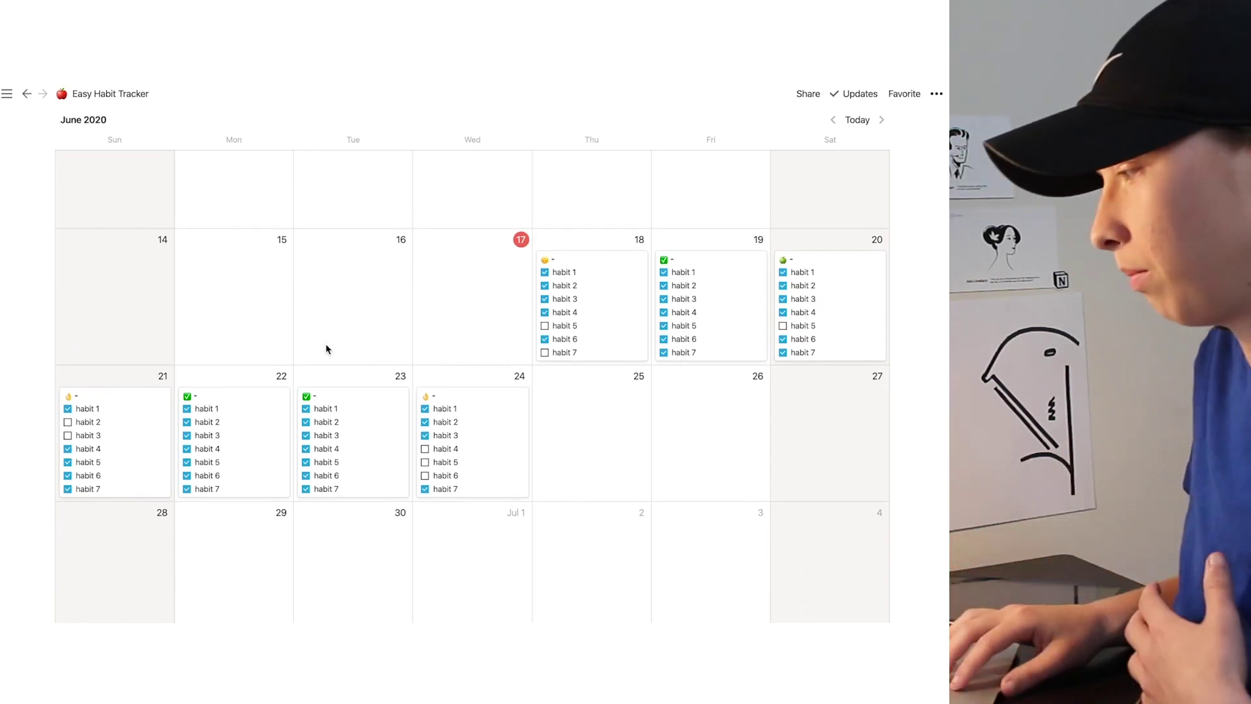
{"action": "scroll", "coordinate": [326, 349], "scroll_direction": "up", "scroll_amount": 1}
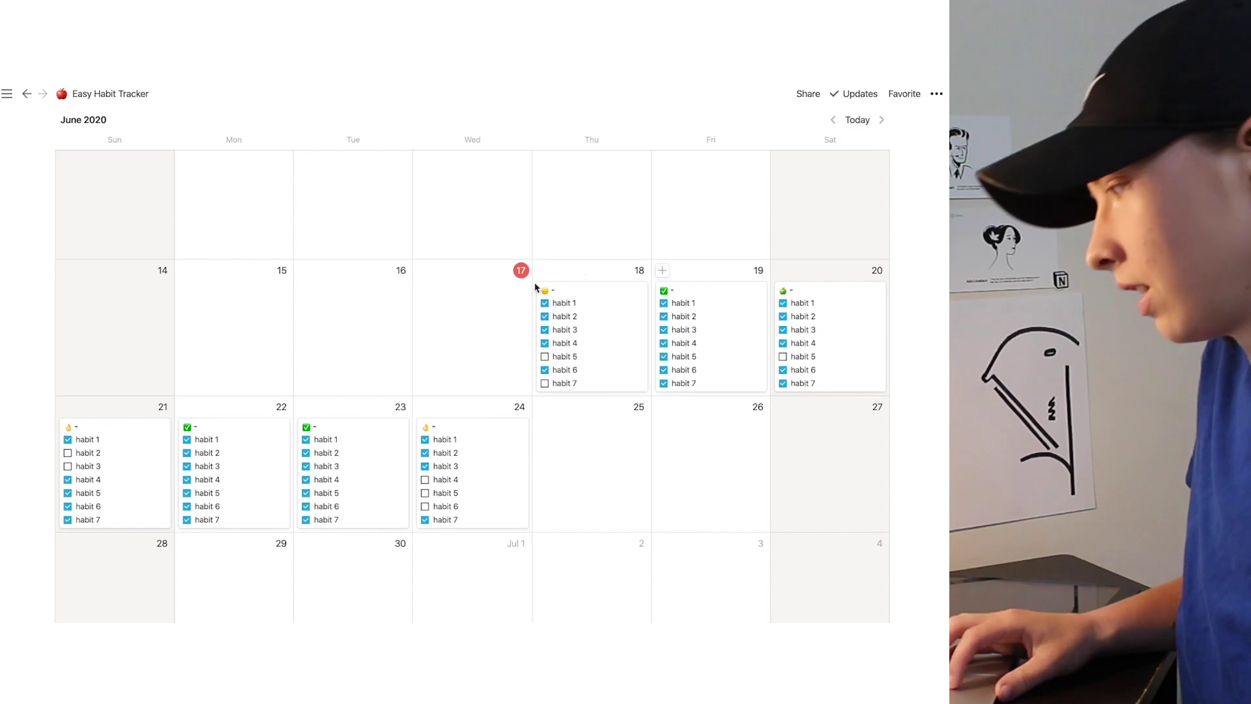
{"action": "scroll", "coordinate": [518, 271], "scroll_direction": "up", "scroll_amount": 5}
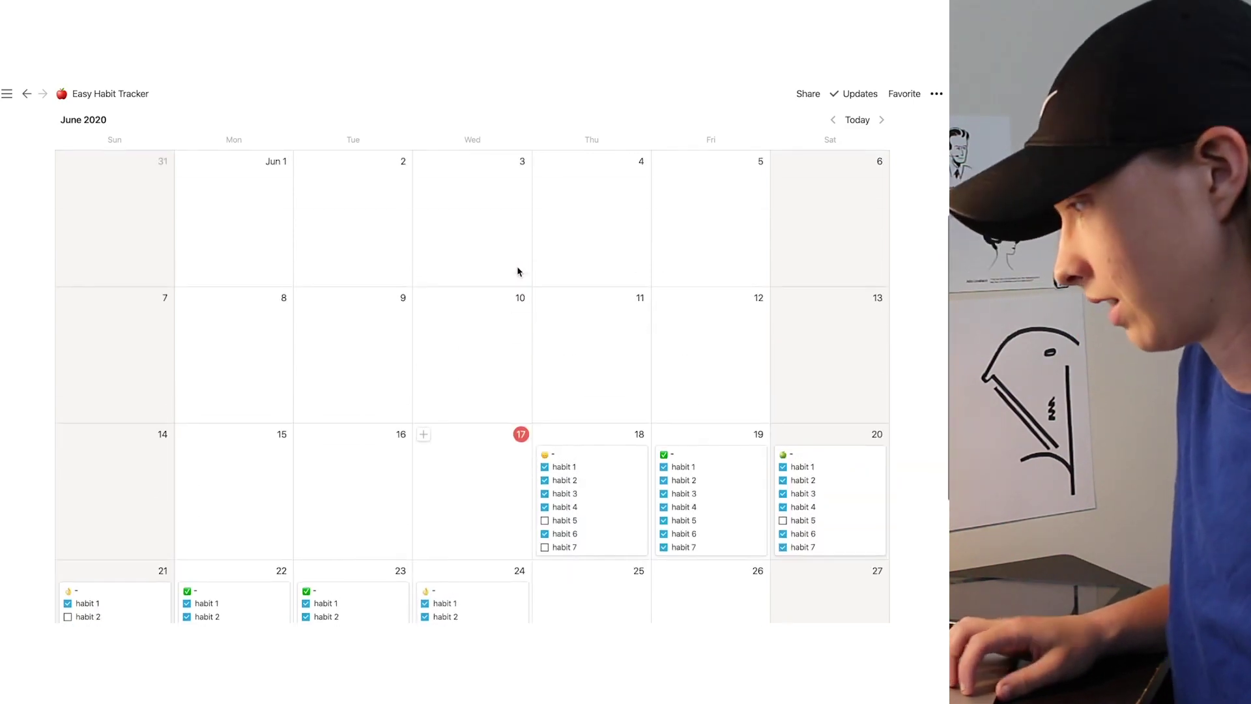
{"action": "scroll", "coordinate": [516, 271], "scroll_direction": "down", "scroll_amount": 4}
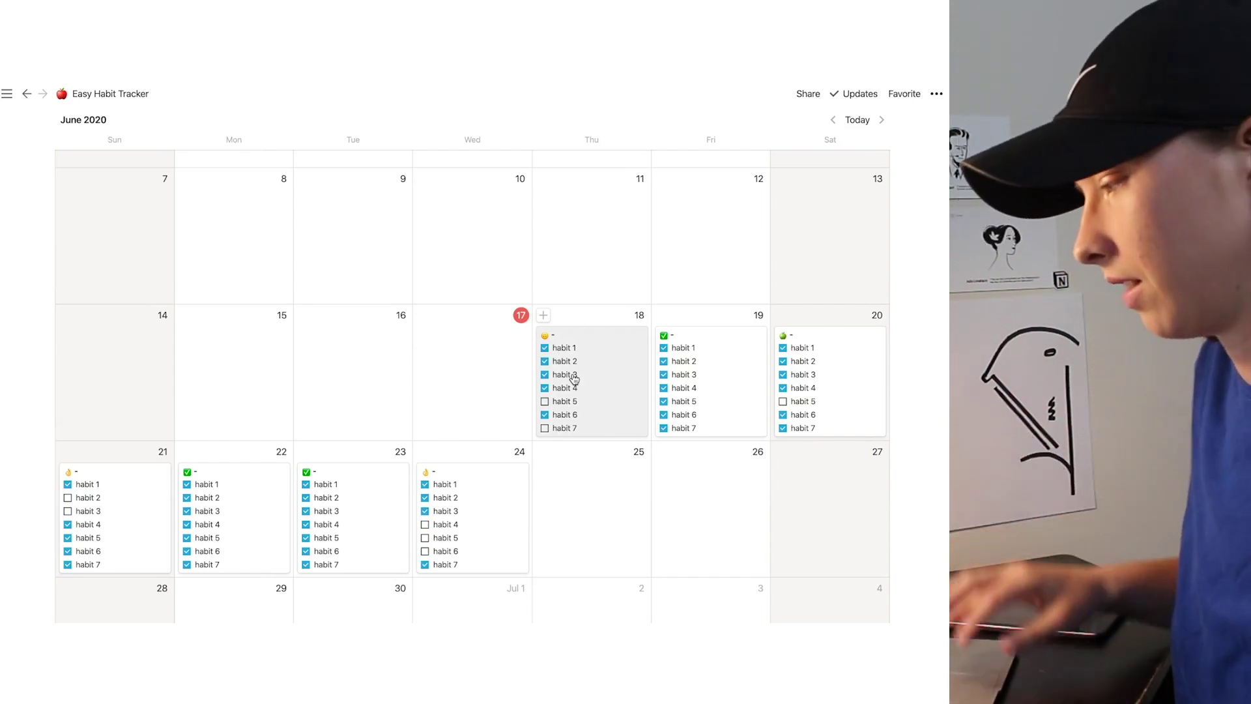
{"action": "scroll", "coordinate": [177, 239], "scroll_direction": "up", "scroll_amount": 4}
{"action": "left_click", "coordinate": [177, 236]}
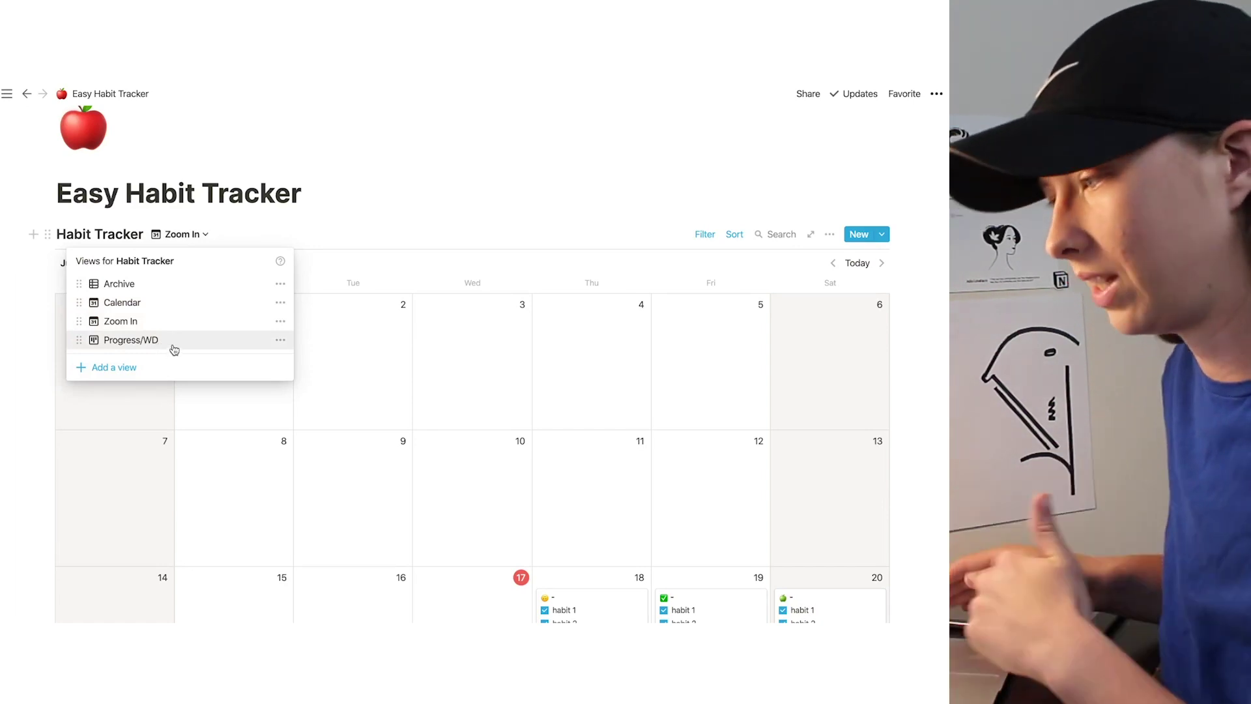
Step: Preview the Progress/WD board, then check Jun 24's weekday options in the Archive table
{"action": "left_click", "coordinate": [173, 347]}
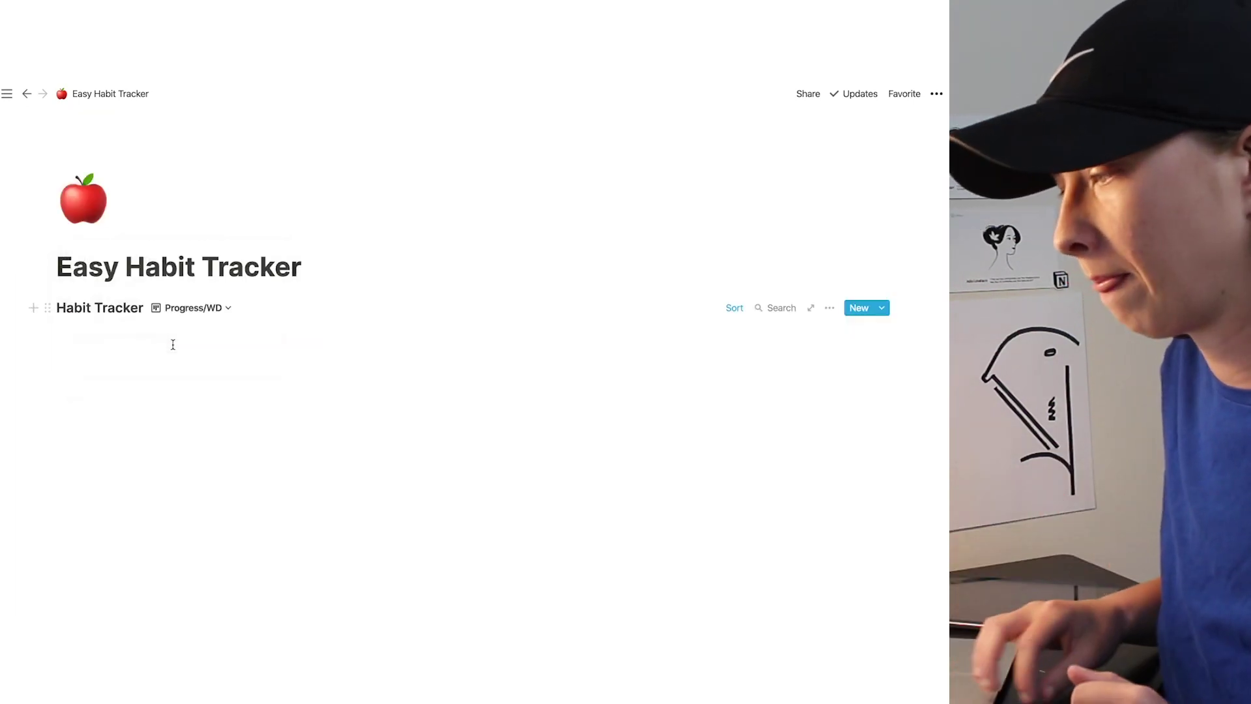
{"action": "left_click", "coordinate": [202, 313]}
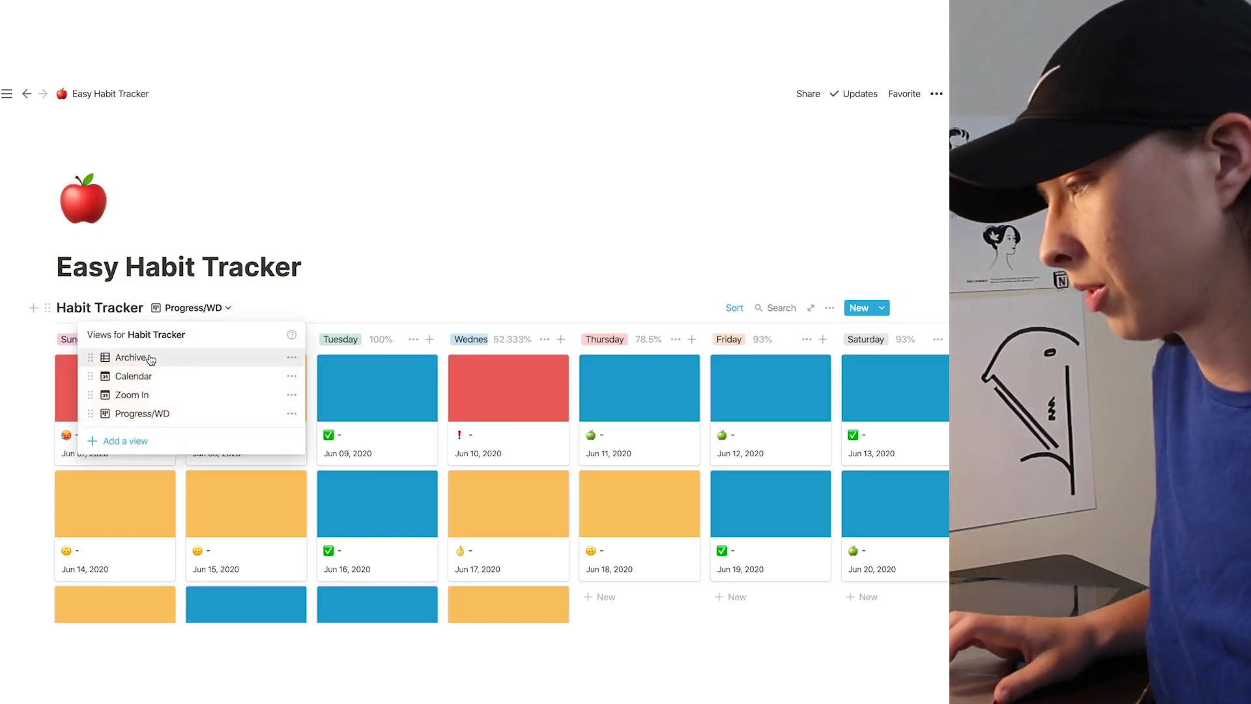
{"action": "left_click", "coordinate": [130, 358]}
{"action": "scroll", "coordinate": [358, 261], "scroll_direction": "down", "scroll_amount": 3}
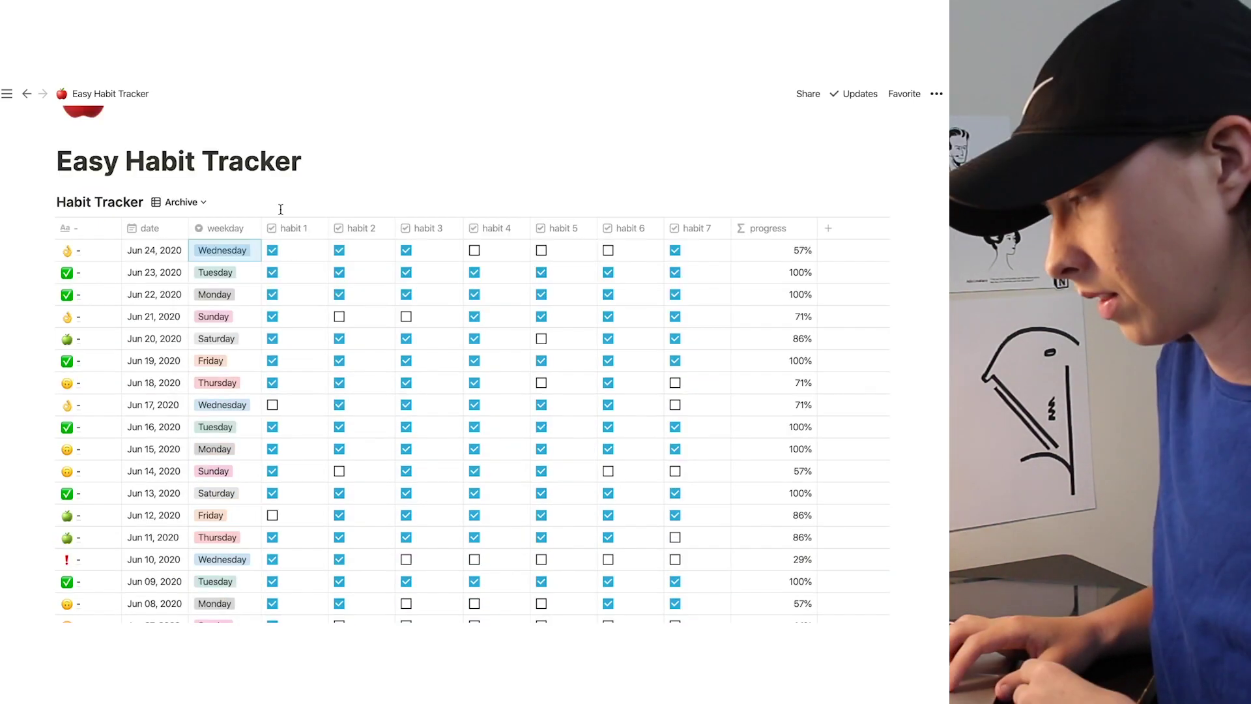
{"action": "left_click", "coordinate": [219, 252]}
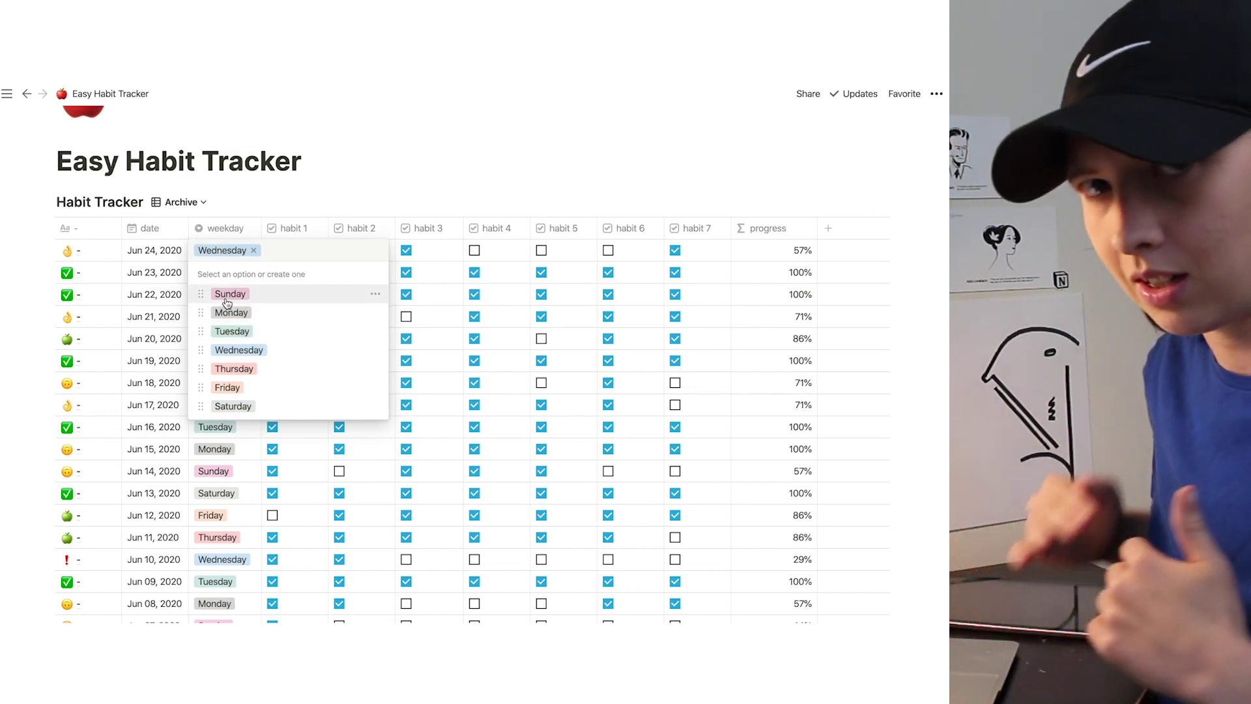
{"action": "left_click", "coordinate": [243, 205]}
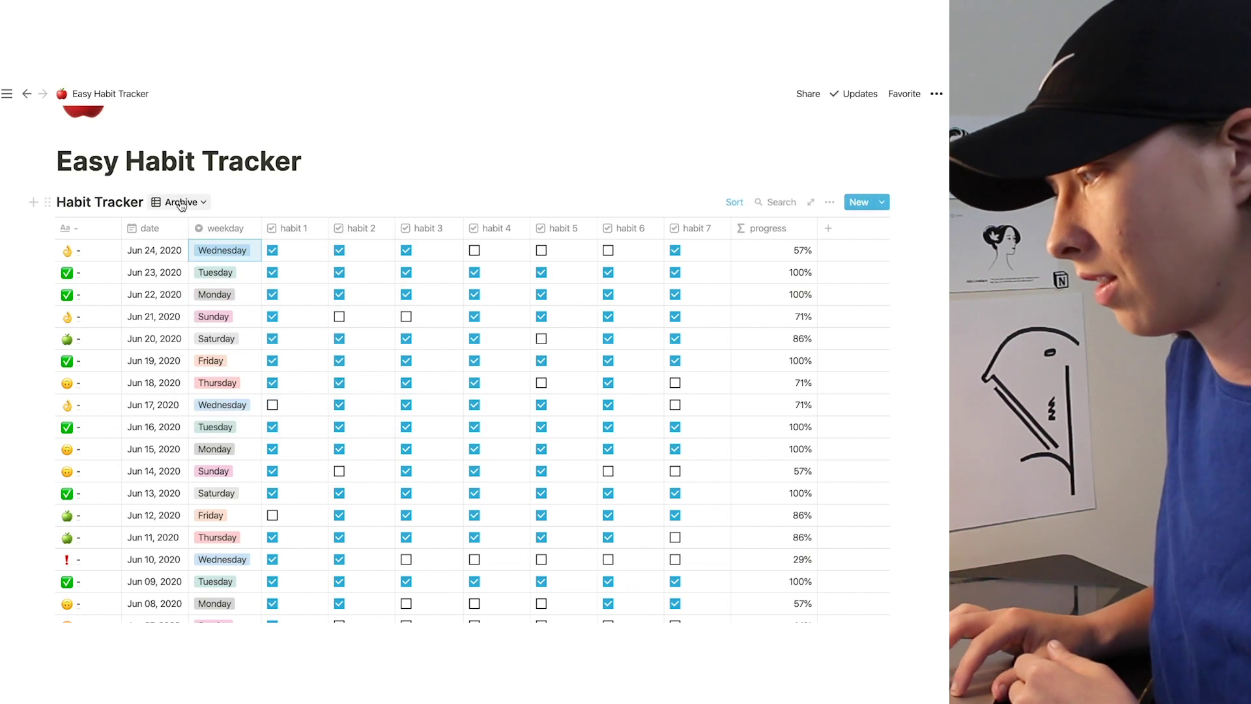
{"action": "left_click", "coordinate": [181, 202]}
Step: Show average progress under the Sunday column of the Progress/WD board, then return to Archive
{"action": "left_click", "coordinate": [166, 309]}
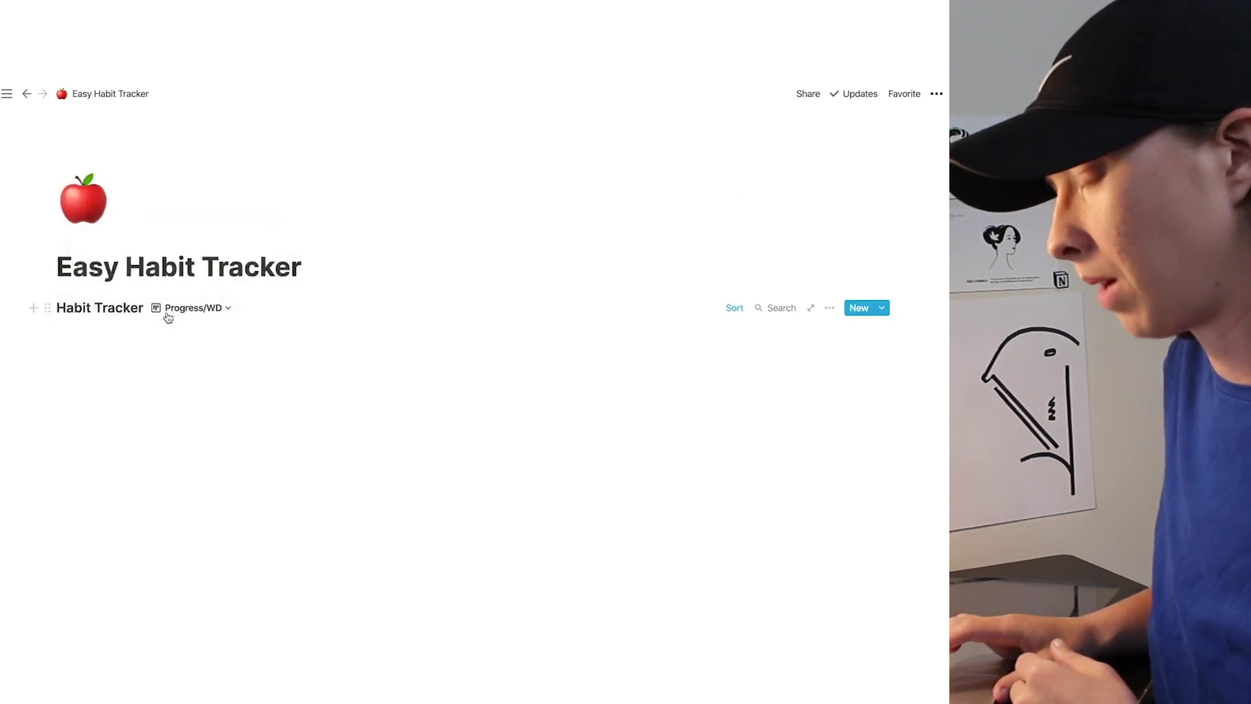
{"action": "scroll", "coordinate": [286, 196], "scroll_direction": "down", "scroll_amount": 2}
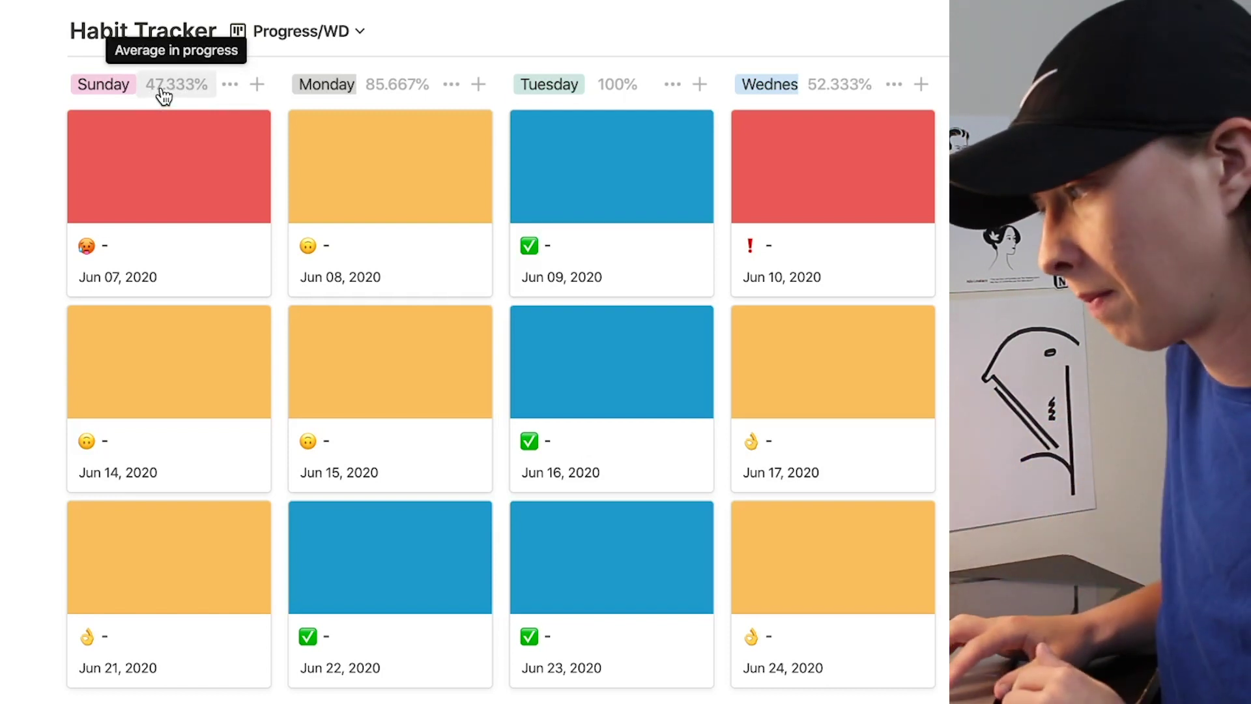
{"action": "left_click", "coordinate": [161, 87]}
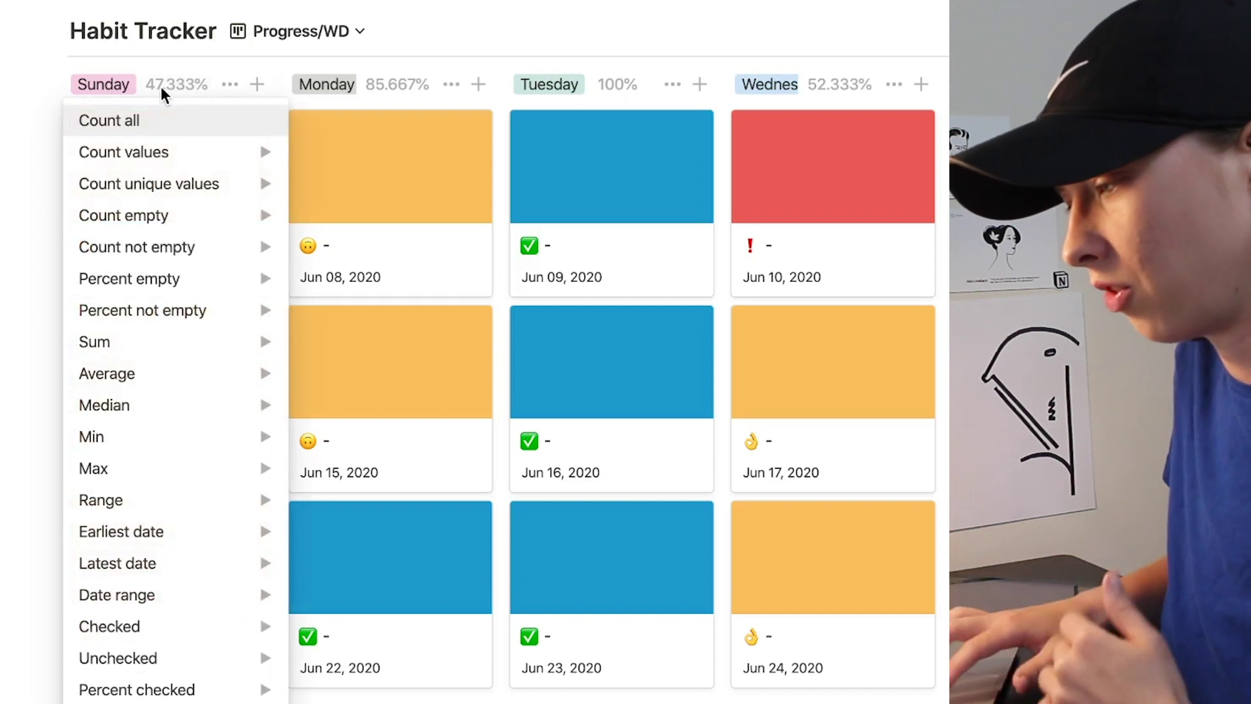
{"action": "mouse_move", "coordinate": [164, 533]}
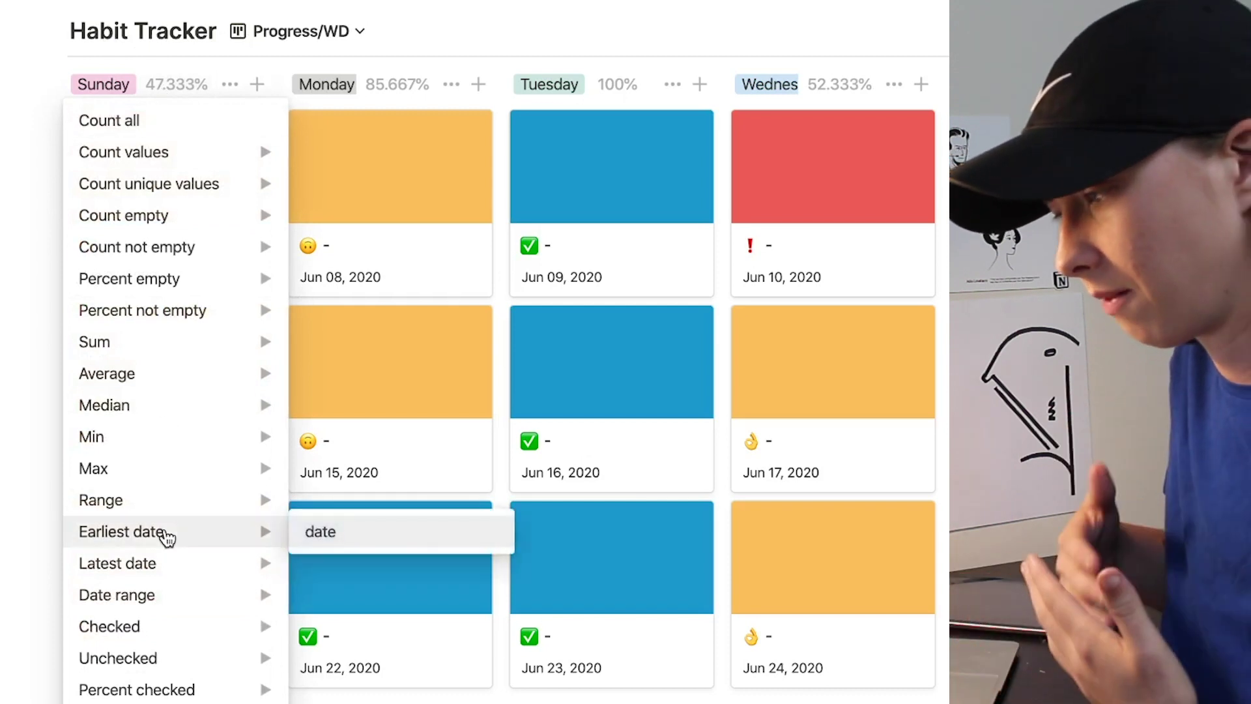
{"action": "mouse_move", "coordinate": [133, 202]}
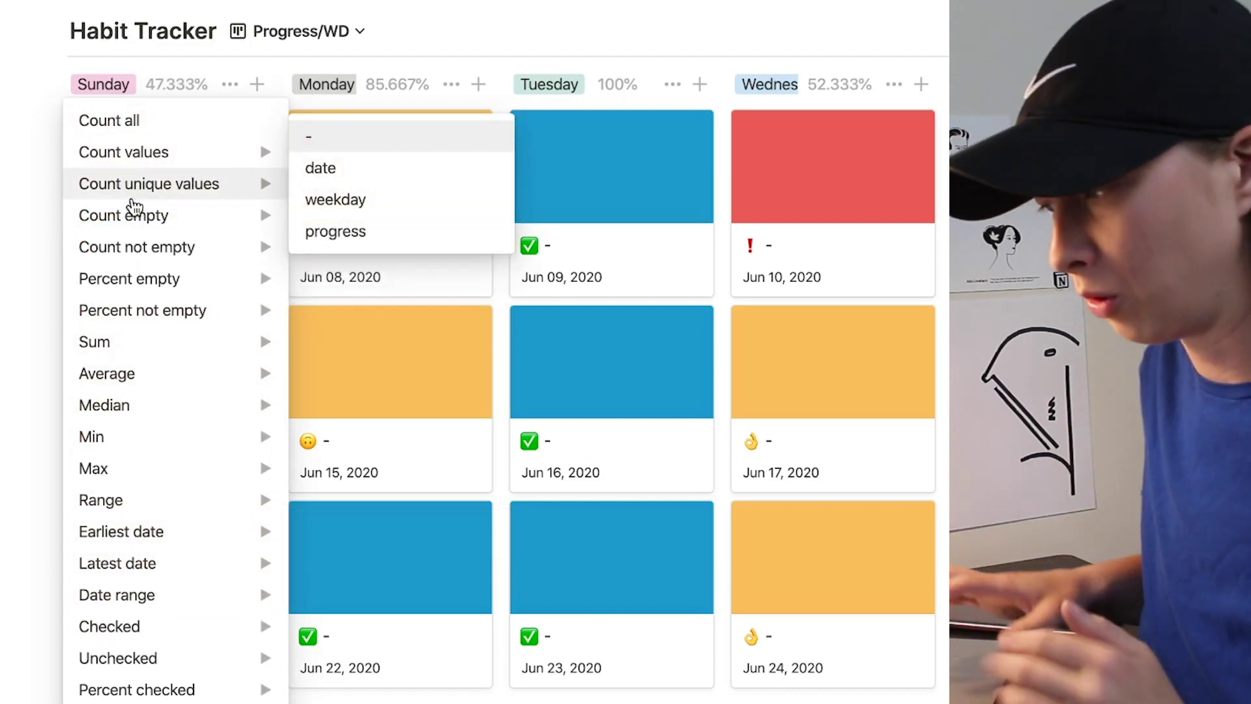
{"action": "mouse_move", "coordinate": [196, 385]}
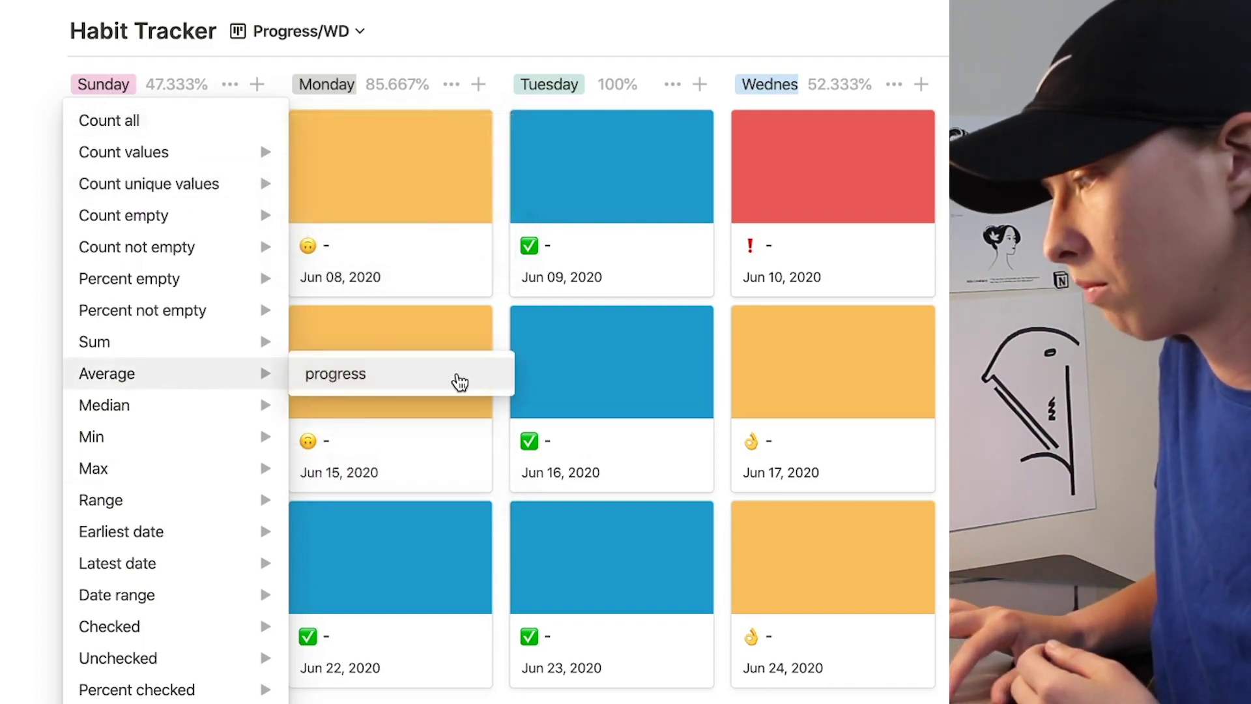
{"action": "left_click", "coordinate": [459, 381]}
{"action": "left_click", "coordinate": [301, 31]}
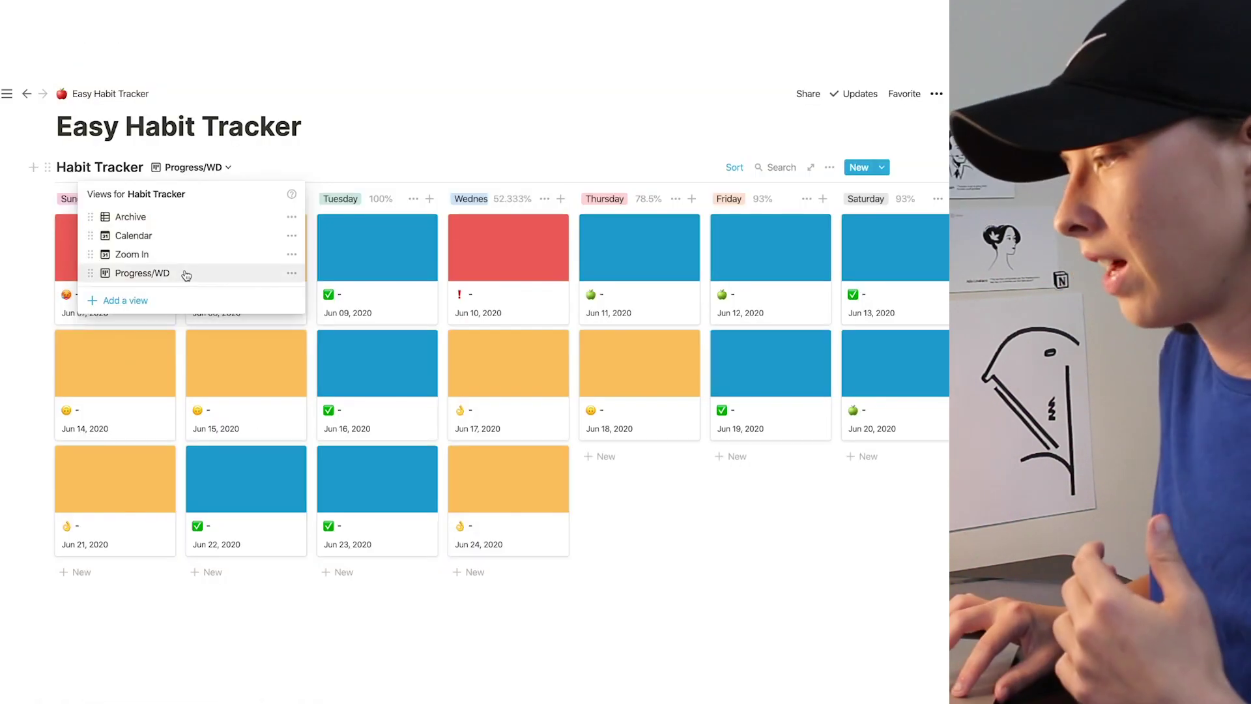
{"action": "left_click", "coordinate": [186, 219]}
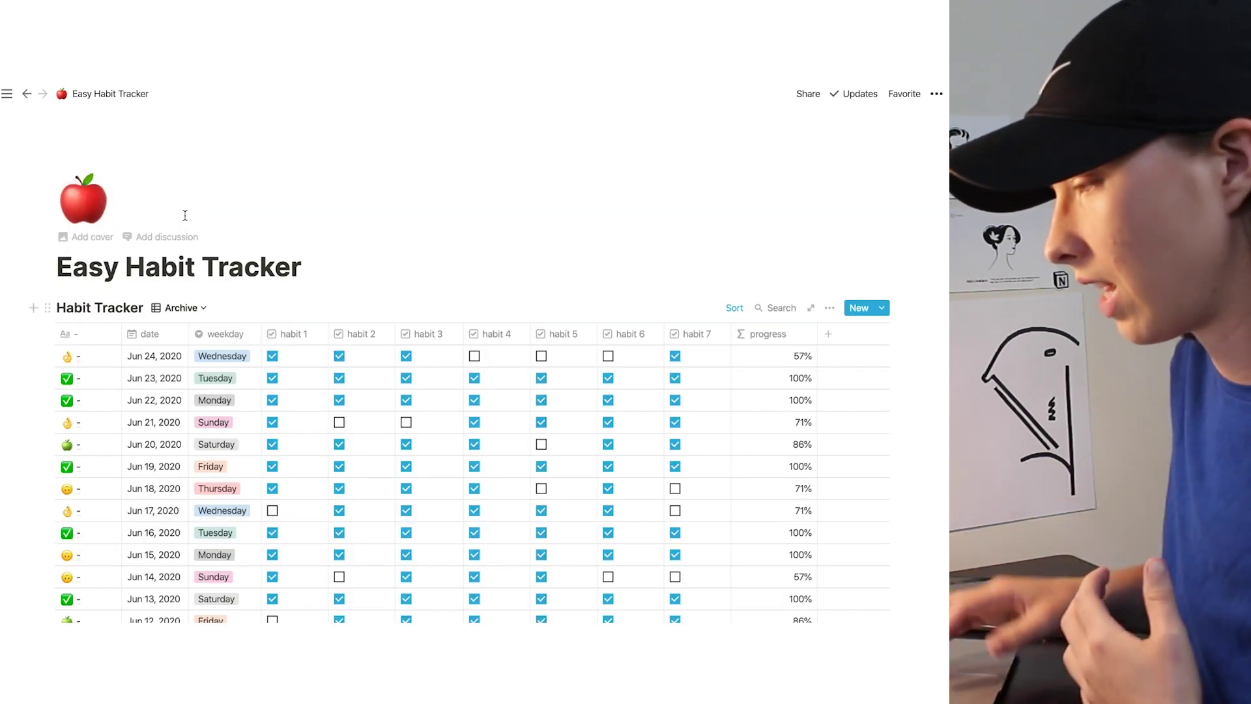
Step: Toggle the Habit Tracker to the Progress/WD board and back to the Archive table
{"action": "scroll", "coordinate": [194, 295], "scroll_direction": "down", "scroll_amount": 3}
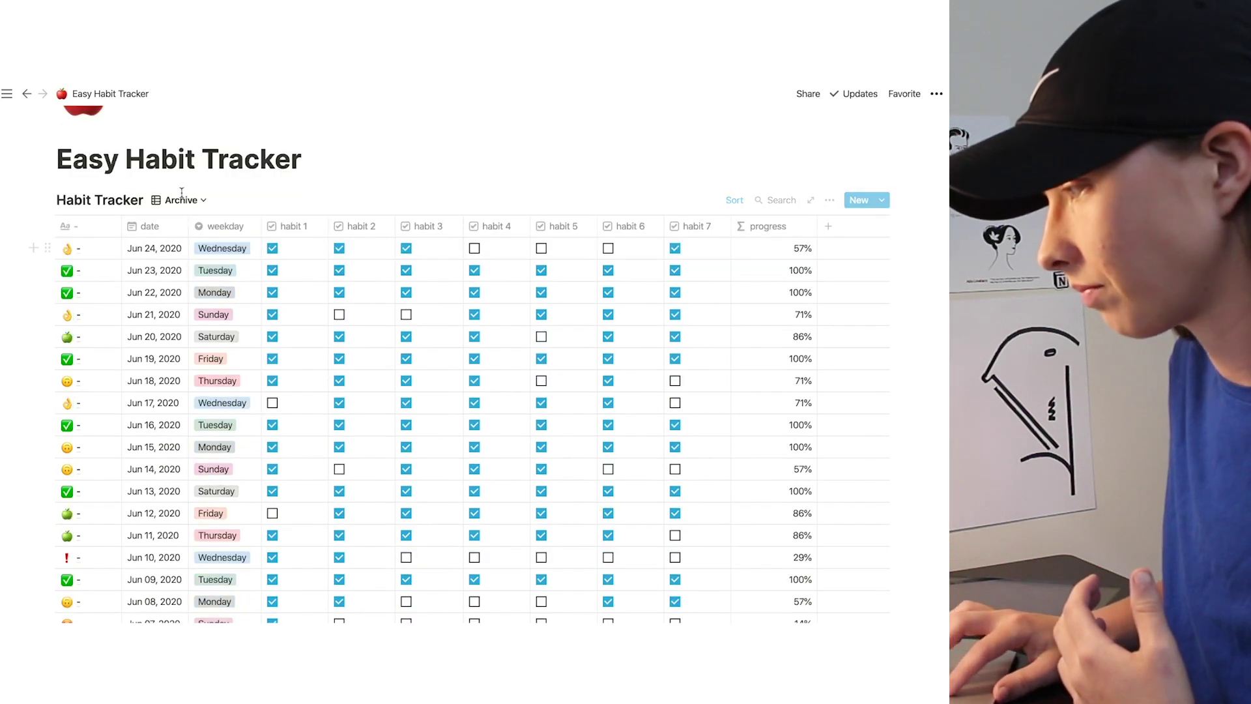
{"action": "left_click", "coordinate": [181, 200]}
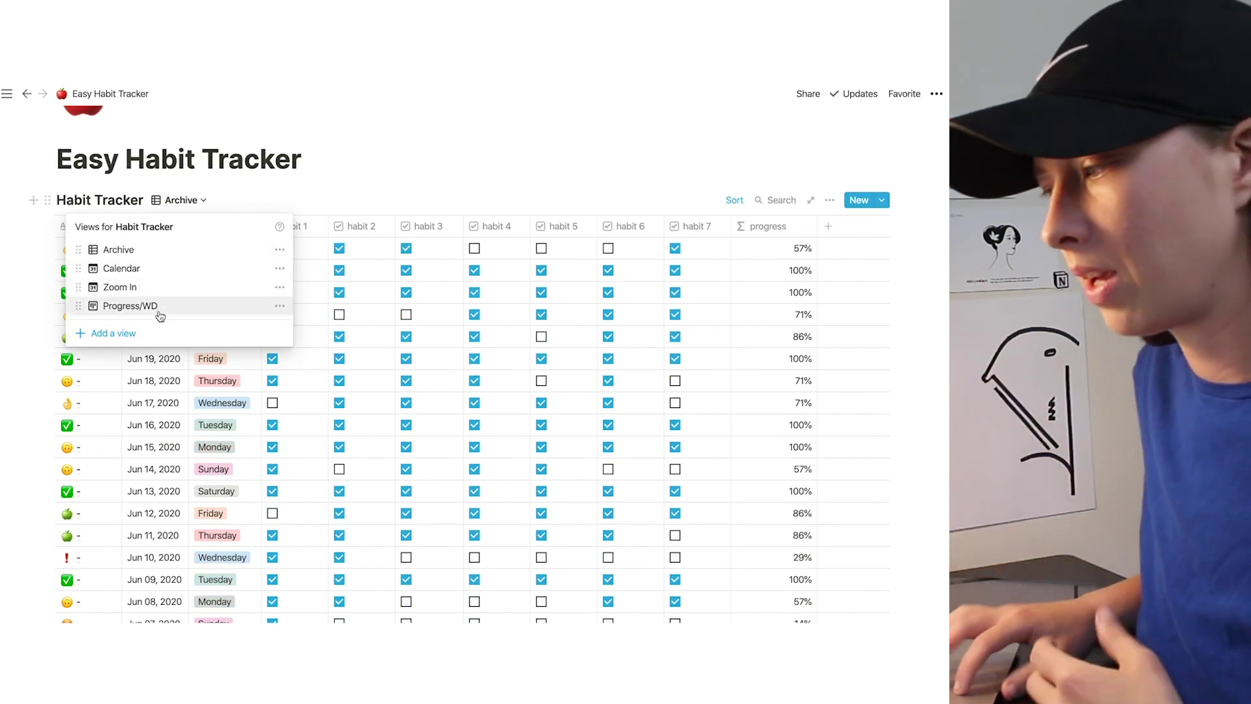
{"action": "left_click", "coordinate": [160, 306]}
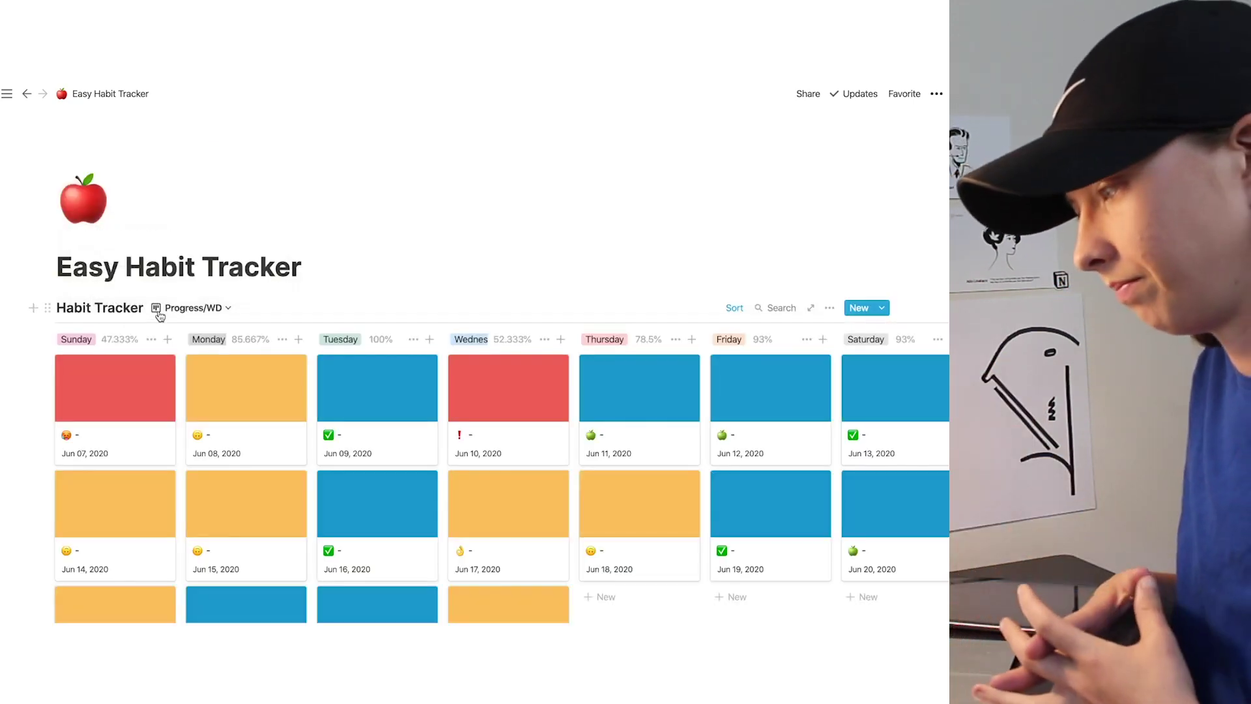
{"action": "left_click", "coordinate": [162, 309]}
{"action": "left_click", "coordinate": [177, 358]}
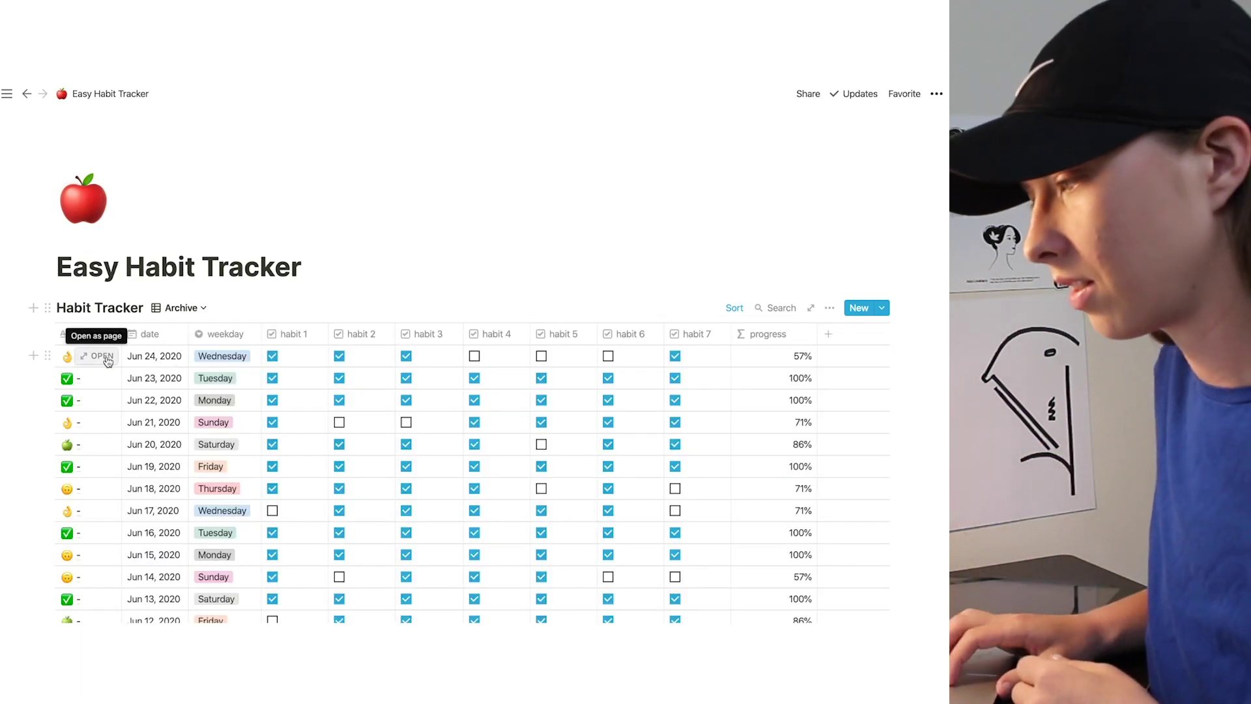
Step: Preview the Jun 24 entry and scroll through its properties and rating templates
{"action": "left_click", "coordinate": [101, 357]}
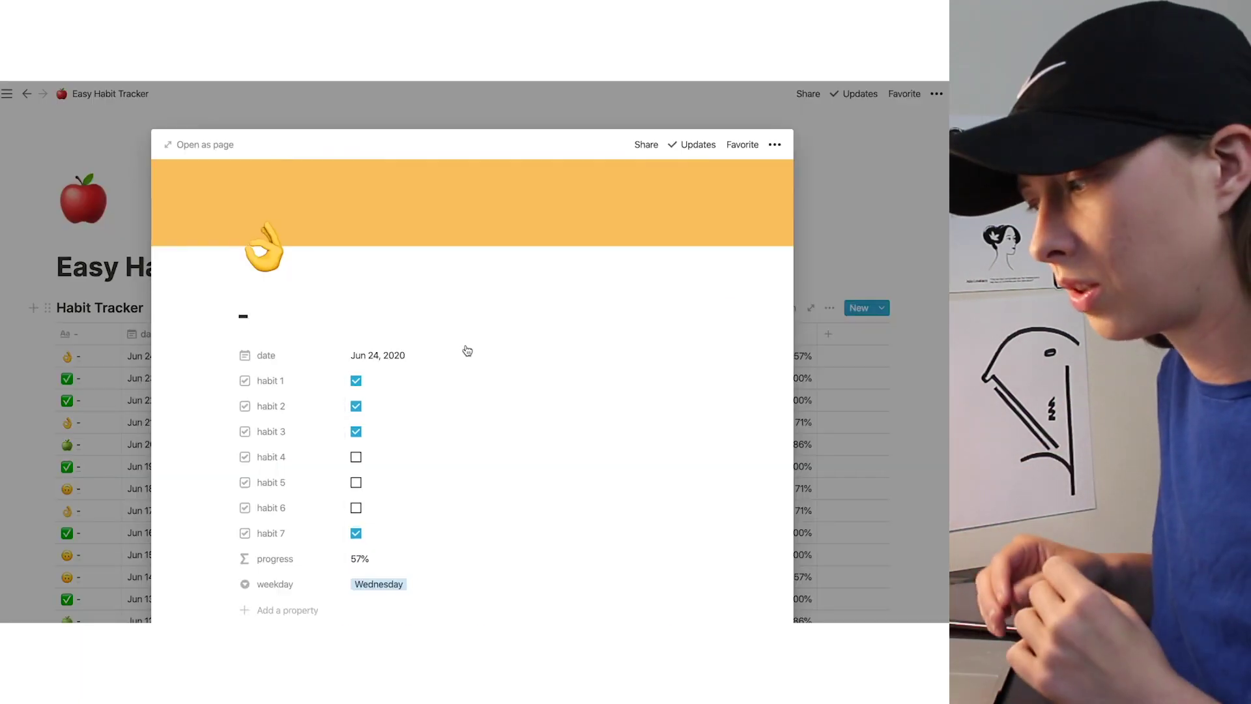
{"action": "scroll", "coordinate": [467, 351], "scroll_direction": "down", "scroll_amount": 5}
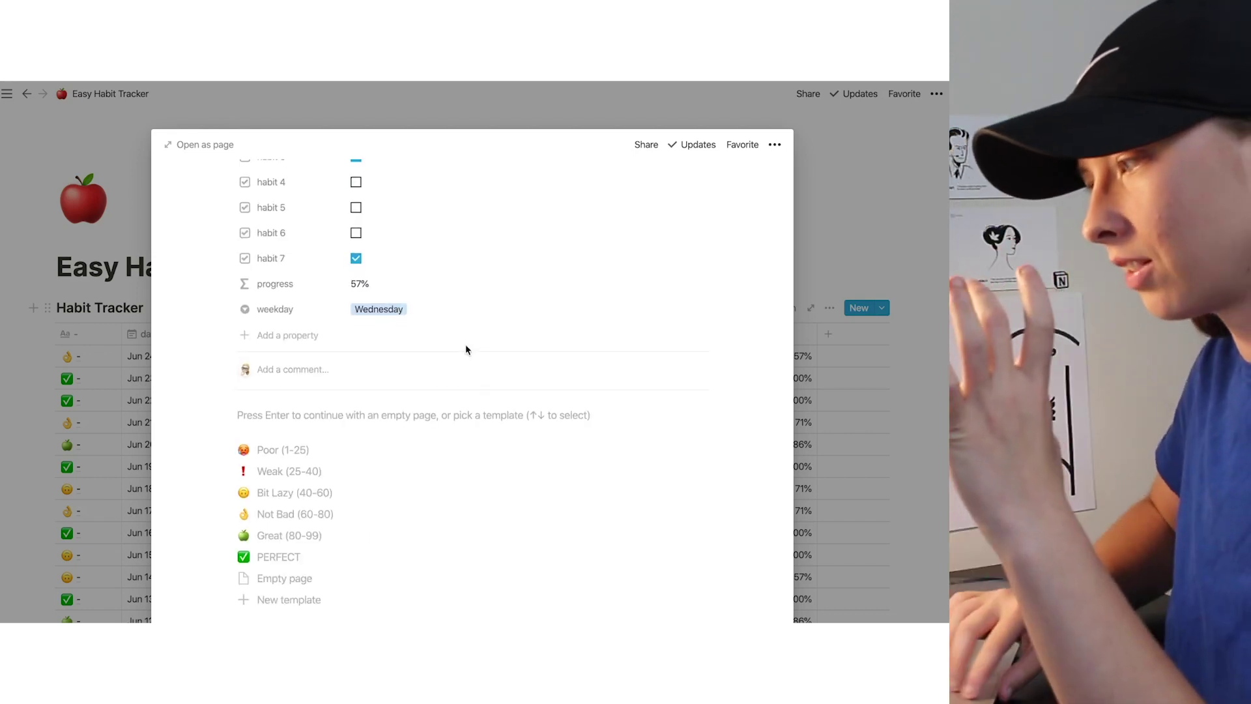
{"action": "scroll", "coordinate": [465, 349], "scroll_direction": "up", "scroll_amount": 5}
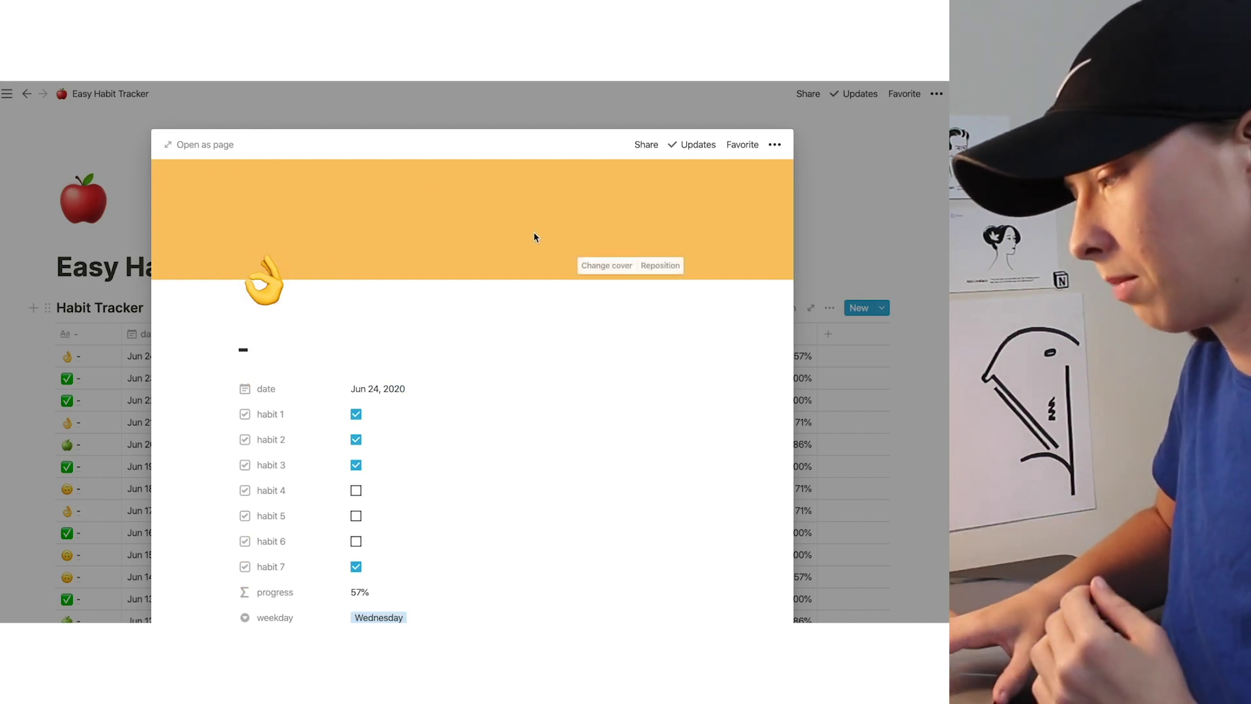
{"action": "scroll", "coordinate": [536, 238], "scroll_direction": "down", "scroll_amount": 3}
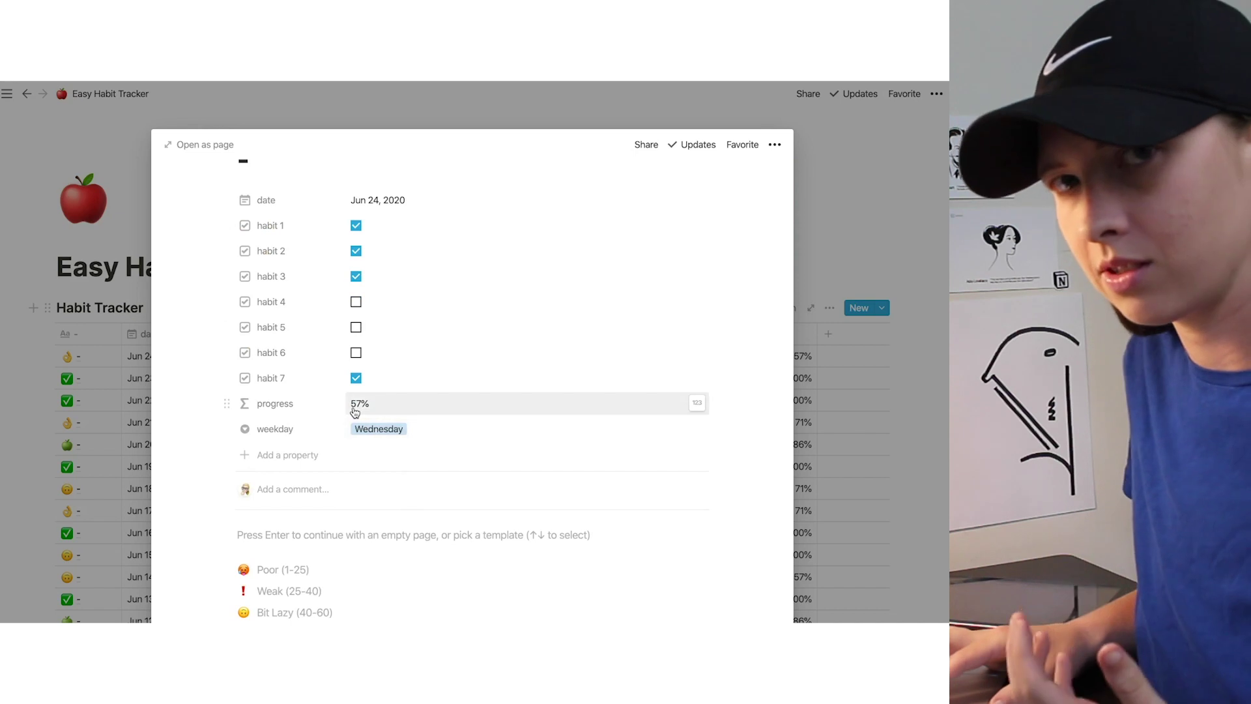
{"action": "scroll", "coordinate": [467, 418], "scroll_direction": "down", "scroll_amount": 3}
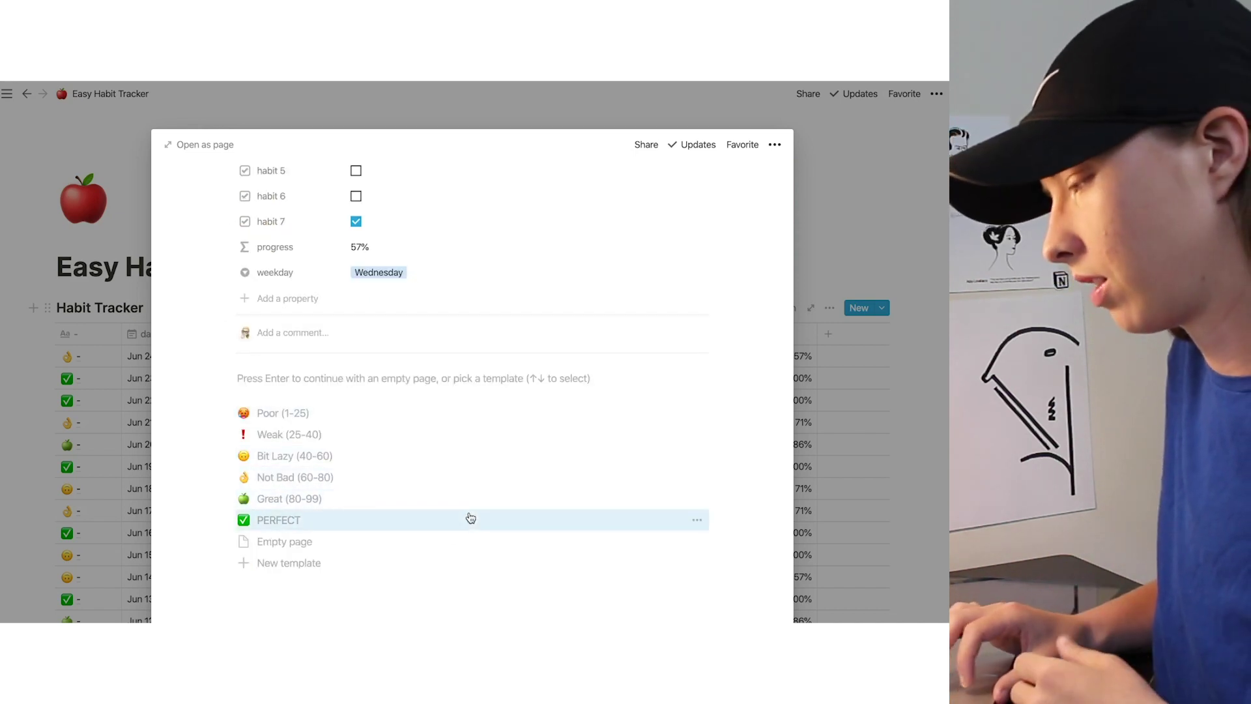
{"action": "scroll", "coordinate": [314, 441], "scroll_direction": "up", "scroll_amount": 1}
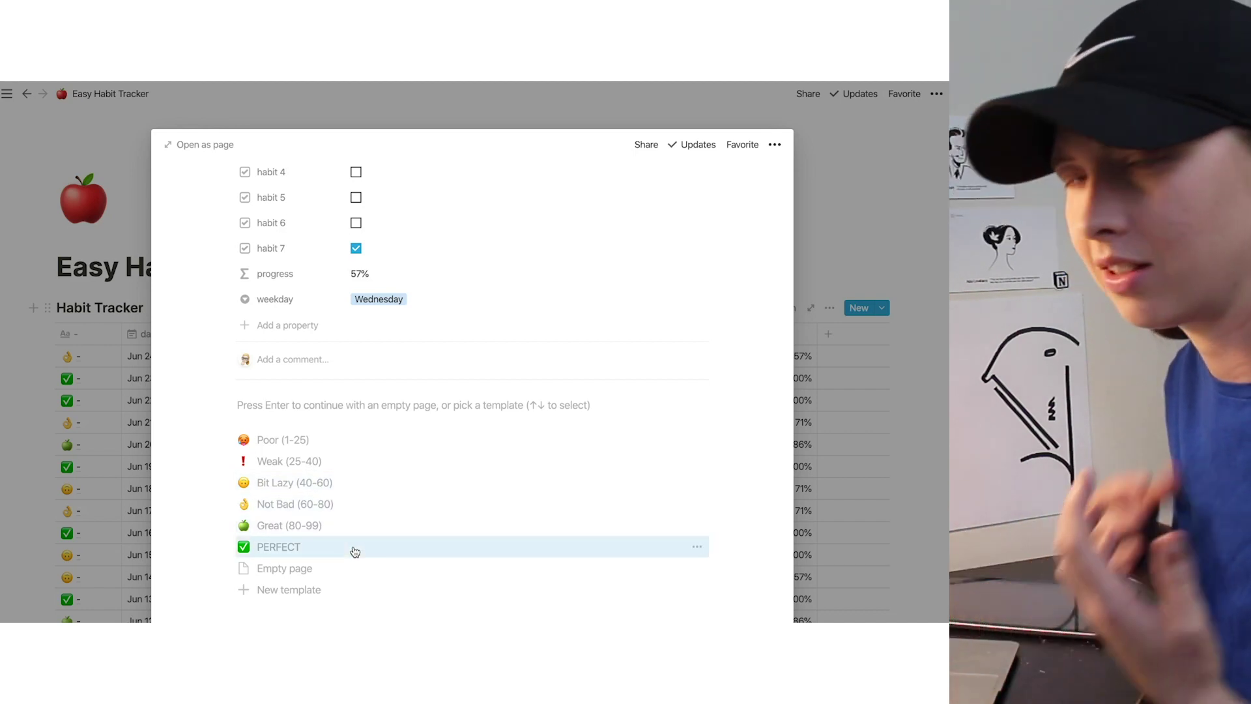
Step: Close the entry preview and create a new page titled 'Easy Habit Tracker'
{"action": "key", "text": "Escape"}
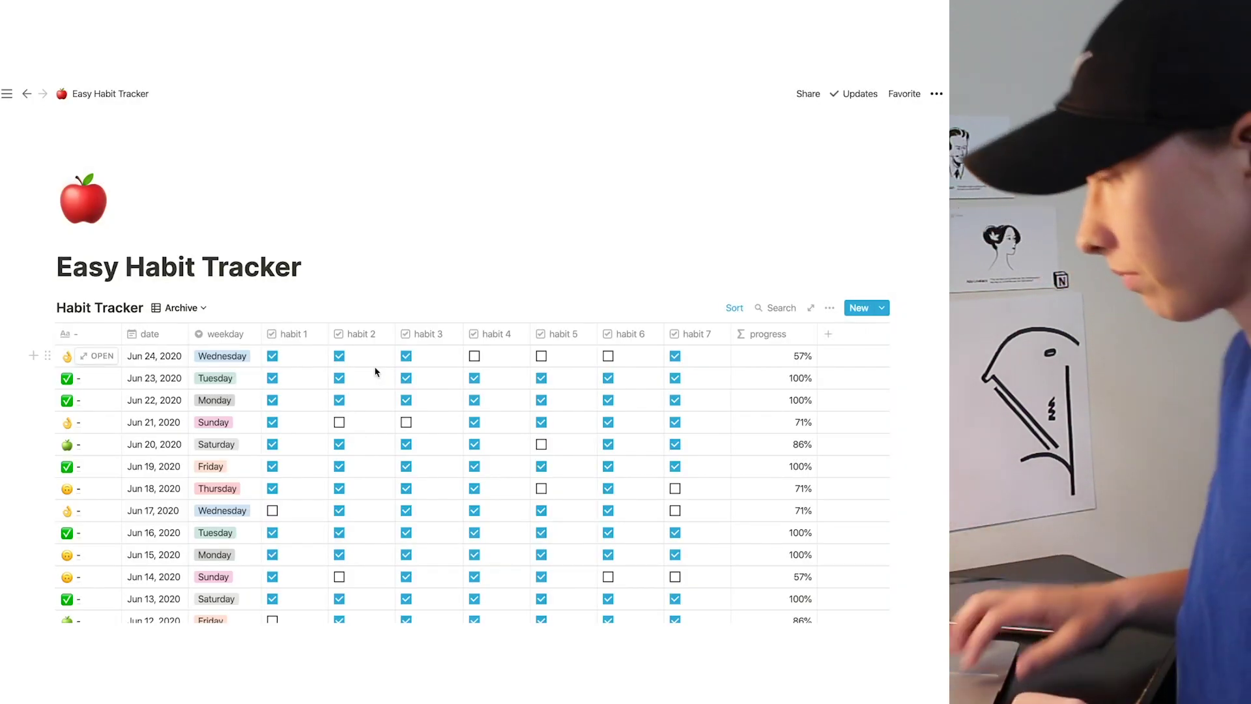
{"action": "mouse_move", "coordinate": [7, 95]}
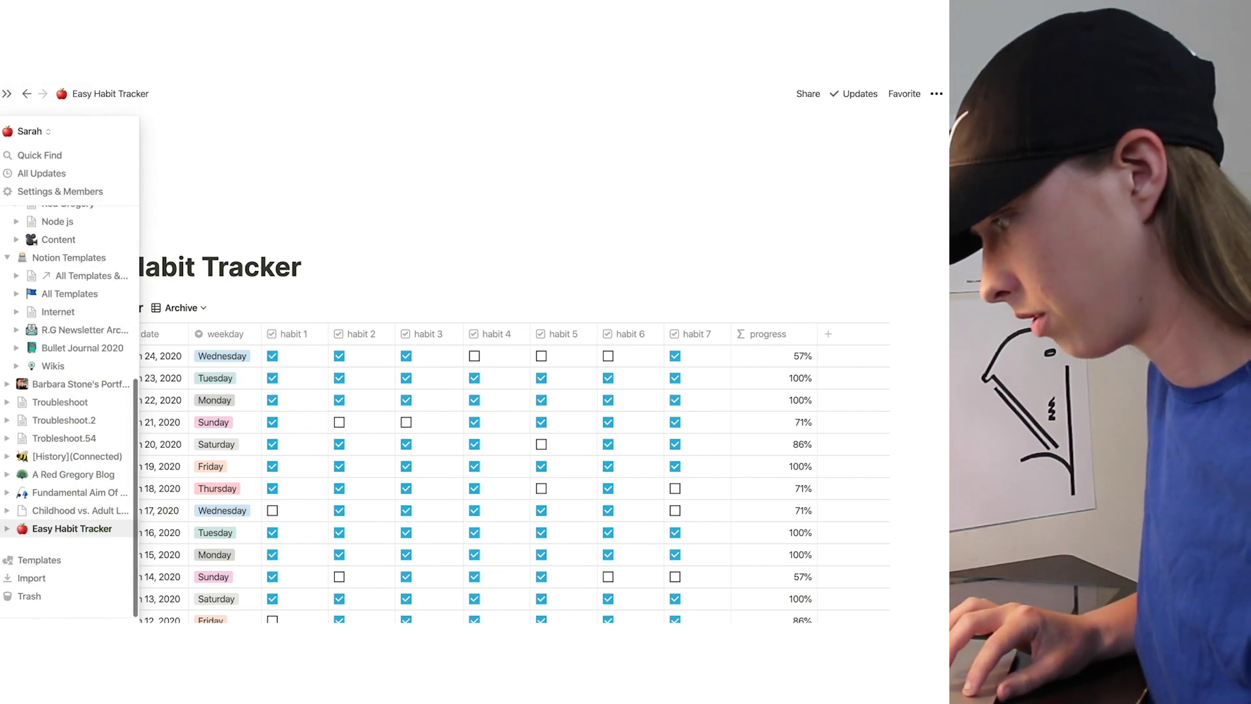
{"action": "key", "text": "super+n"}
{"action": "type", "text": "Easy Habit Tr"}
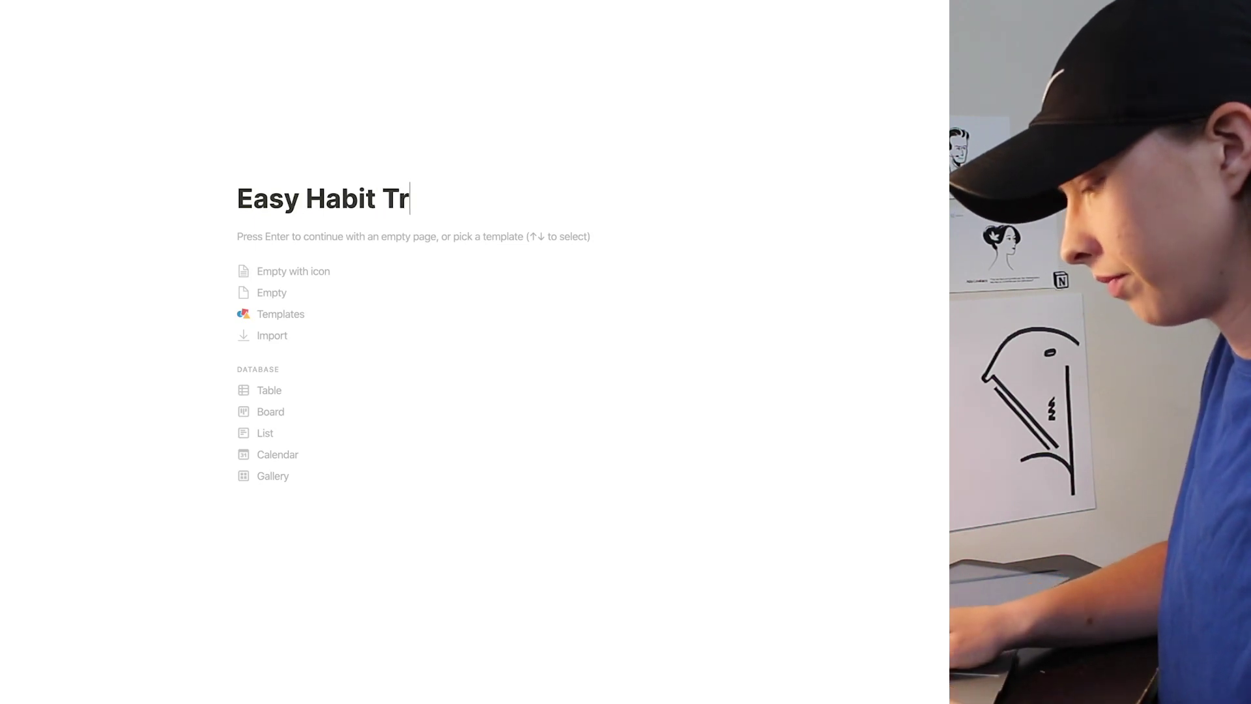
{"action": "type", "text": "acker"}
Step: Give the new page a red apple emoji icon
{"action": "left_click", "coordinate": [260, 166]}
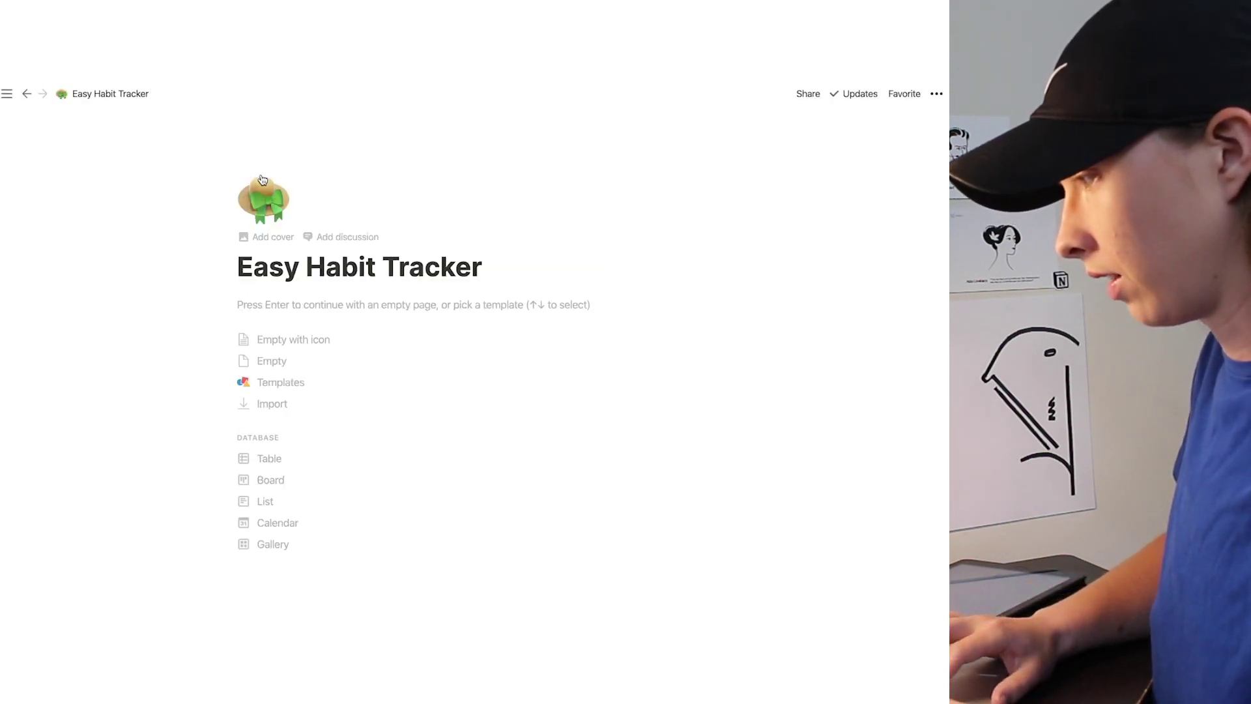
{"action": "left_click", "coordinate": [264, 196]}
{"action": "left_click", "coordinate": [187, 317]}
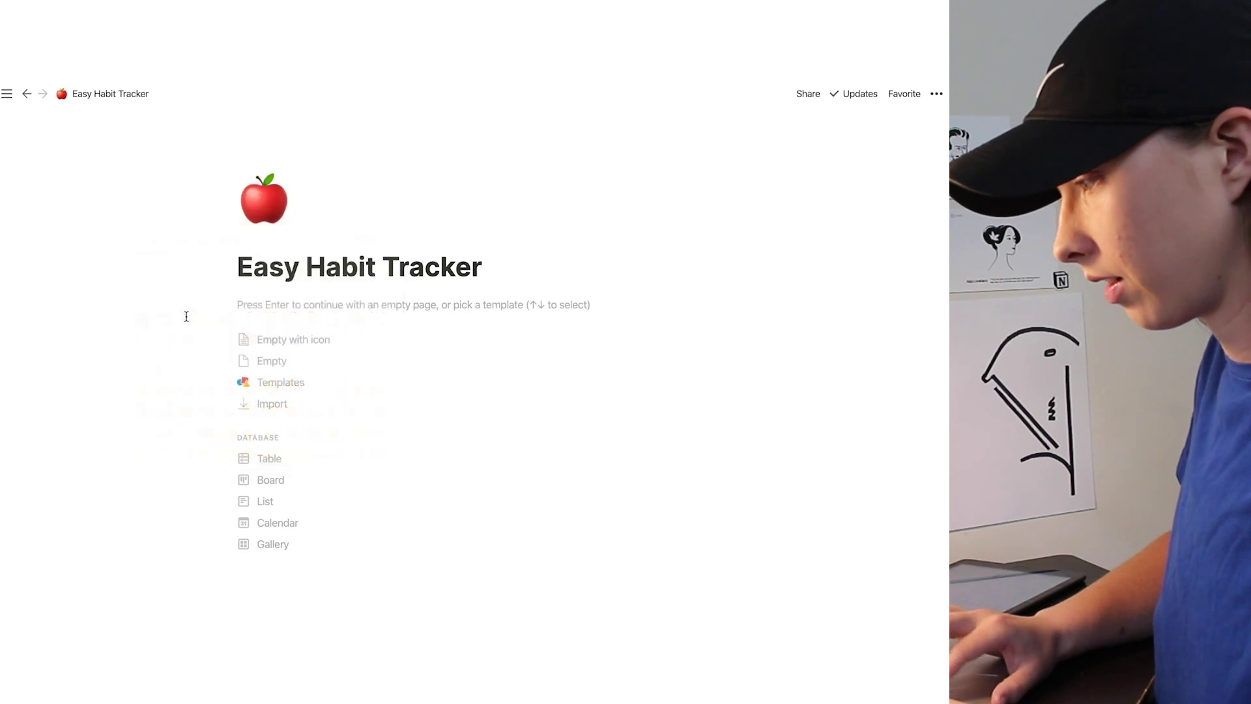
{"action": "key", "text": "Down"}
{"action": "key", "text": "Down"}
{"action": "key", "text": "Down"}
{"action": "key", "text": "Down"}
{"action": "key", "text": "Down"}
{"action": "key", "text": "Down"}
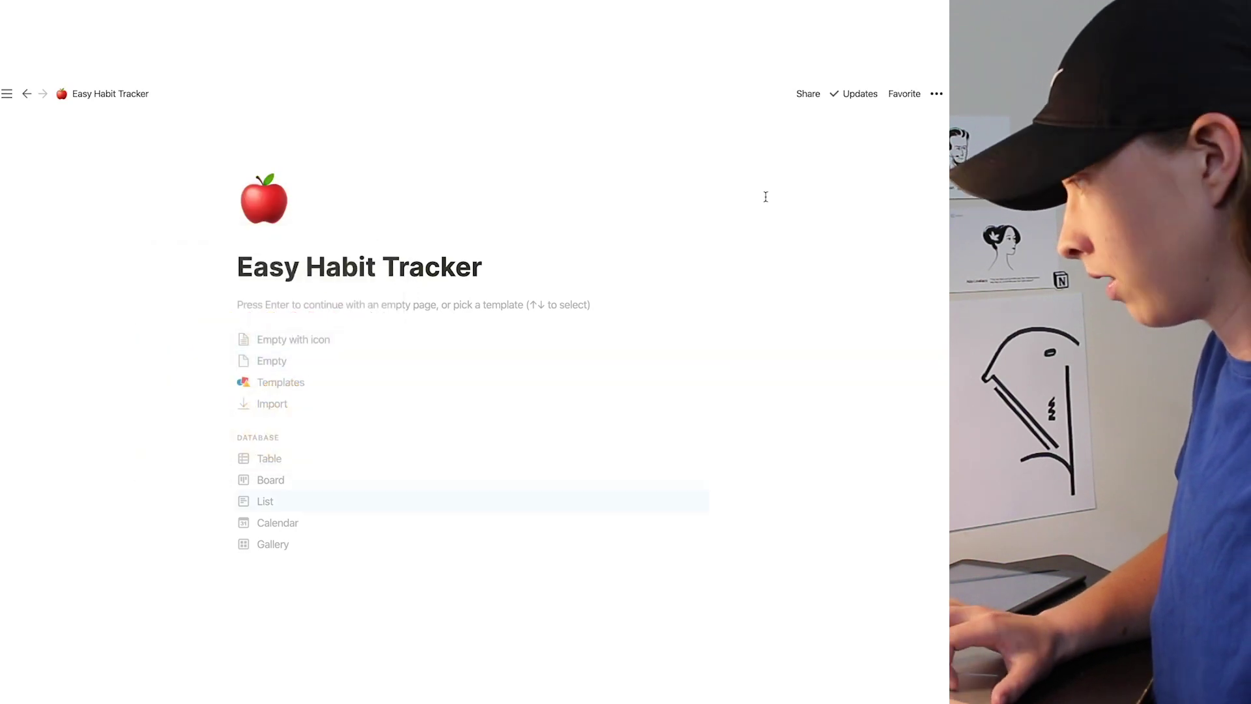
Step: Make the page full width, start it as an empty page, and type /inli
{"action": "left_click", "coordinate": [937, 93]}
{"action": "left_click", "coordinate": [925, 209]}
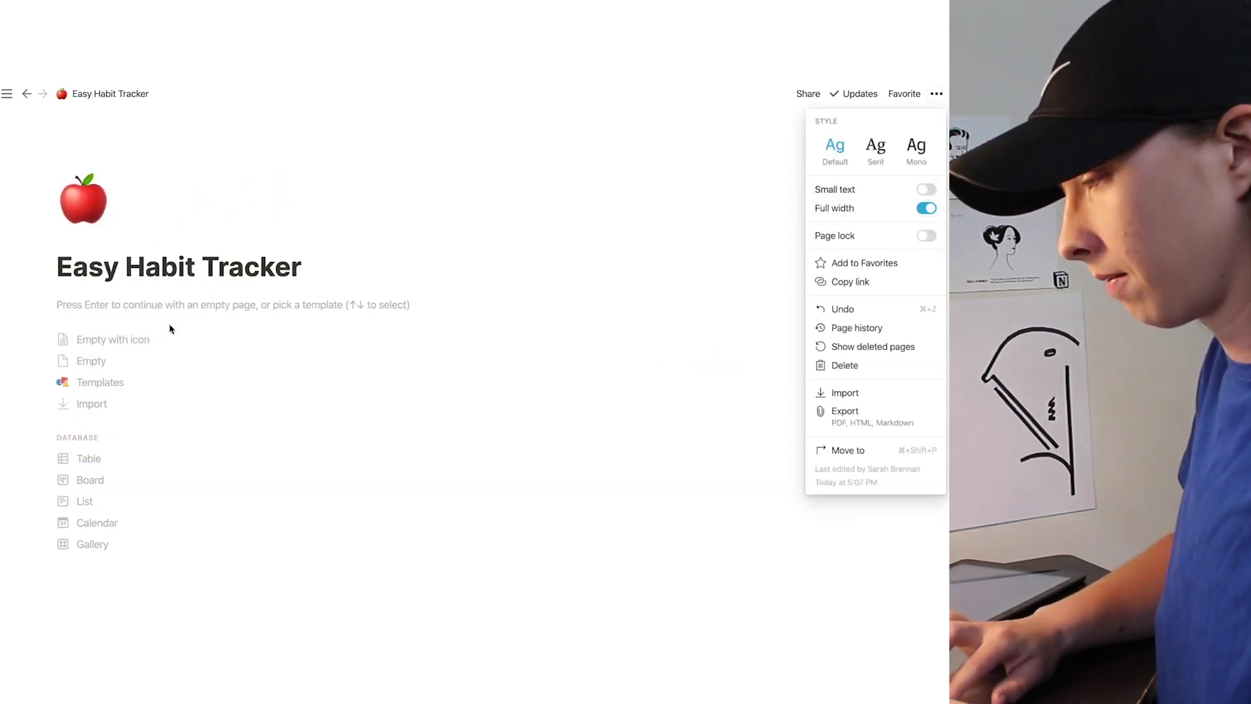
{"action": "left_click", "coordinate": [100, 366]}
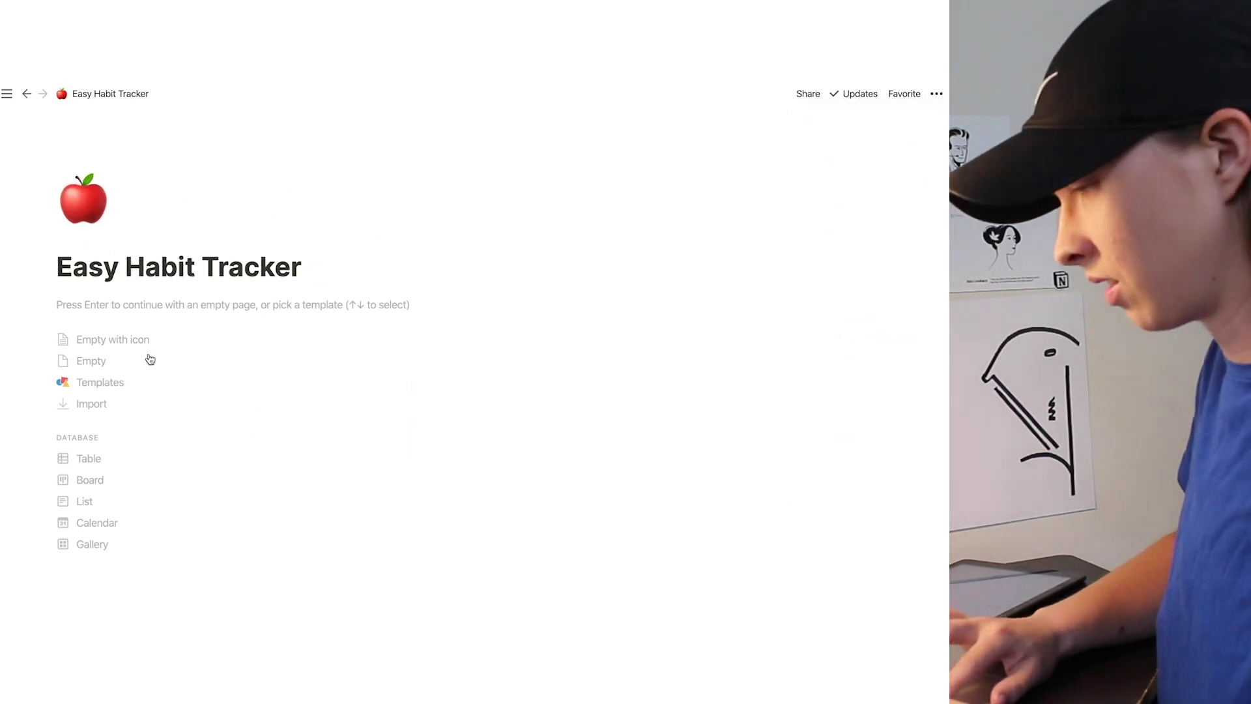
{"action": "left_click", "coordinate": [103, 361]}
{"action": "type", "text": "/inline"}
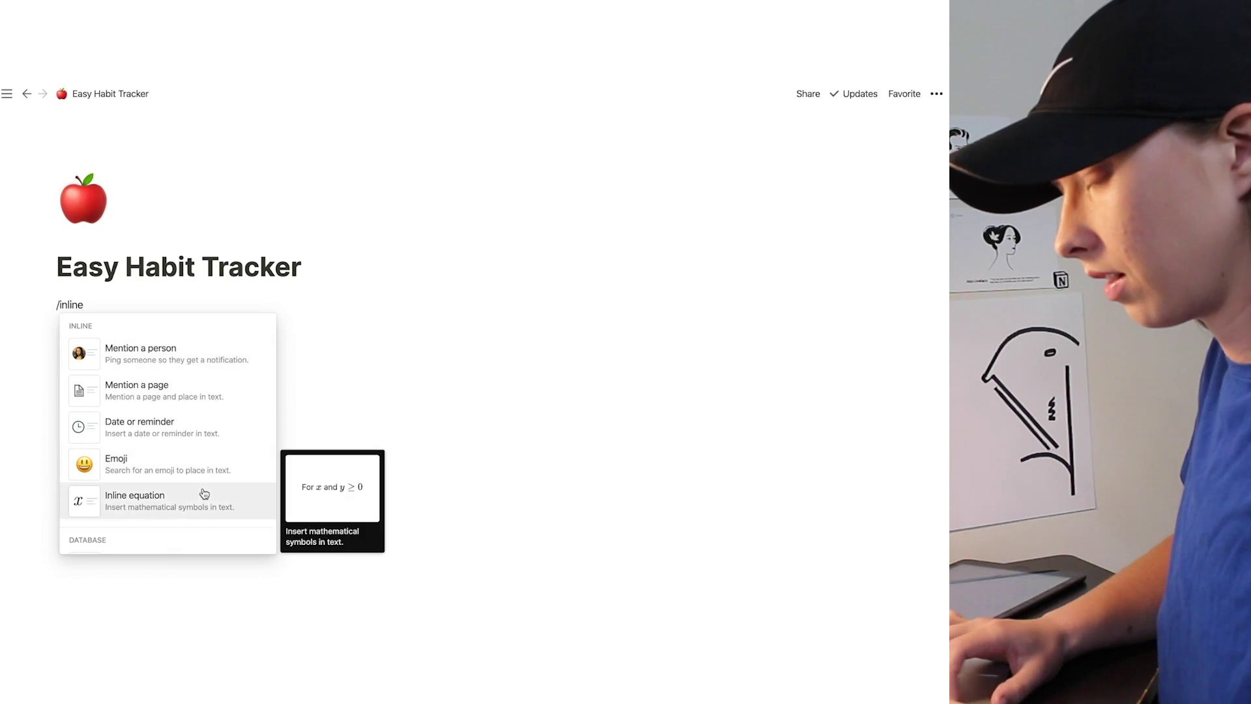
Step: Insert an inline table titled 'Habit Tracker'
{"action": "scroll", "coordinate": [204, 495], "scroll_direction": "down", "scroll_amount": 2}
{"action": "left_click", "coordinate": [182, 495]}
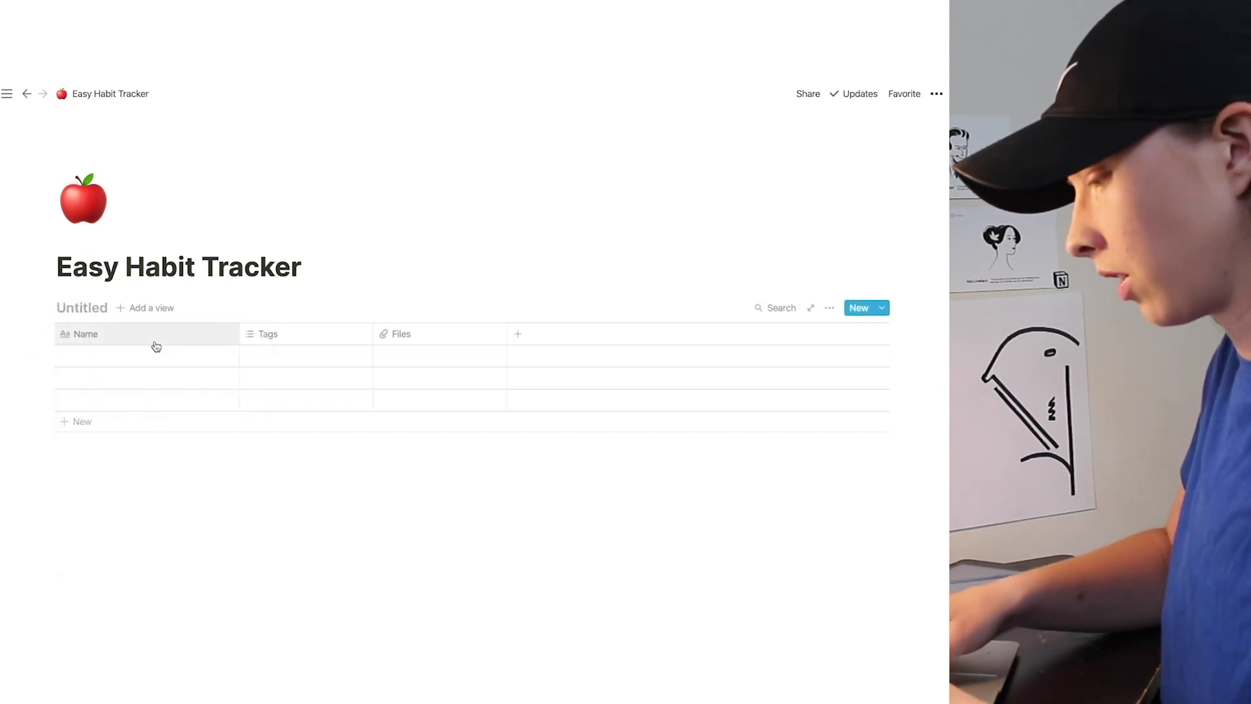
{"action": "type", "text": "Habit Tracker"}
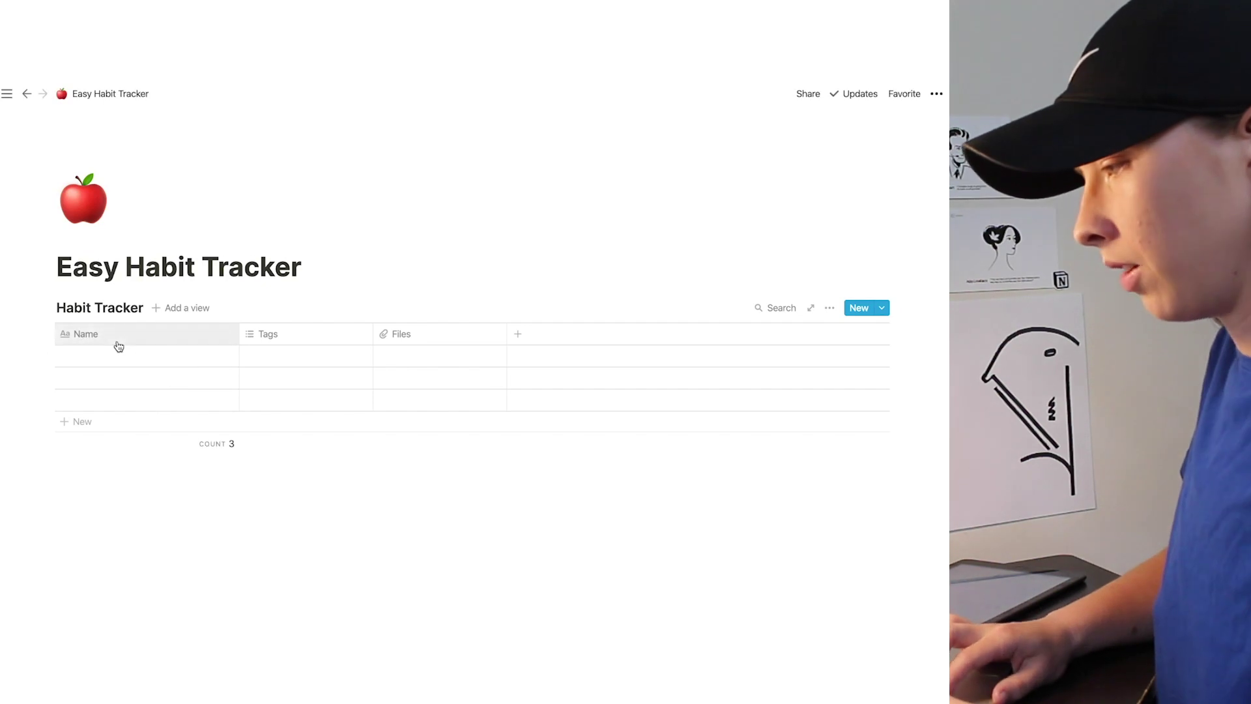
Step: Rename the first column to '-', narrow it, and delete the three empty rows
{"action": "left_click", "coordinate": [118, 335]}
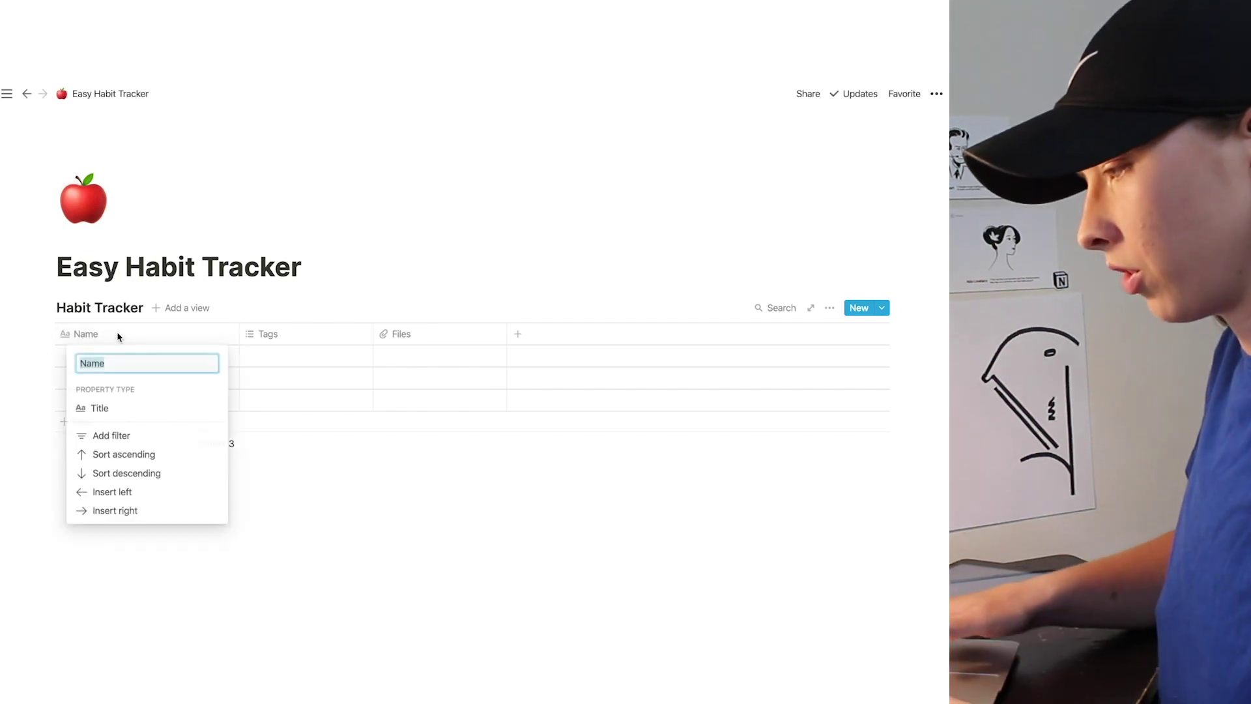
{"action": "type", "text": "-"}
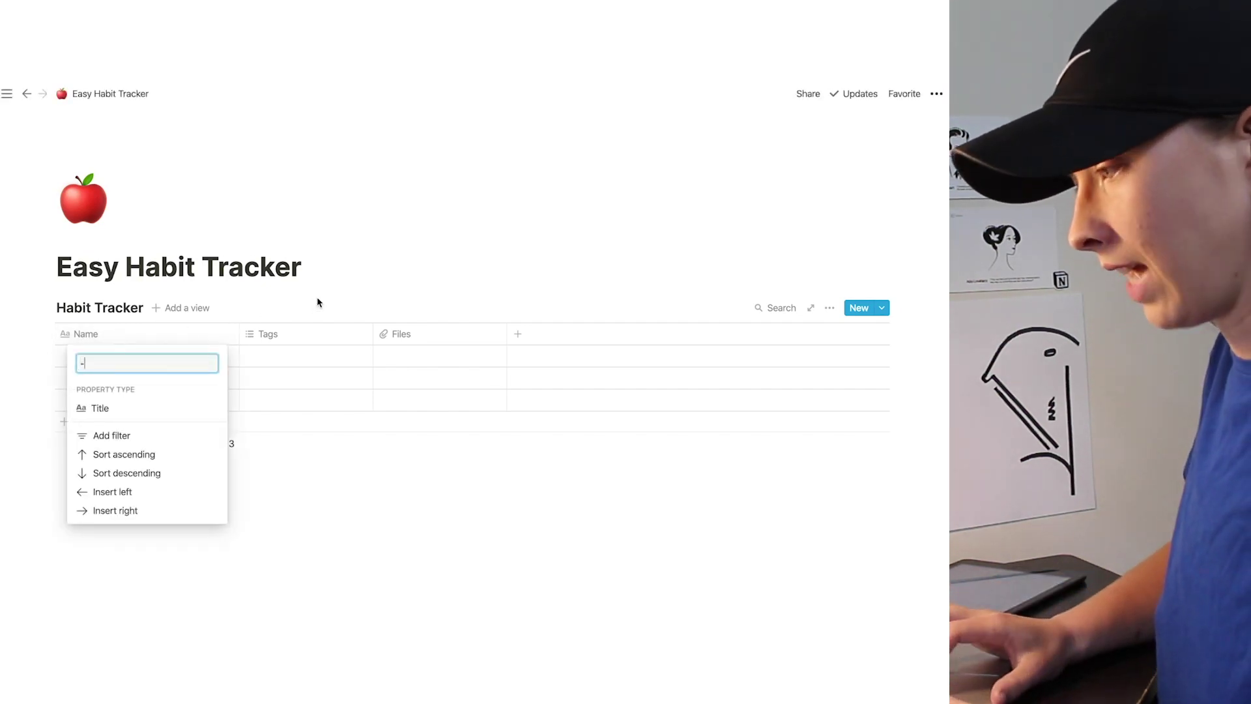
{"action": "left_click", "coordinate": [232, 346]}
{"action": "left_click_drag", "start_coordinate": [239, 336], "coordinate": [126, 336]}
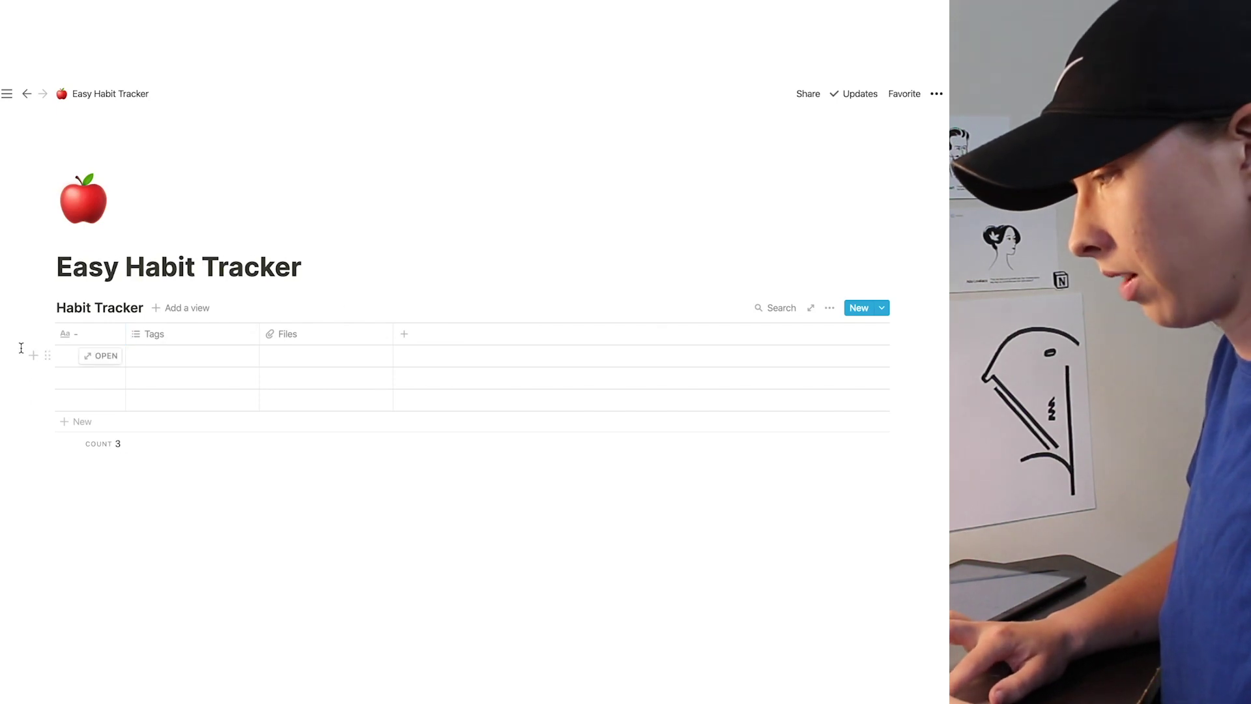
{"action": "left_click_drag", "start_coordinate": [21, 348], "coordinate": [229, 396]}
{"action": "key", "text": "Delete"}
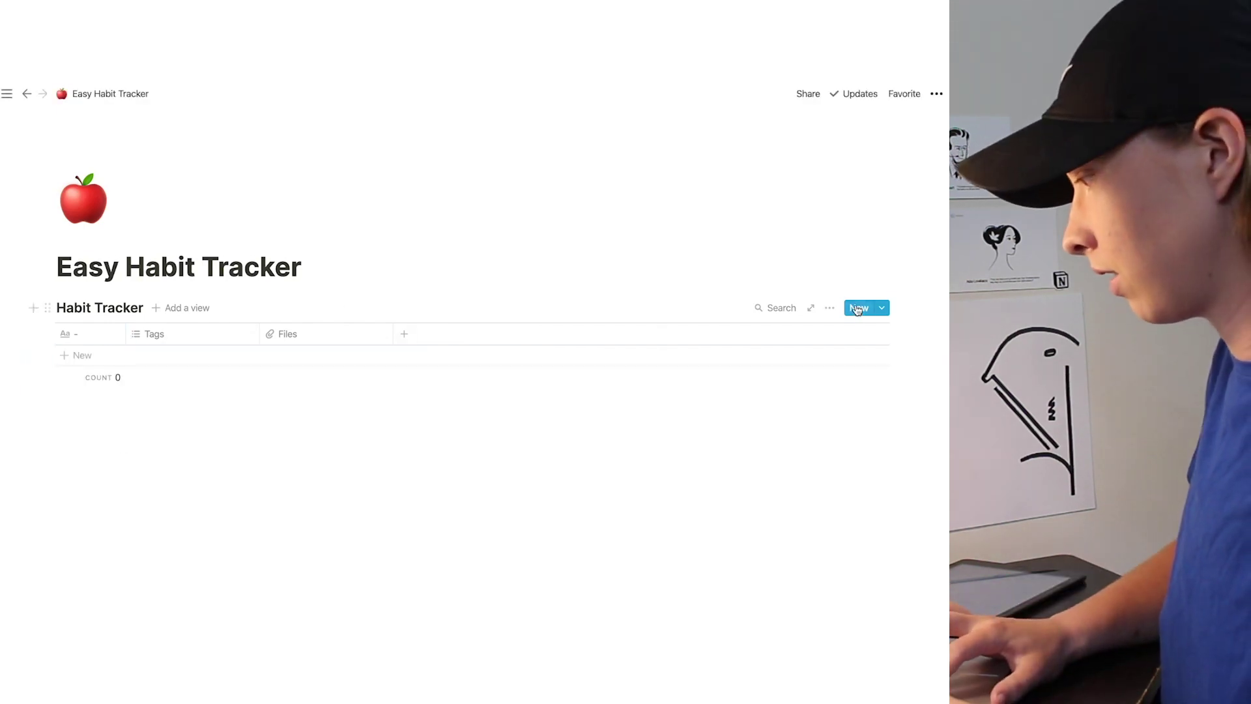
Step: Add a 'Contains' filter on the title column to the Habit Tracker's default view
{"action": "left_click", "coordinate": [833, 311]}
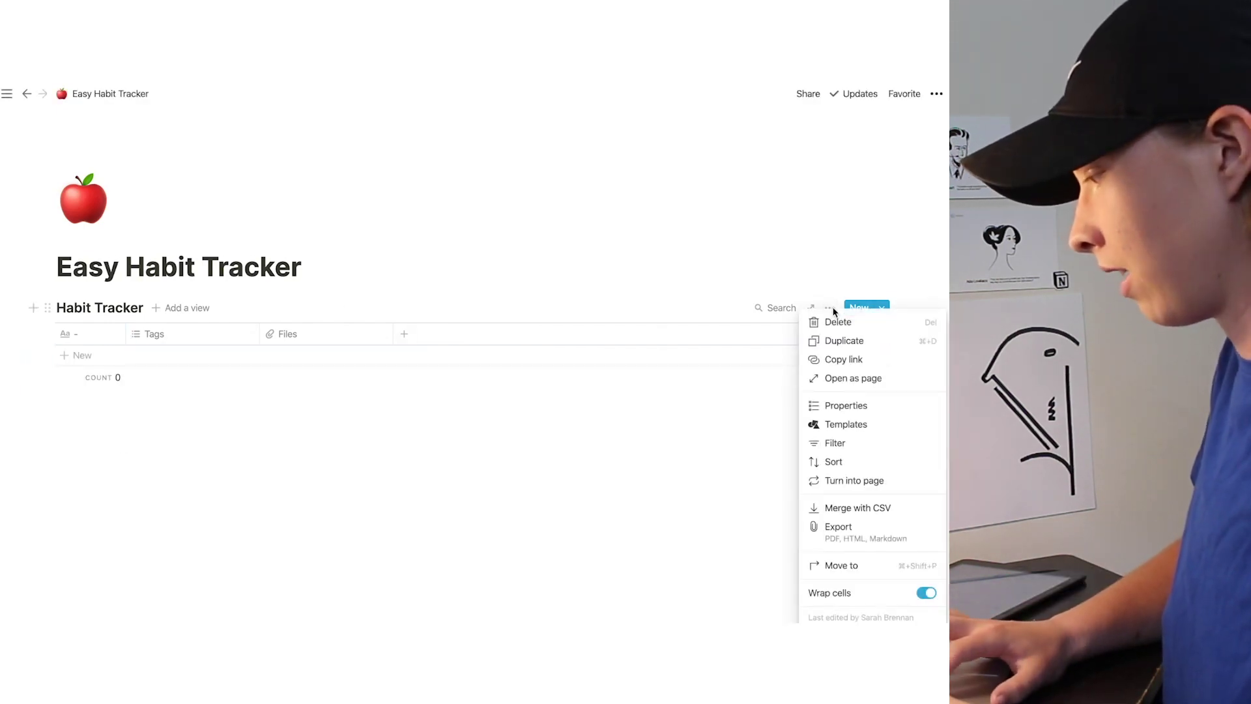
{"action": "left_click", "coordinate": [853, 443]}
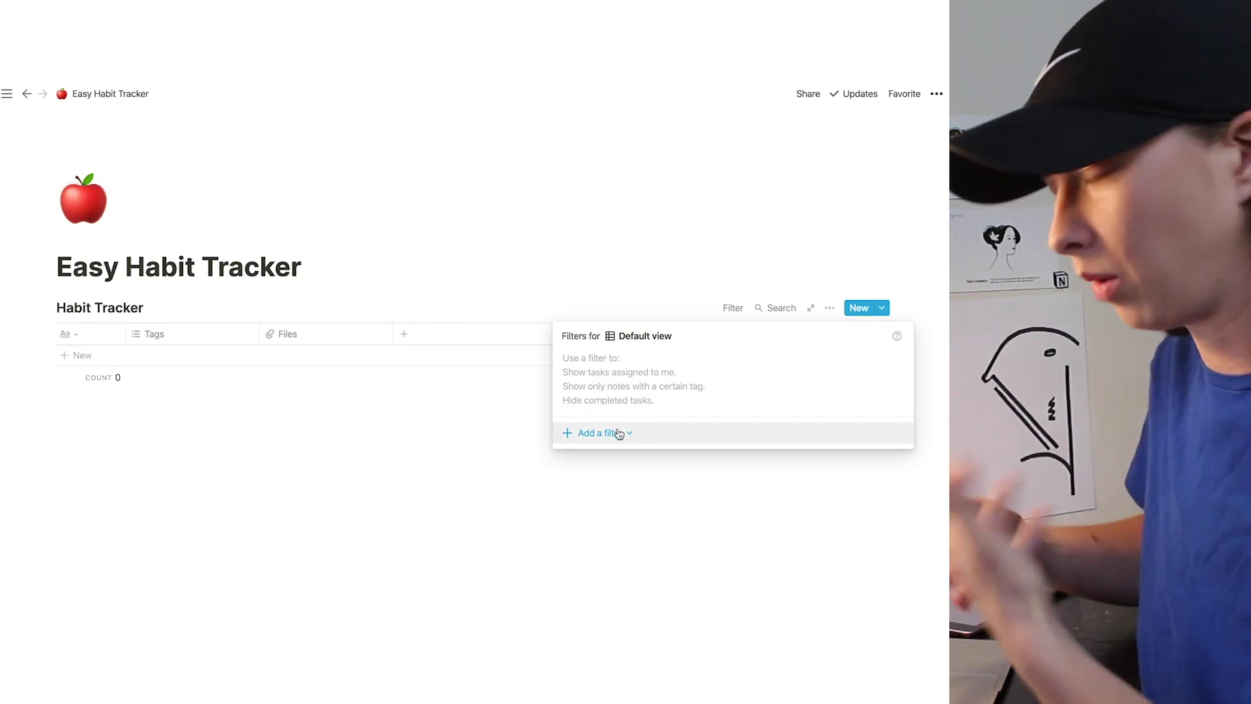
{"action": "left_click", "coordinate": [619, 434]}
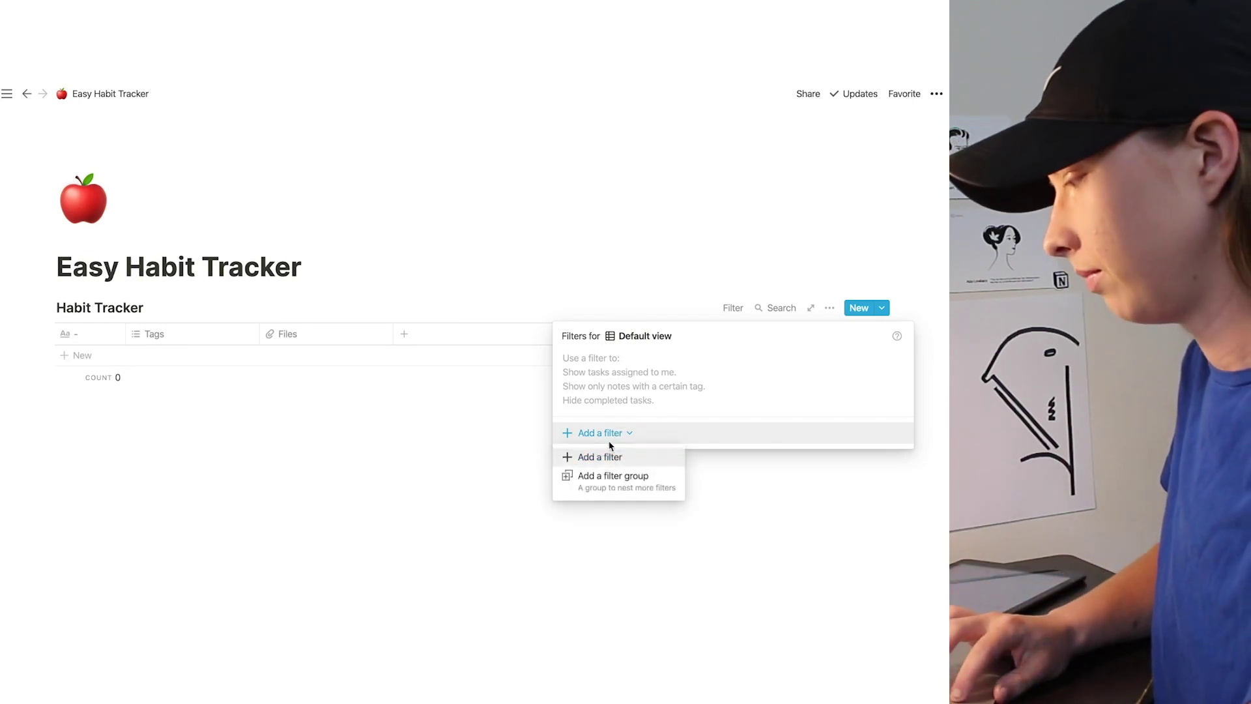
{"action": "left_click", "coordinate": [607, 458]}
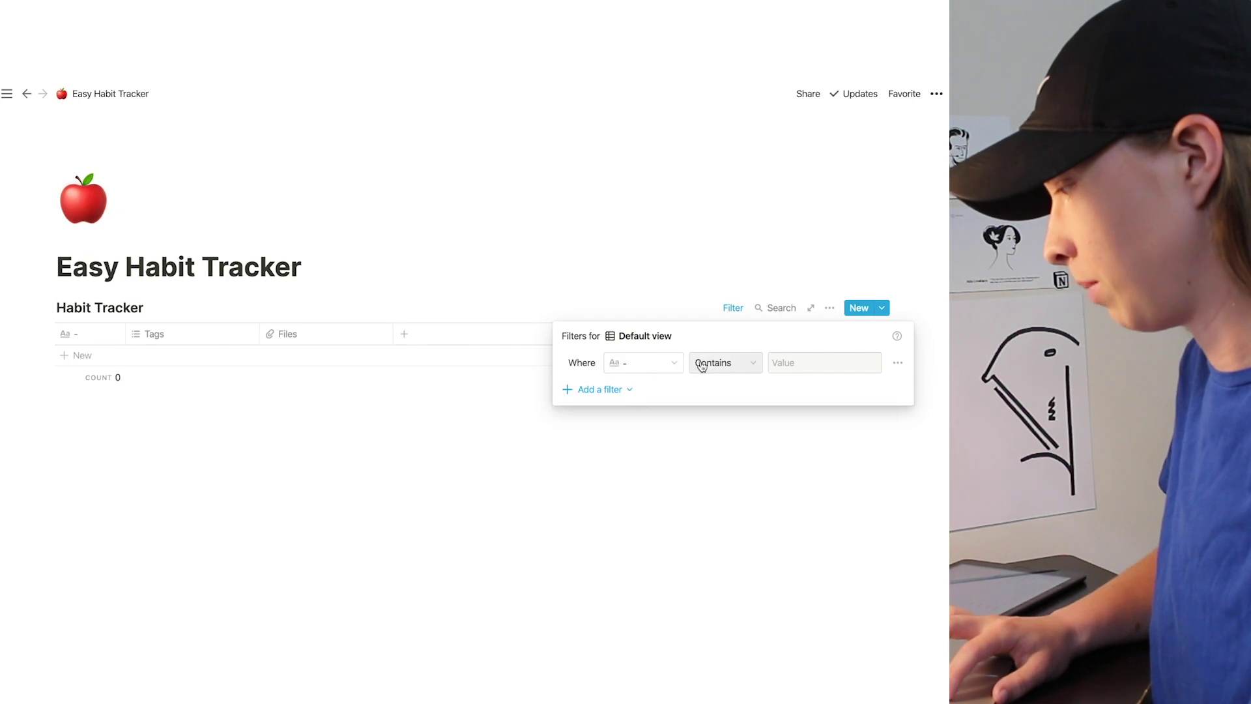
{"action": "left_click", "coordinate": [810, 362]}
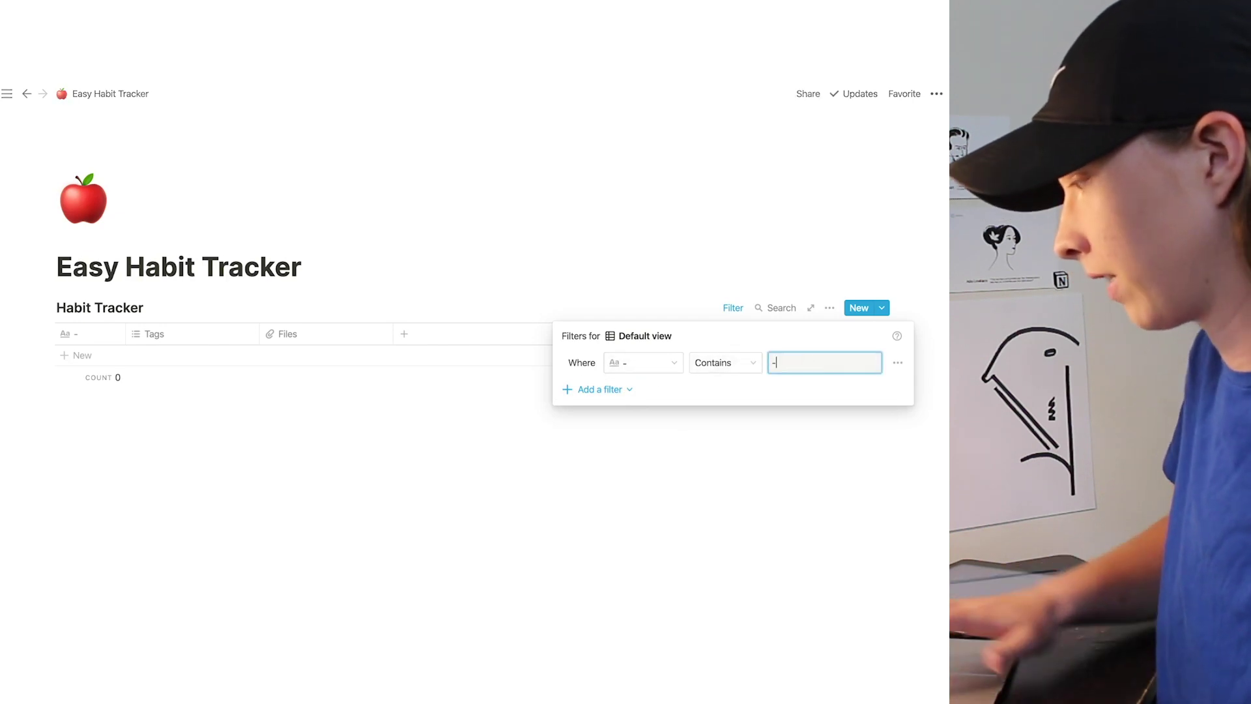
{"action": "left_click", "coordinate": [595, 279]}
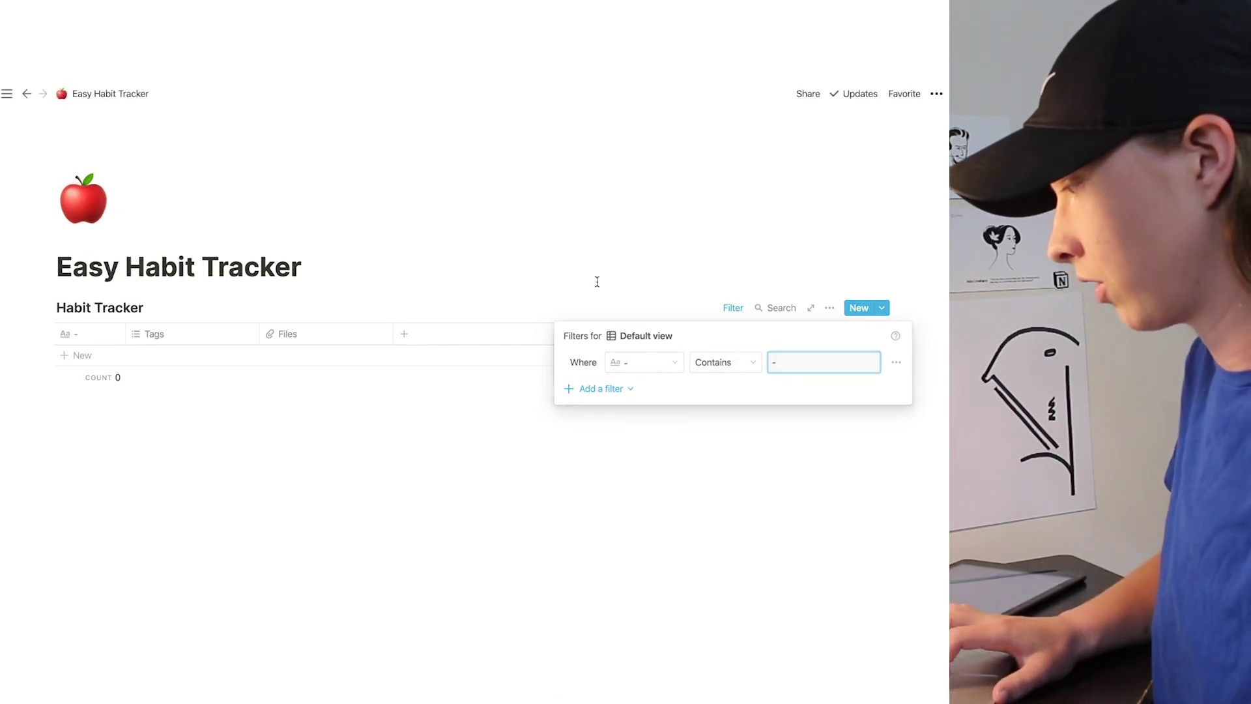
Step: Add a row, turn Tags into a Date column 'date' and Files into a Select column 'weekday'
{"action": "left_click", "coordinate": [83, 358]}
{"action": "key", "text": "Escape"}
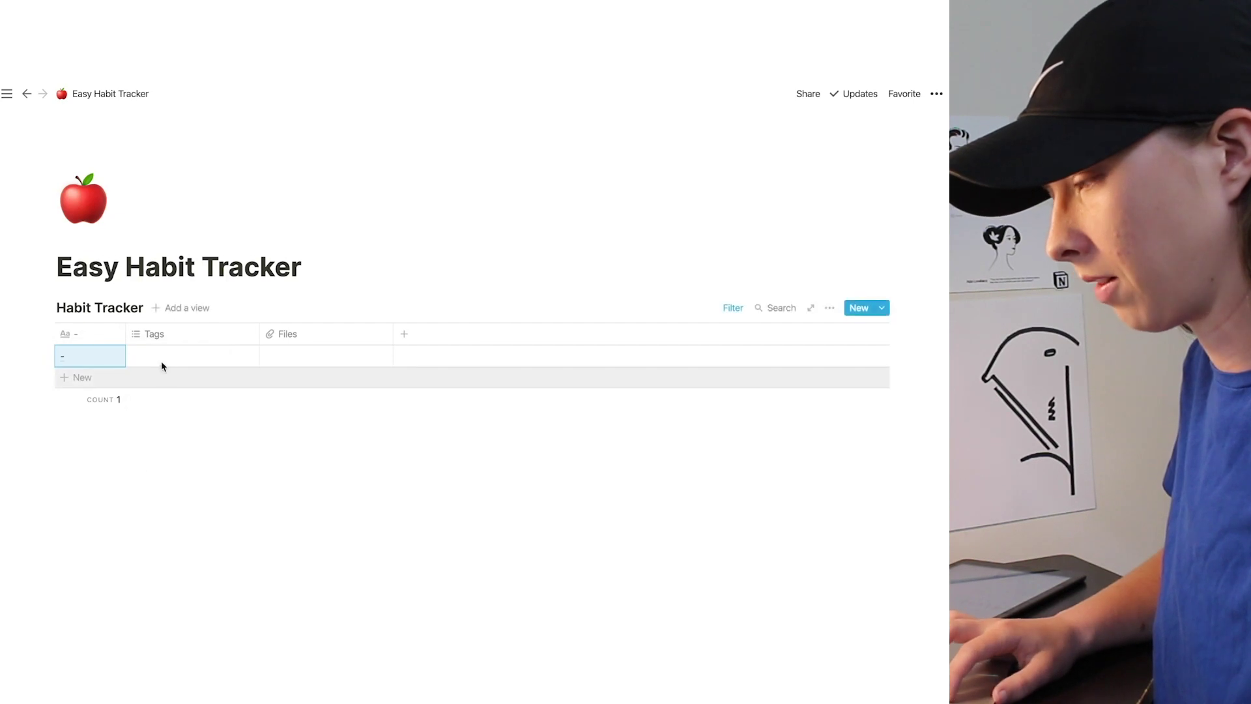
{"action": "left_click", "coordinate": [163, 339]}
{"action": "type", "text": "date"}
{"action": "mouse_move", "coordinate": [185, 410]}
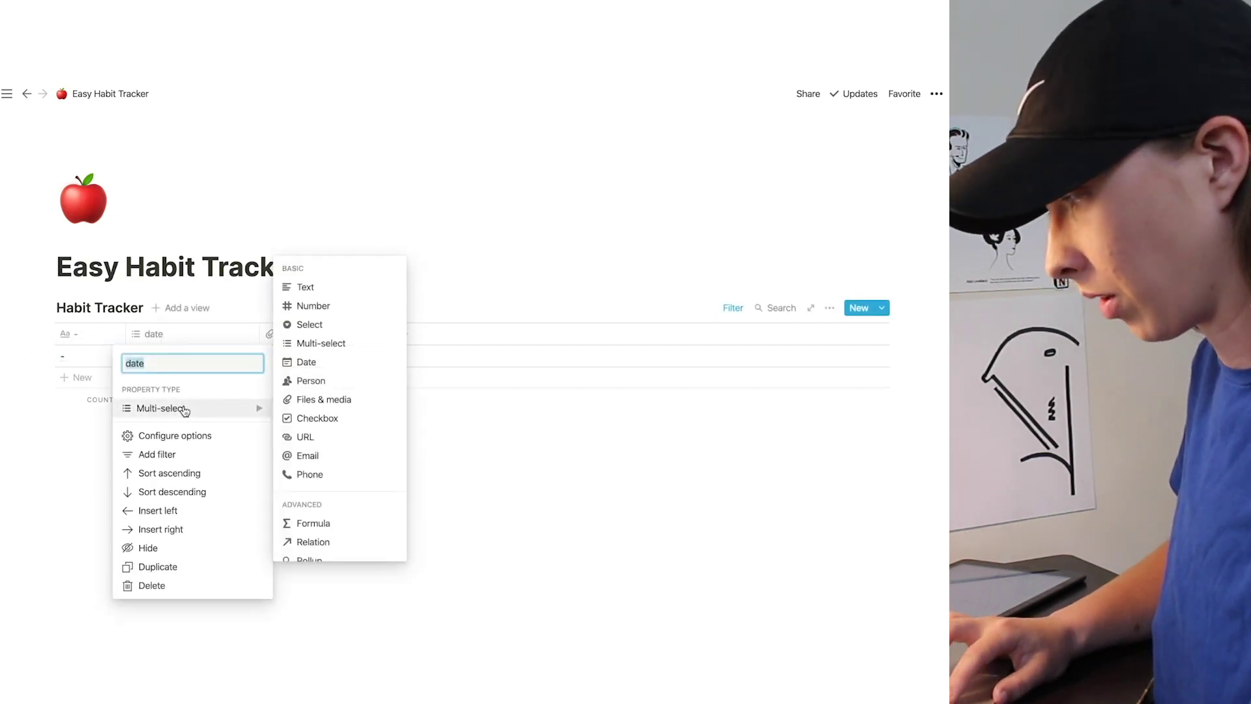
{"action": "left_click", "coordinate": [313, 362]}
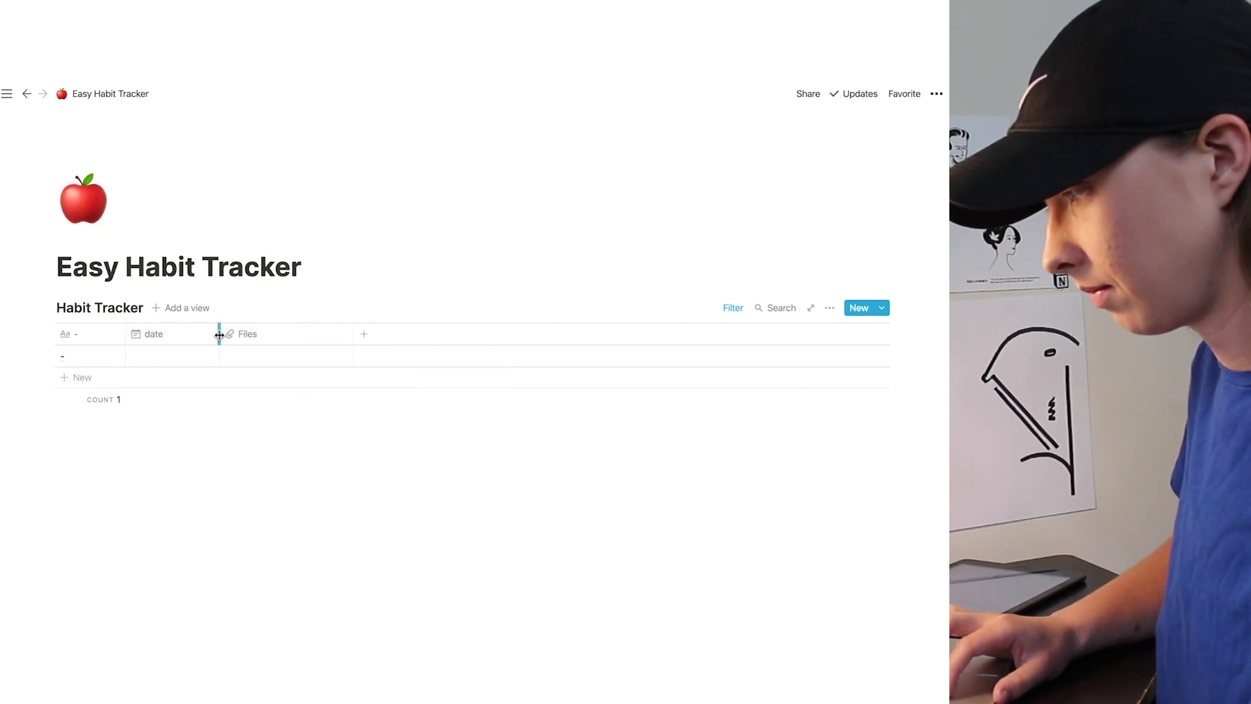
{"action": "left_click", "coordinate": [283, 335]}
{"action": "type", "text": "we"}
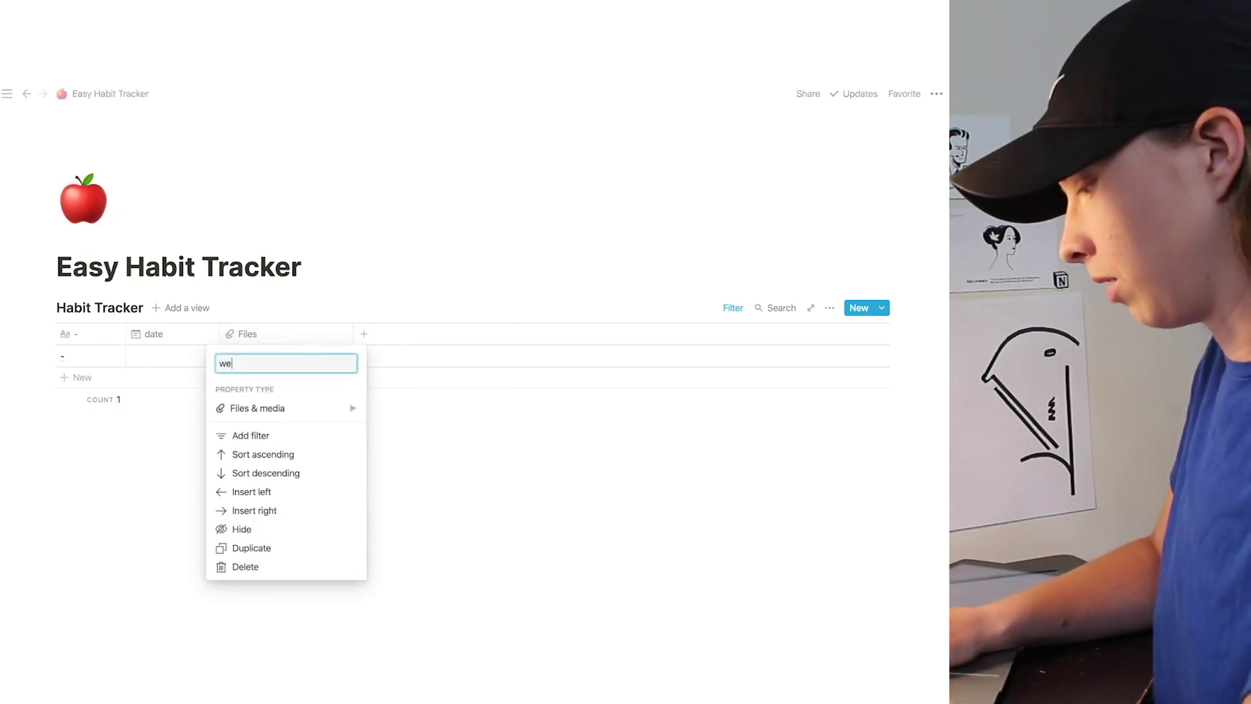
{"action": "type", "text": "ekday"}
{"action": "mouse_move", "coordinate": [321, 409]}
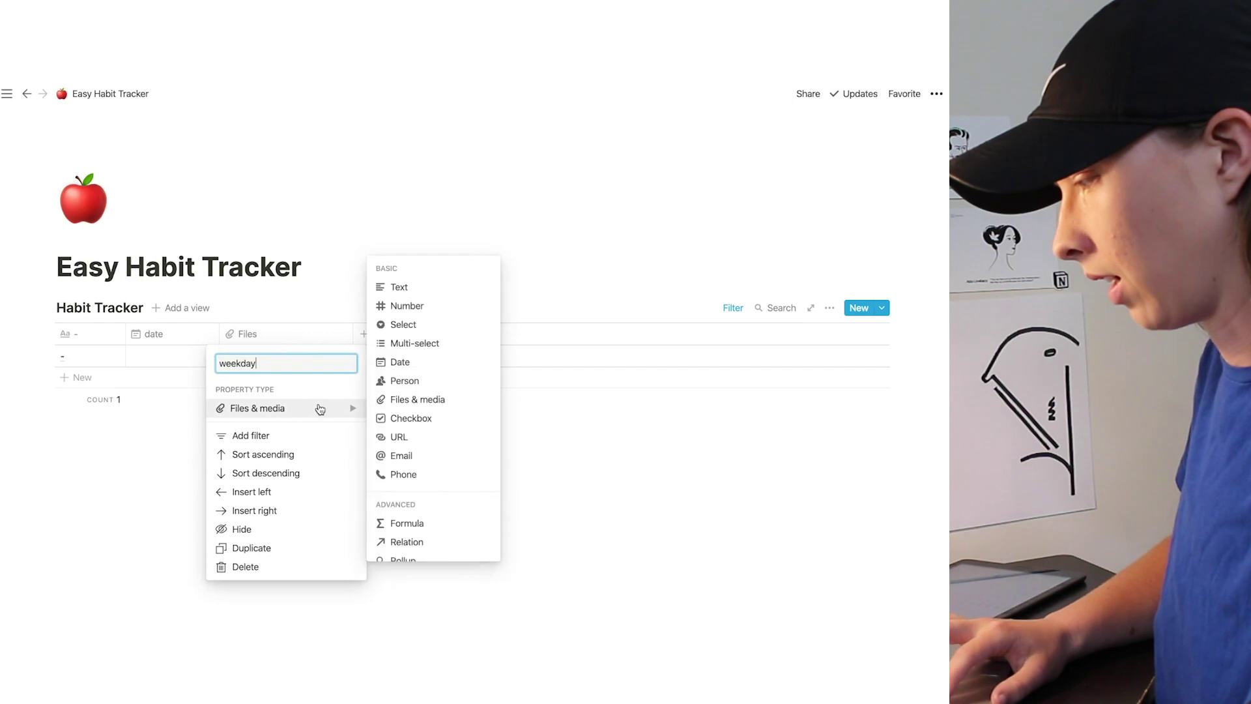
{"action": "left_click", "coordinate": [407, 329]}
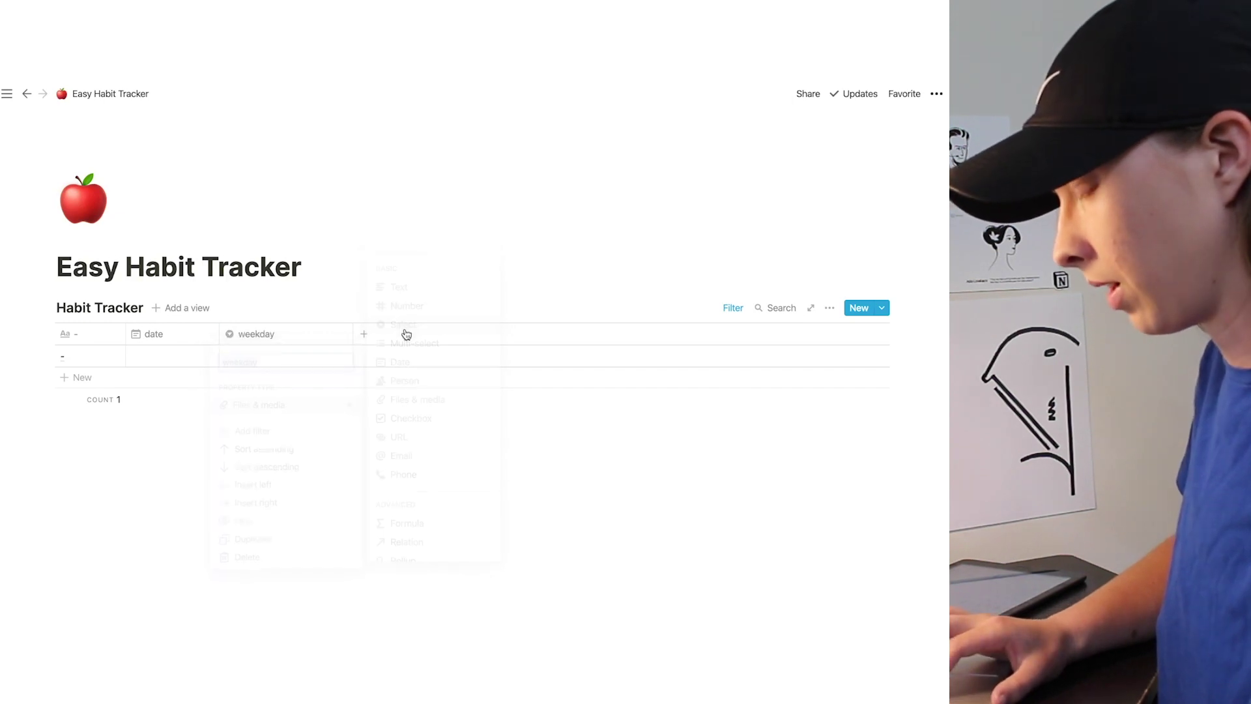
Step: Add checkbox columns habit 1 and habit 2 after weekday
{"action": "left_click", "coordinate": [387, 335]}
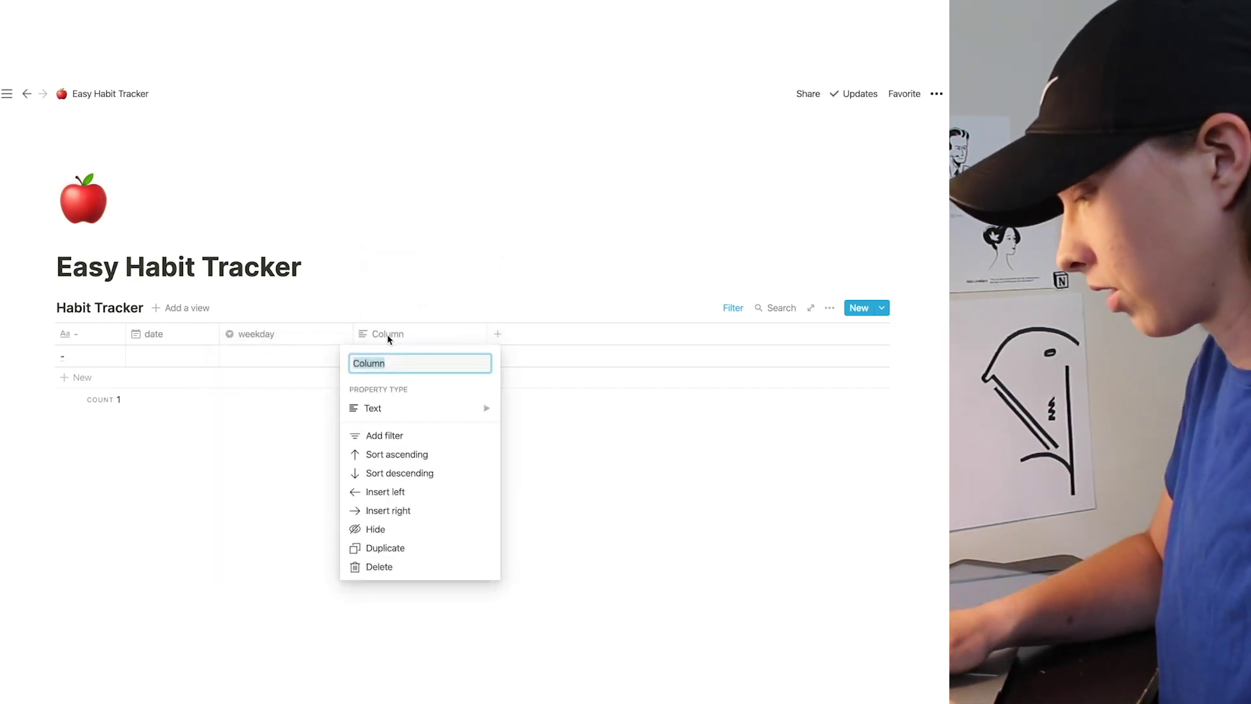
{"action": "type", "text": "habit 1"}
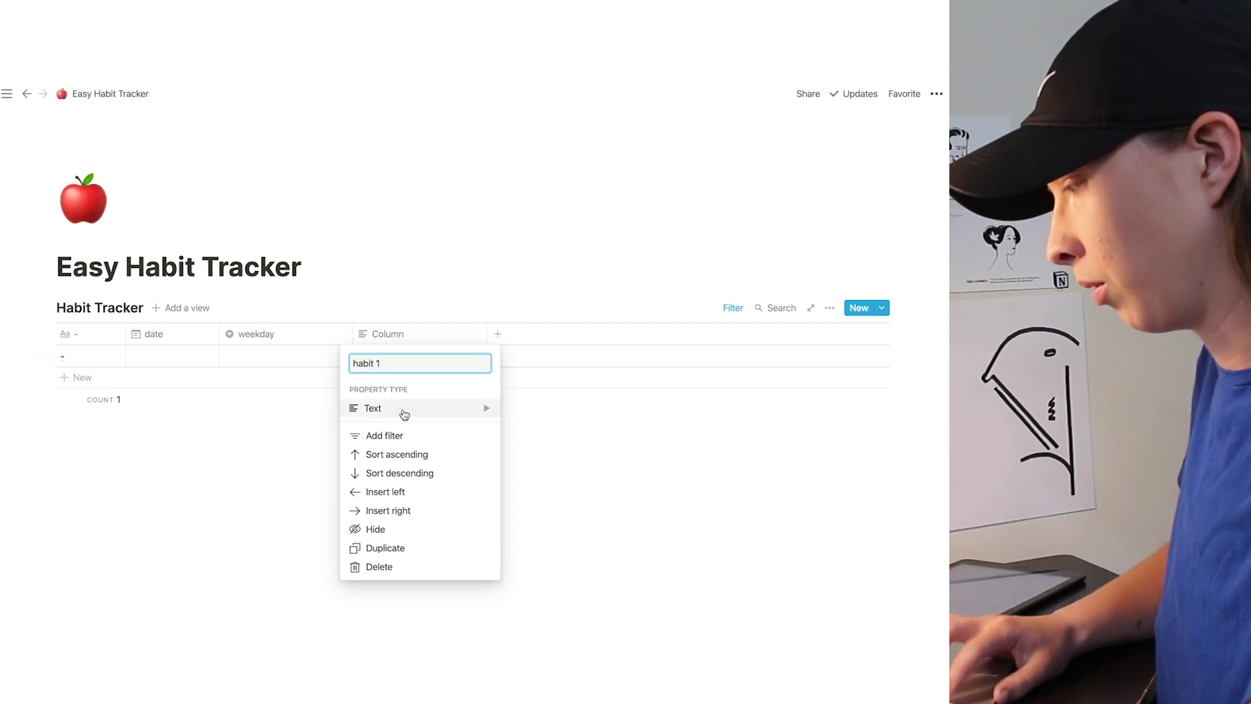
{"action": "left_click", "coordinate": [405, 410]}
{"action": "left_click", "coordinate": [555, 420]}
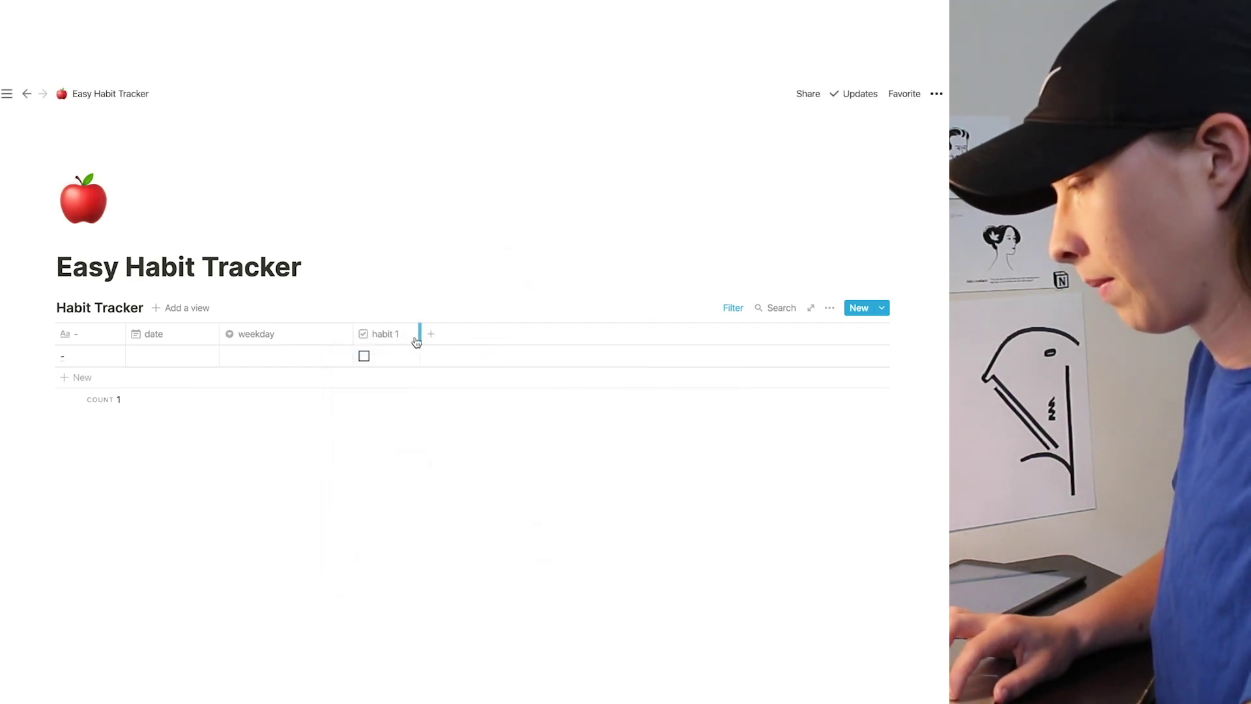
{"action": "left_click", "coordinate": [431, 334]}
{"action": "type", "text": "habit 2"}
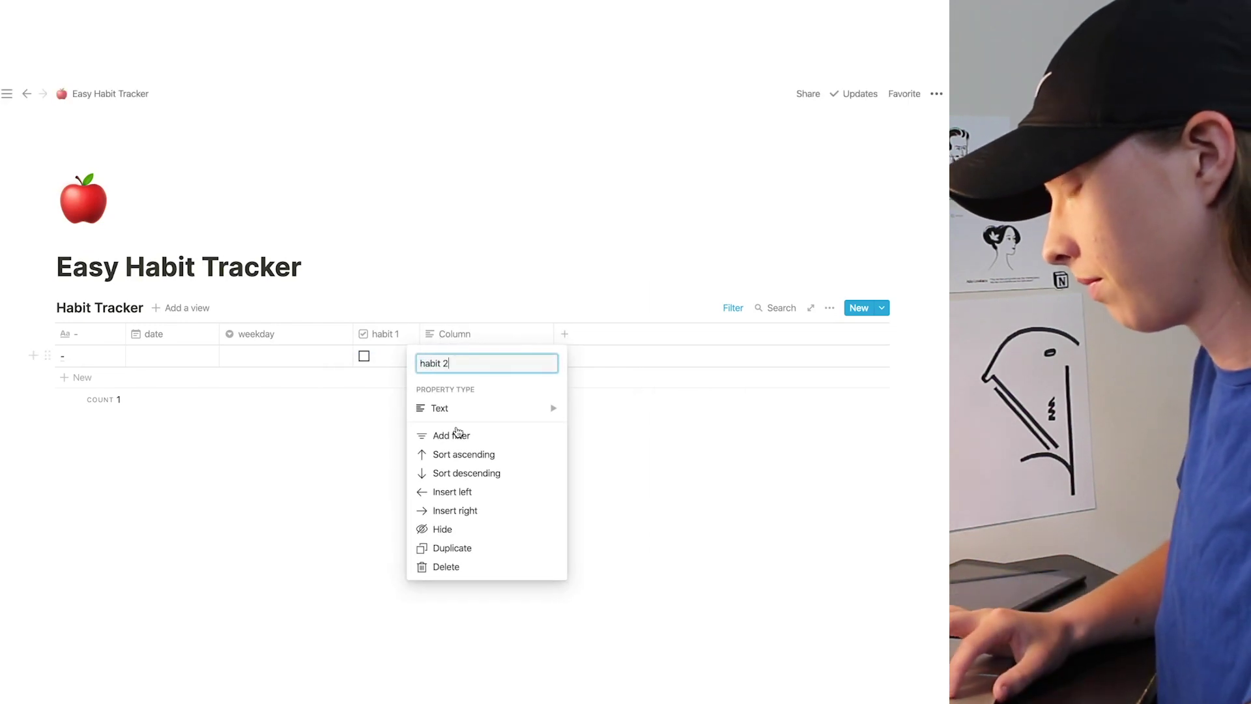
{"action": "left_click", "coordinate": [458, 410]}
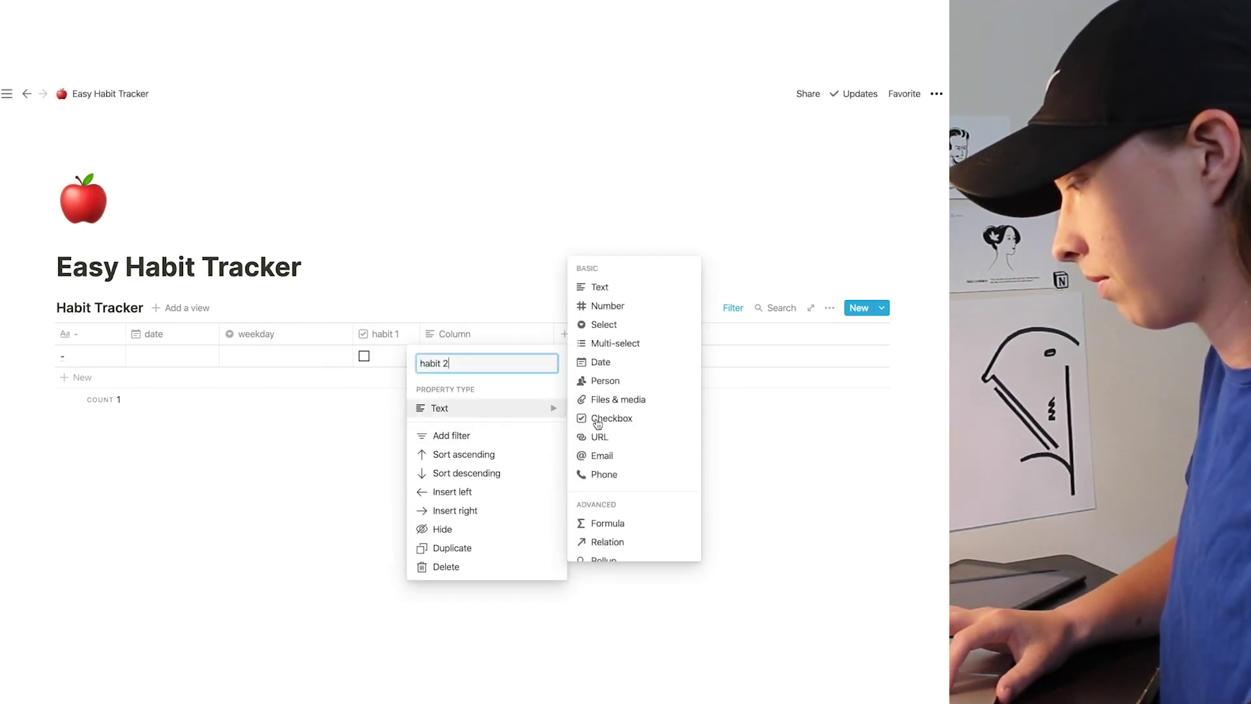
{"action": "left_click", "coordinate": [621, 421]}
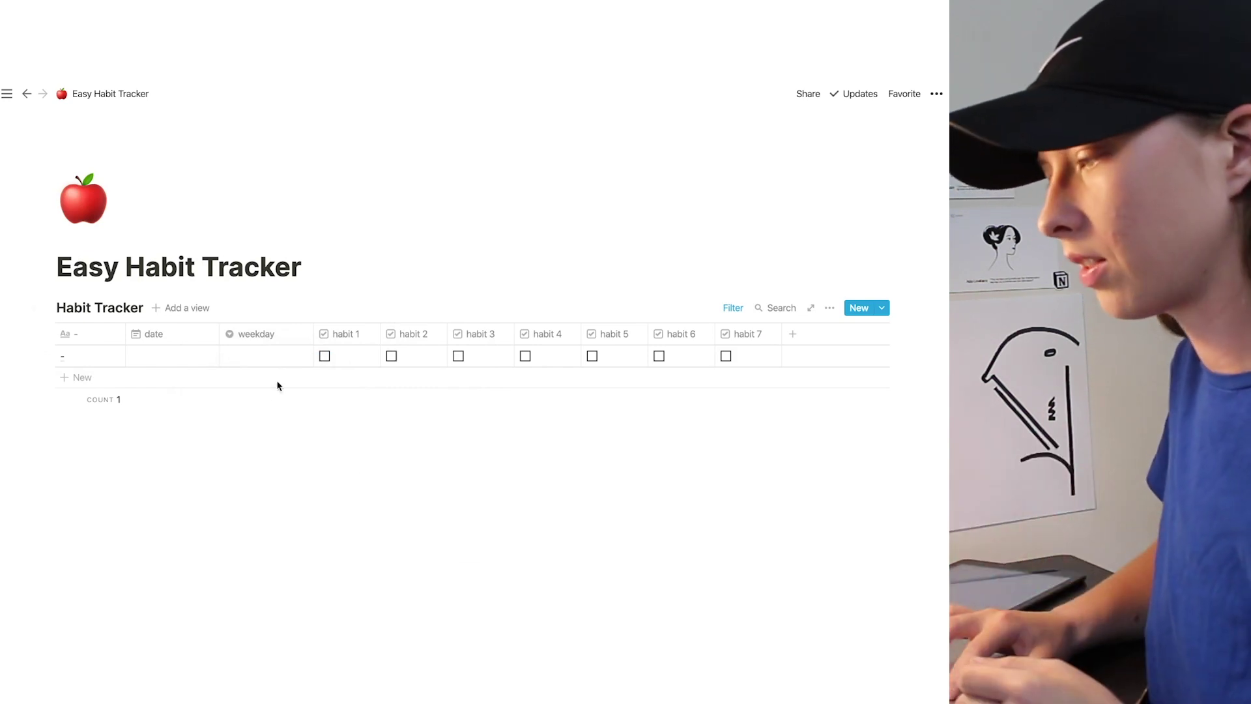
Step: Temporarily make weekday a Text column and enter 'Monday, Tuesday, … Sunday' in its cell
{"action": "left_click", "coordinate": [253, 334]}
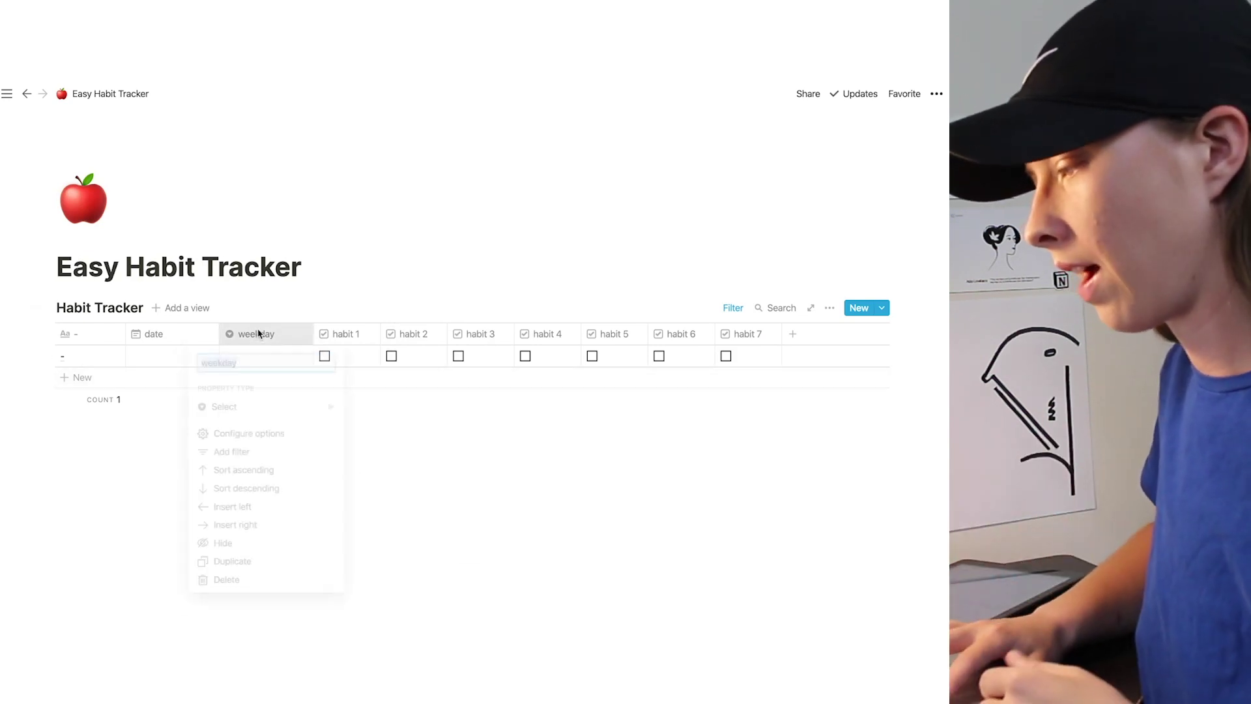
{"action": "left_click", "coordinate": [303, 409]}
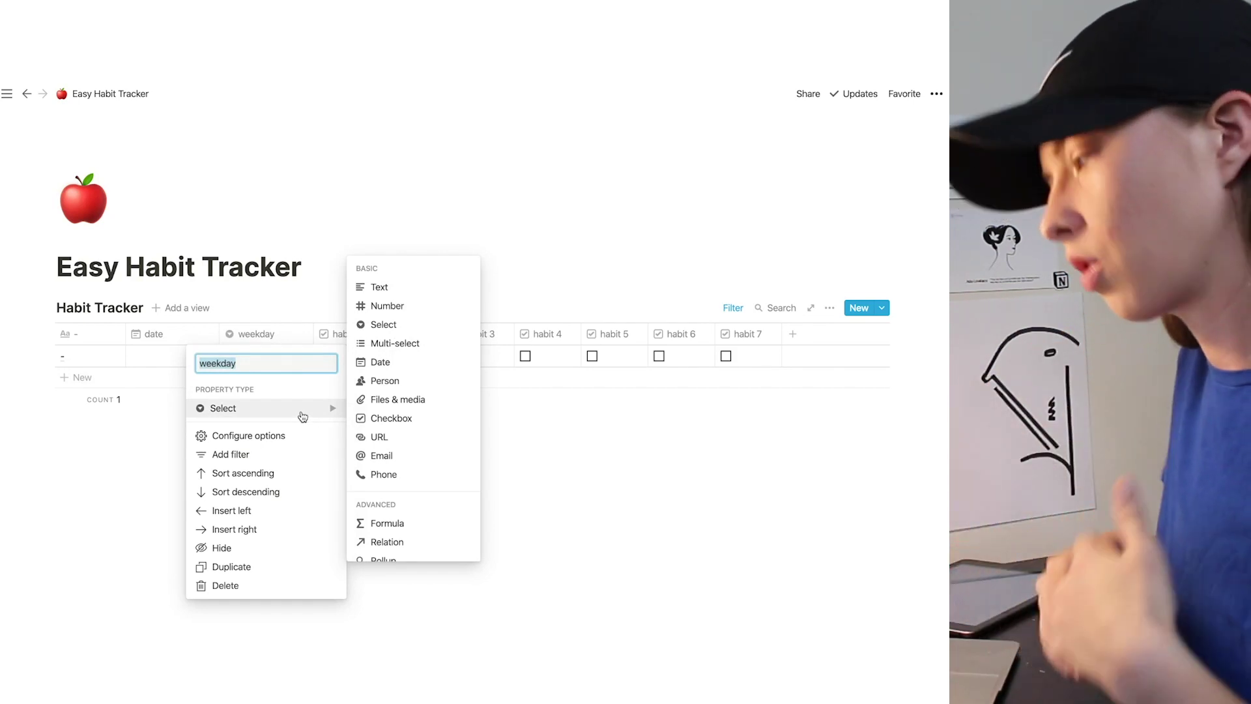
{"action": "left_click", "coordinate": [376, 292]}
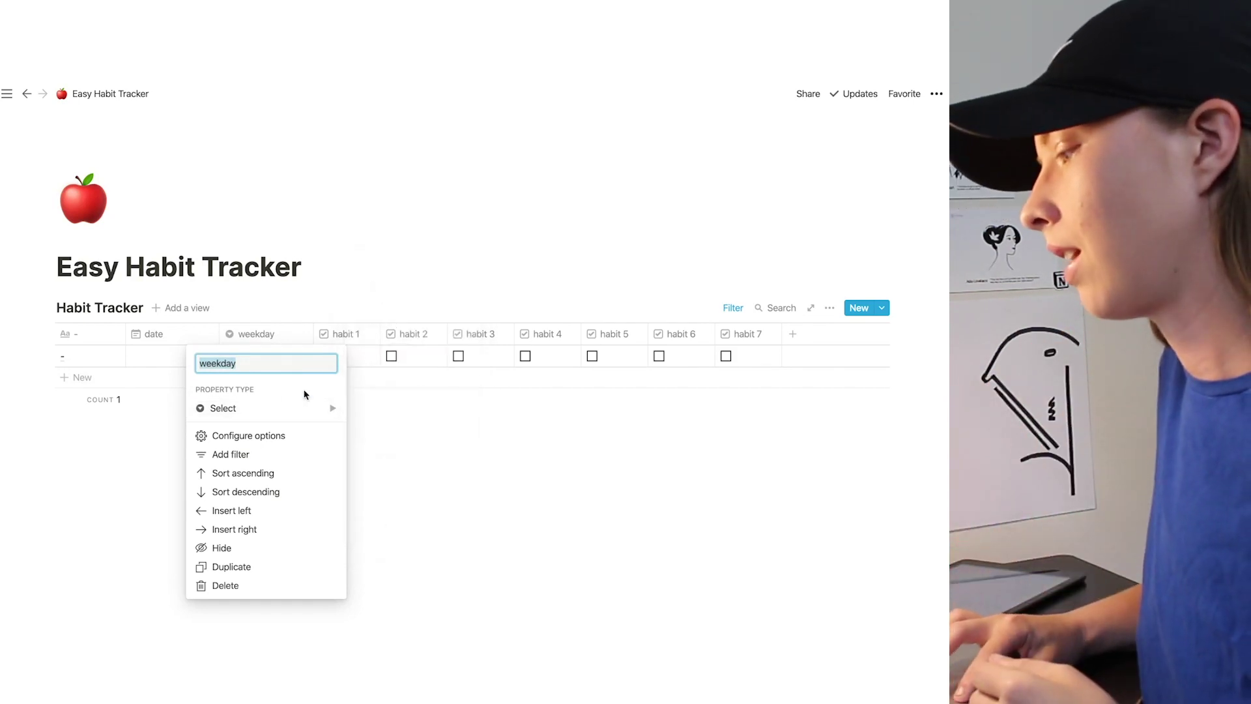
{"action": "left_click", "coordinate": [313, 409]}
{"action": "left_click", "coordinate": [400, 288]}
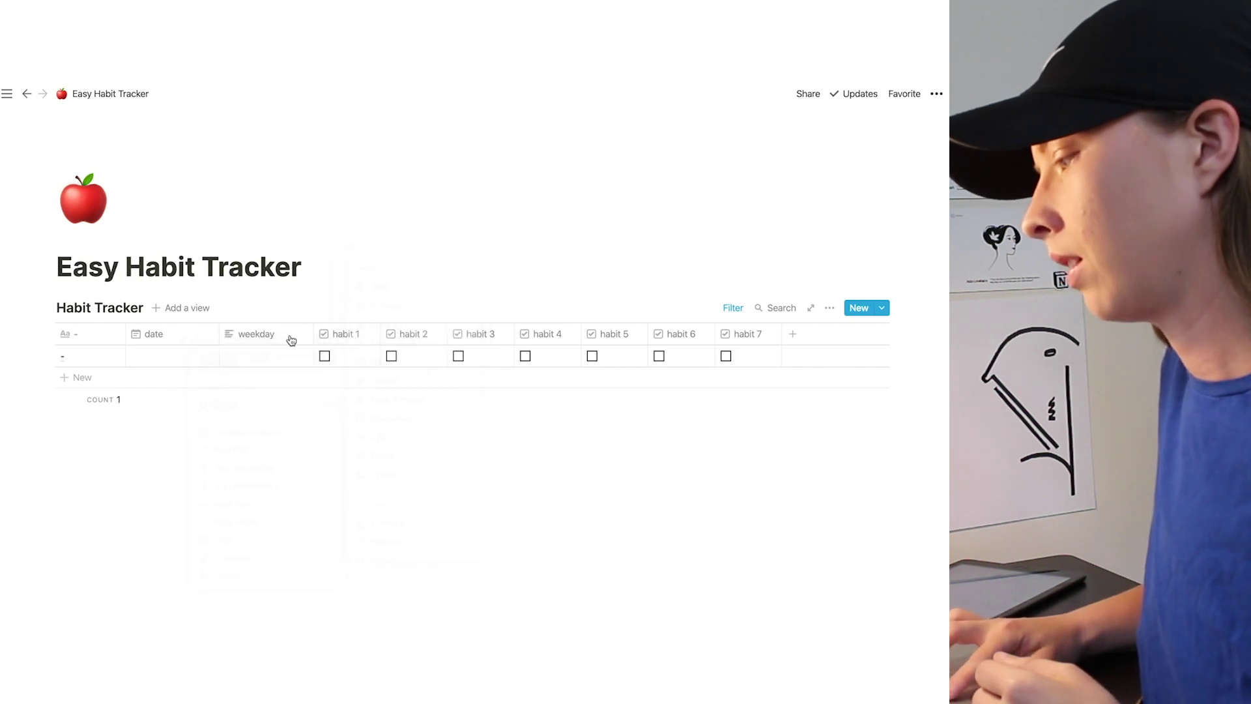
{"action": "left_click", "coordinate": [264, 359]}
{"action": "type", "text": "mond"}
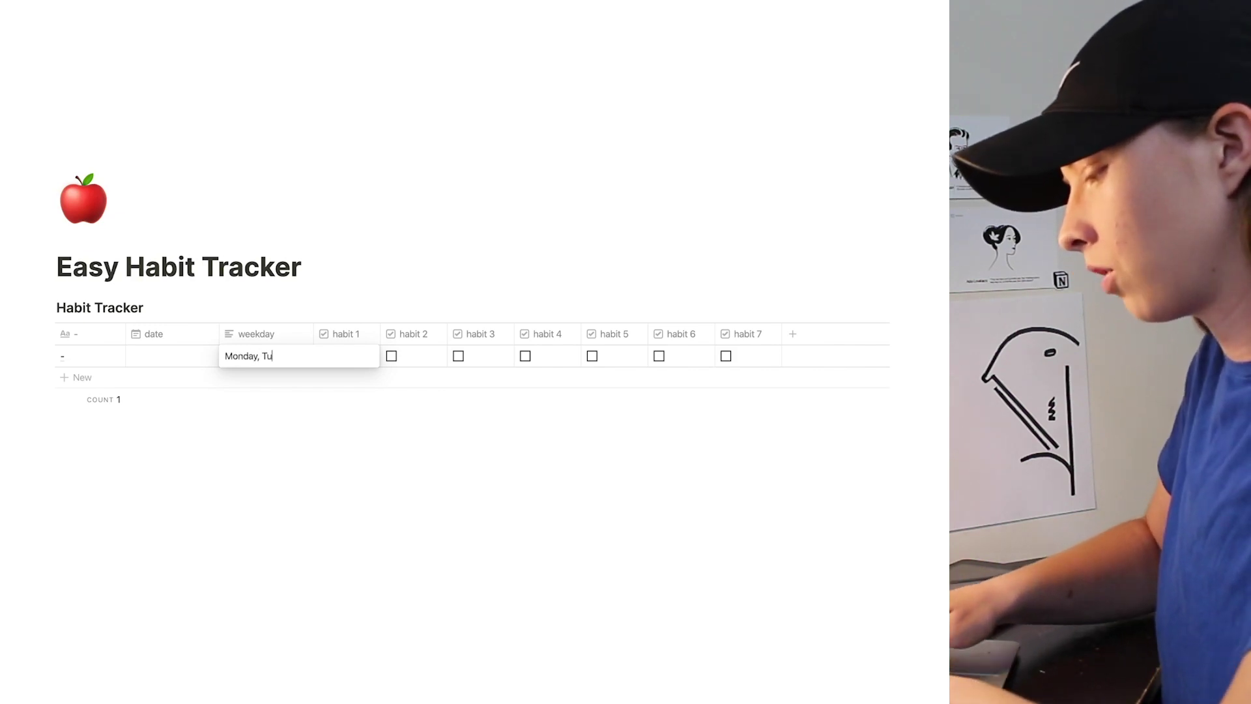
{"action": "type", "text": "ay, Tuesday, Wednesday, T"}
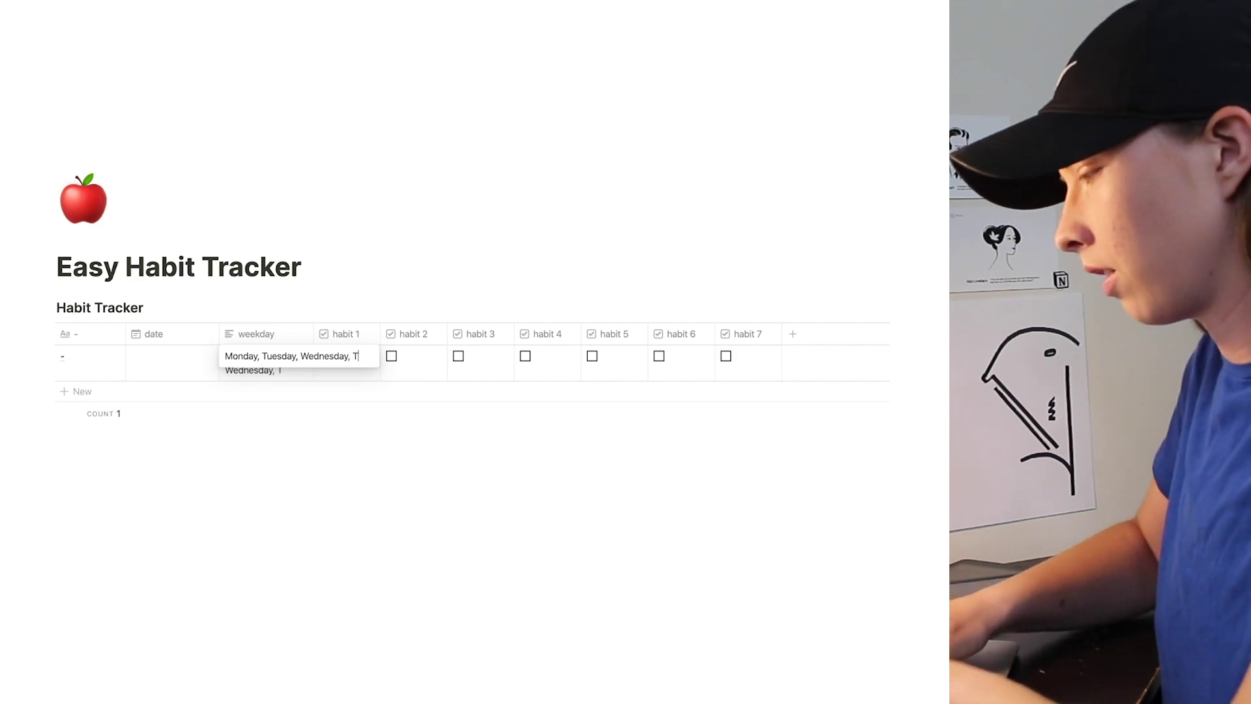
{"action": "type", "text": "hurs"}
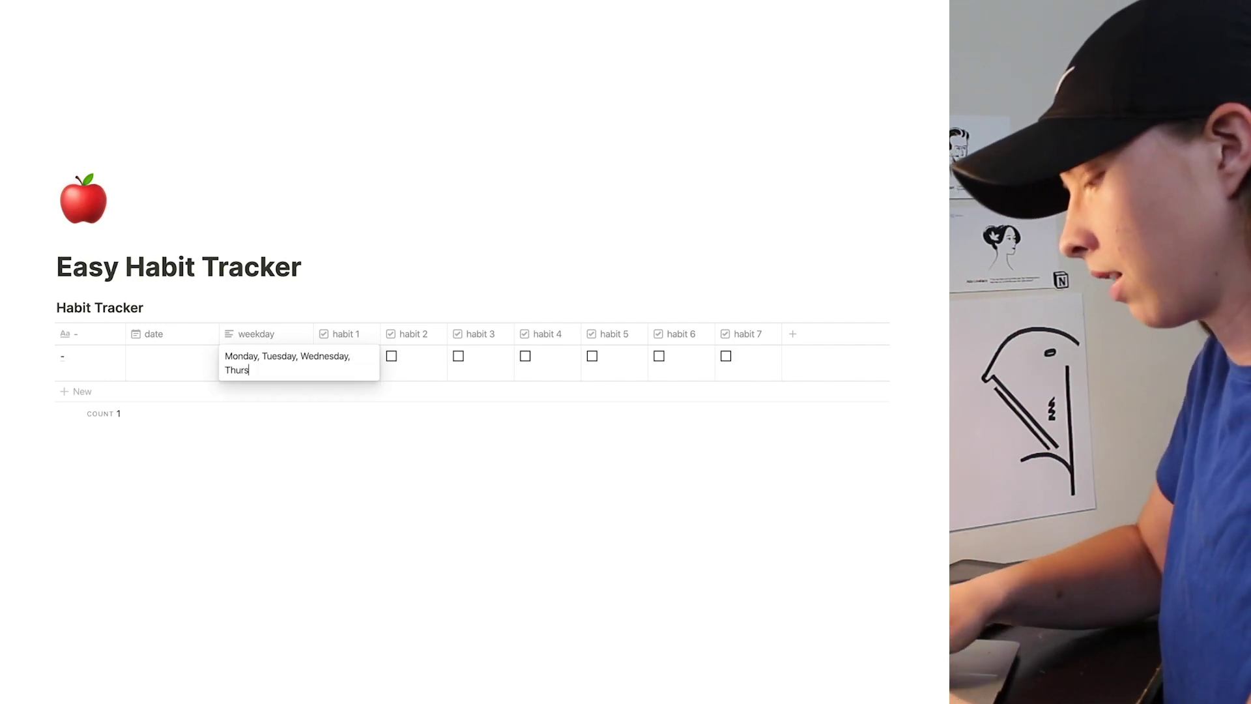
{"action": "type", "text": "day, Fri"}
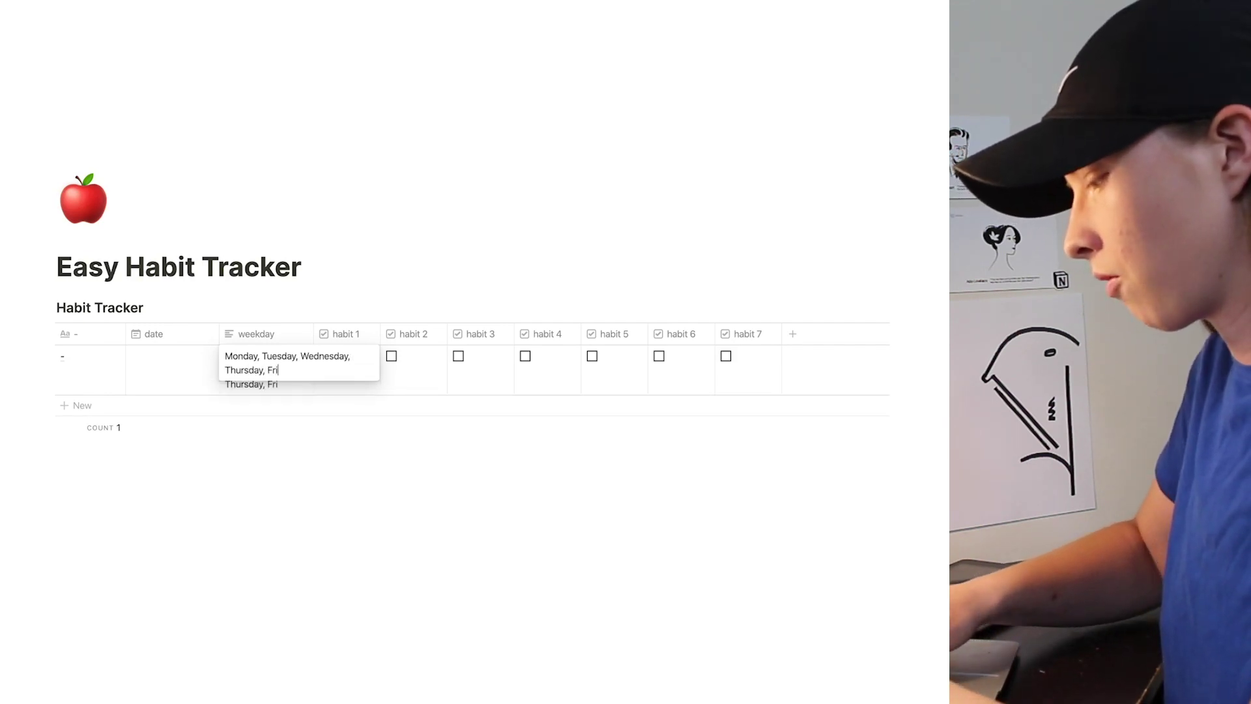
{"action": "type", "text": "day, Satur"}
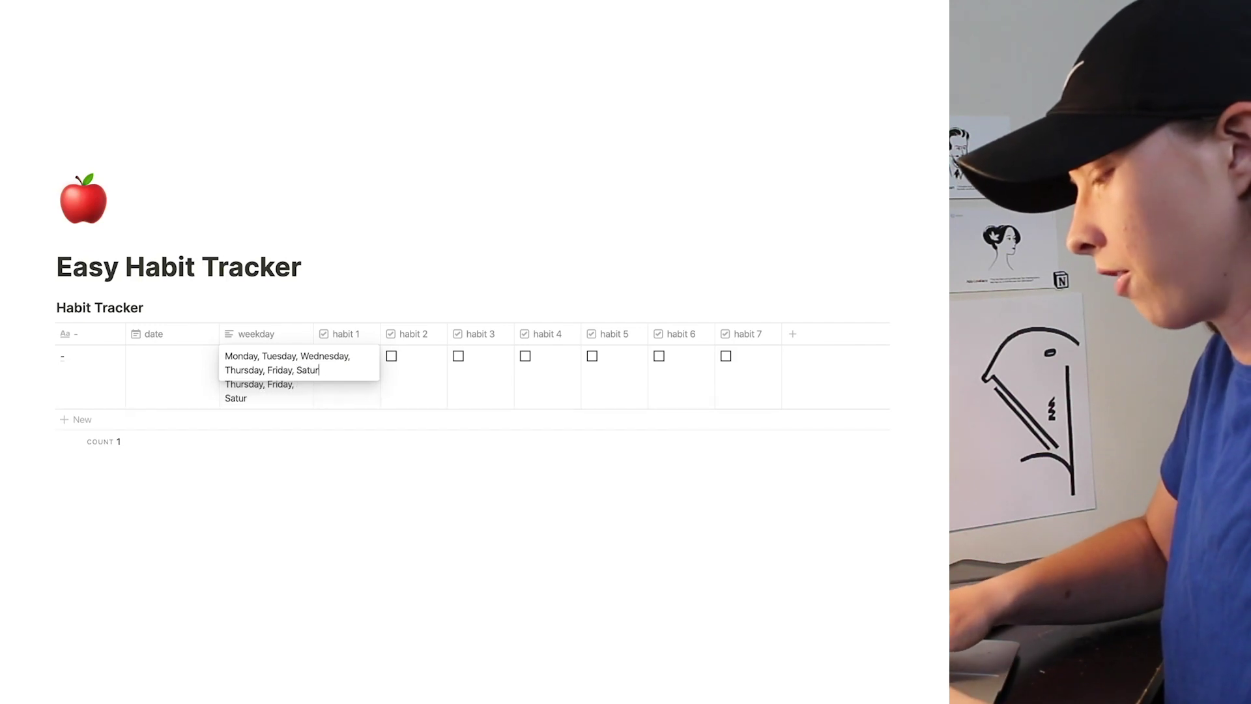
{"action": "type", "text": "day, Sund"}
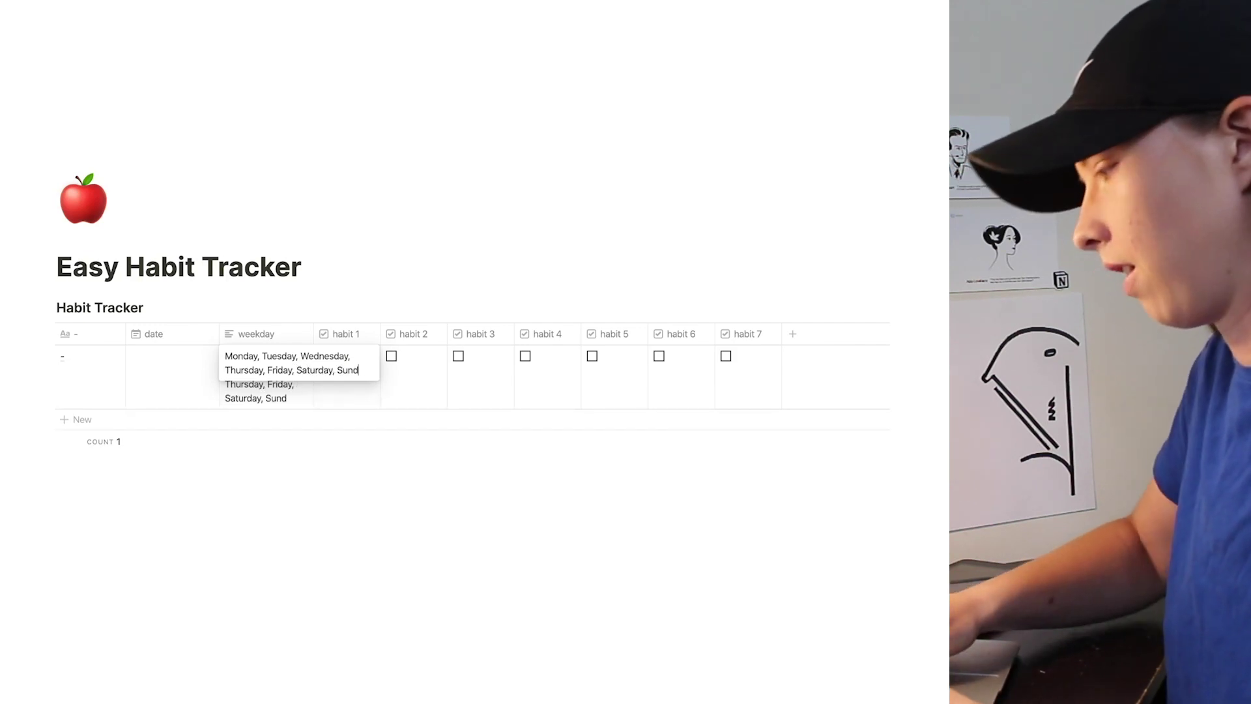
{"action": "type", "text": "ay"}
{"action": "key", "text": "Escape"}
Step: Switch weekday back to Select so the days become options, and open the cell's option list
{"action": "left_click", "coordinate": [282, 333]}
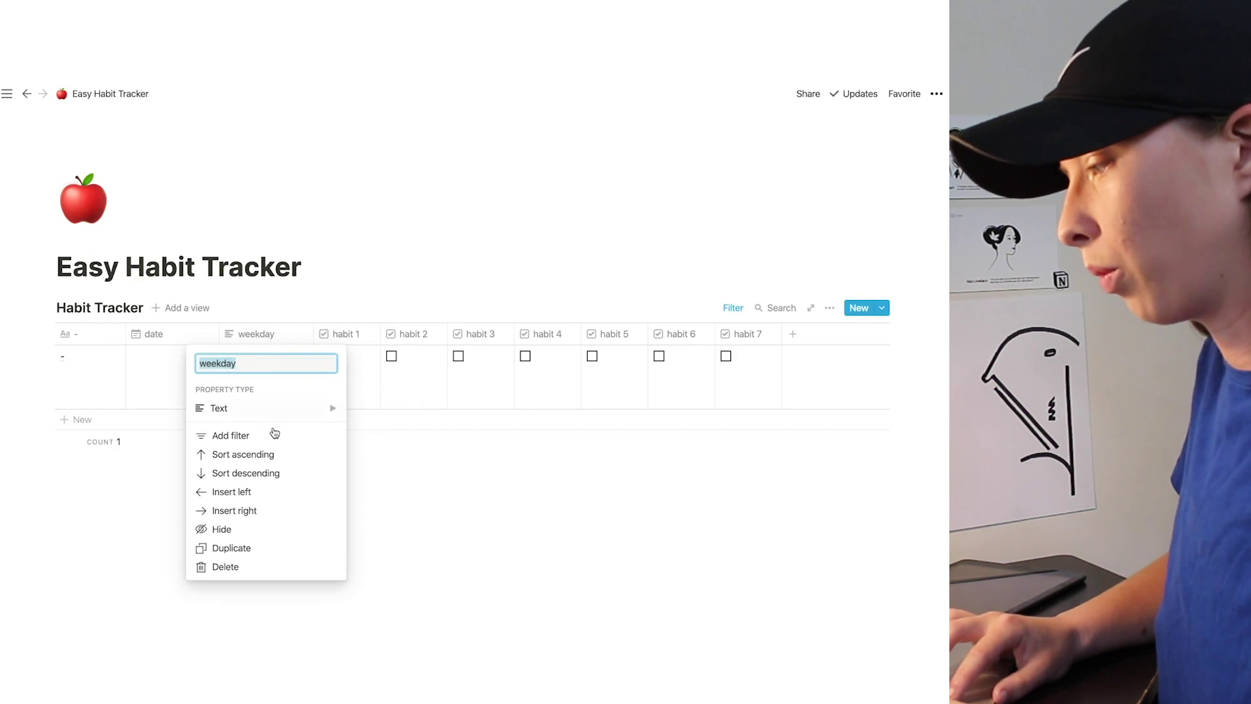
{"action": "mouse_move", "coordinate": [273, 419]}
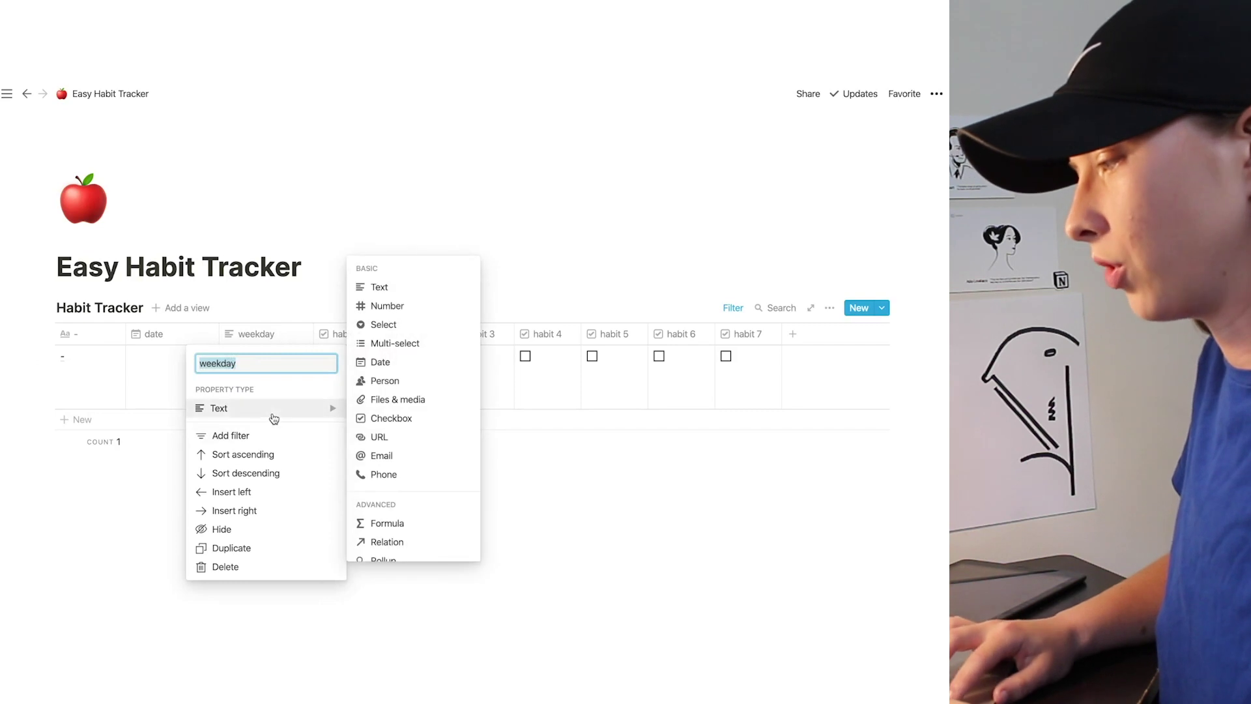
{"action": "left_click", "coordinate": [384, 329]}
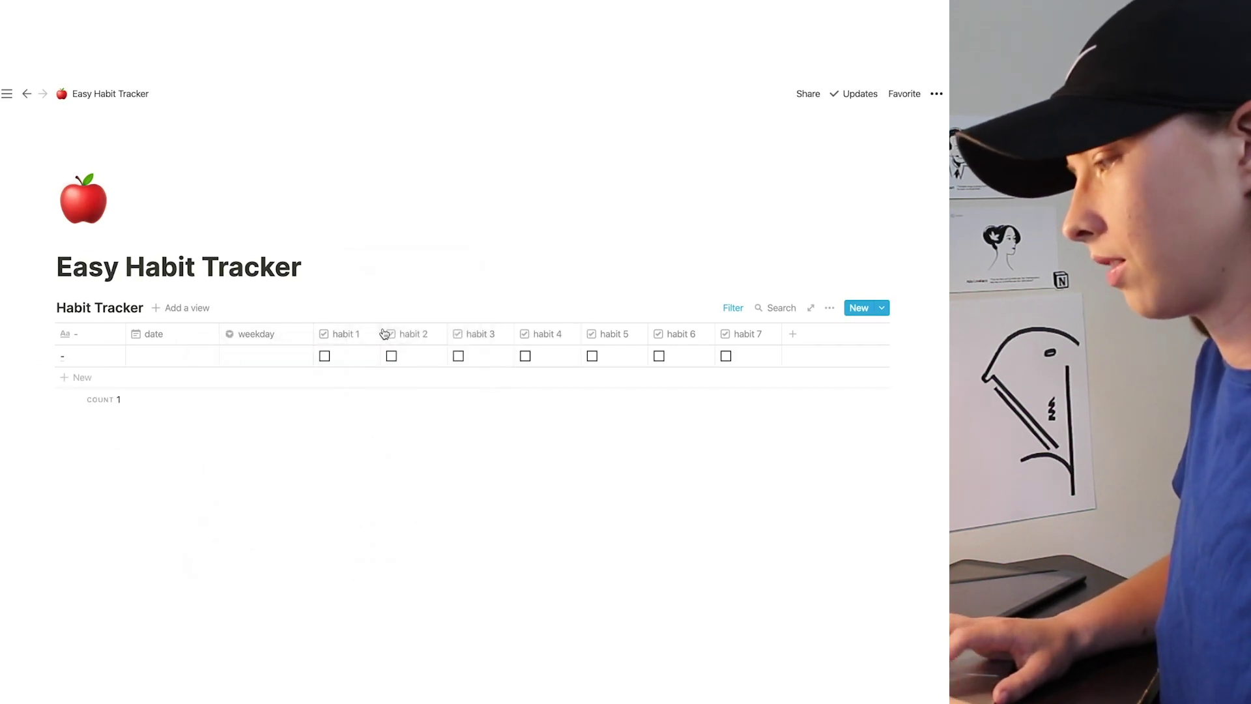
{"action": "left_click", "coordinate": [282, 362]}
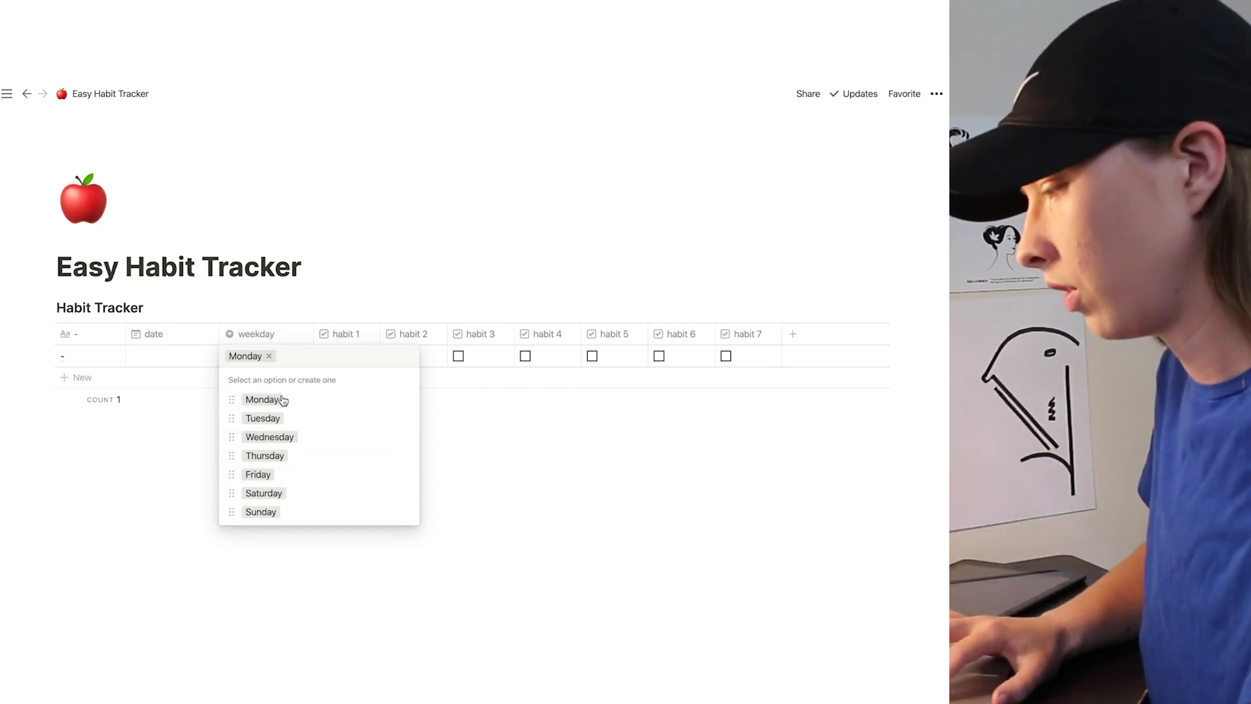
Step: Set the row to Sunday, Jun 7, 2020, and narrow the date and weekday columns
{"action": "left_click", "coordinate": [283, 518]}
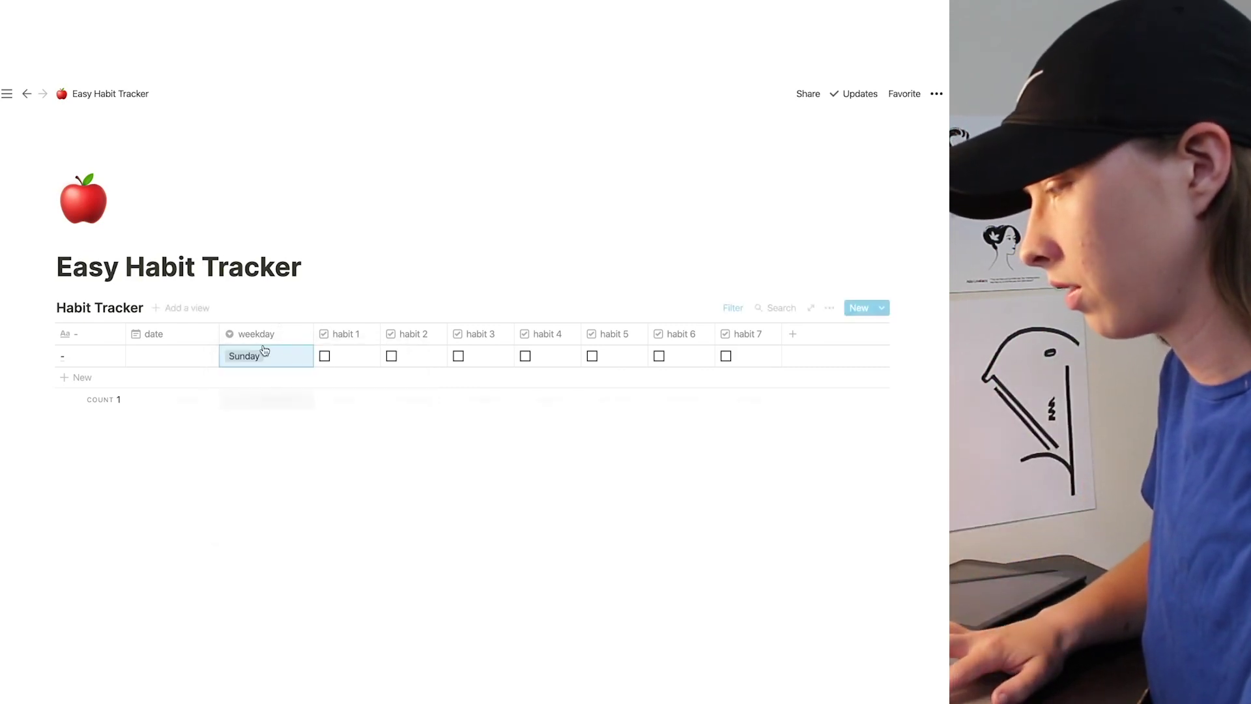
{"action": "left_click", "coordinate": [506, 268]}
{"action": "left_click", "coordinate": [148, 364]}
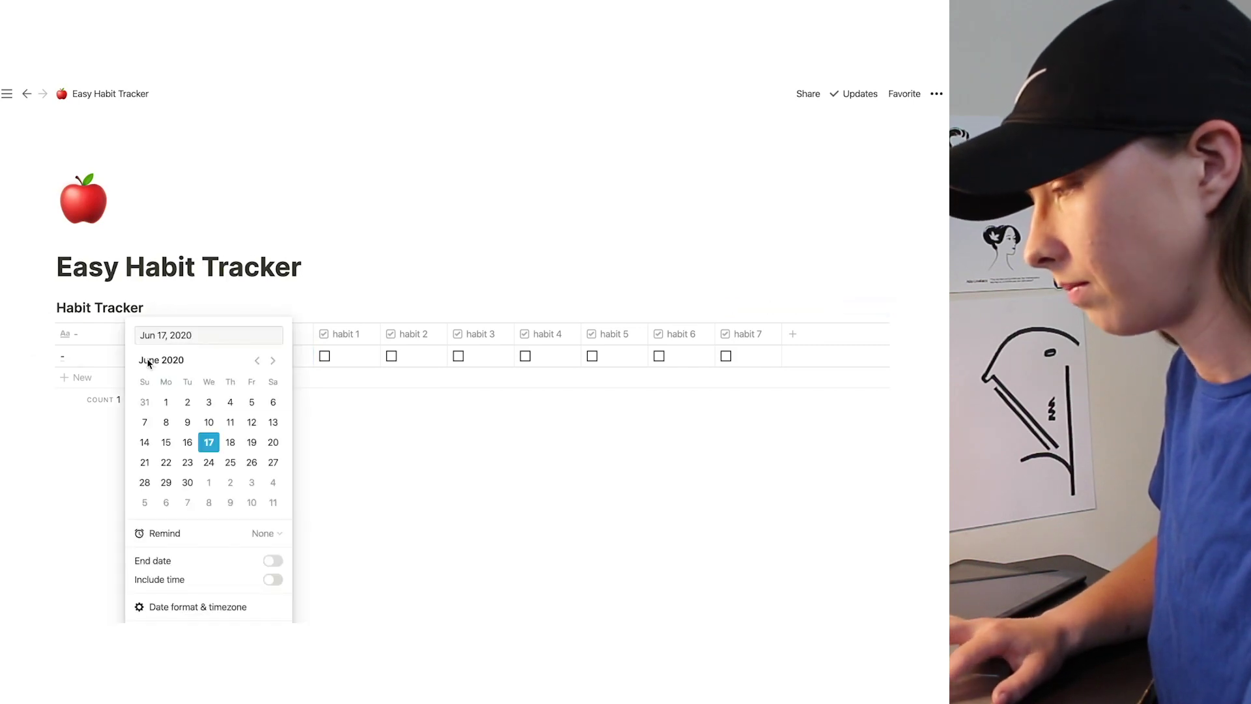
{"action": "left_click", "coordinate": [144, 423]}
{"action": "left_click", "coordinate": [94, 429]}
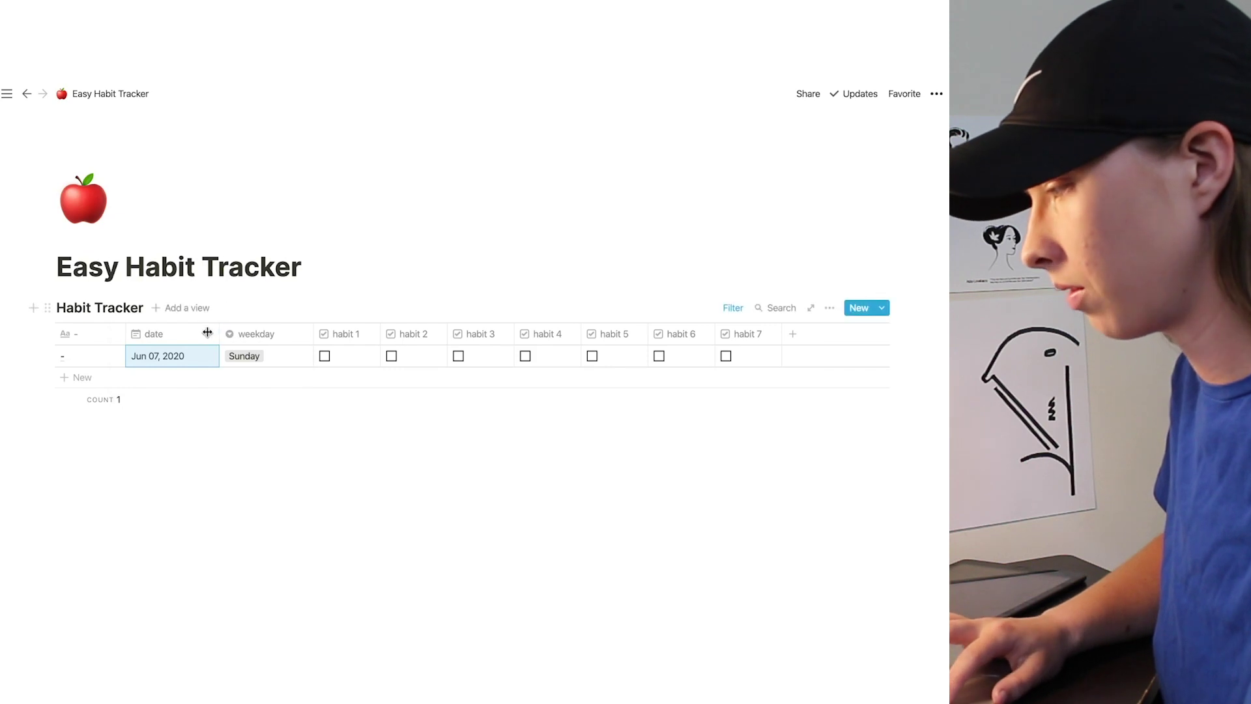
{"action": "left_click_drag", "start_coordinate": [219, 336], "coordinate": [201, 335]}
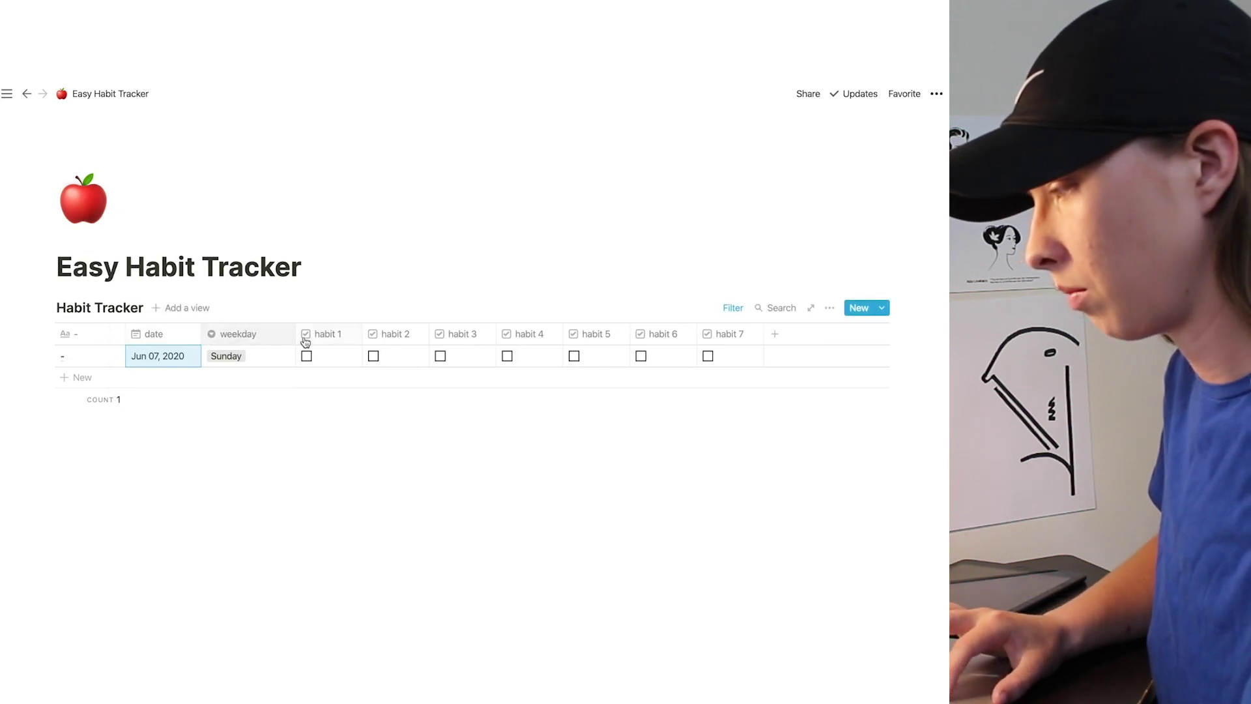
{"action": "left_click_drag", "start_coordinate": [296, 335], "coordinate": [283, 336]}
Step: Add a Formula property named 'progress' at the end of the table
{"action": "left_click", "coordinate": [795, 340]}
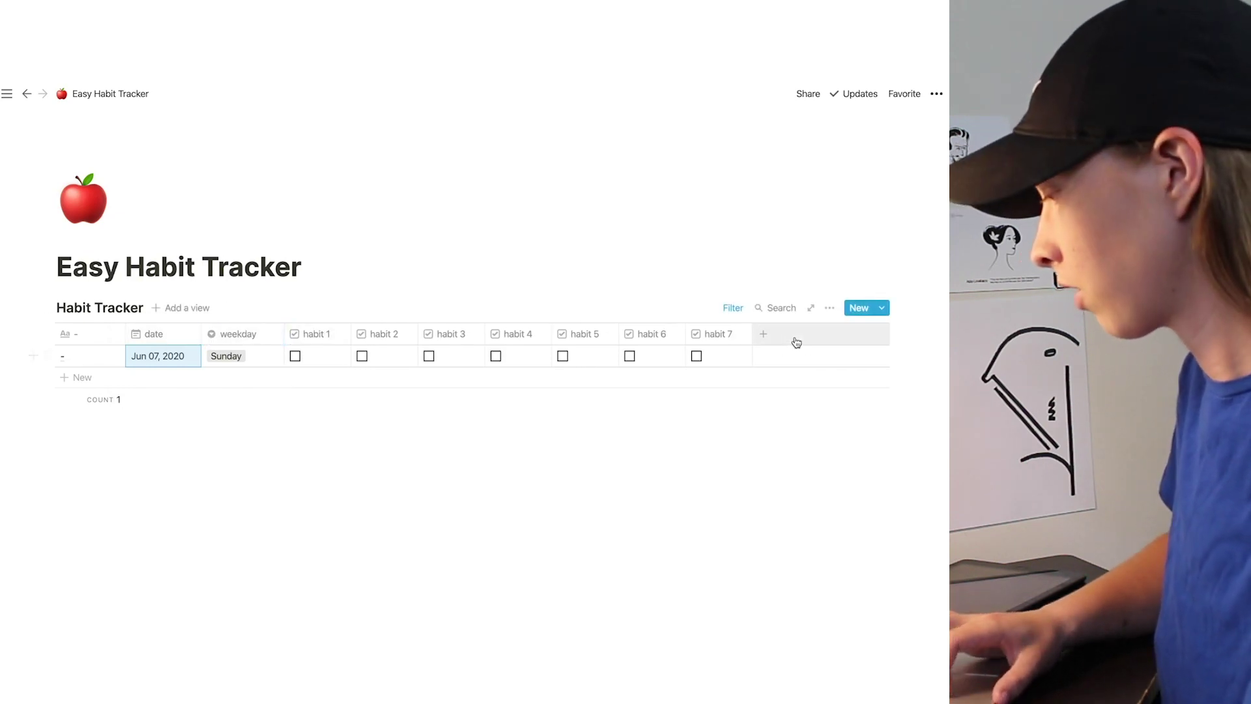
{"action": "type", "text": "progre"}
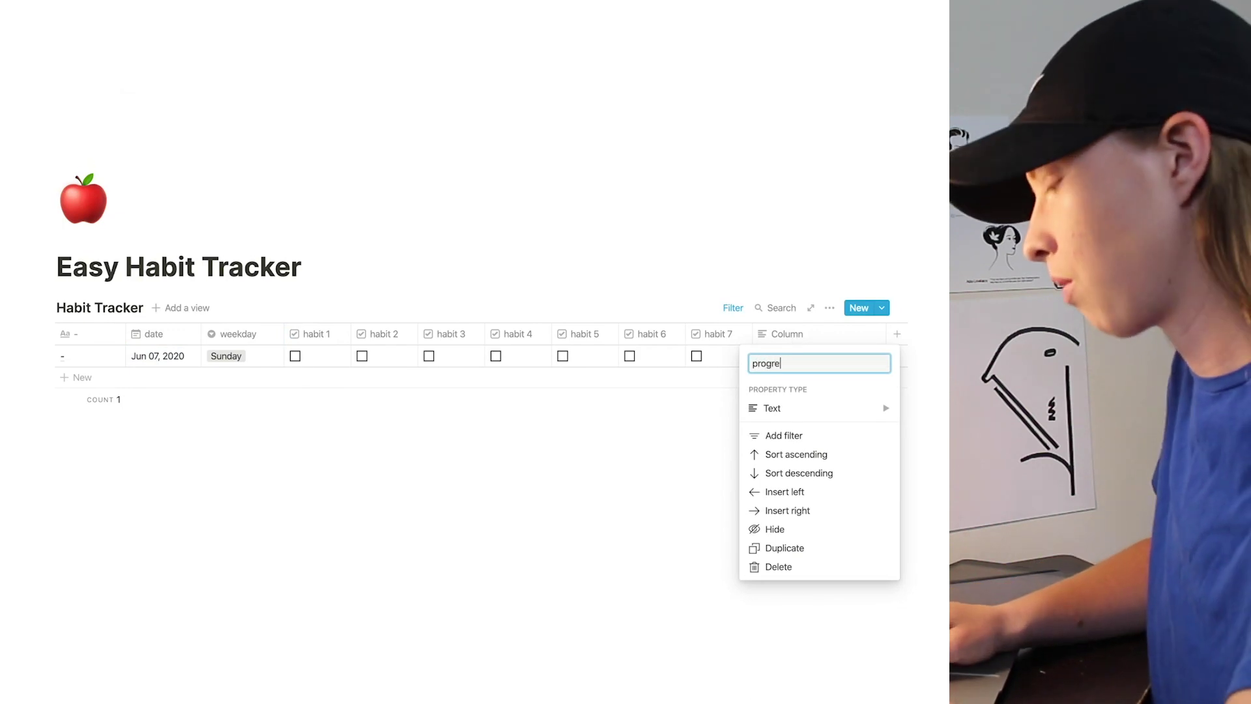
{"action": "type", "text": "ss"}
{"action": "mouse_move", "coordinate": [788, 410]}
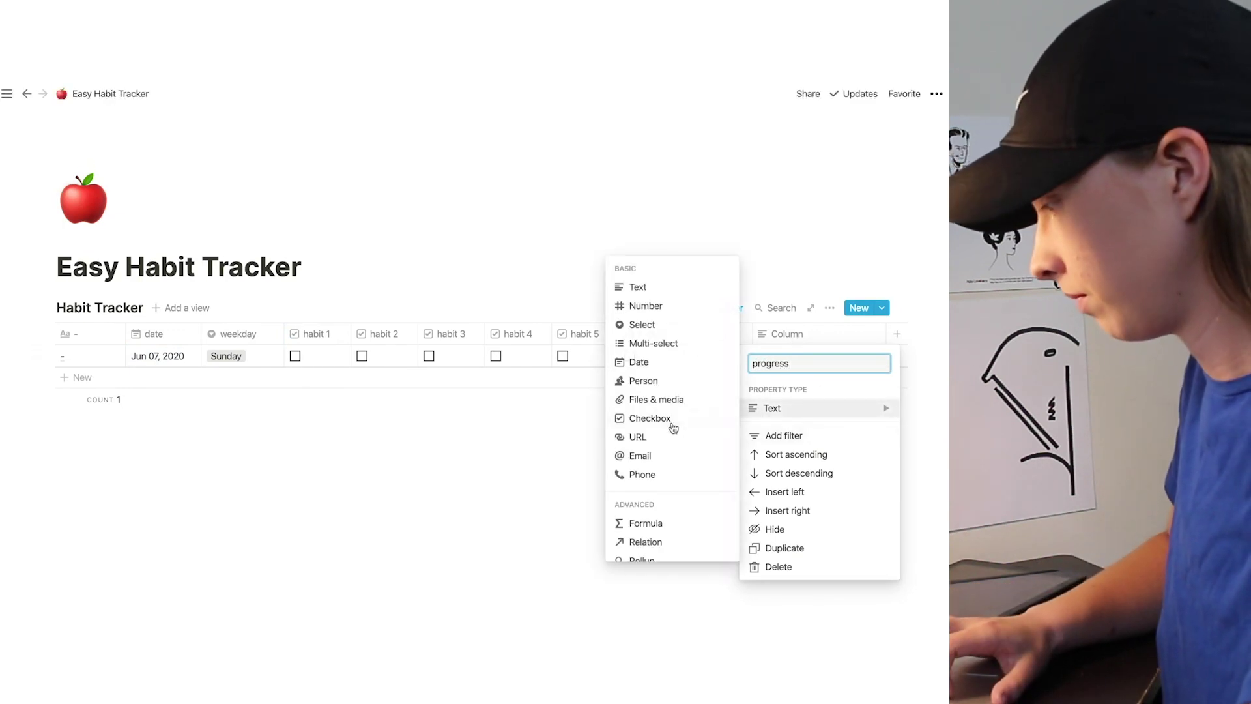
{"action": "left_click", "coordinate": [646, 521]}
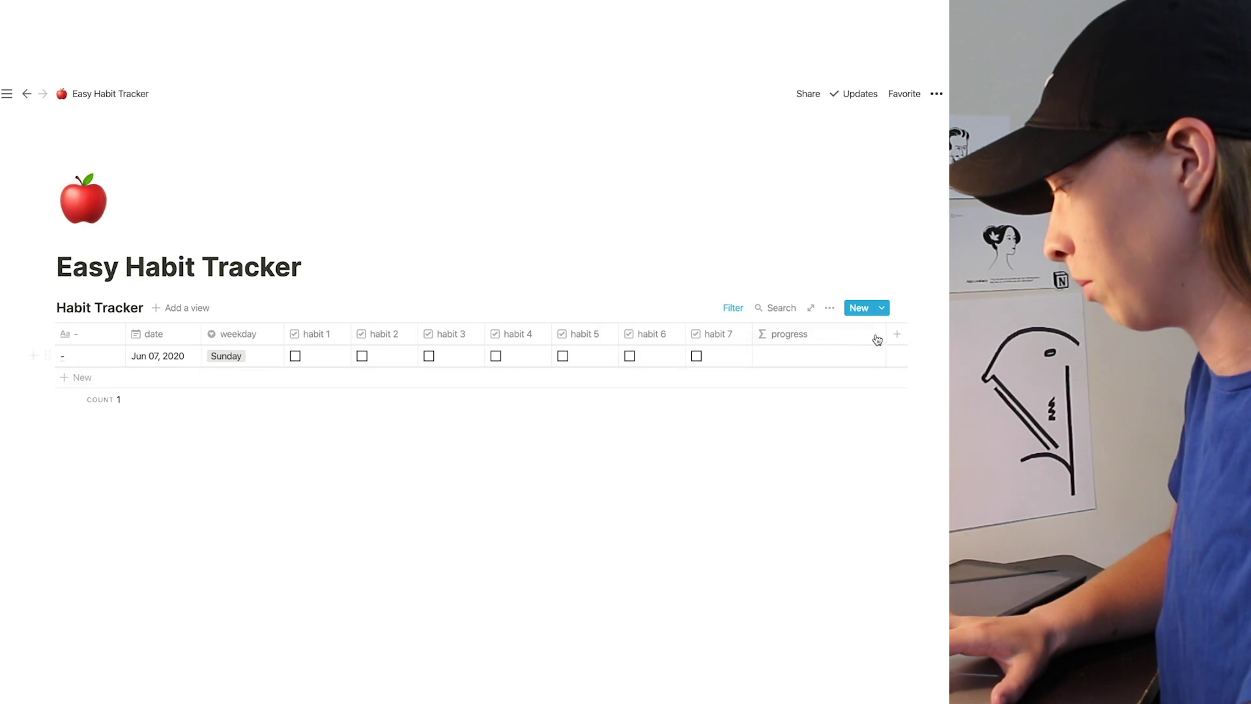
Step: Test the habit 3, 5, 6, 7 checkboxes, clear them, then open the progress formula editor
{"action": "left_click", "coordinate": [332, 485]}
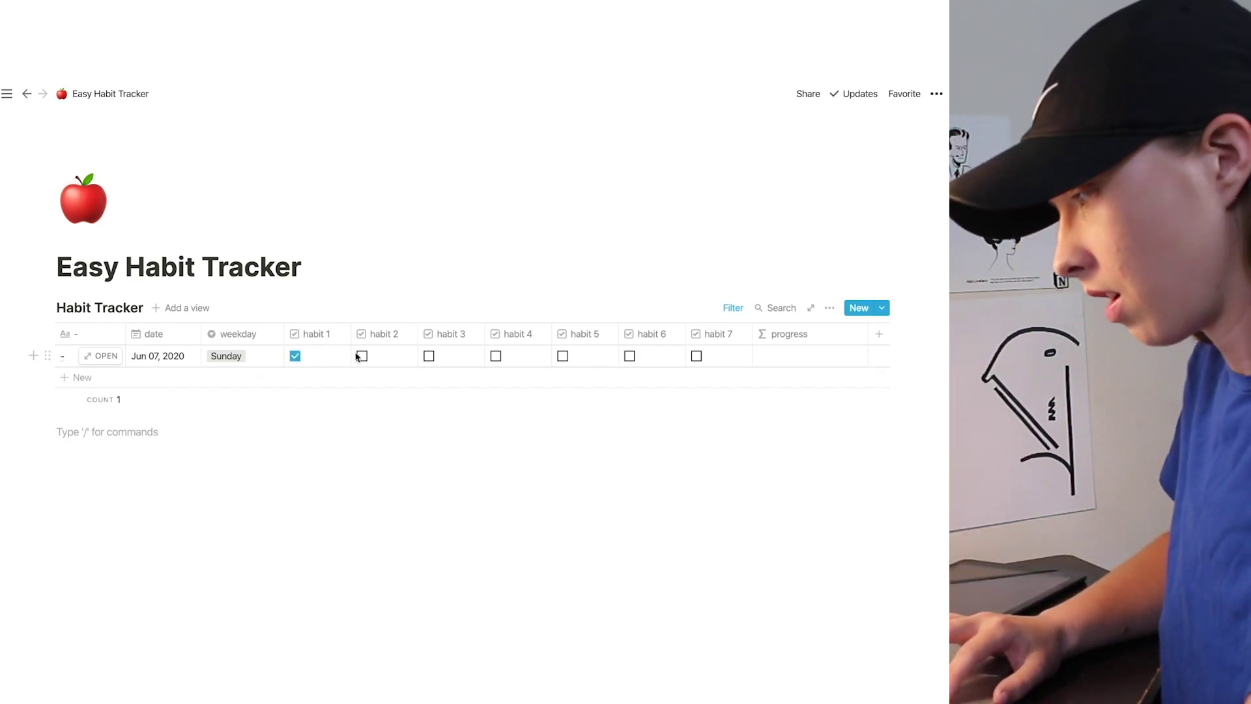
{"action": "left_click", "coordinate": [429, 357]}
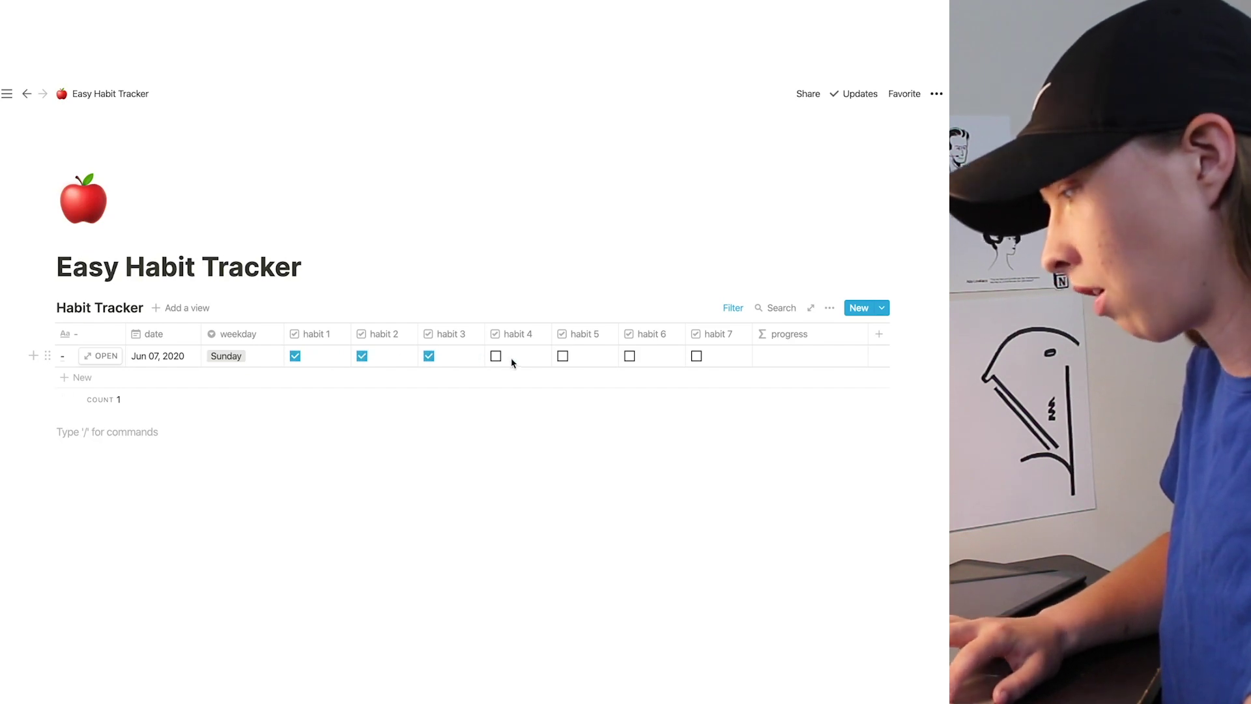
{"action": "left_click", "coordinate": [563, 357]}
{"action": "left_click", "coordinate": [630, 356]}
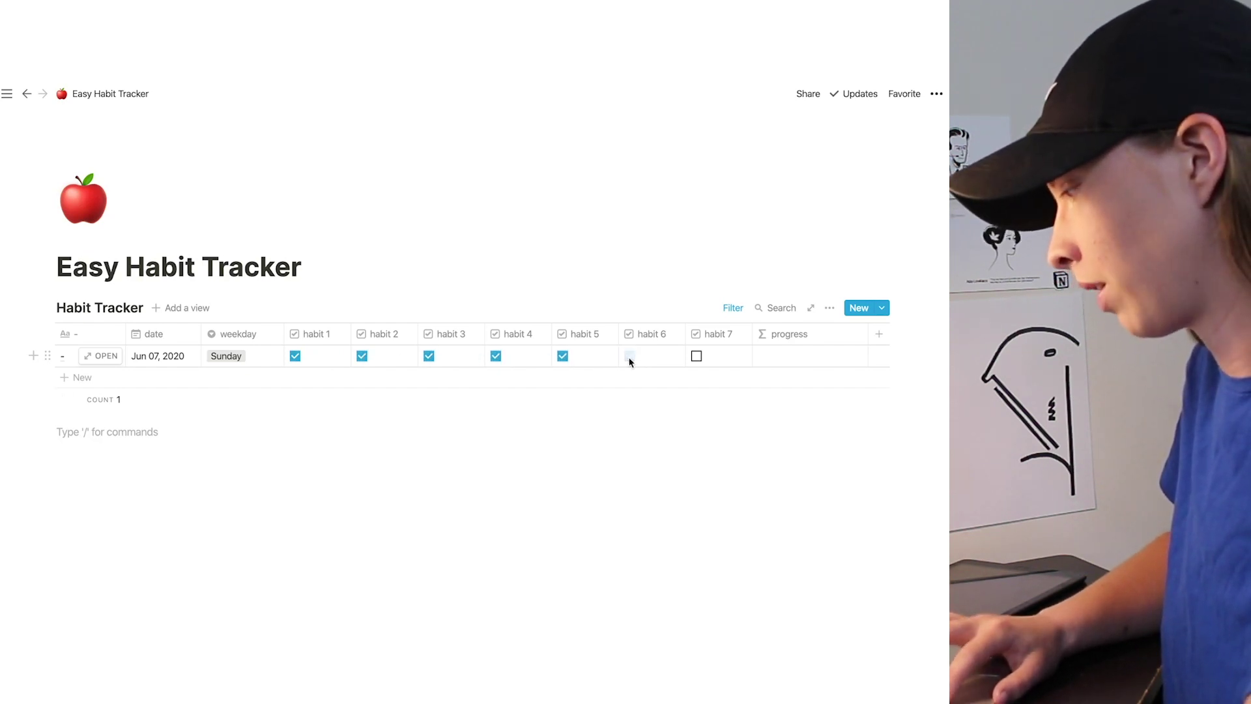
{"action": "left_click", "coordinate": [696, 356]}
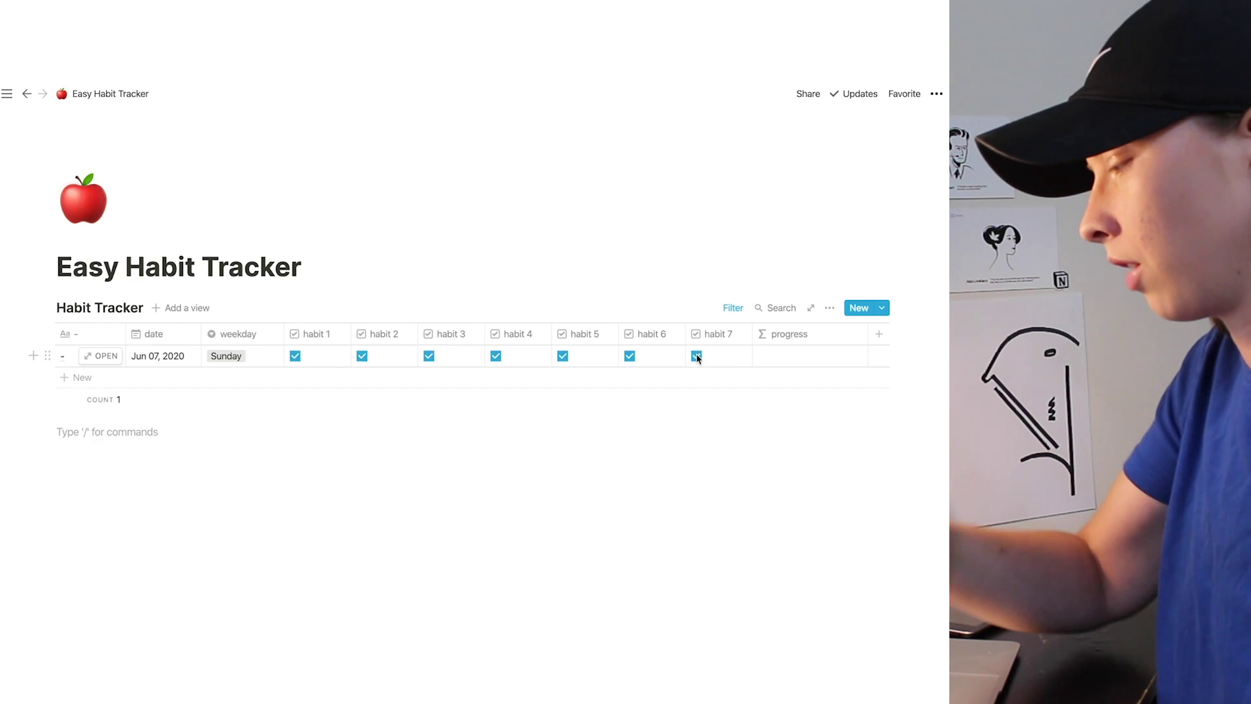
{"action": "left_click", "coordinate": [696, 356]}
{"action": "left_click", "coordinate": [630, 356]}
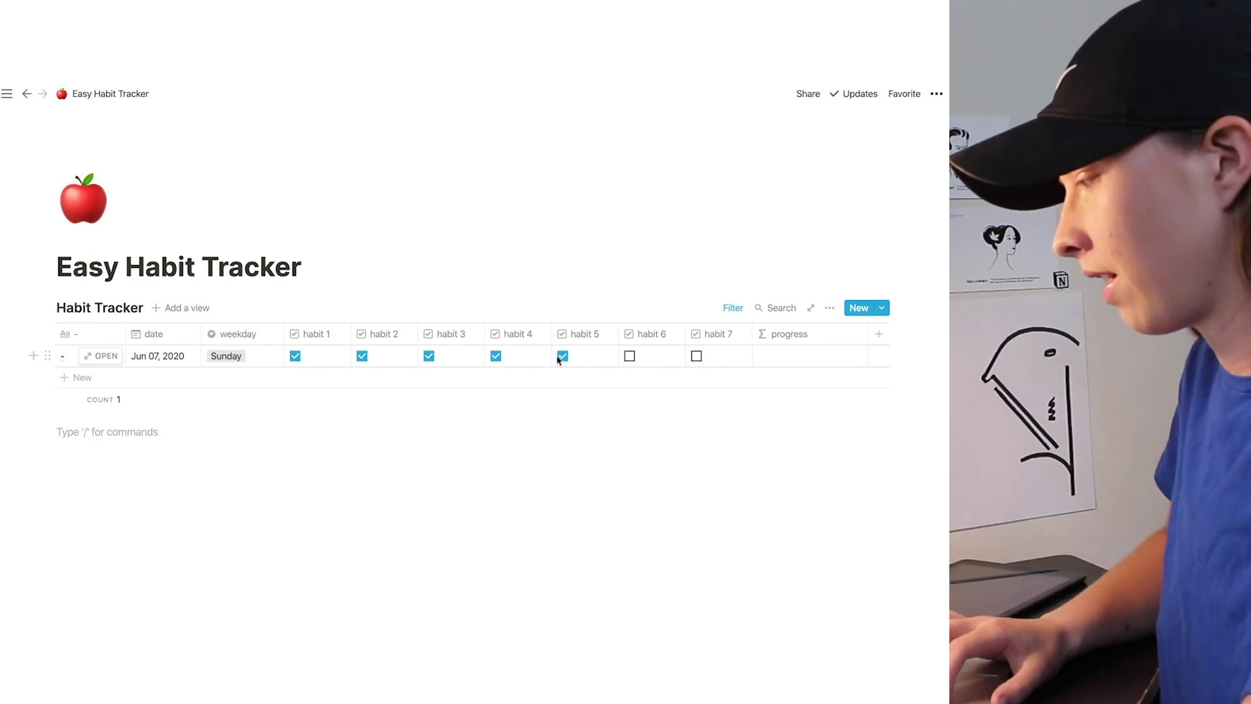
{"action": "left_click", "coordinate": [496, 356]}
{"action": "left_click", "coordinate": [429, 356]}
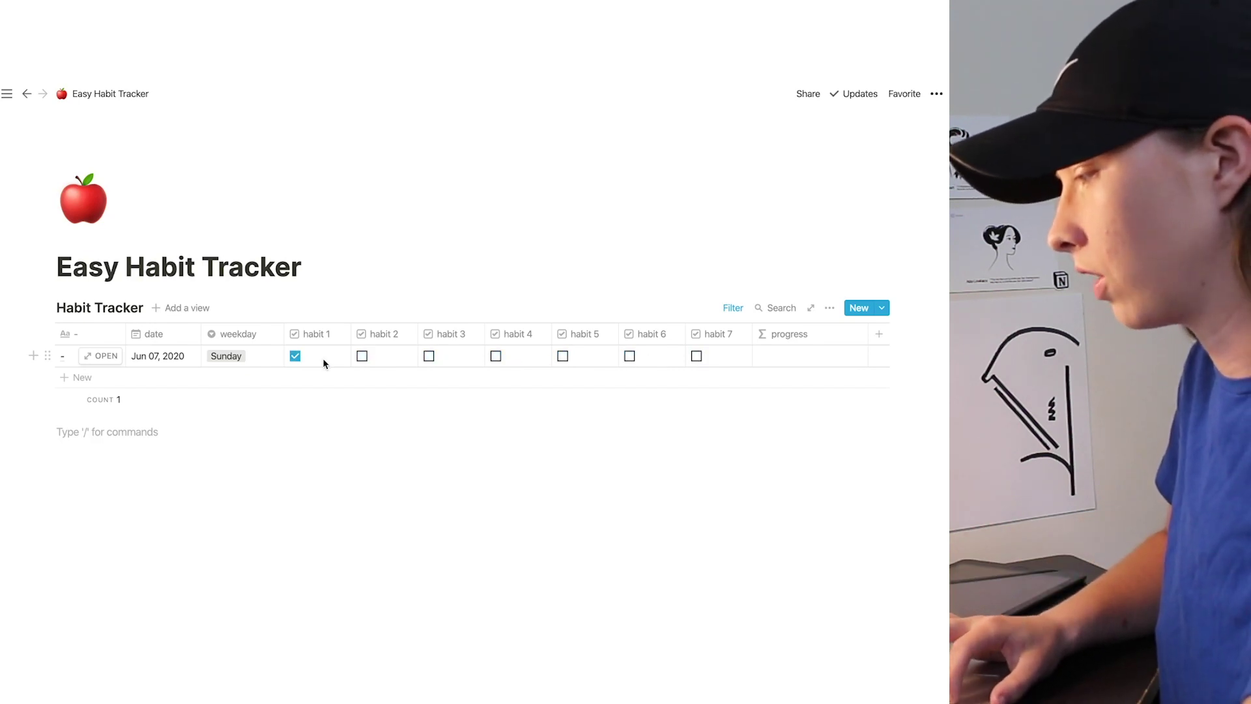
{"action": "left_click", "coordinate": [295, 356]}
{"action": "left_click", "coordinate": [810, 363]}
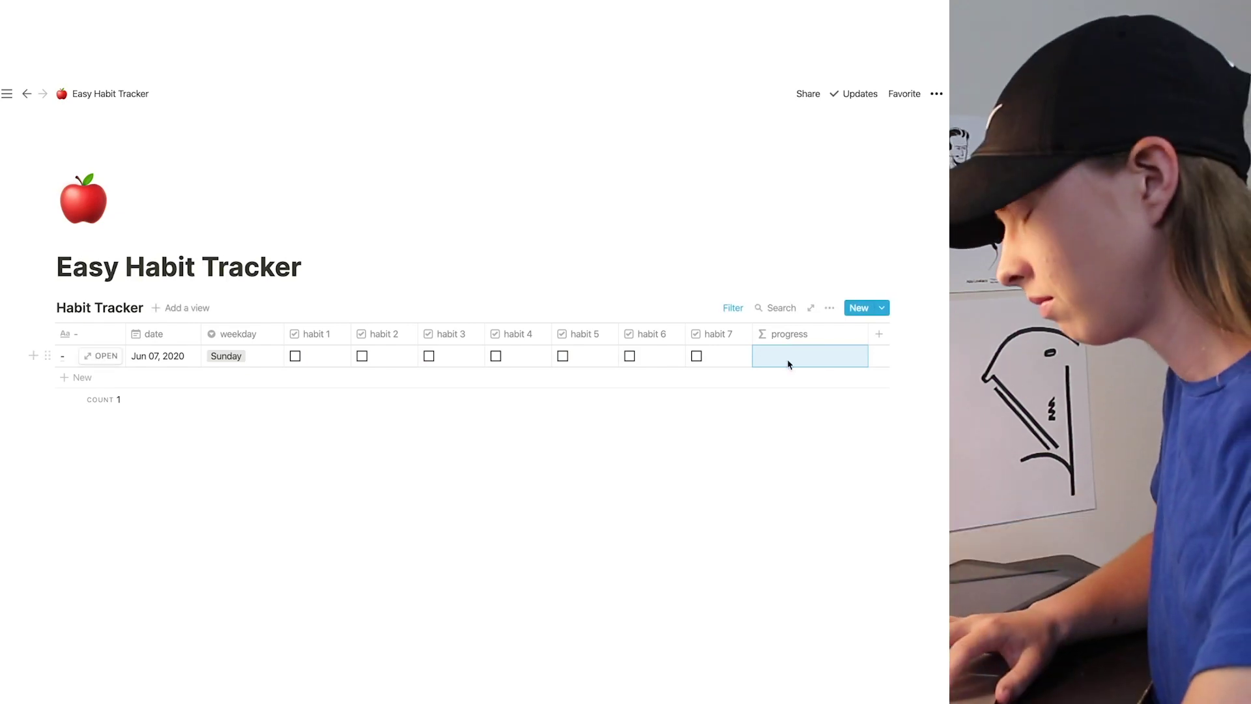
{"action": "left_click", "coordinate": [787, 363]}
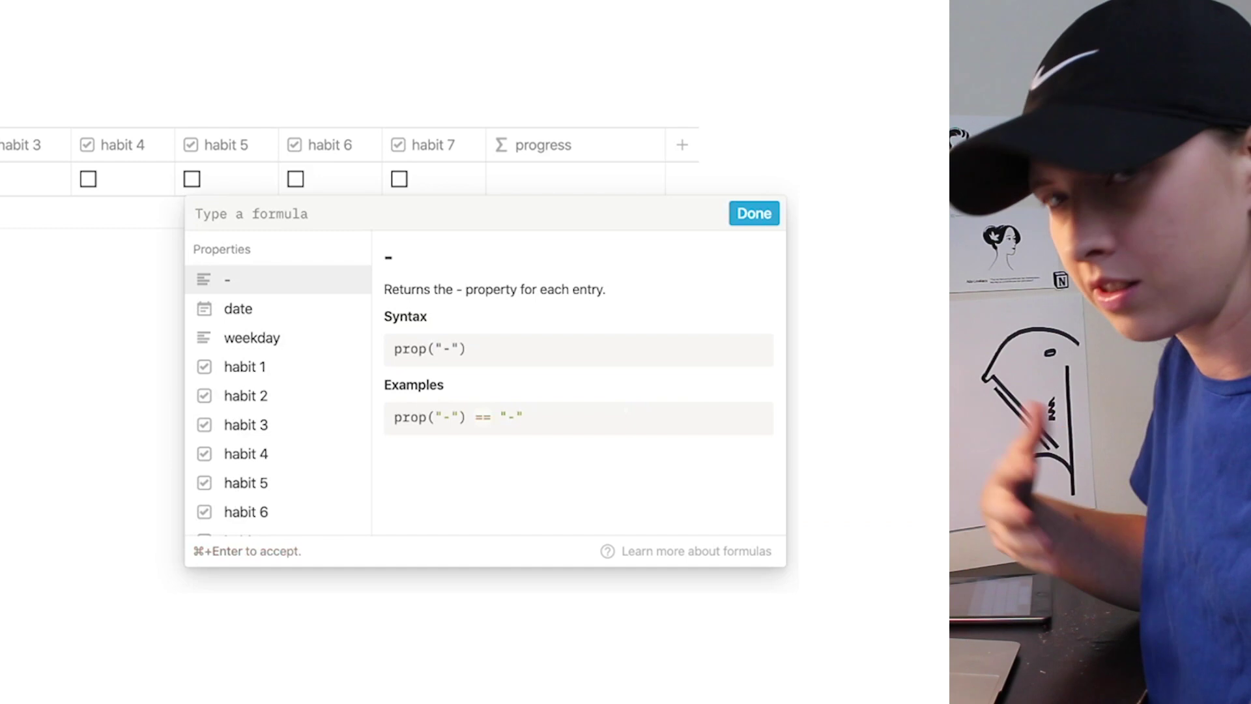
Step: Enter replace(prop("habit 1"), "true", "1") as the progress formula, correcting the "1" argument
{"action": "type", "text": "repl"}
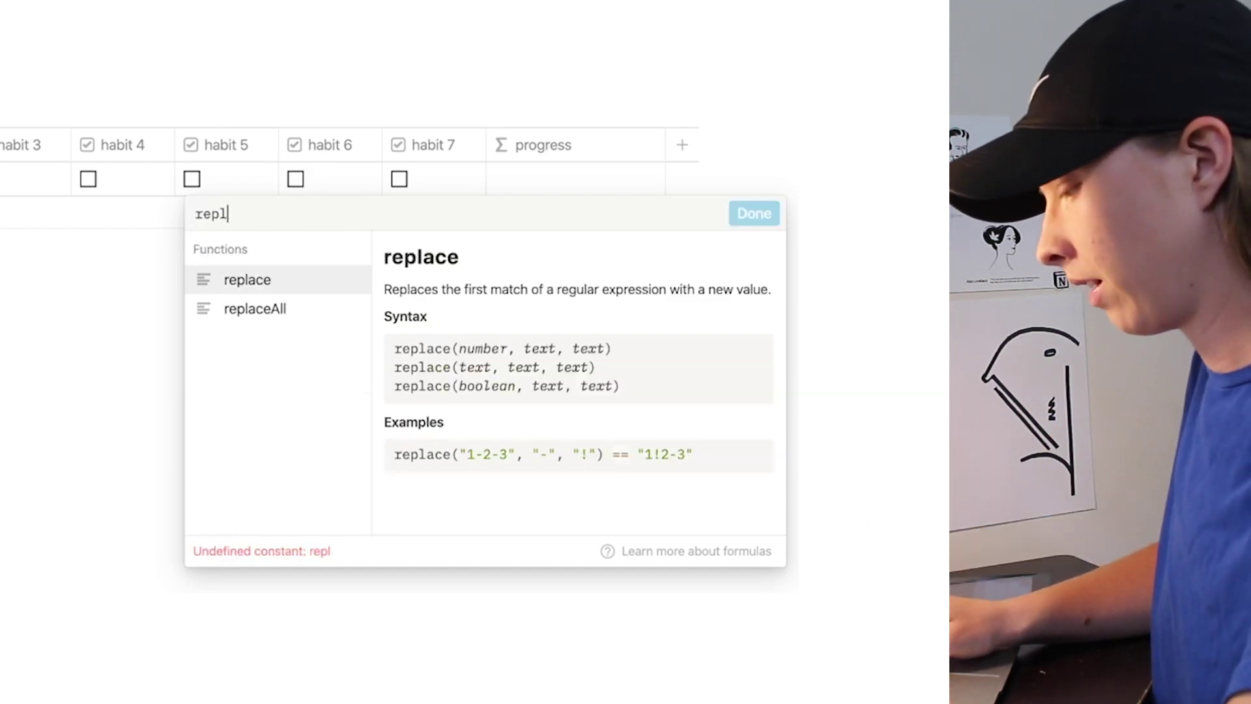
{"action": "type", "text": "ace(prop"}
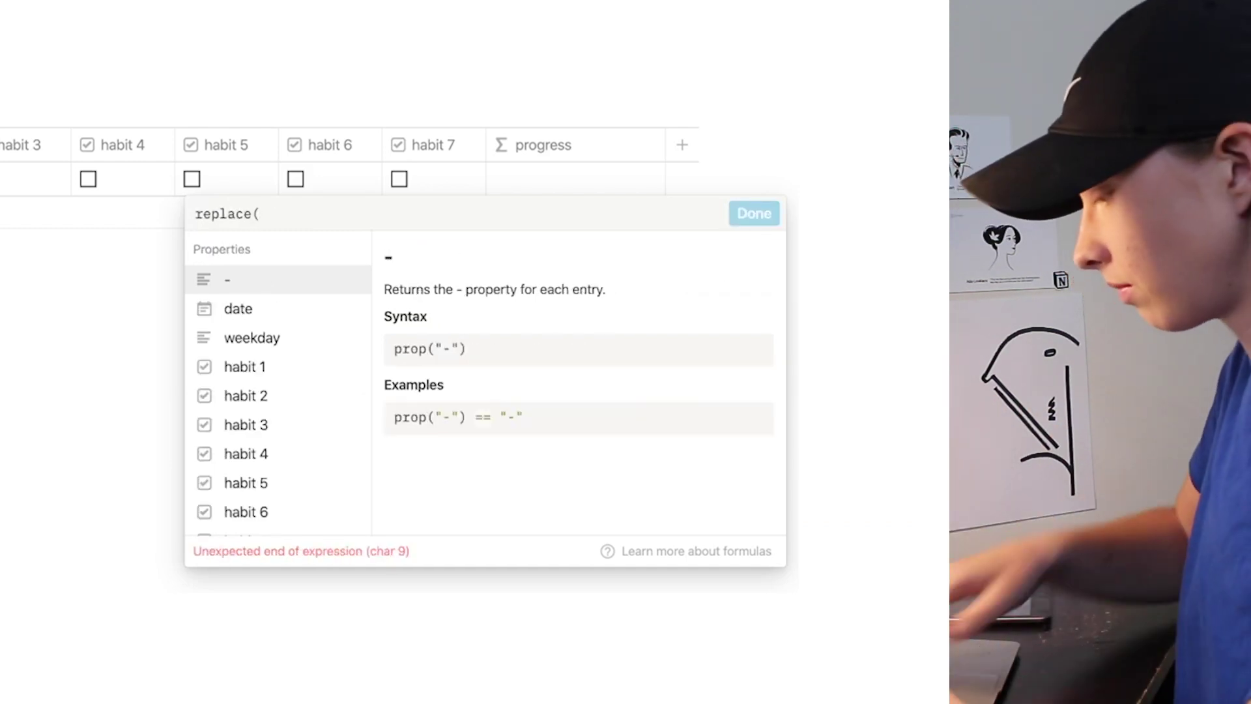
{"action": "left_click", "coordinate": [300, 367]}
{"action": "type", "text": "1\"), \"true"}
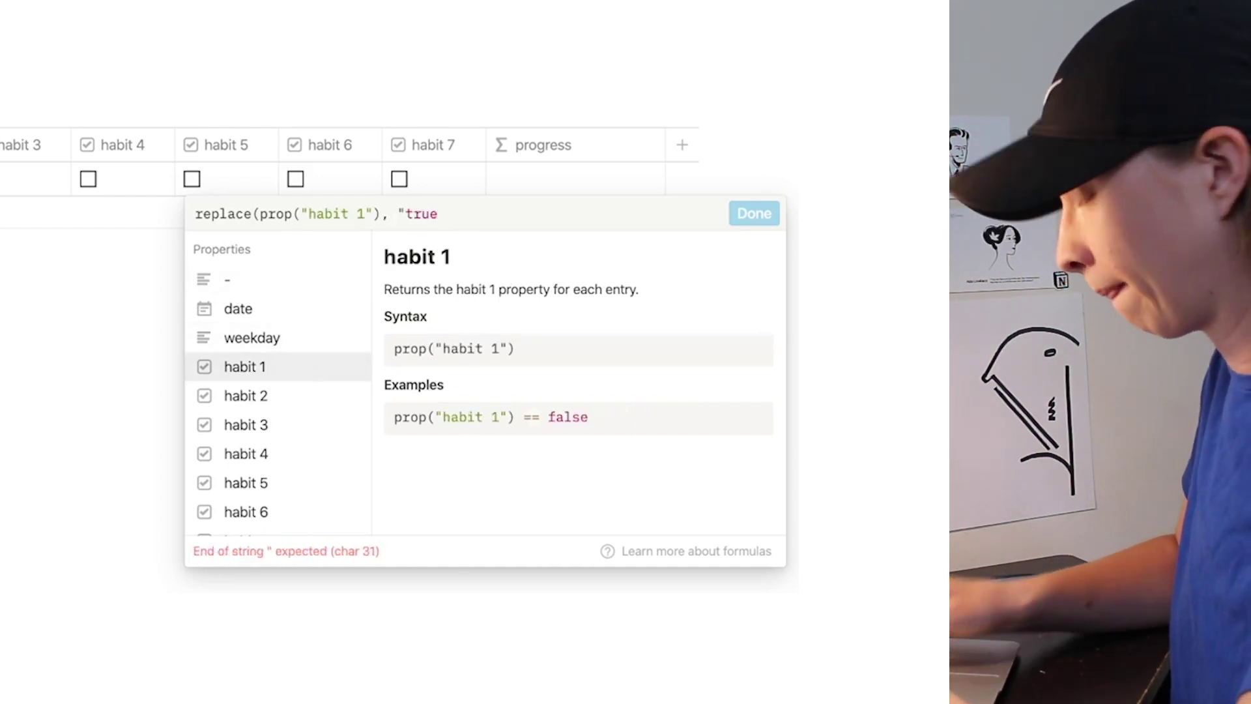
{"action": "type", "text": "\", "}
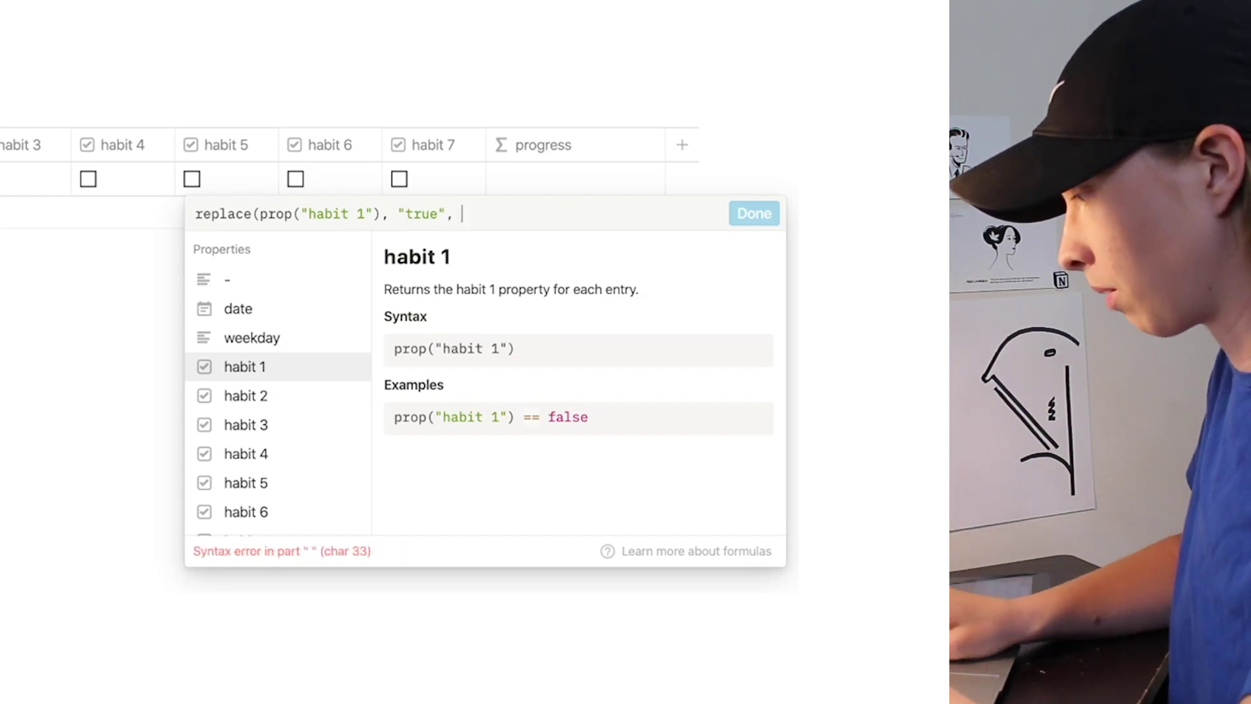
{"action": "type", "text": "\"1\""}
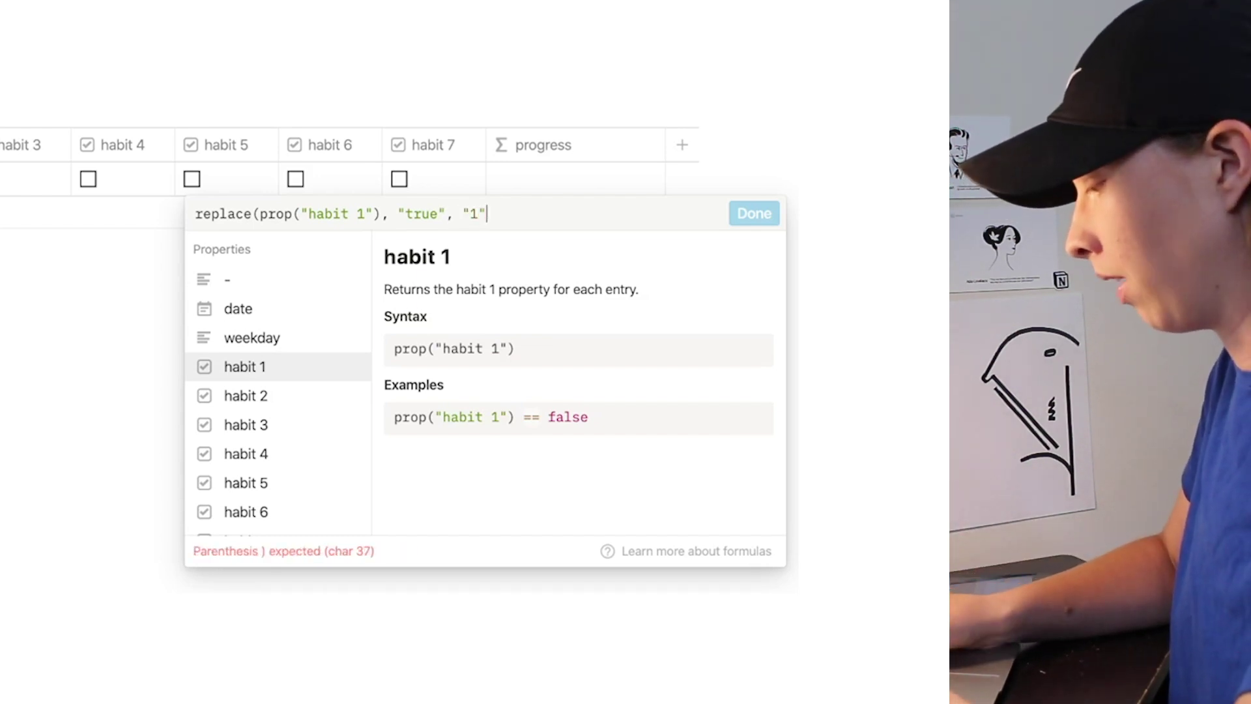
{"action": "type", "text": ")"}
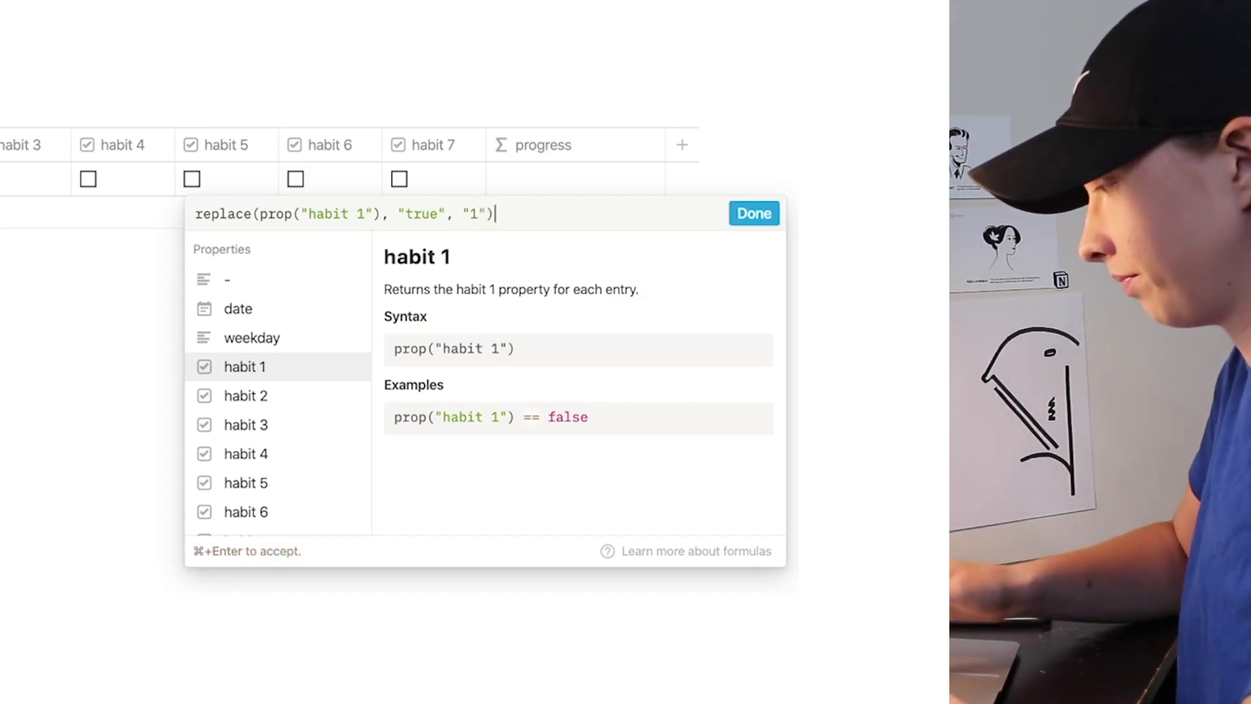
{"action": "left_click", "coordinate": [195, 215]}
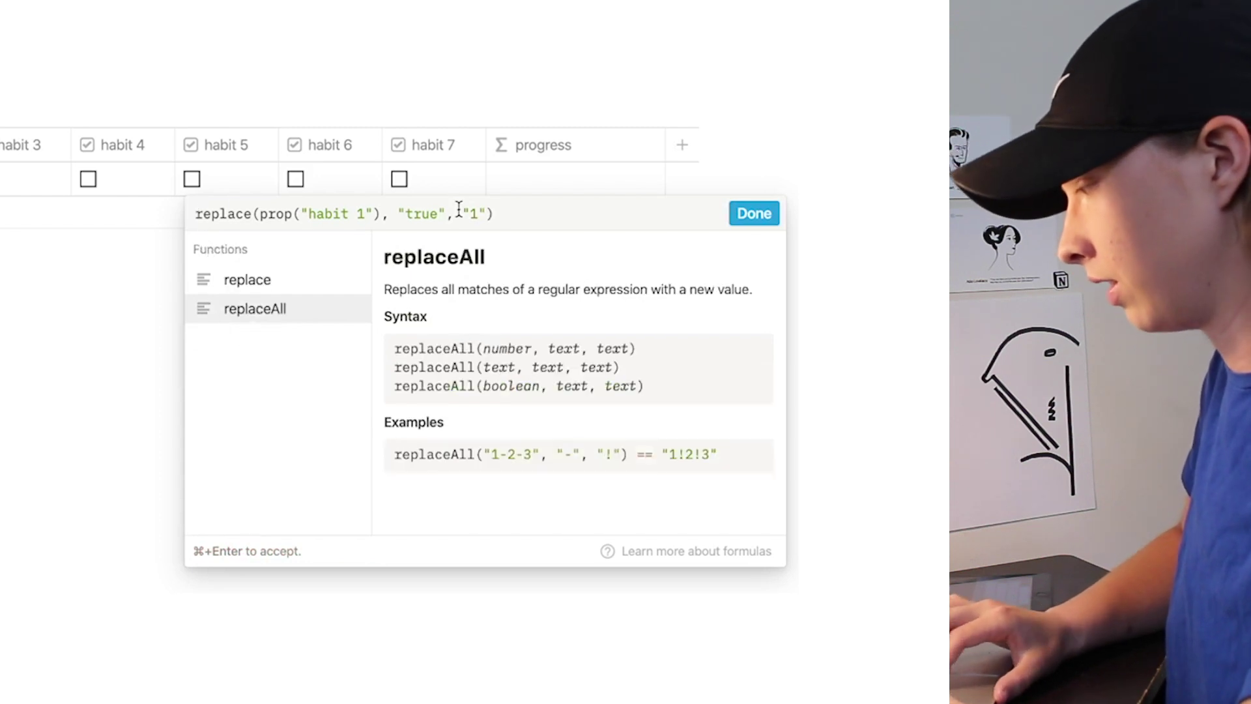
{"action": "left_click_drag", "start_coordinate": [462, 215], "coordinate": [487, 215]}
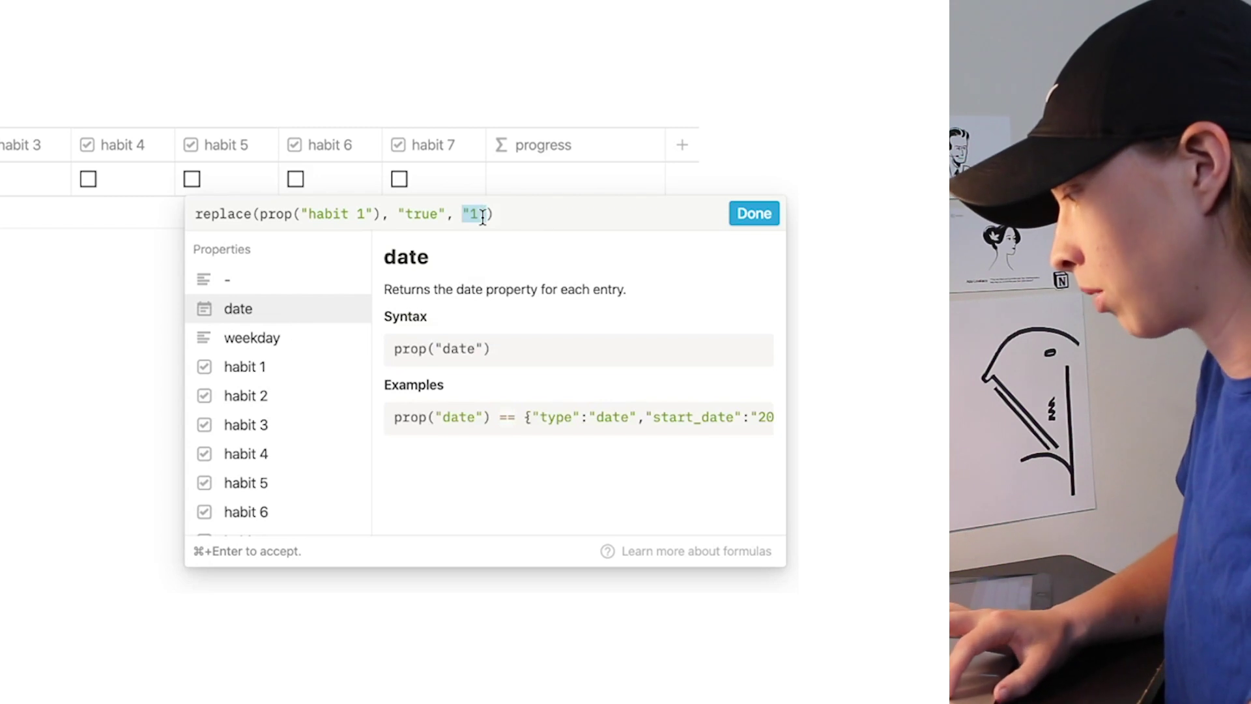
{"action": "left_click", "coordinate": [483, 215]}
{"action": "key", "text": "BackSpace"}
{"action": "key", "text": "BackSpace"}
{"action": "key", "text": "BackSpace"}
{"action": "type", "text": "1"}
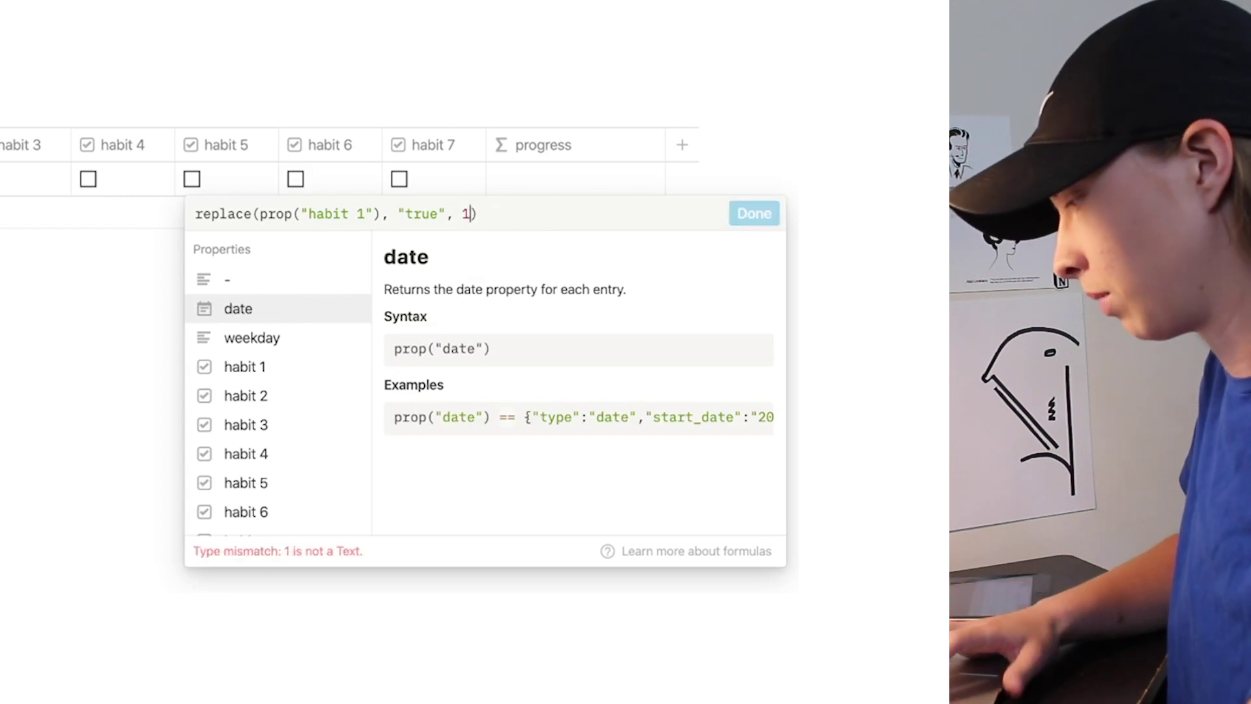
{"action": "key", "text": "BackSpace"}
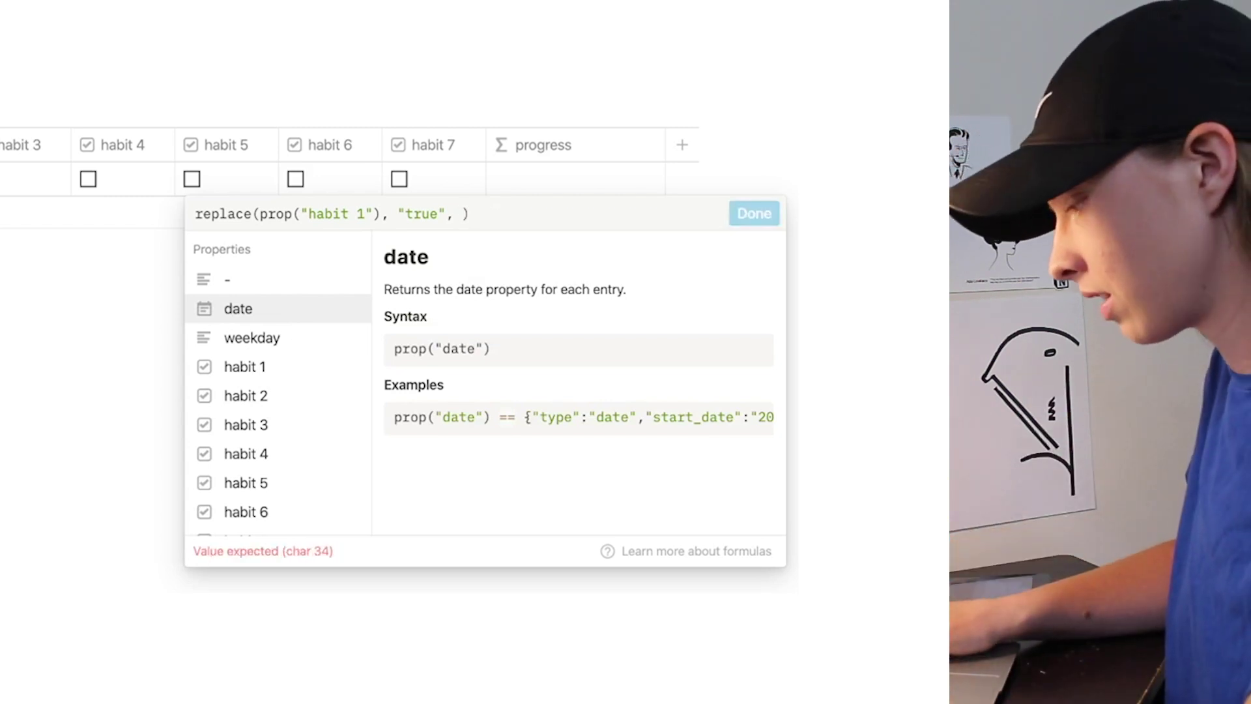
{"action": "type", "text": "\"1\""}
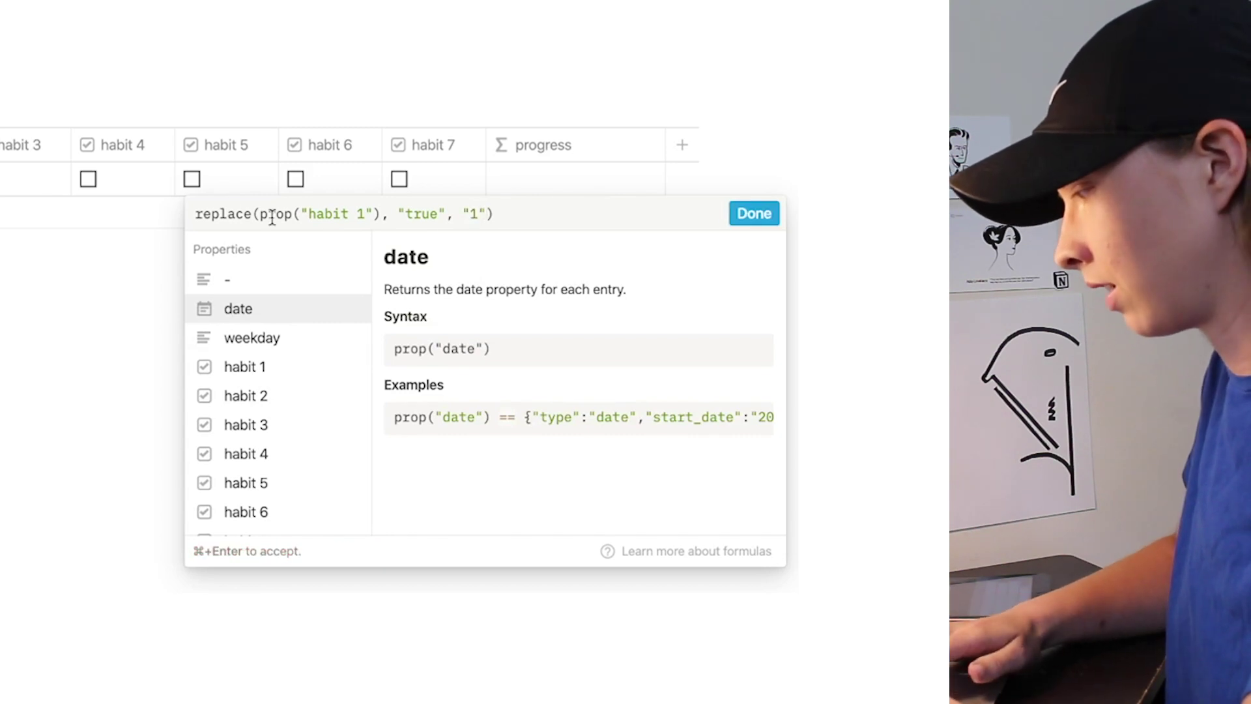
Step: Wrap the expression in toNumber() and apply the formula
{"action": "left_click", "coordinate": [200, 209]}
{"action": "type", "text": "toNu"}
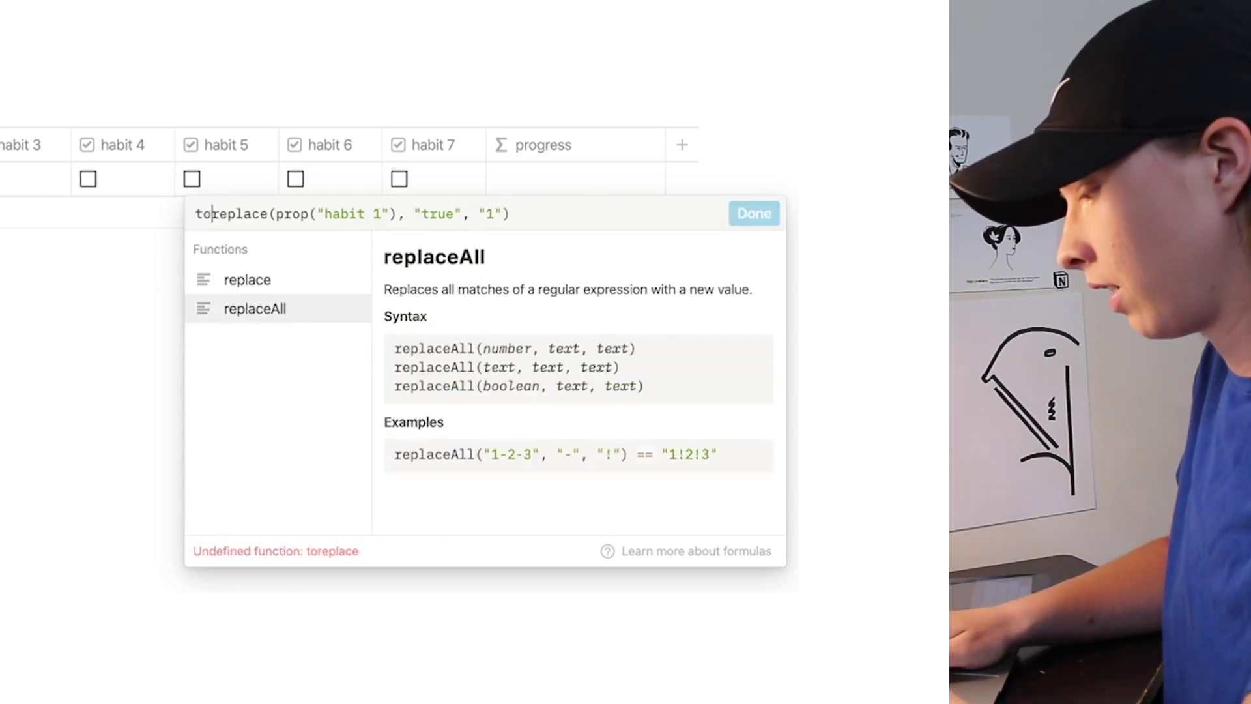
{"action": "type", "text": "mber("}
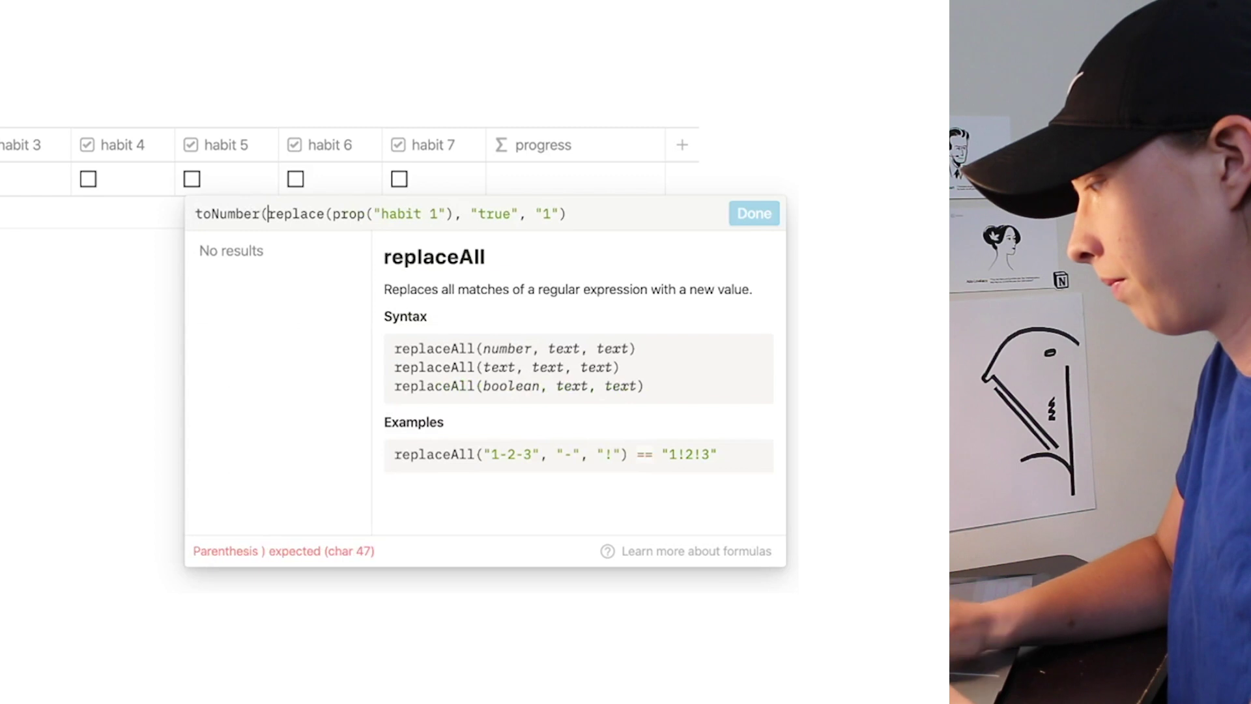
{"action": "left_click", "coordinate": [592, 217]}
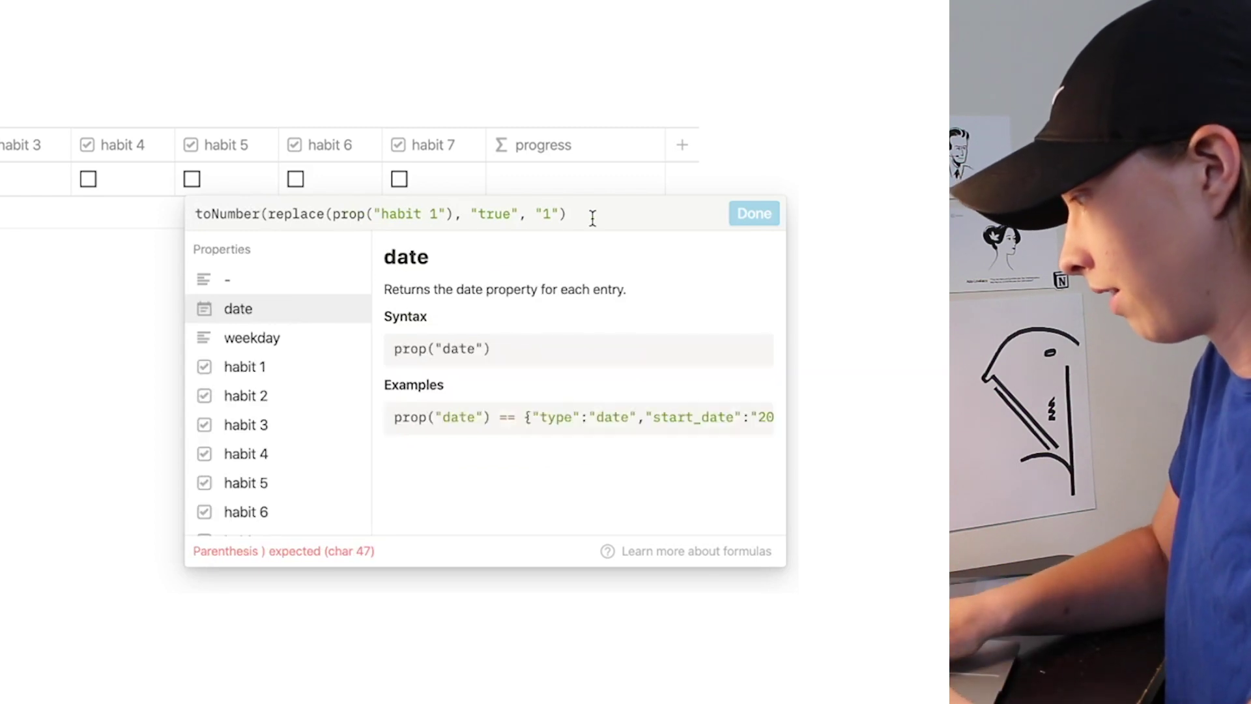
{"action": "type", "text": ")"}
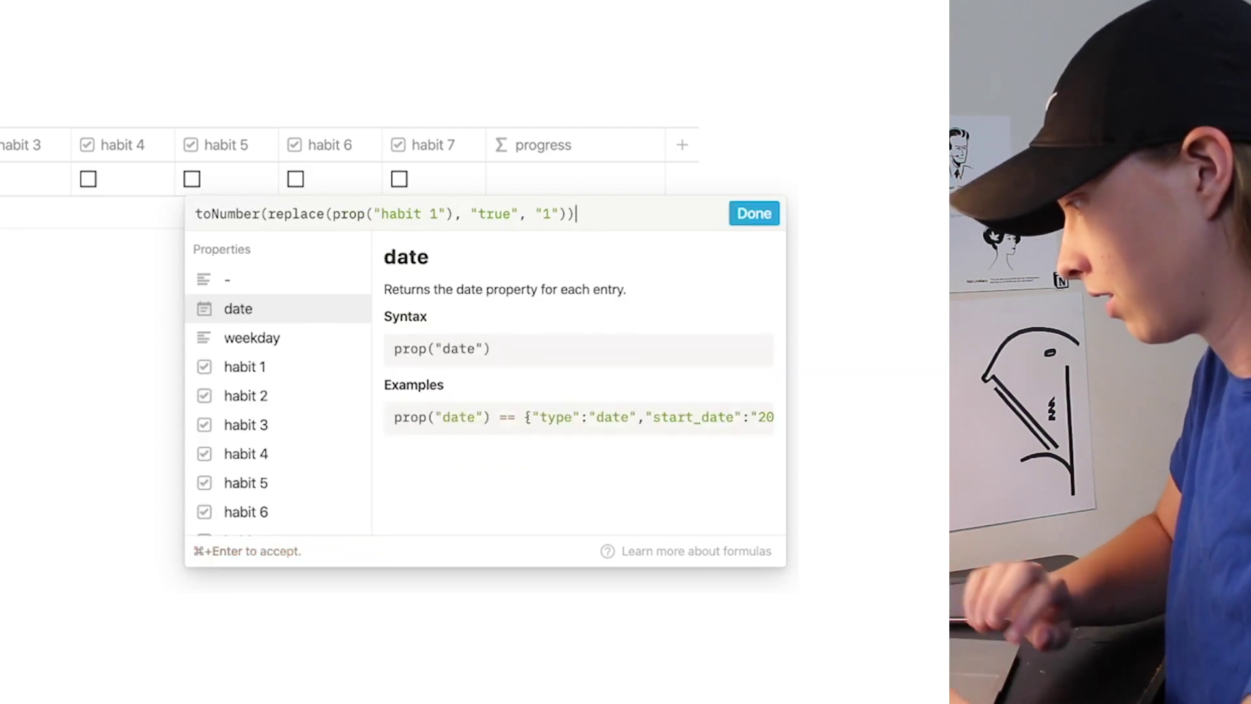
{"action": "left_click", "coordinate": [768, 221]}
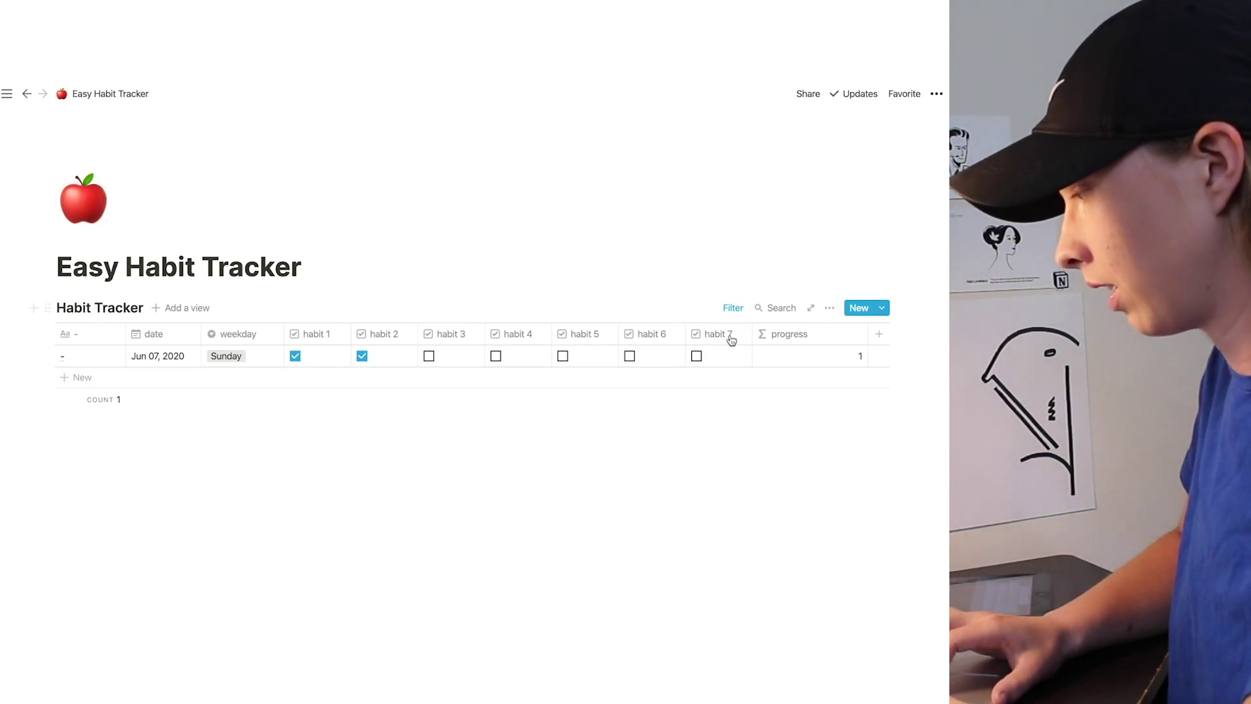
Step: Remove the toNumber() wrapper and try 'hello world' as the replacement value
{"action": "left_click", "coordinate": [819, 358]}
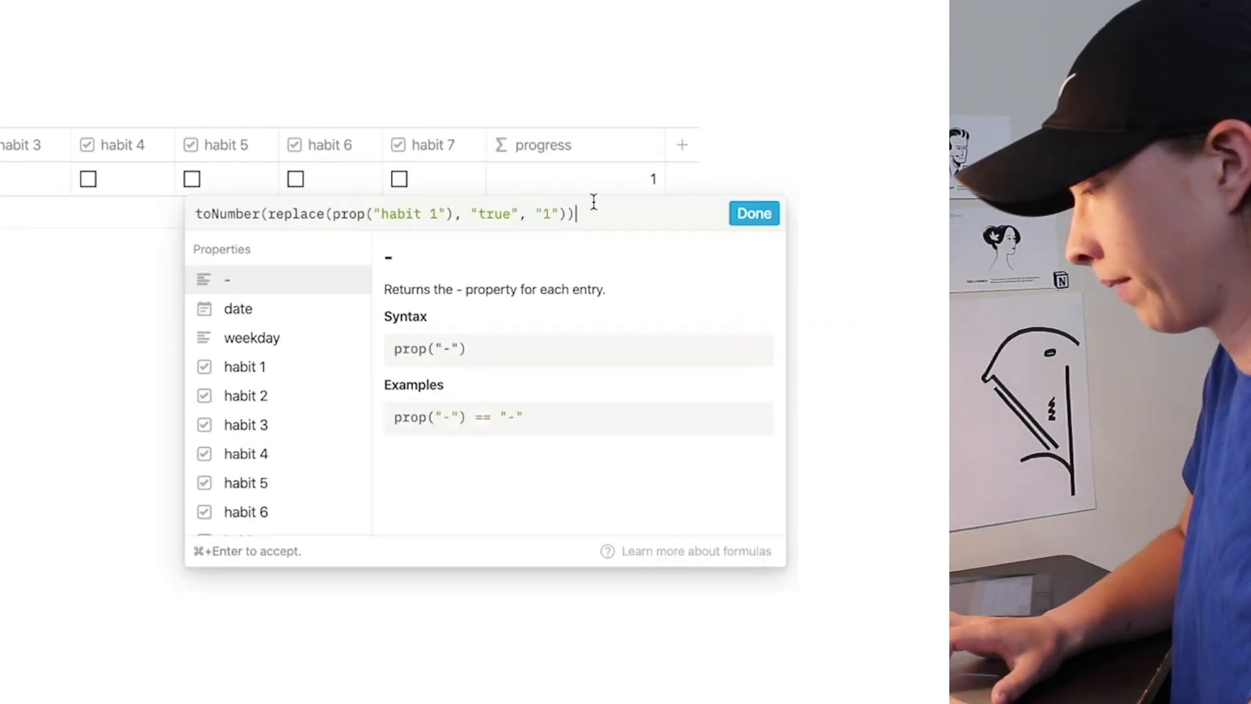
{"action": "key", "text": "BackSpace"}
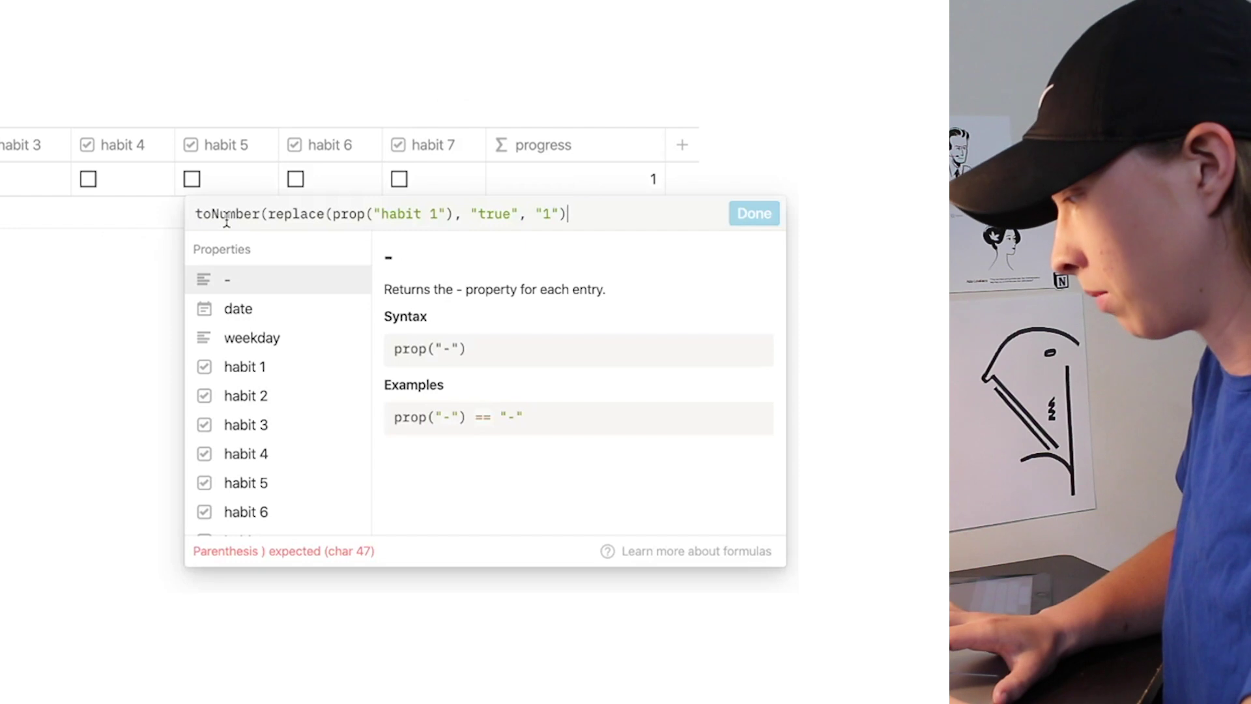
{"action": "left_click_drag", "start_coordinate": [265, 215], "coordinate": [182, 217]}
{"action": "key", "text": "BackSpace"}
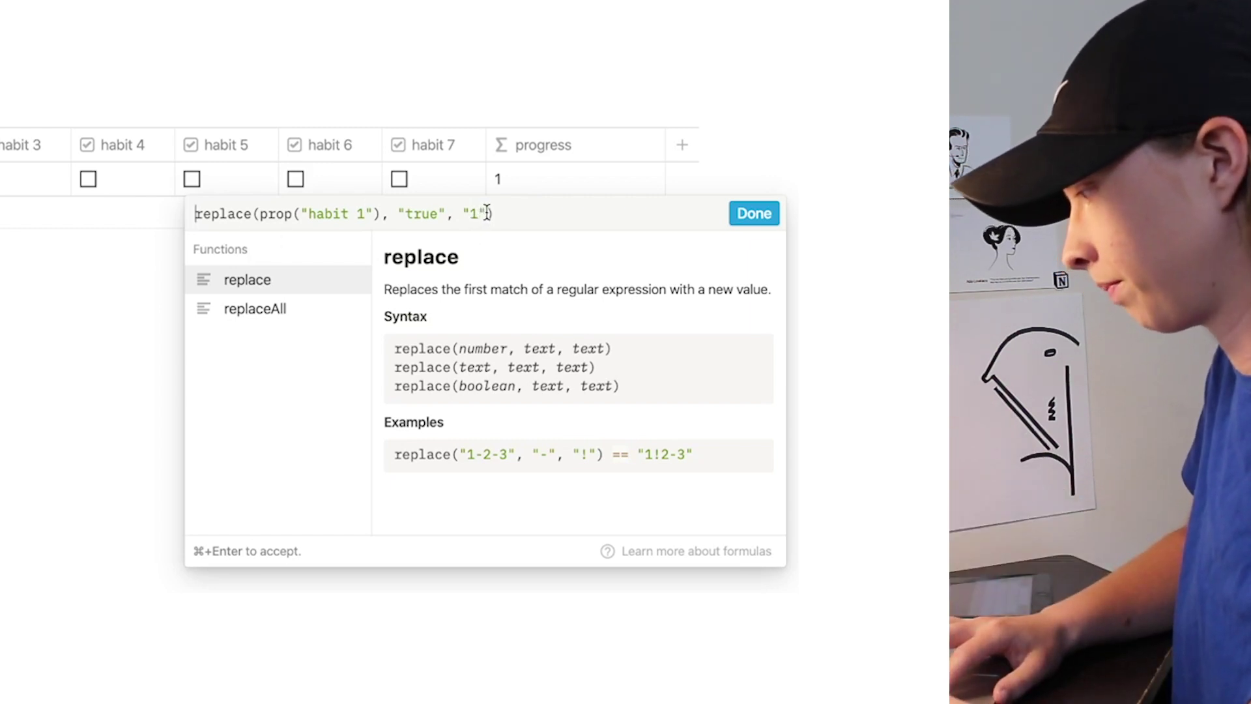
{"action": "left_click", "coordinate": [482, 215]}
{"action": "key", "text": "BackSpace"}
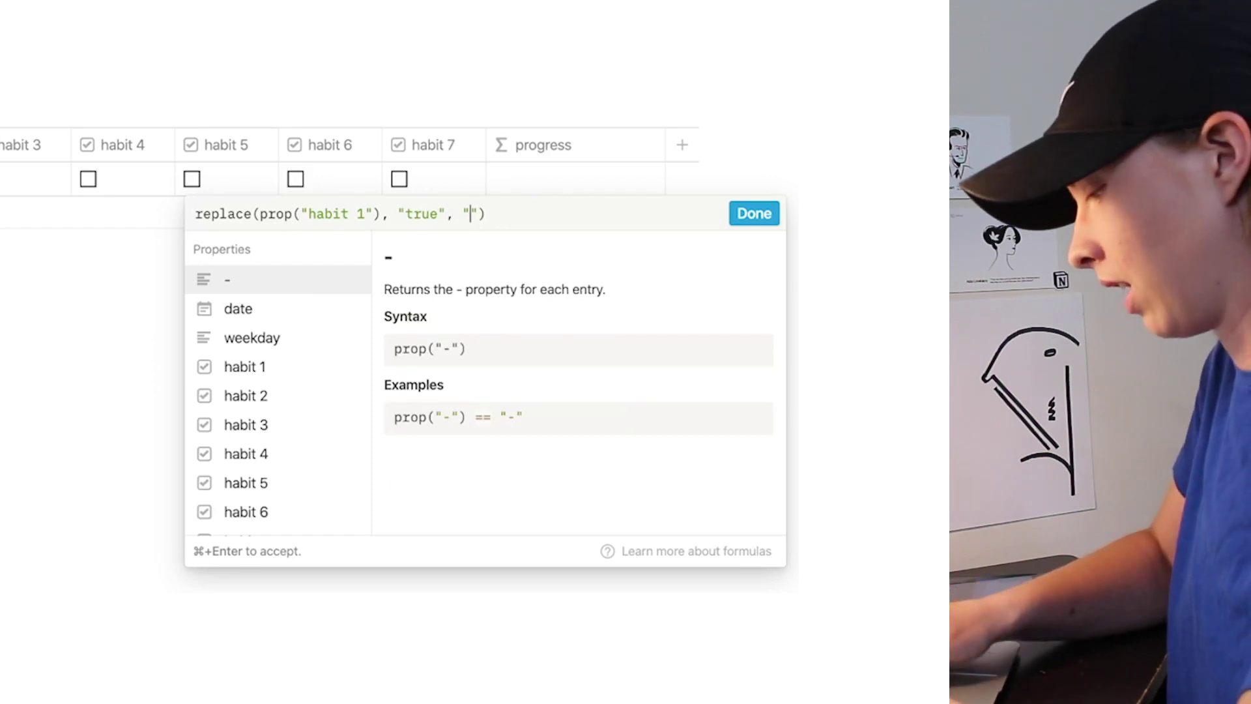
{"action": "type", "text": "hello world"}
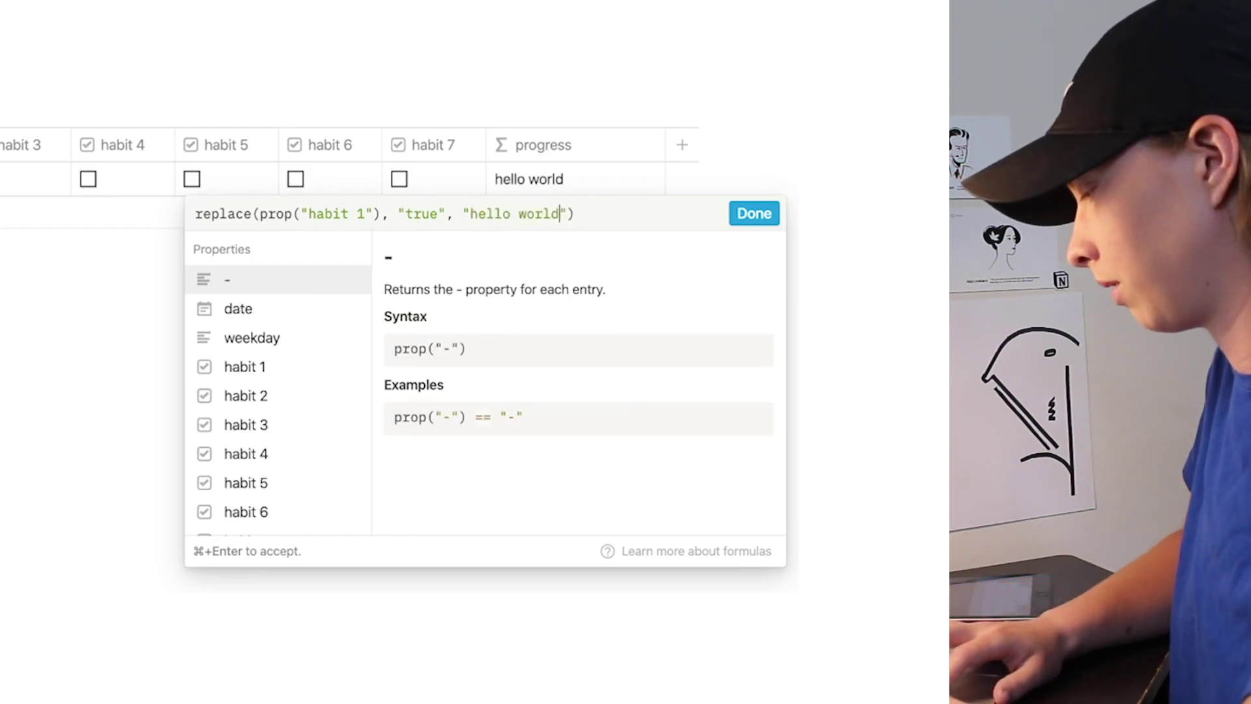
Step: Rewrap the formula in toNumber(), fix the closing parenthesis, and accept it with Cmd+Enter
{"action": "left_click", "coordinate": [195, 214]}
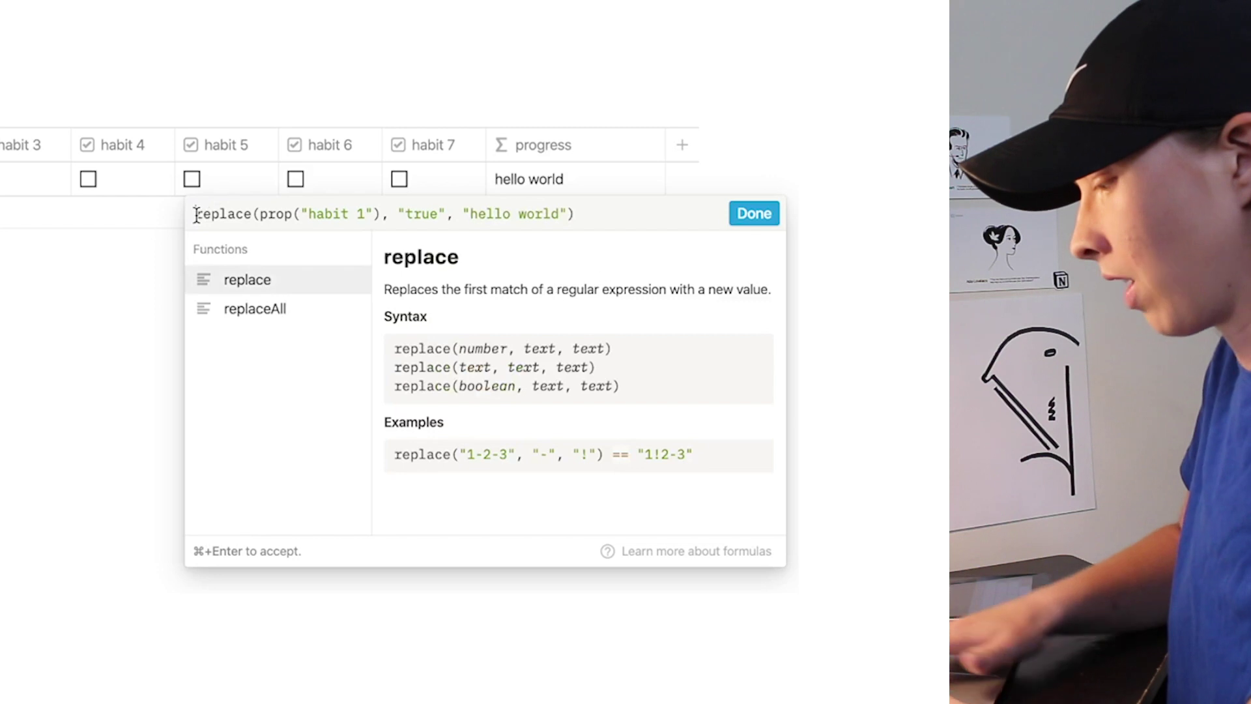
{"action": "type", "text": "toNumber("}
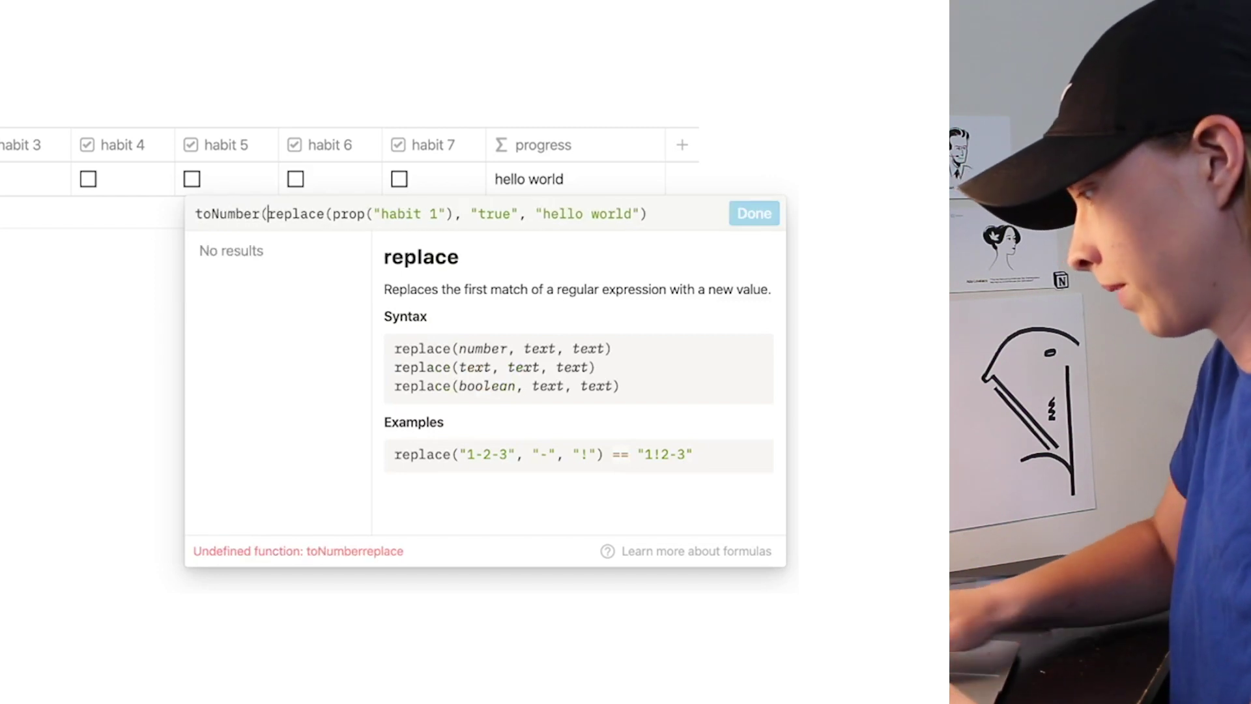
{"action": "left_click", "coordinate": [671, 215]}
{"action": "type", "text": ")"}
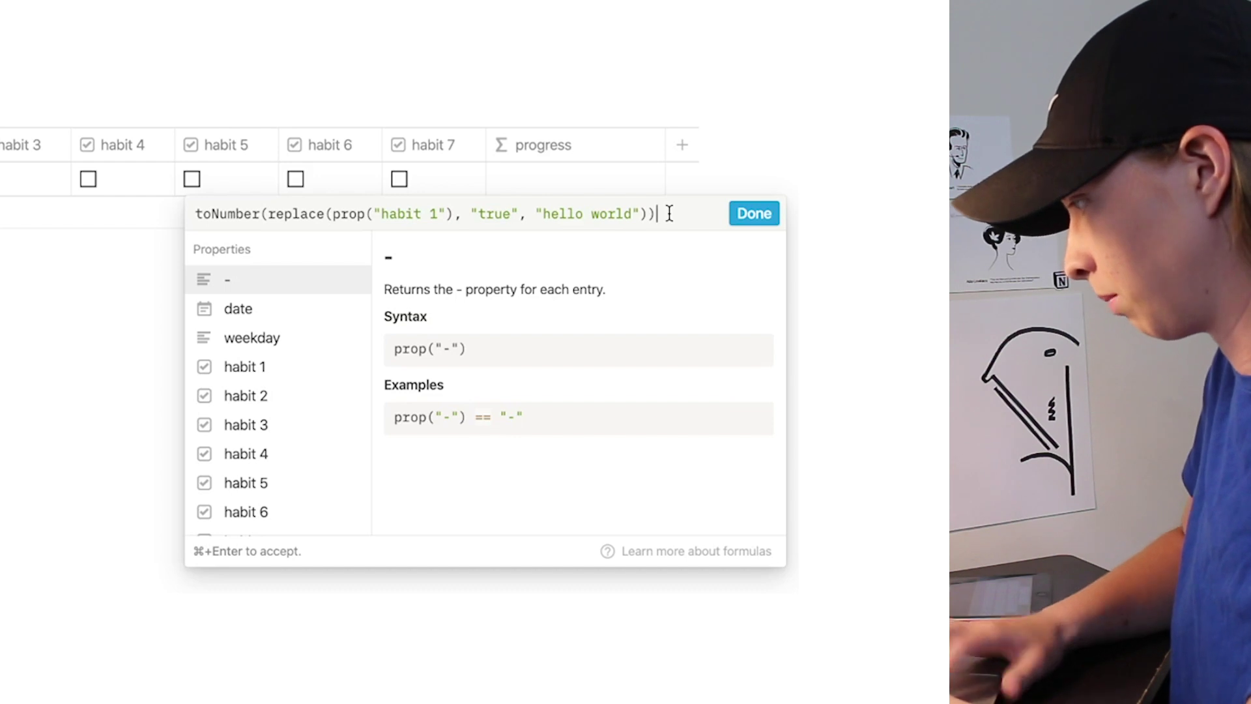
{"action": "key", "text": "BackSpace"}
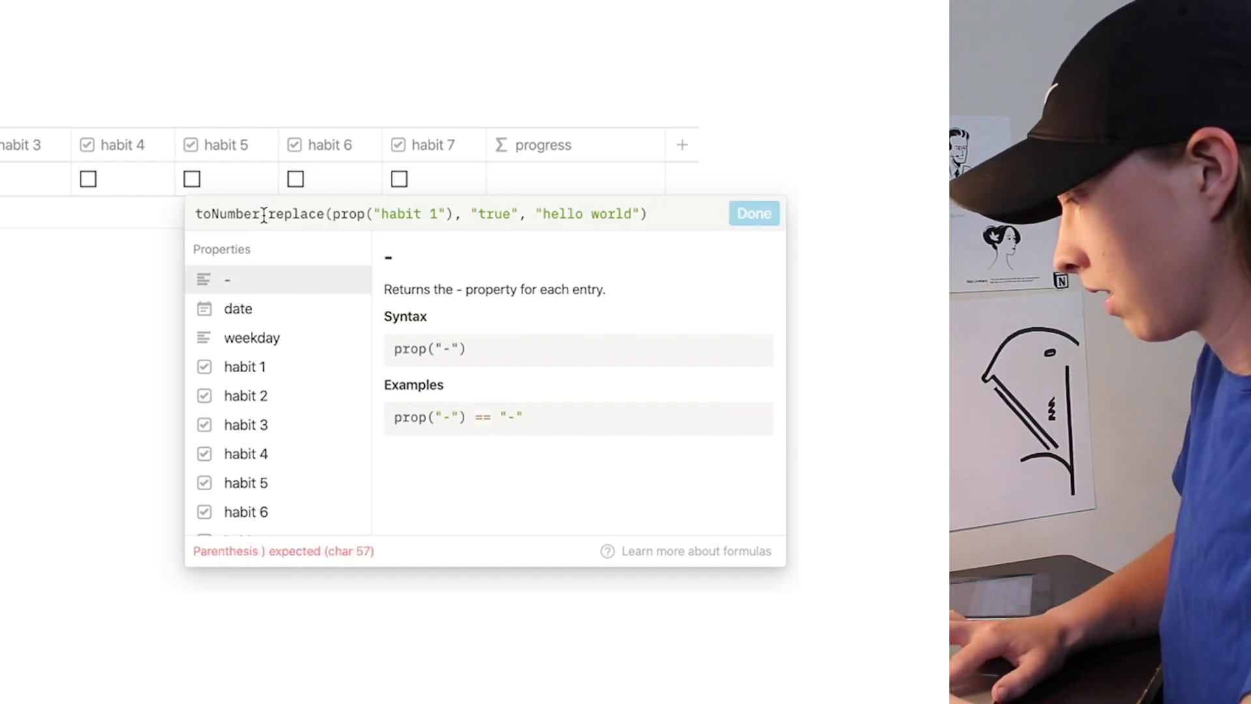
{"action": "type", "text": ")"}
{"action": "key", "text": "super+Return"}
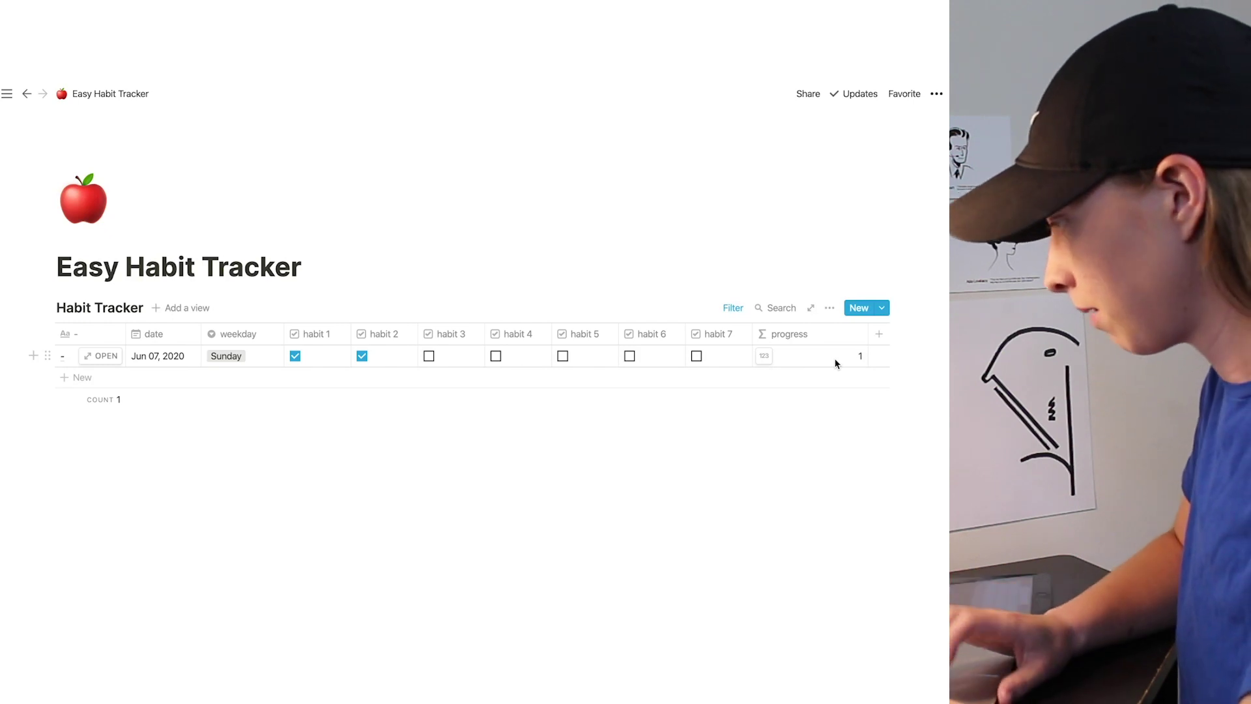
Step: Copy the habit 1 term and append '+' copies converted for habit 2 and habit 3
{"action": "left_click", "coordinate": [836, 363]}
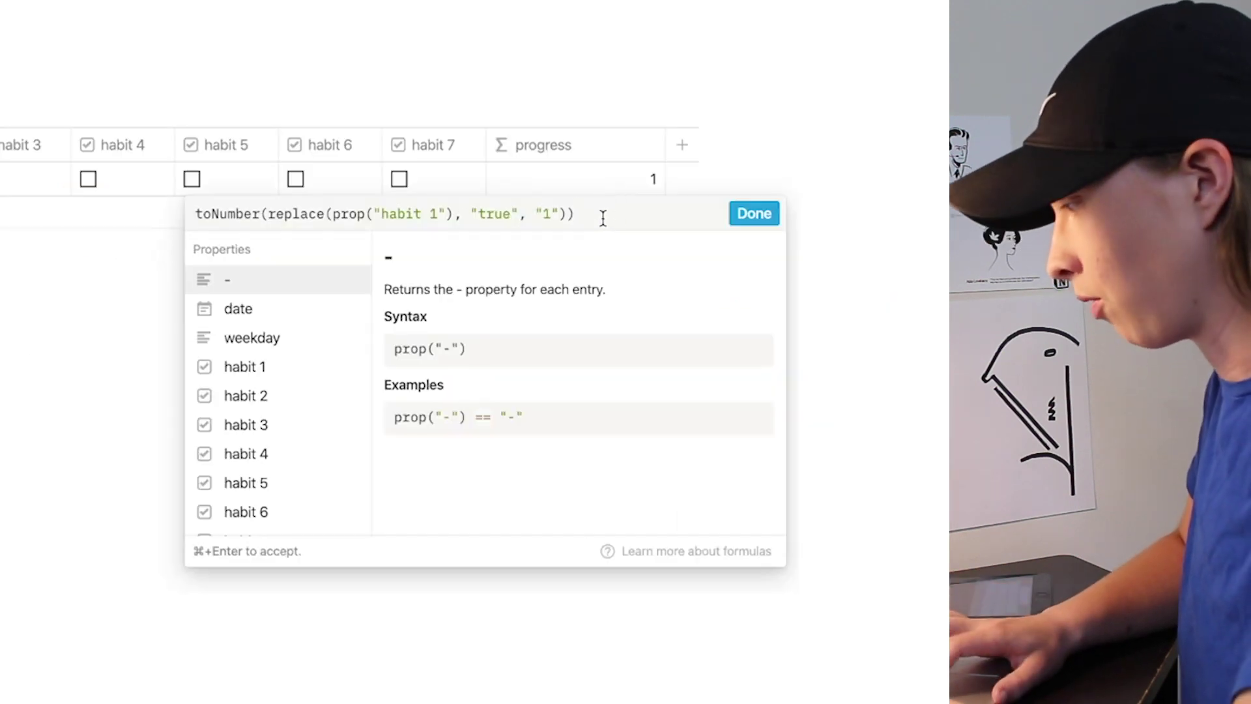
{"action": "left_click_drag", "start_coordinate": [606, 215], "coordinate": [193, 214]}
{"action": "key", "text": "super+c"}
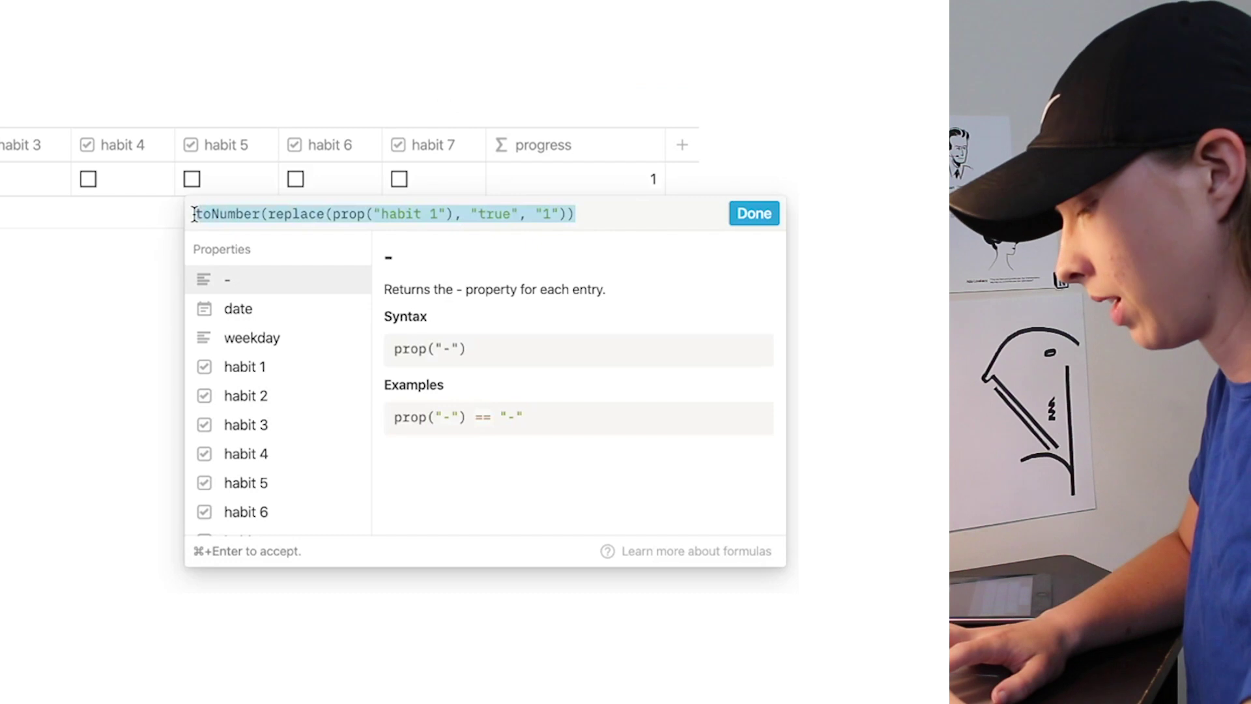
{"action": "left_click", "coordinate": [615, 213]}
{"action": "type", "text": "+"}
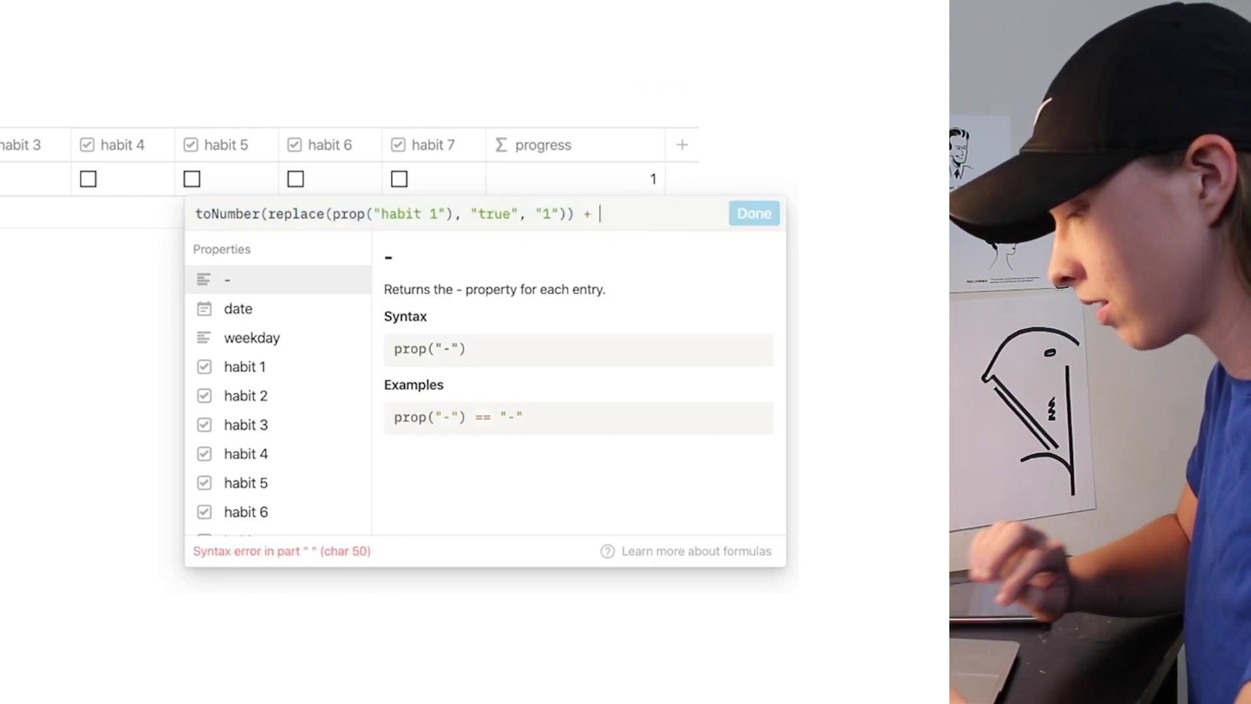
{"action": "key", "text": "super+v"}
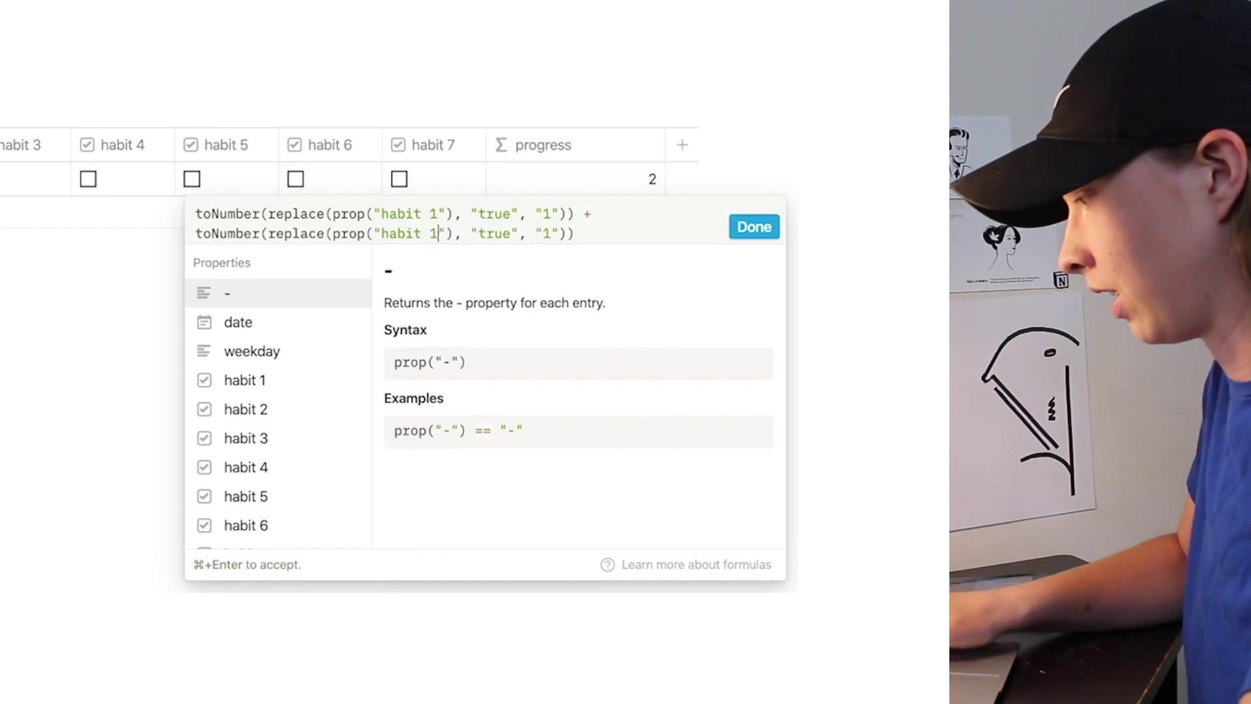
{"action": "key", "text": "BackSpace"}
{"action": "type", "text": "2"}
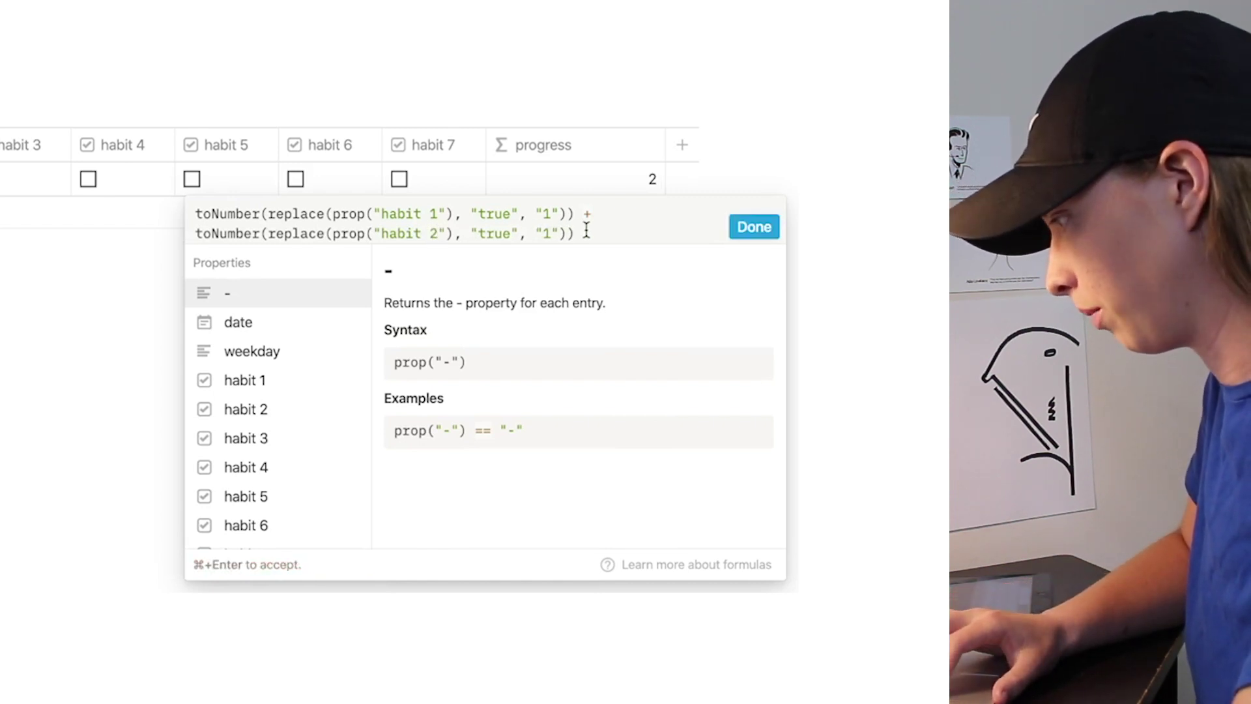
{"action": "left_click", "coordinate": [584, 234]}
{"action": "type", "text": "+"}
{"action": "key", "text": "super+v"}
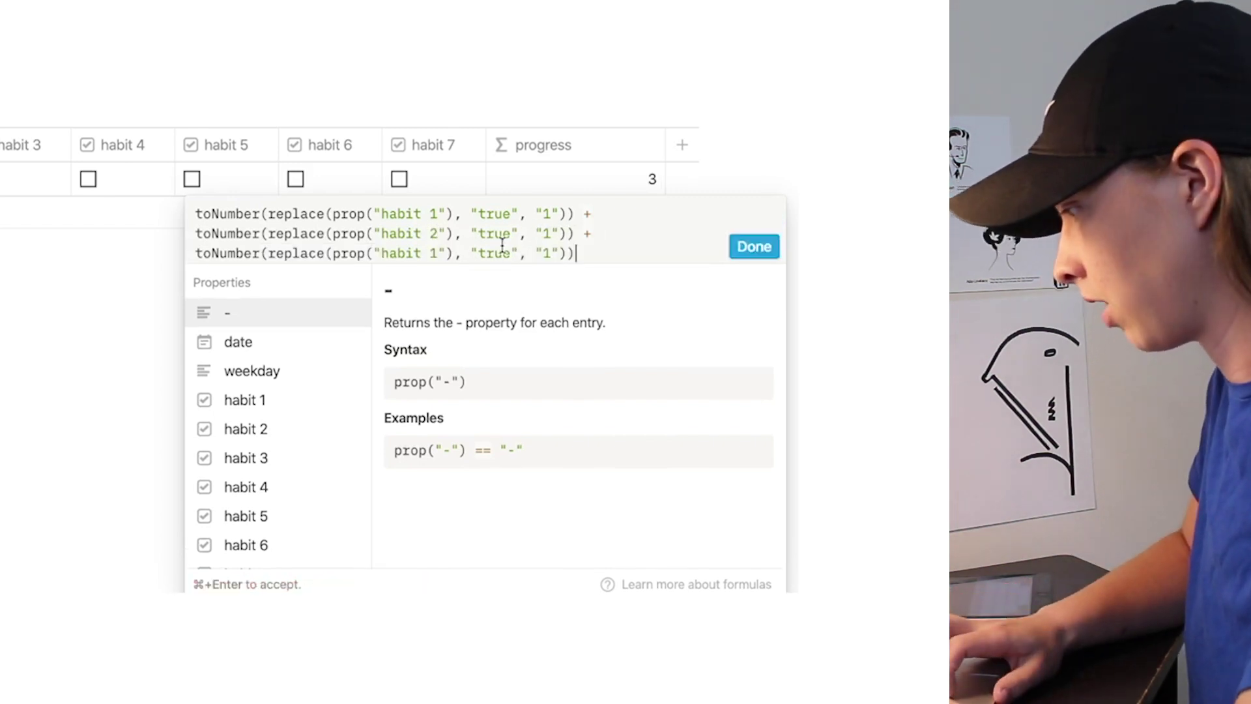
{"action": "left_click", "coordinate": [435, 253]}
{"action": "key", "text": "BackSpace"}
{"action": "type", "text": "3"}
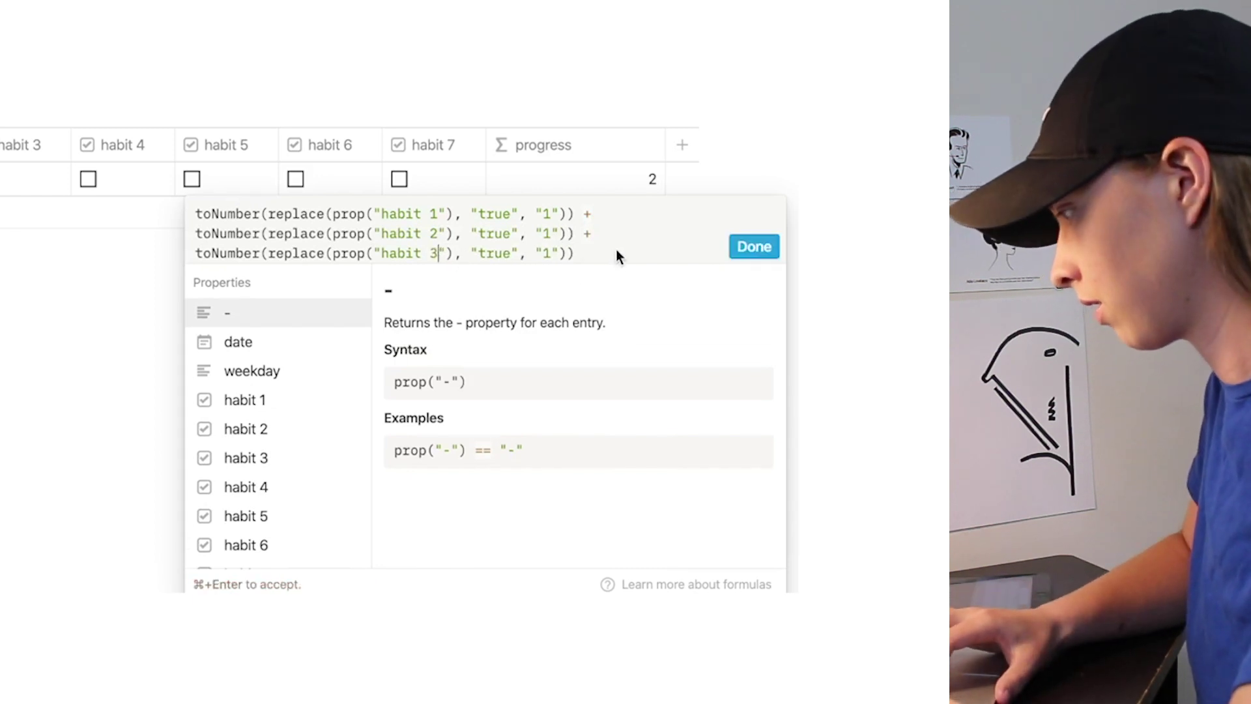
{"action": "type", "text": " +"}
Step: Append the toNumber(replace(...)) terms for habit 4 and habit 5
{"action": "key", "text": "super+v"}
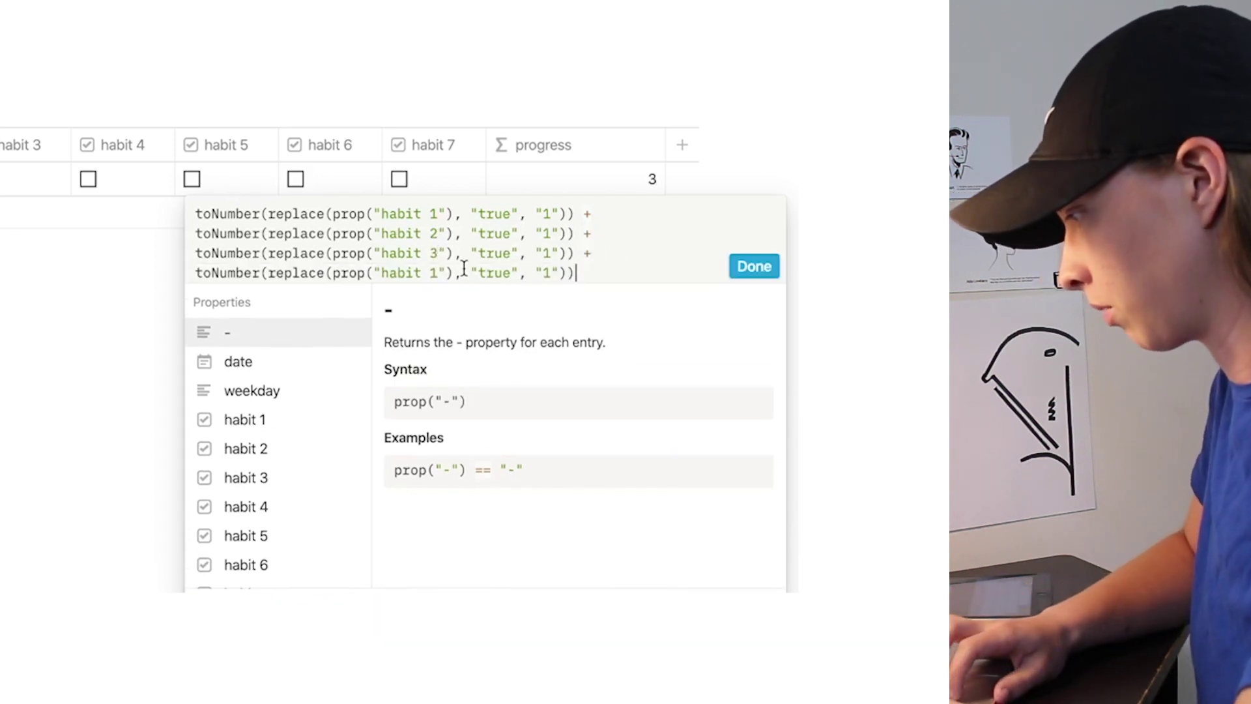
{"action": "left_click", "coordinate": [433, 274]}
{"action": "key", "text": "BackSpace"}
{"action": "type", "text": "4"}
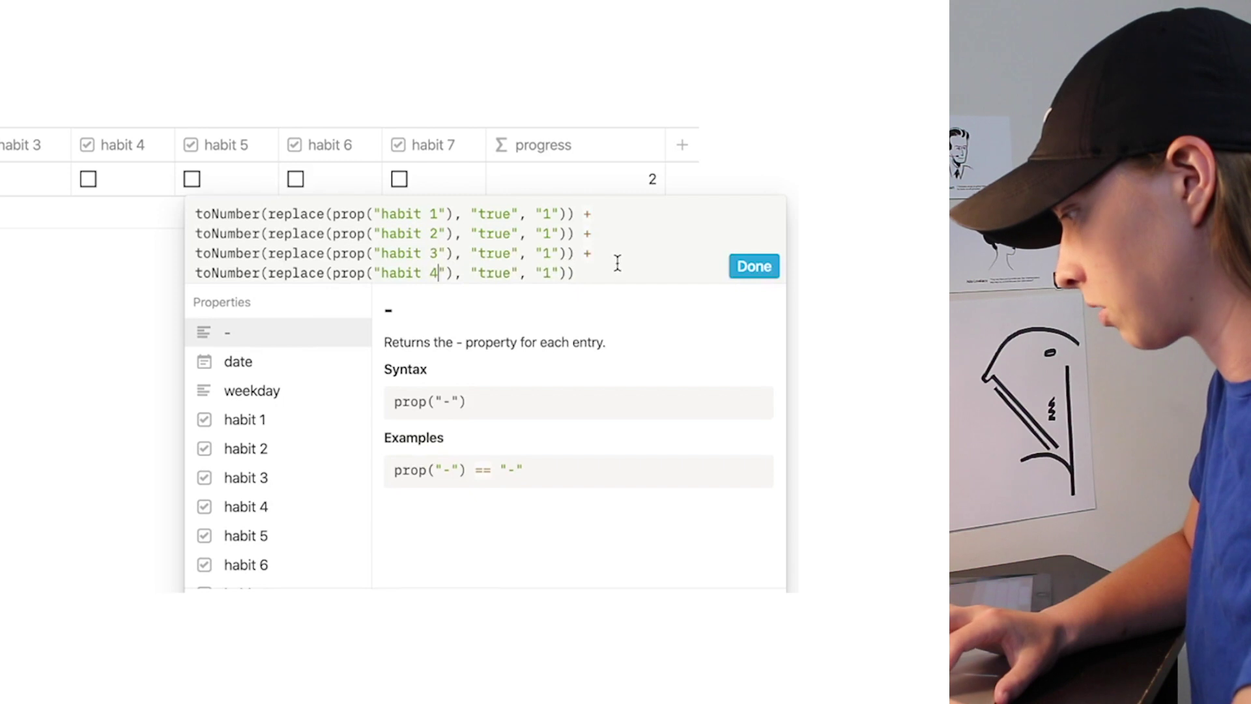
{"action": "left_click", "coordinate": [576, 273]}
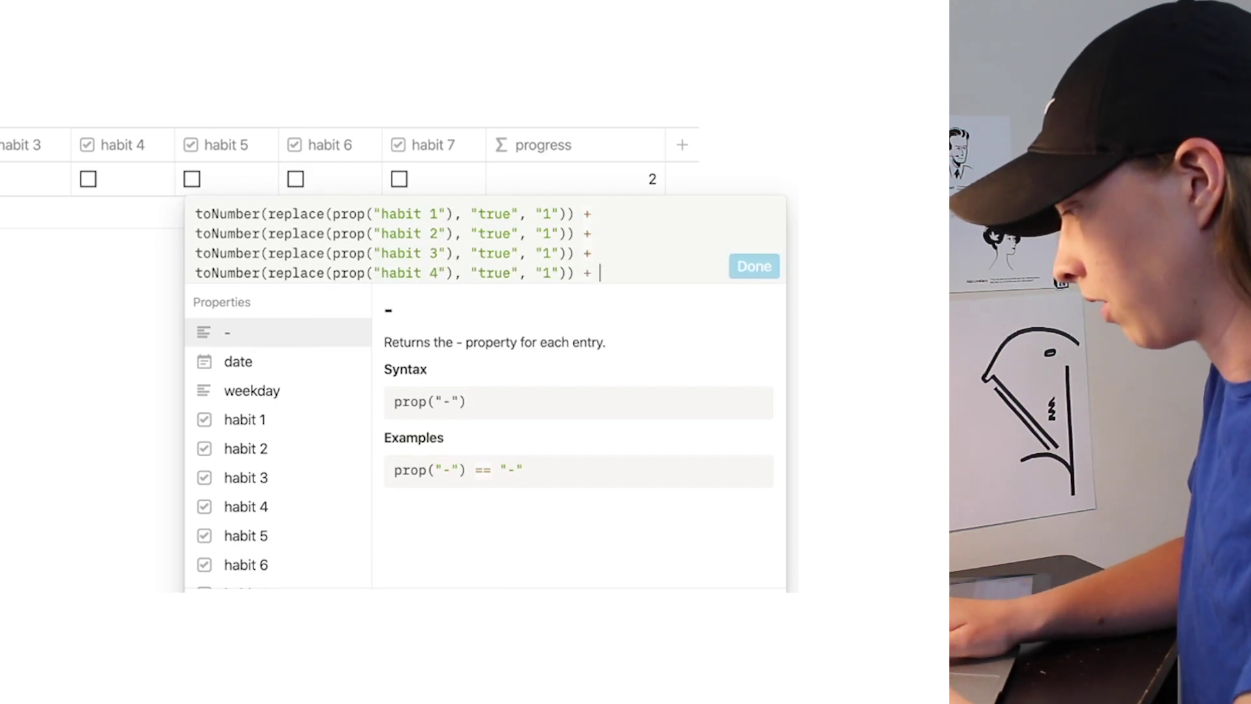
{"action": "type", "text": "+"}
{"action": "key", "text": "super+v"}
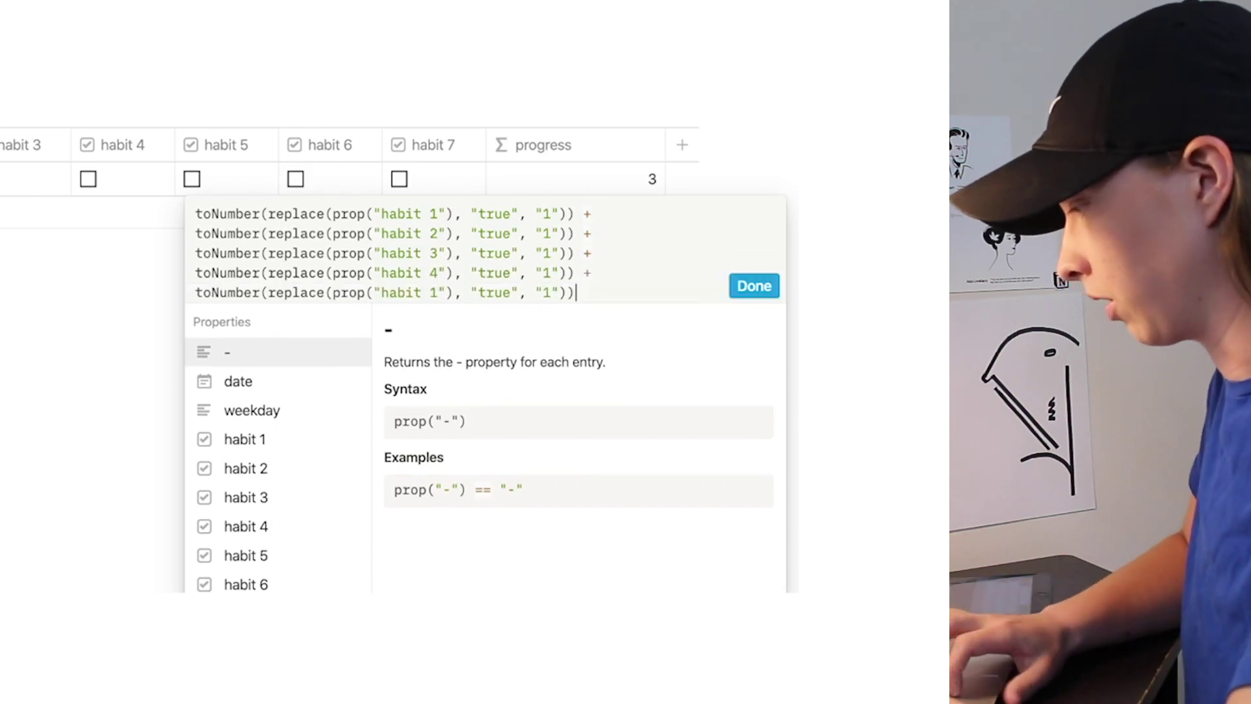
{"action": "left_click", "coordinate": [436, 293]}
{"action": "key", "text": "BackSpace"}
{"action": "type", "text": "5"}
{"action": "left_click", "coordinate": [617, 294]}
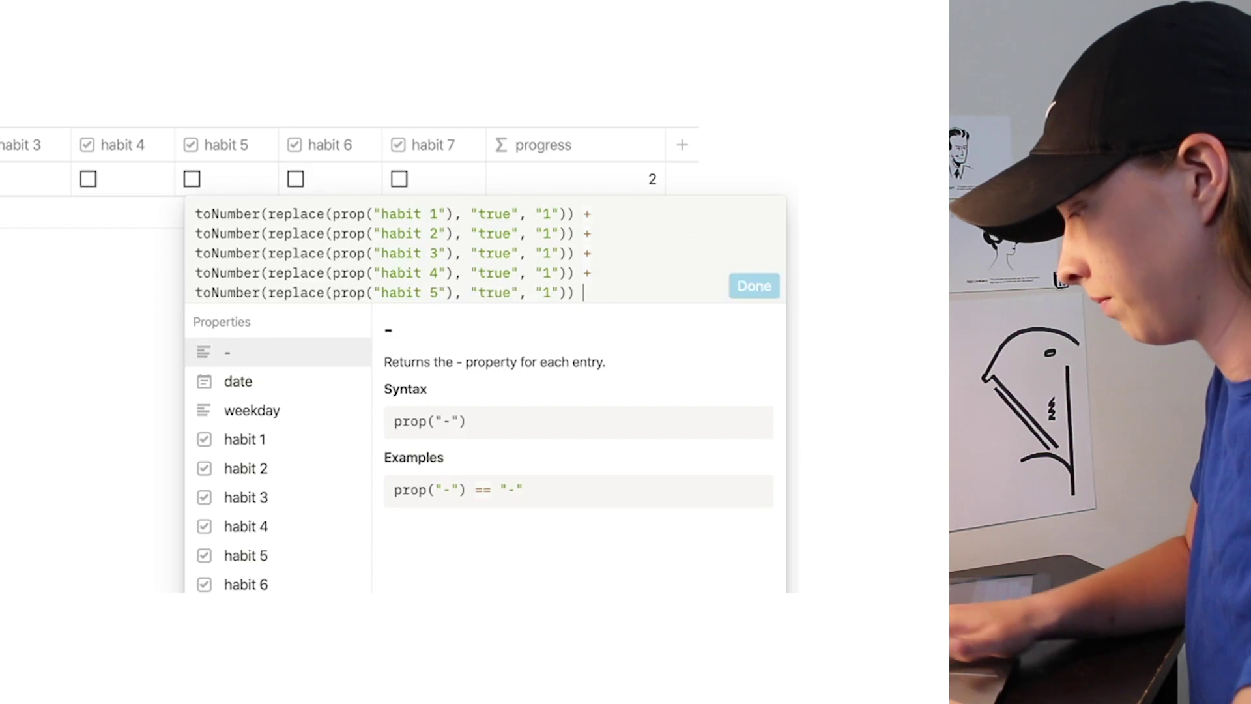
{"action": "type", "text": "+prop(\"-\")"}
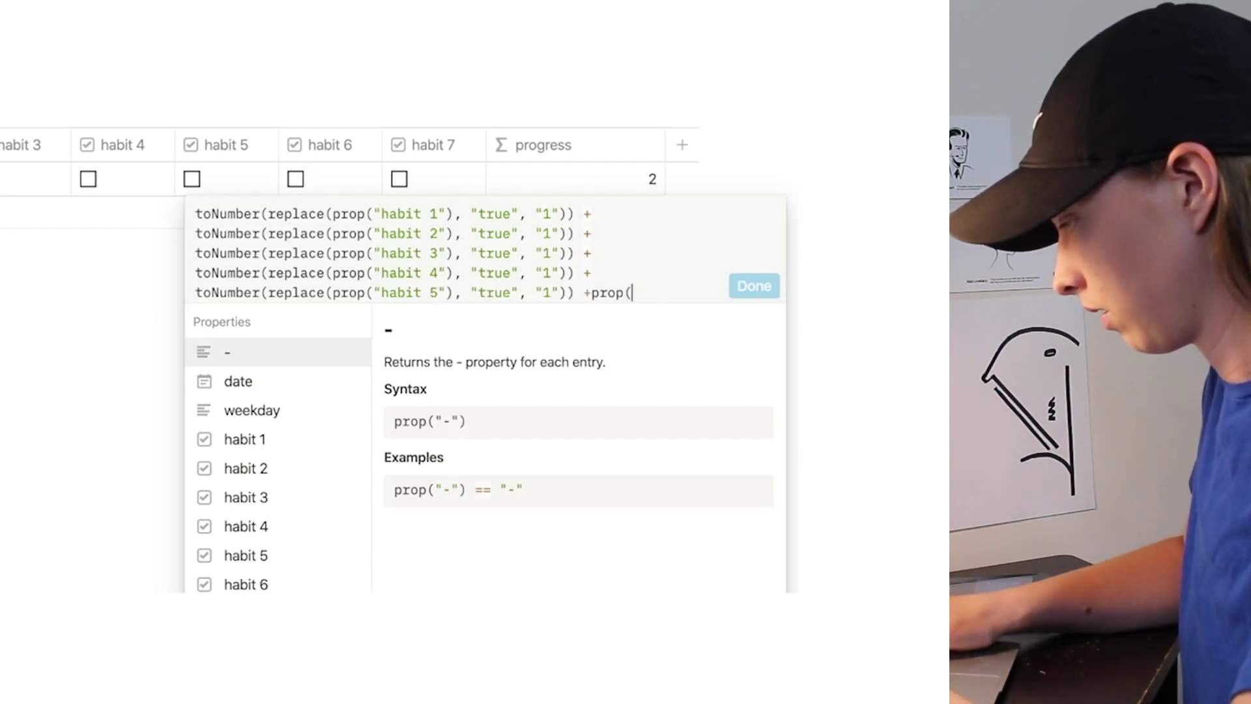
{"action": "key", "text": "BackSpace"}
{"action": "key", "text": "BackSpace"}
{"action": "key", "text": "BackSpace"}
Step: Add the habit 6 and habit 7 terms and delete the leftover extra habit 1 line
{"action": "key", "text": "super+v"}
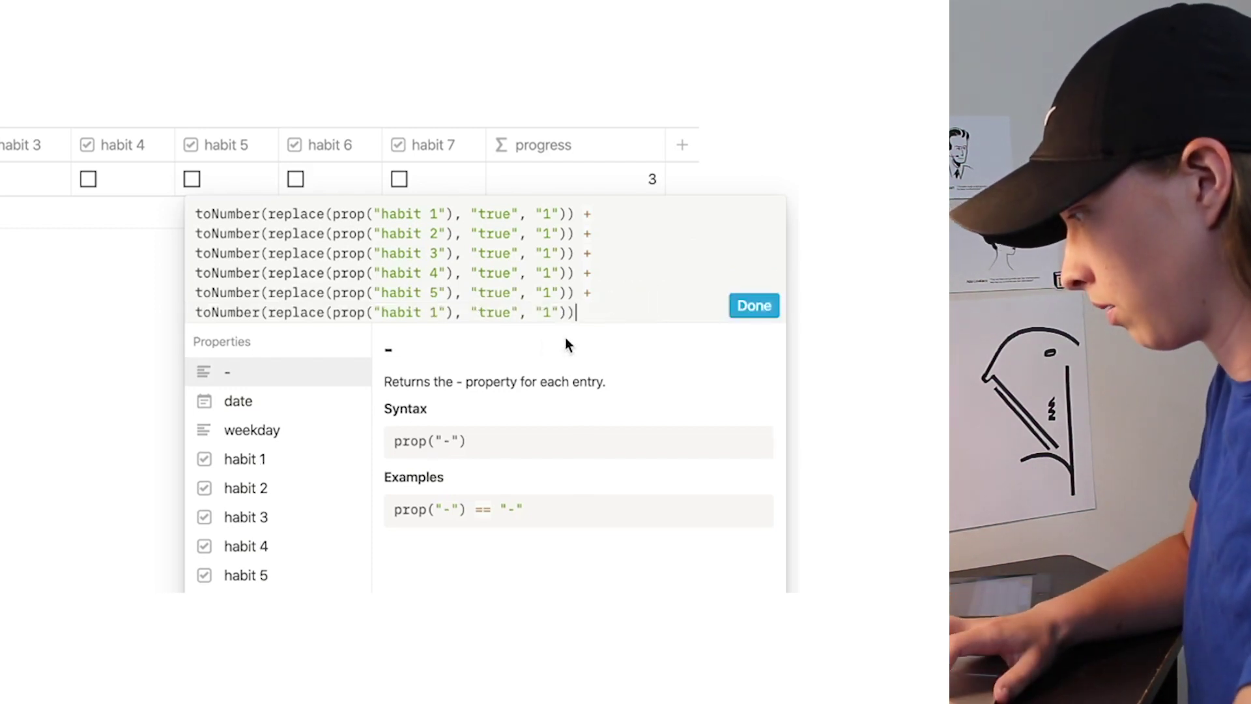
{"action": "left_click", "coordinate": [438, 312]}
{"action": "key", "text": "BackSpace"}
{"action": "type", "text": "6"}
{"action": "left_click", "coordinate": [598, 311]}
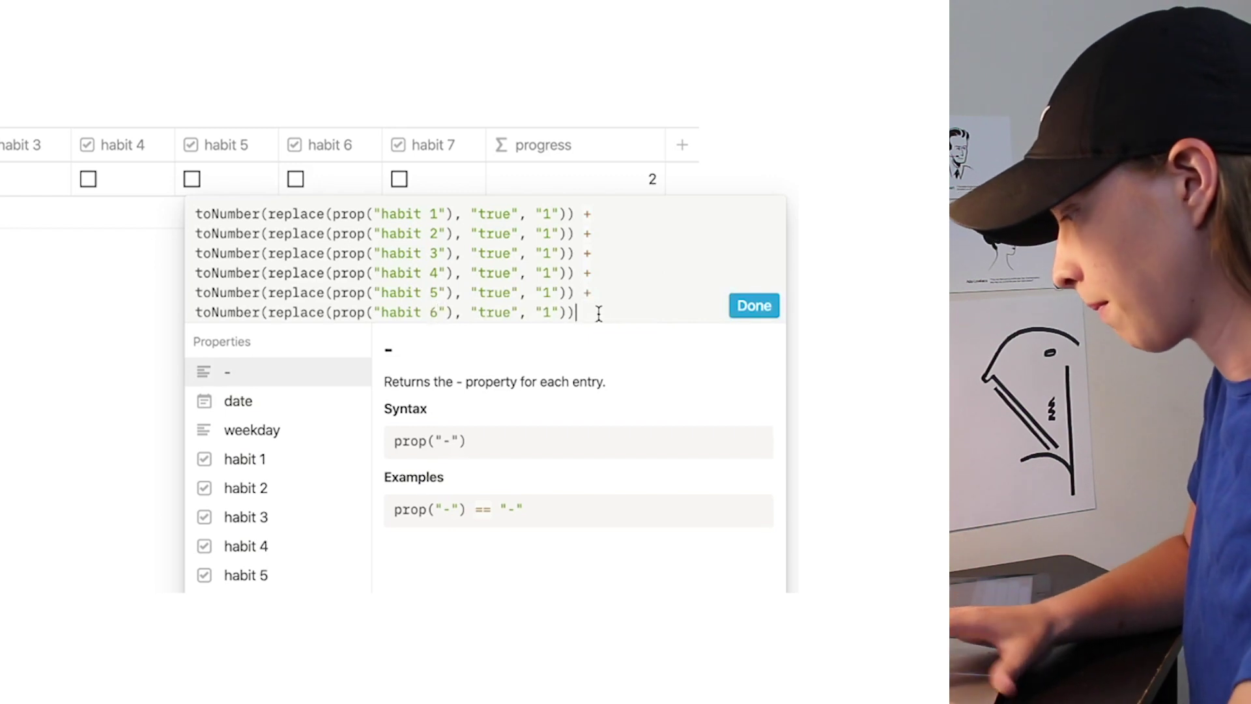
{"action": "type", "text": "toNumber(replace(prop(\"habit 1\"), \"true\", \"1\"))"}
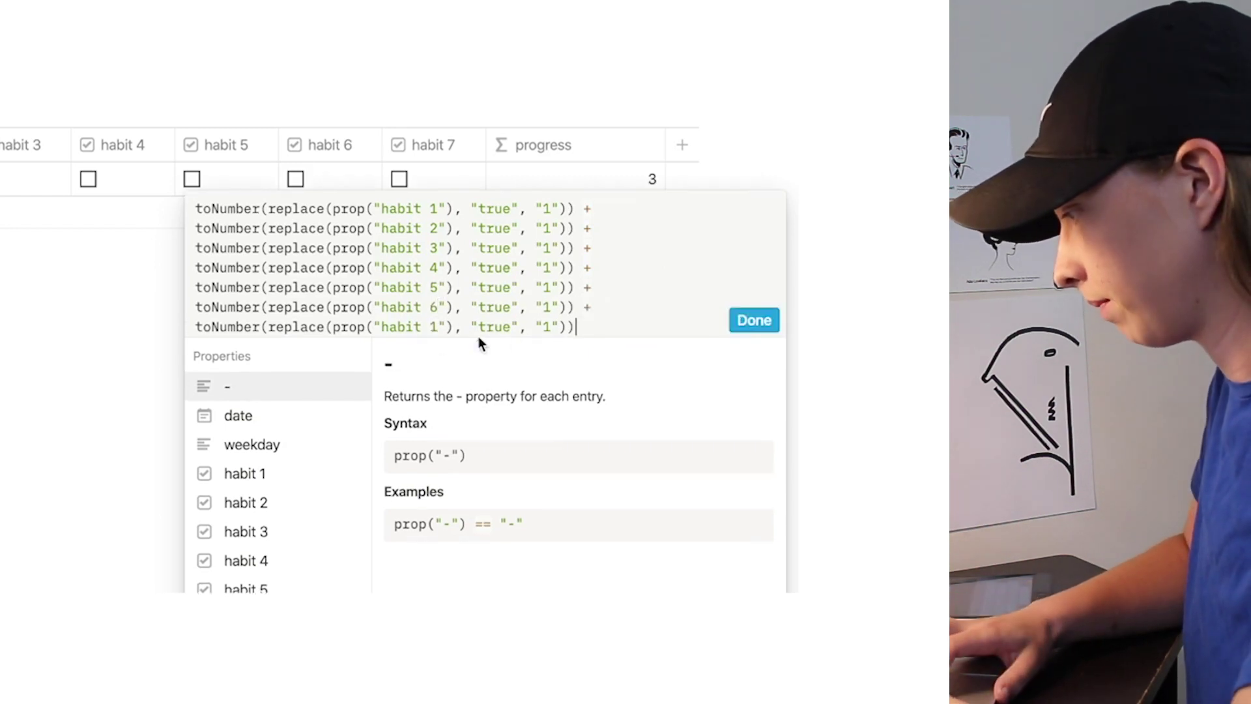
{"action": "left_click", "coordinate": [439, 327]}
{"action": "key", "text": "BackSpace"}
{"action": "type", "text": "7"}
{"action": "left_click", "coordinate": [582, 328]}
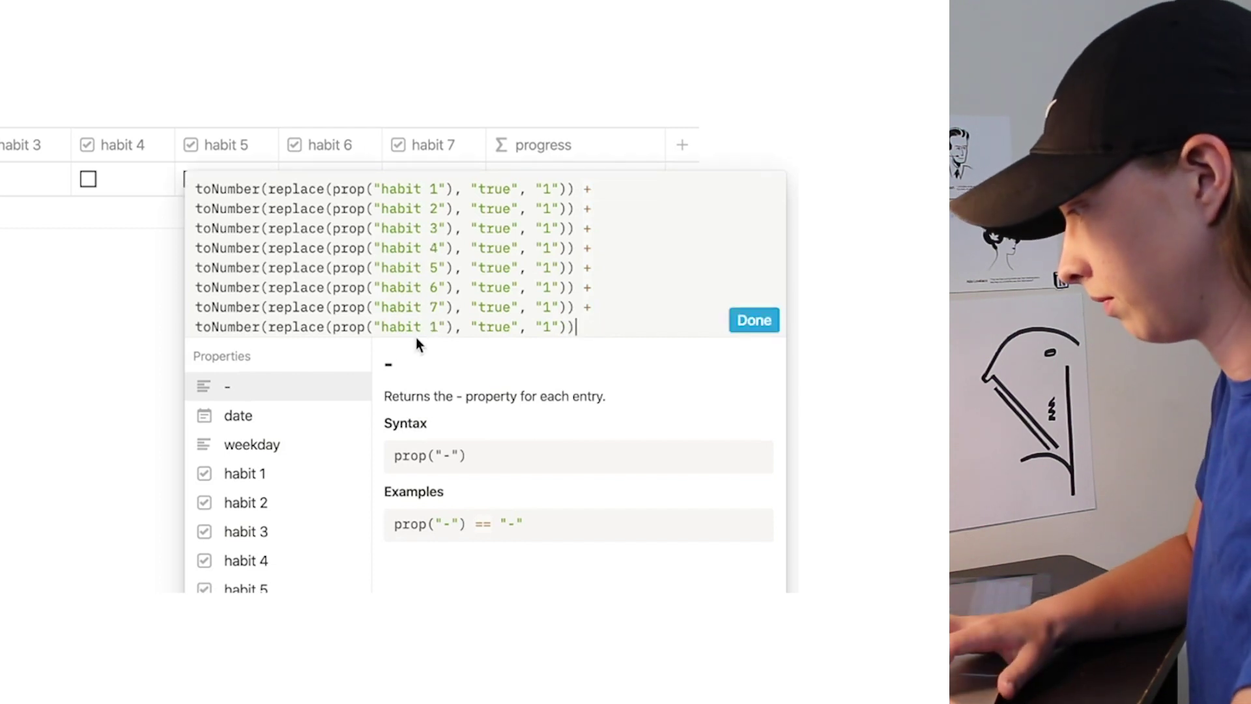
{"action": "left_click_drag", "start_coordinate": [606, 329], "coordinate": [191, 327]}
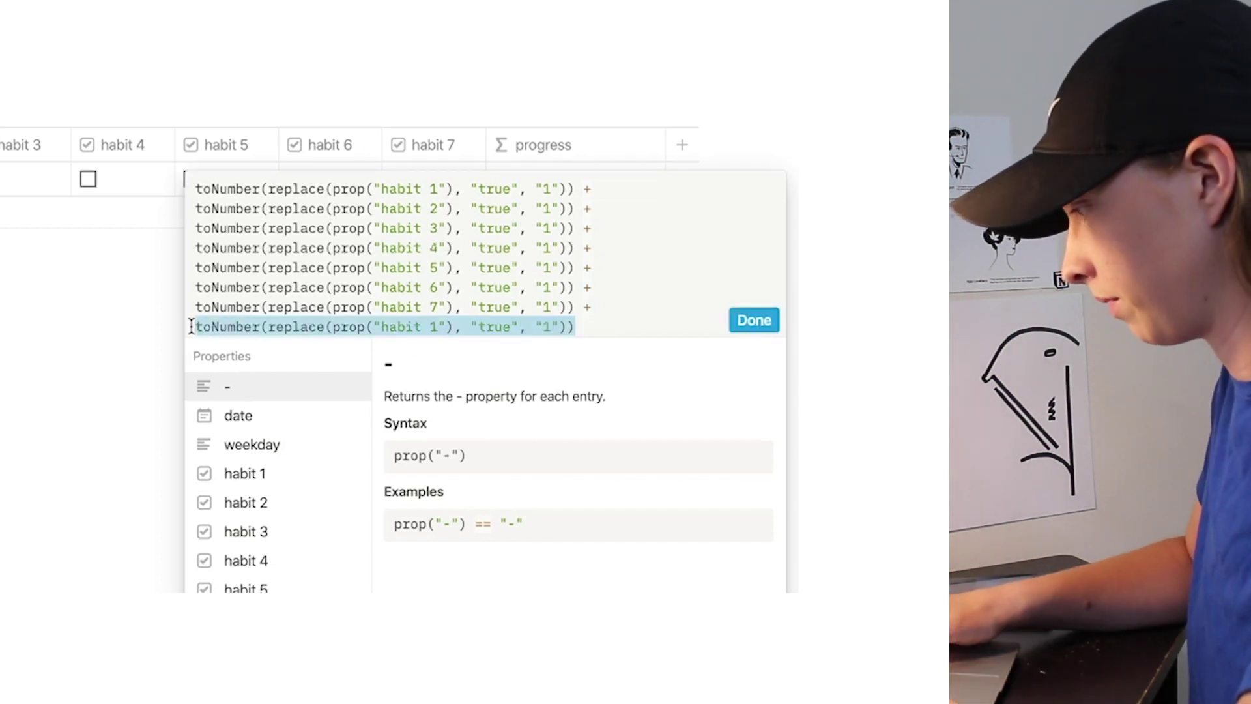
{"action": "key", "text": "BackSpace"}
{"action": "key", "text": "BackSpace"}
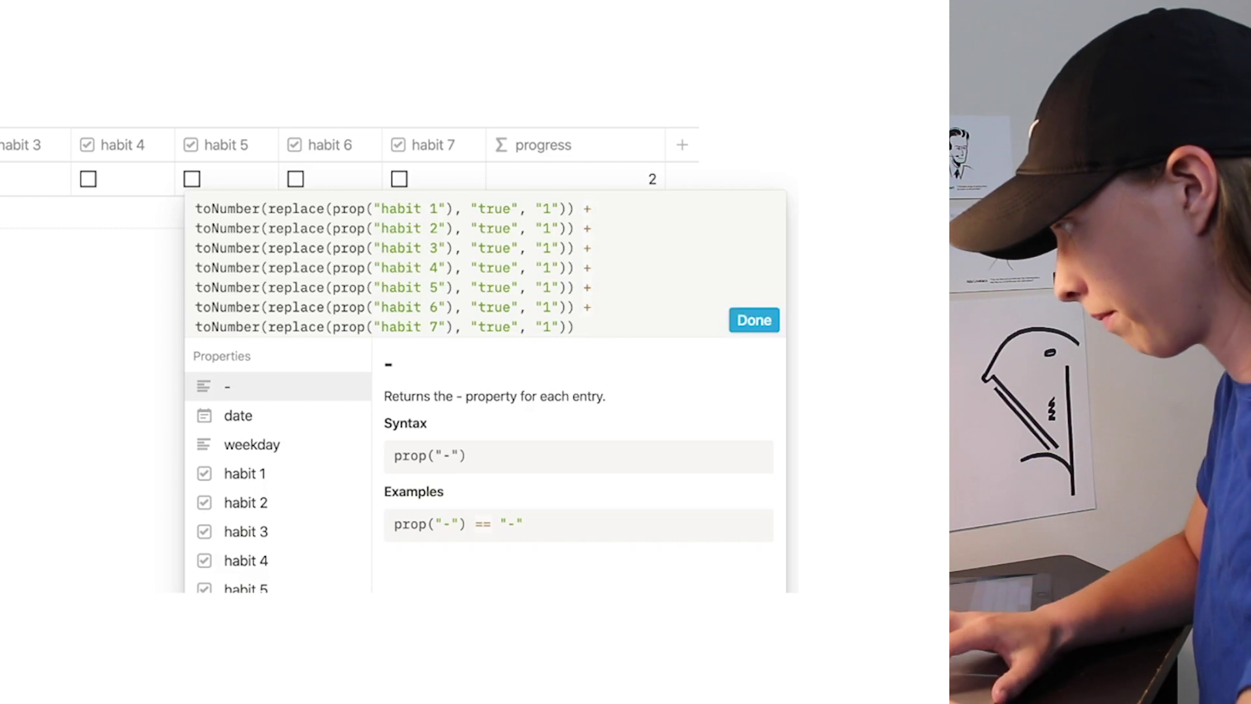
Step: Save the formula, toggle habit checkboxes to verify the count, then reopen it with only habit 1 ticked
{"action": "left_click", "coordinate": [755, 320]}
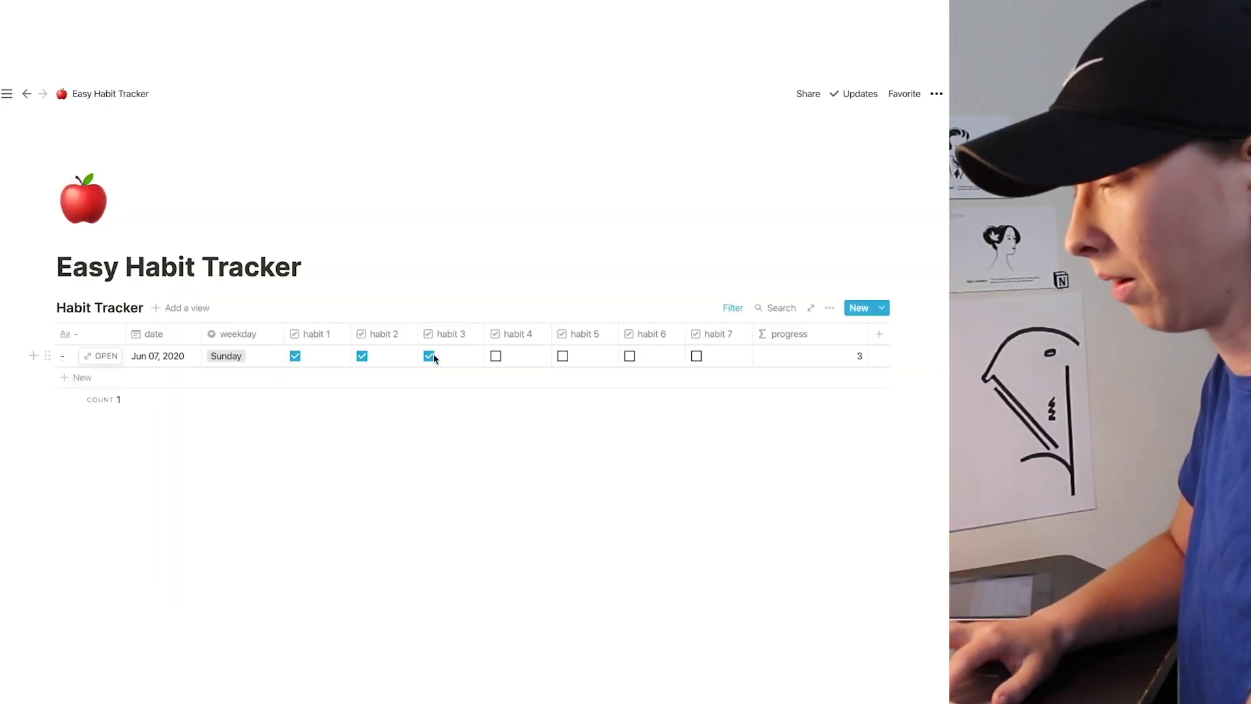
{"action": "left_click", "coordinate": [496, 356]}
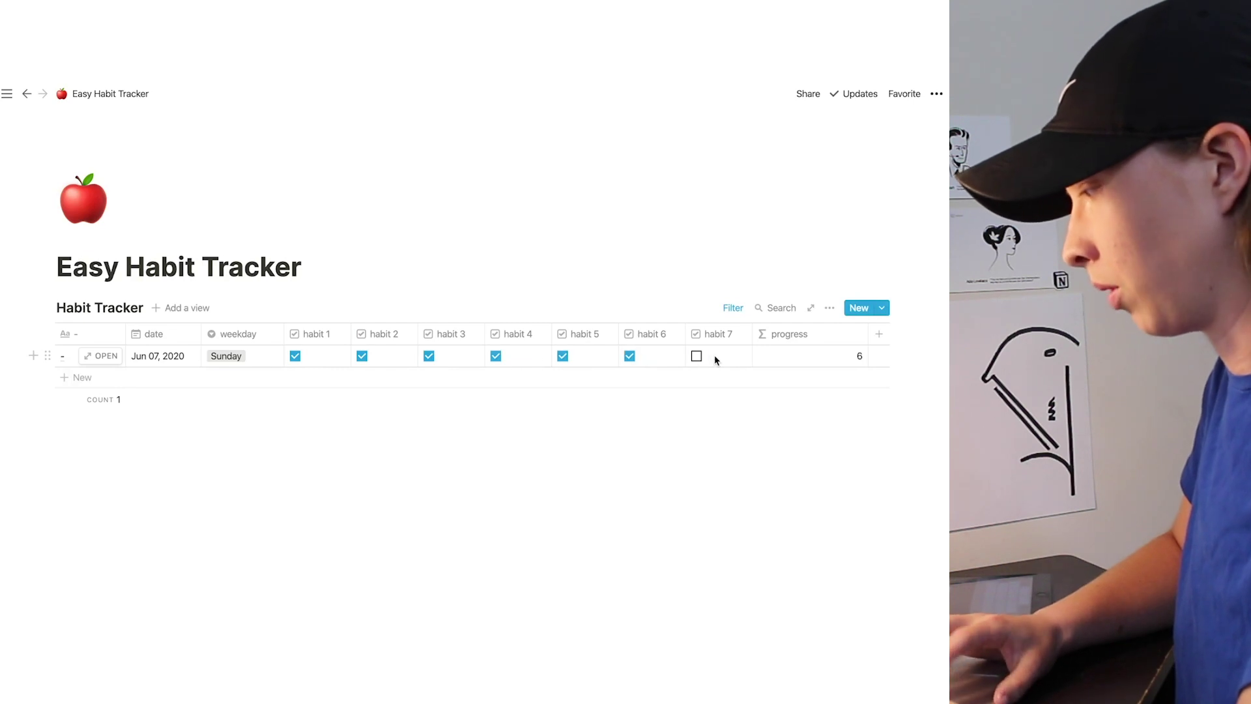
{"action": "left_click", "coordinate": [697, 356]}
{"action": "left_click", "coordinate": [629, 355]}
{"action": "left_click", "coordinate": [563, 356]}
{"action": "left_click", "coordinate": [497, 356]}
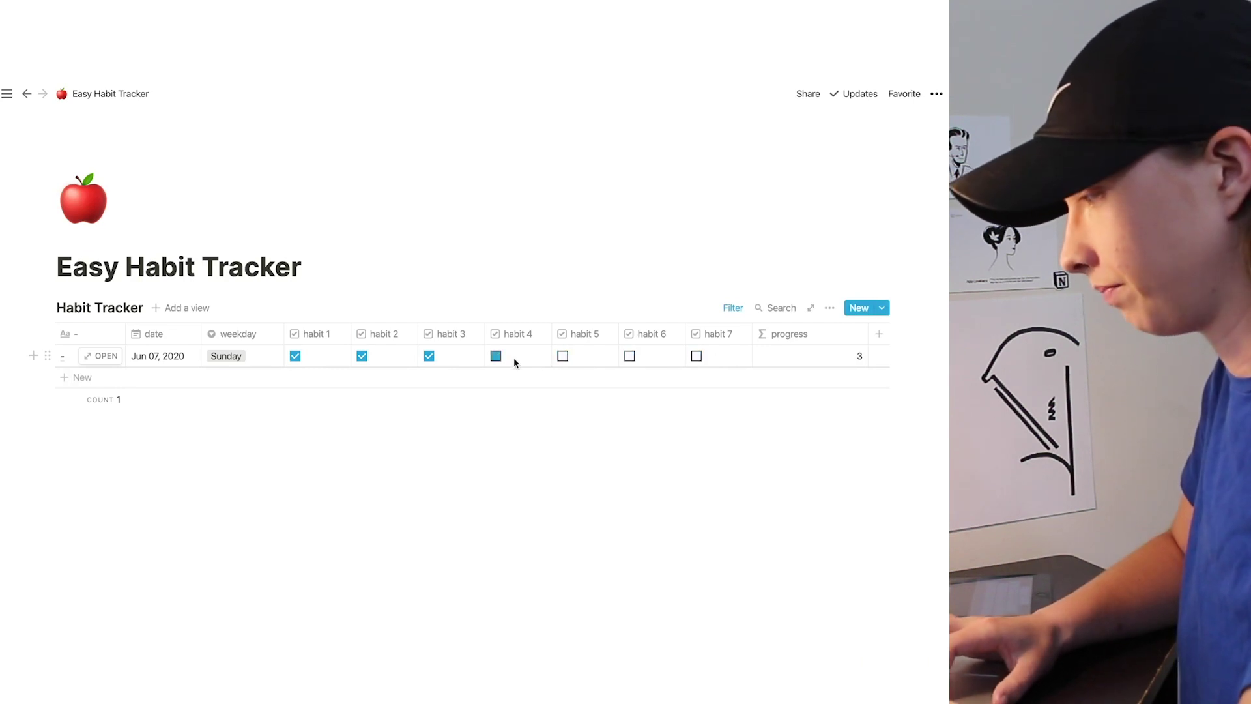
{"action": "left_click", "coordinate": [429, 356]}
{"action": "left_click", "coordinate": [846, 353]}
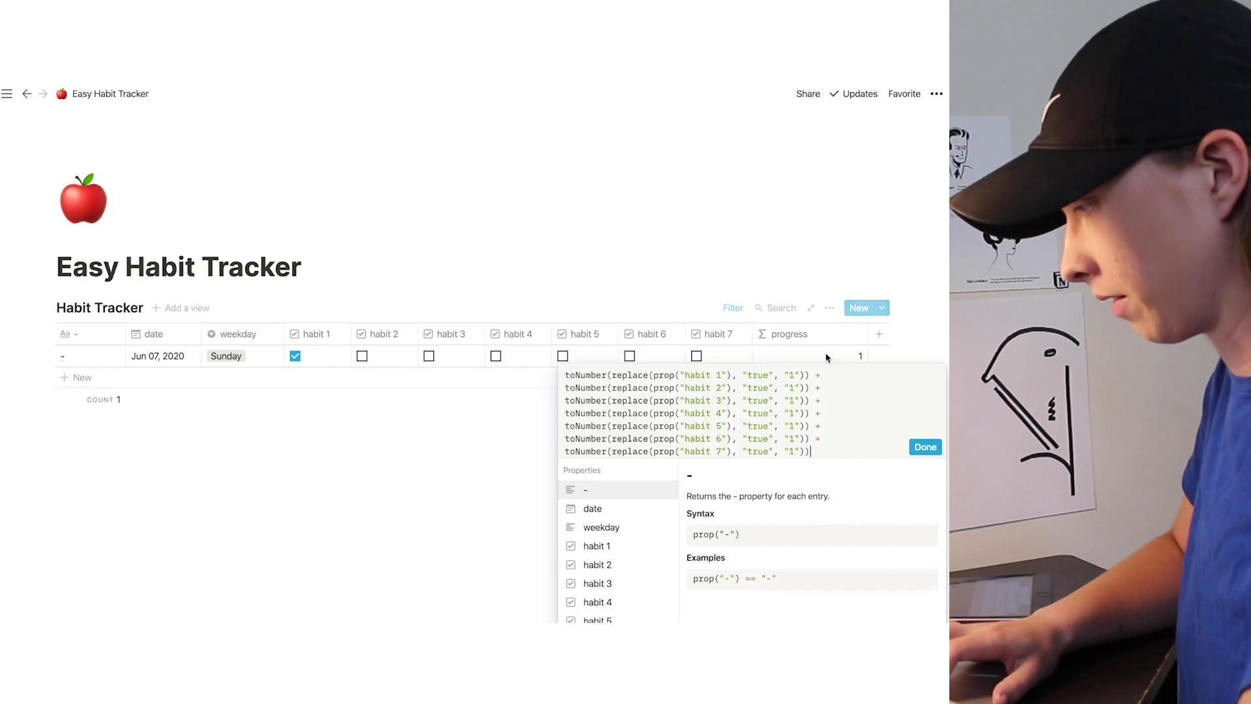
{"action": "key", "text": "ctrl+Home"}
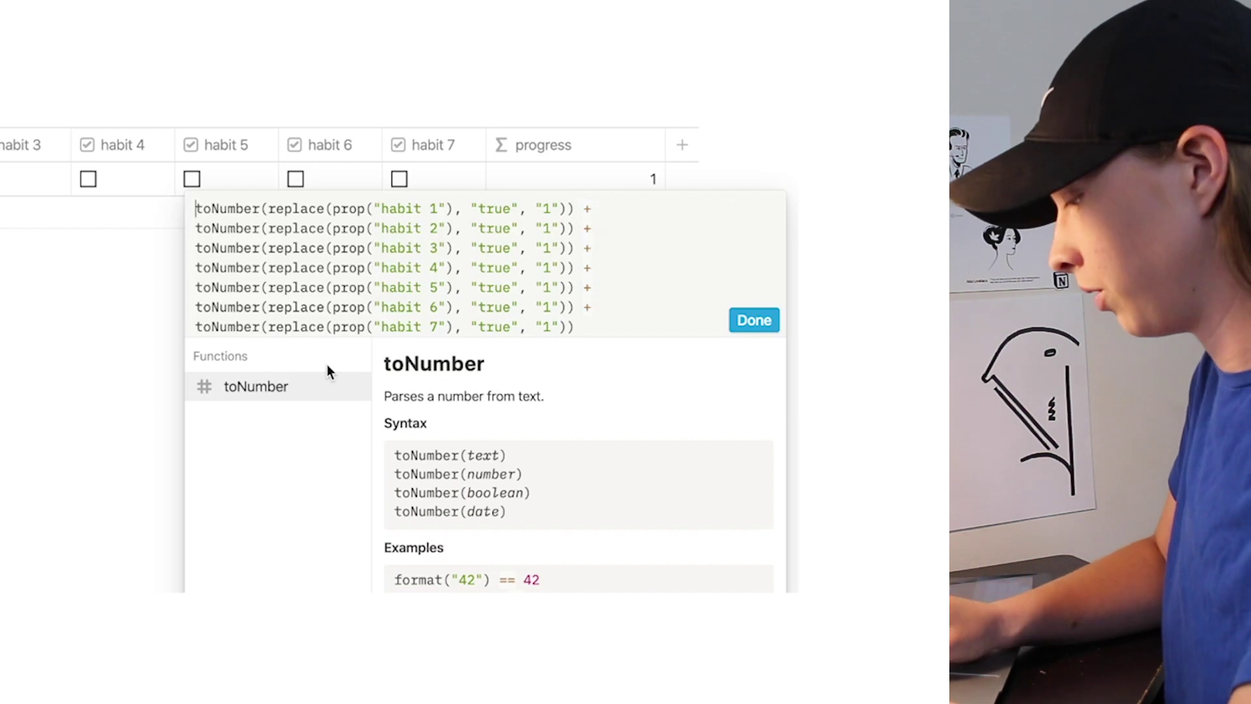
Step: Wrap the habit sum as round(100 * (…) / 7) / 100 and confirm, giving 0.14
{"action": "type", "text": "round("}
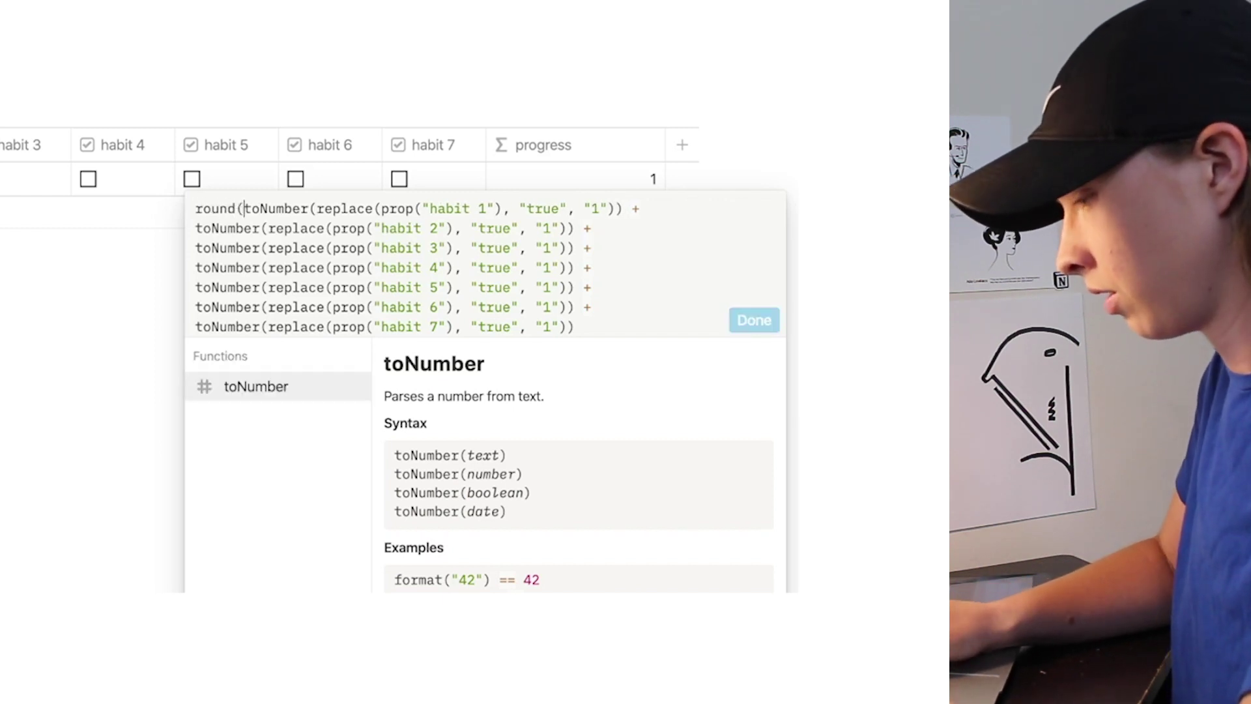
{"action": "type", "text": "100 *"}
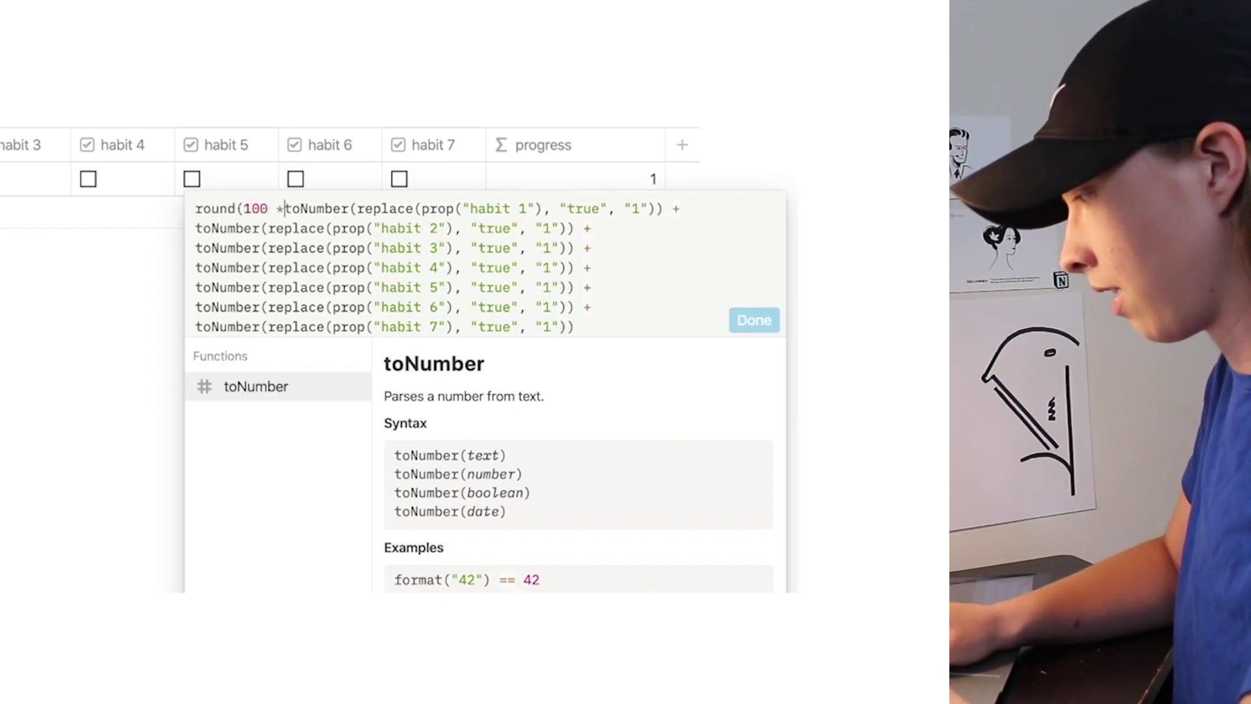
{"action": "type", "text": "("}
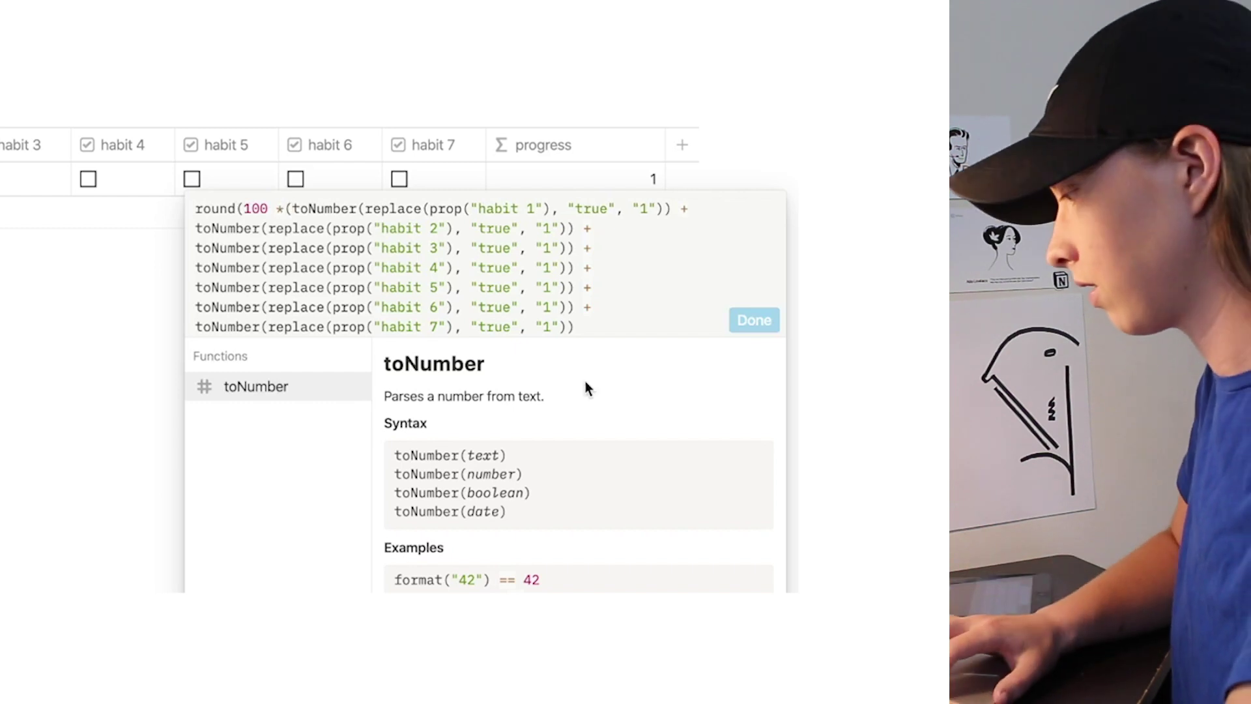
{"action": "key", "text": "End"}
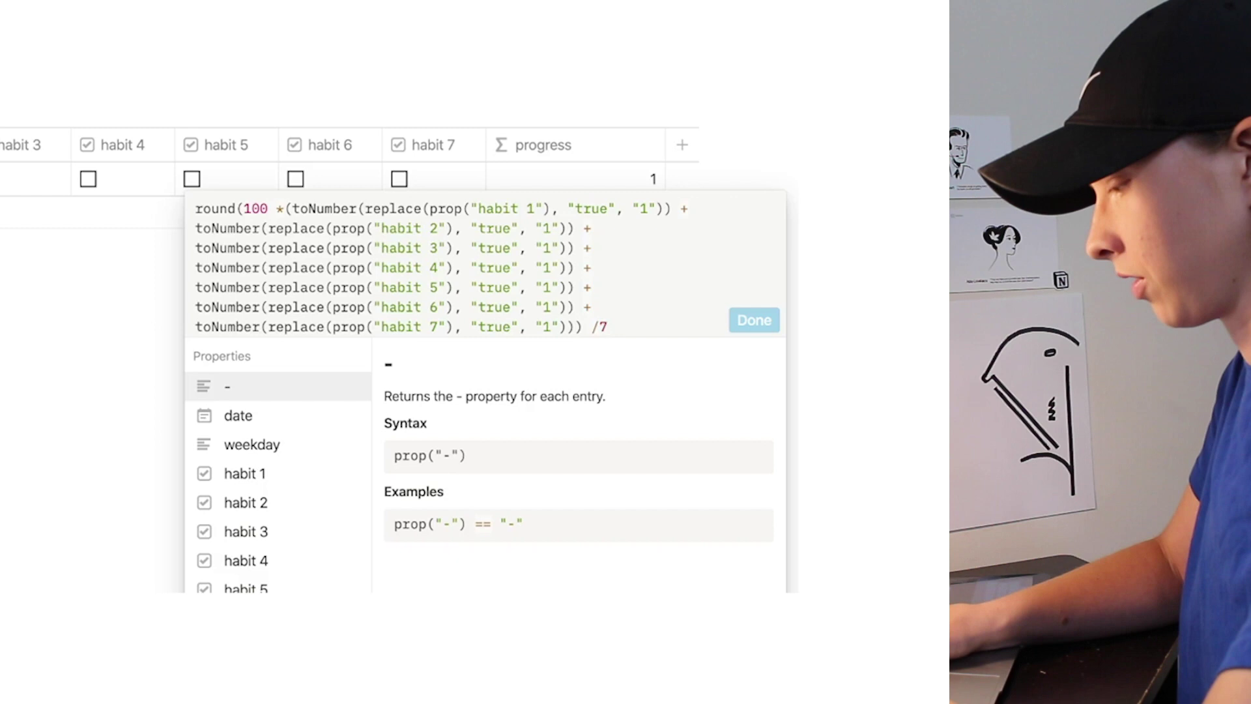
{"action": "type", "text": ") / 7"}
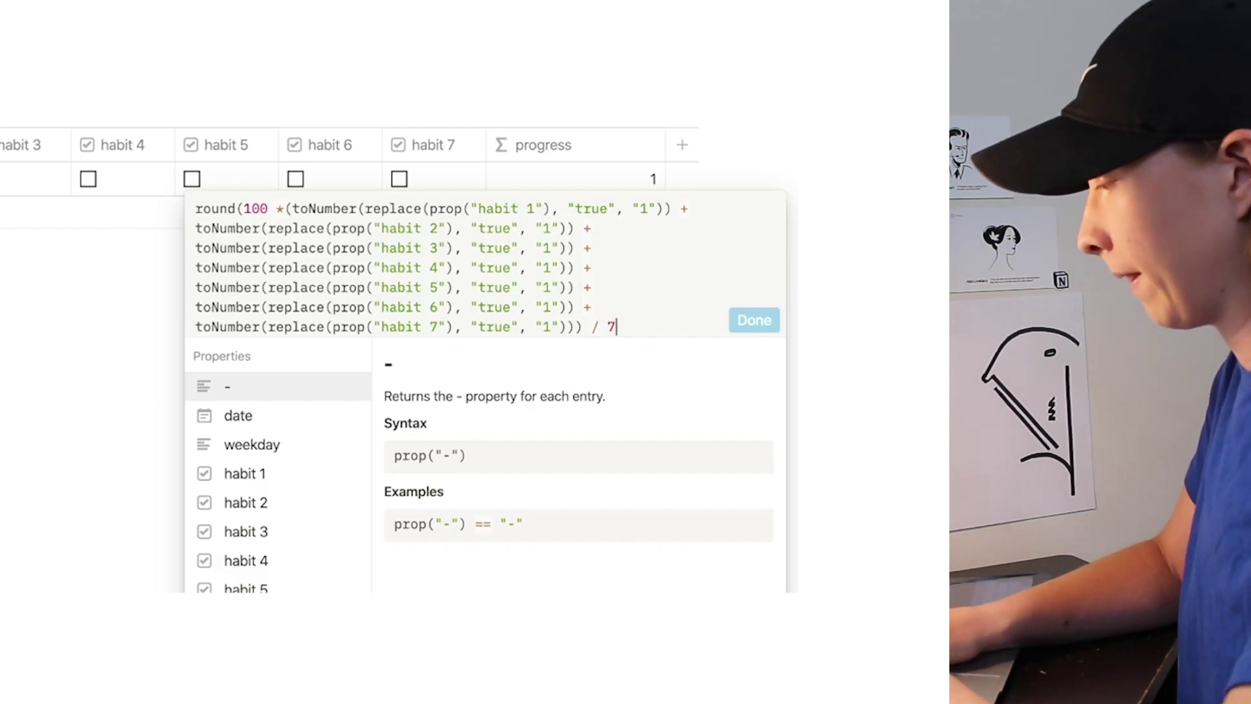
{"action": "type", "text": ")"}
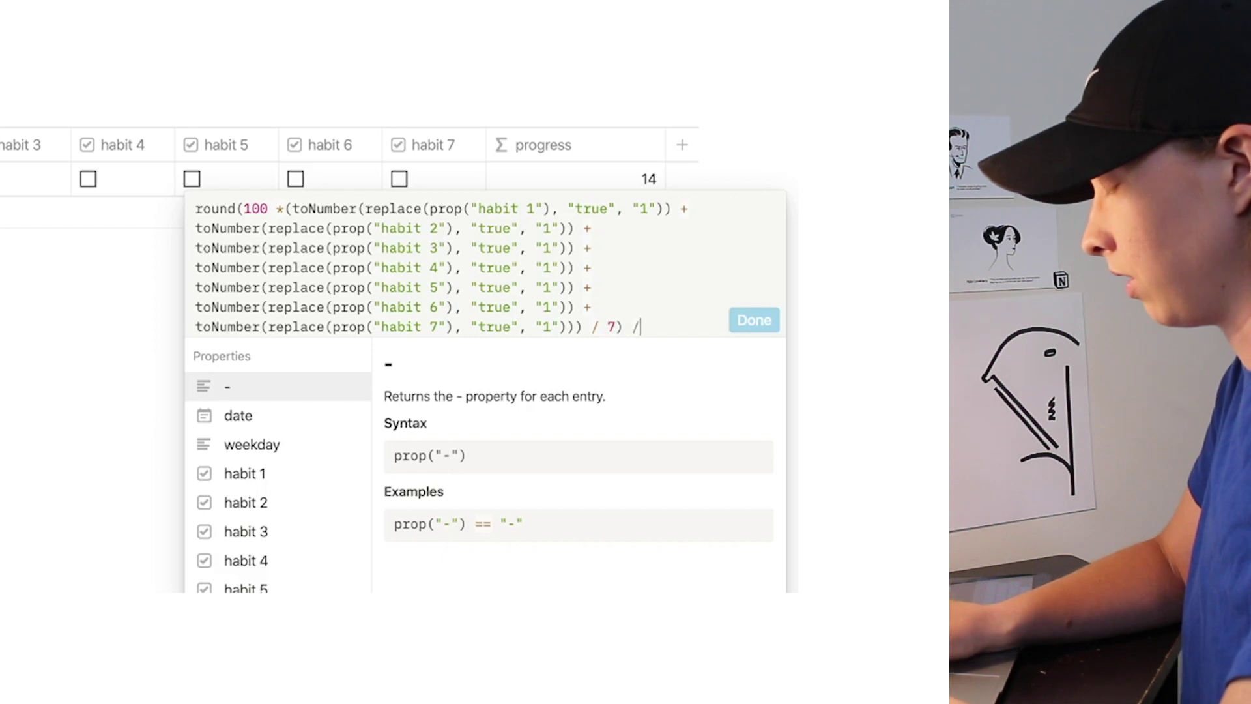
{"action": "type", "text": " /100"}
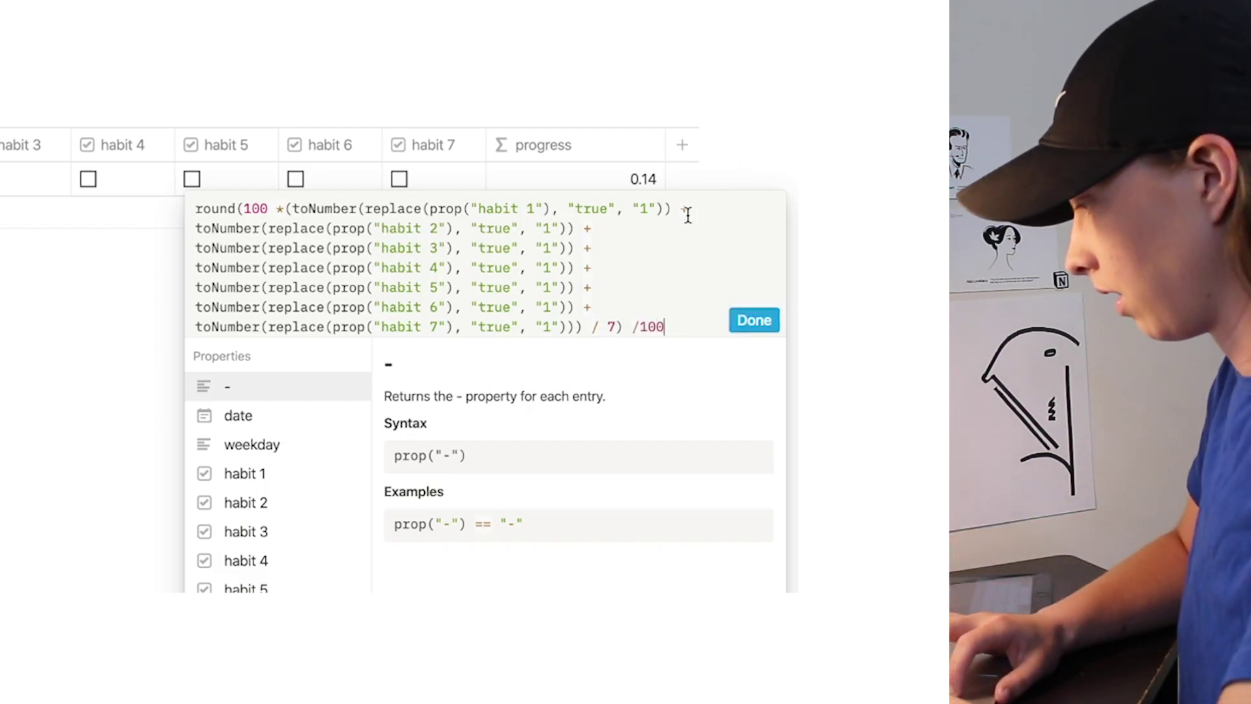
{"action": "left_click", "coordinate": [743, 320]}
Step: Format progress as Percent, then tick habit 7 and untick habit 5 for Jun 07
{"action": "left_click", "coordinate": [505, 180]}
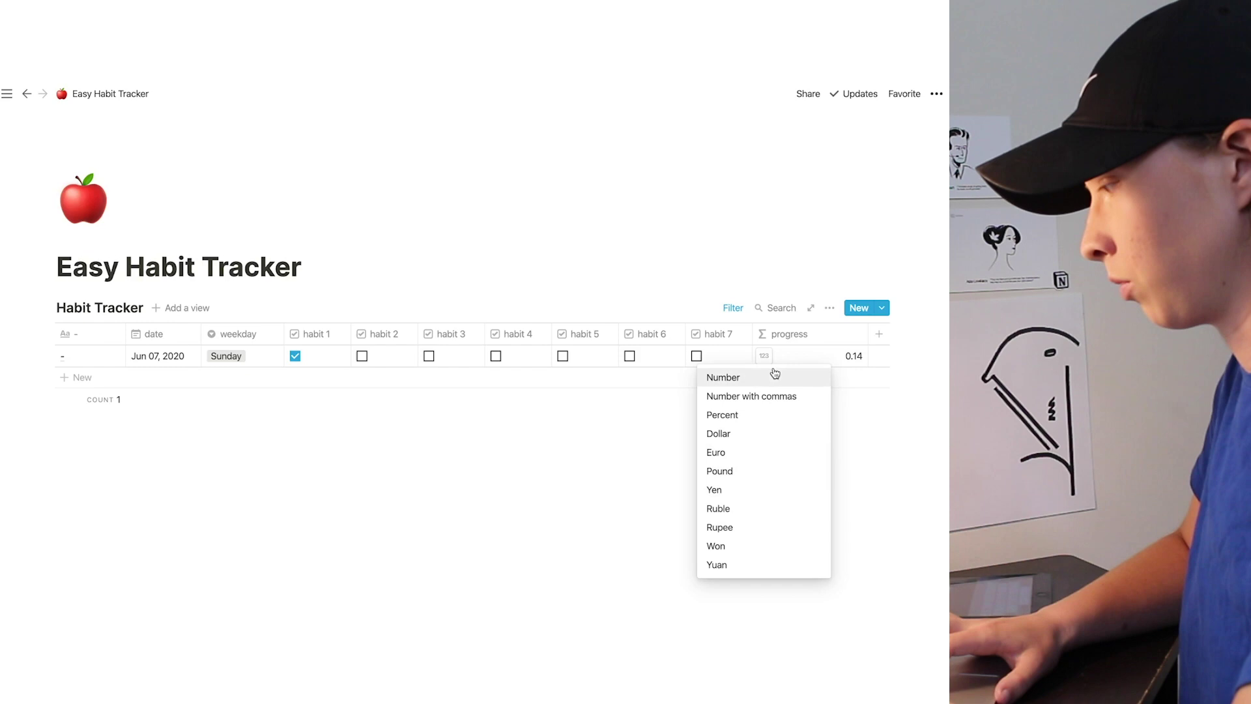
{"action": "left_click", "coordinate": [743, 416]}
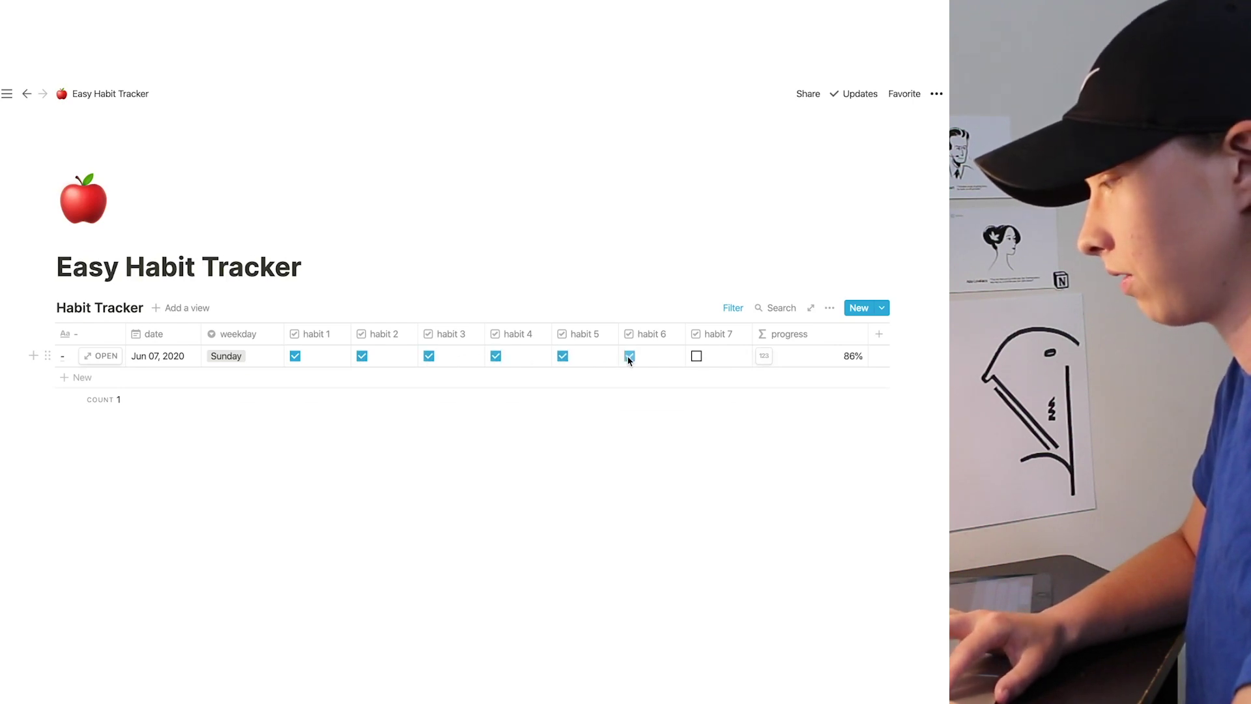
{"action": "left_click", "coordinate": [697, 356]}
{"action": "left_click", "coordinate": [563, 355]}
{"action": "left_click", "coordinate": [548, 450]}
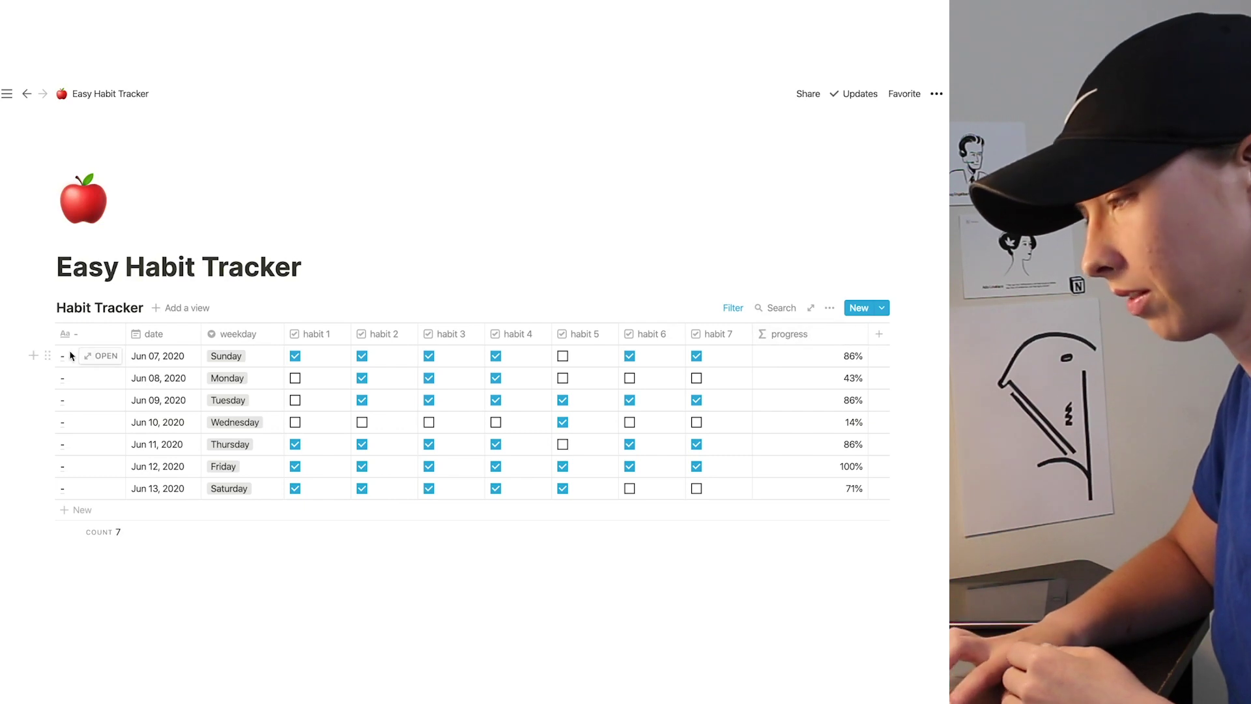
Step: Open the Jun 07 entry as a preview, start a new template, then close the unfinished editor
{"action": "left_click", "coordinate": [101, 356]}
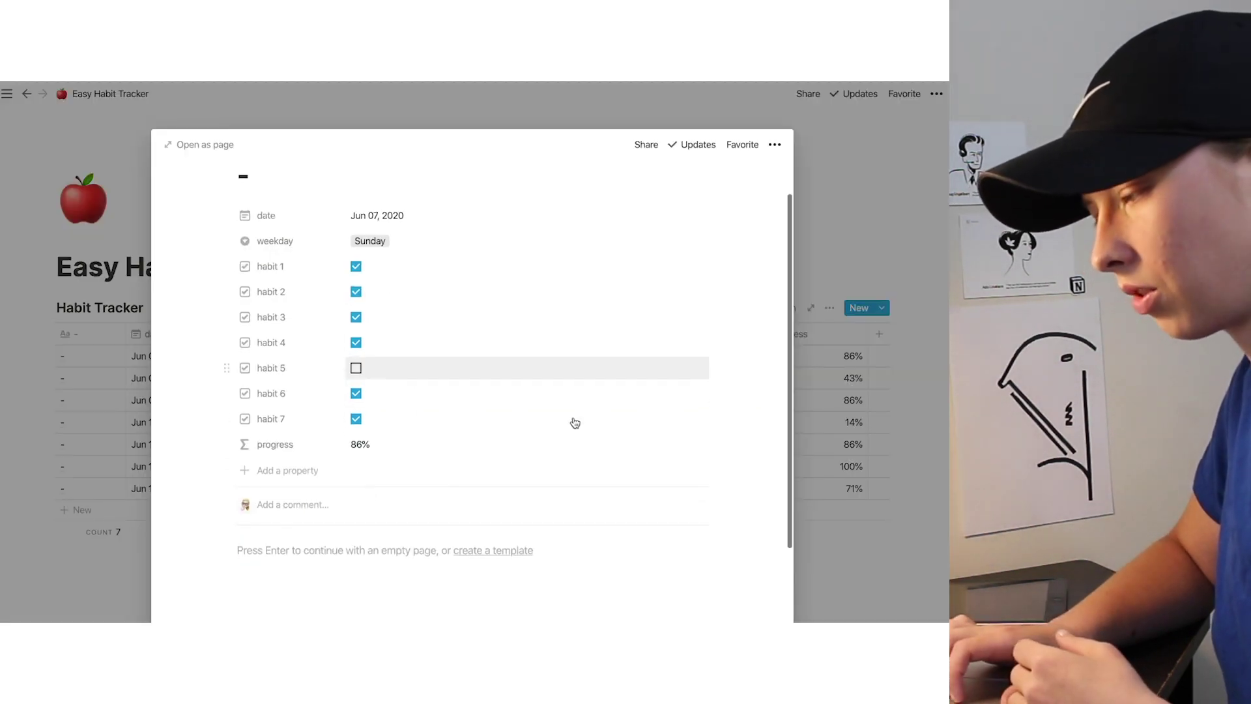
{"action": "scroll", "coordinate": [575, 423], "scroll_direction": "down", "scroll_amount": 2}
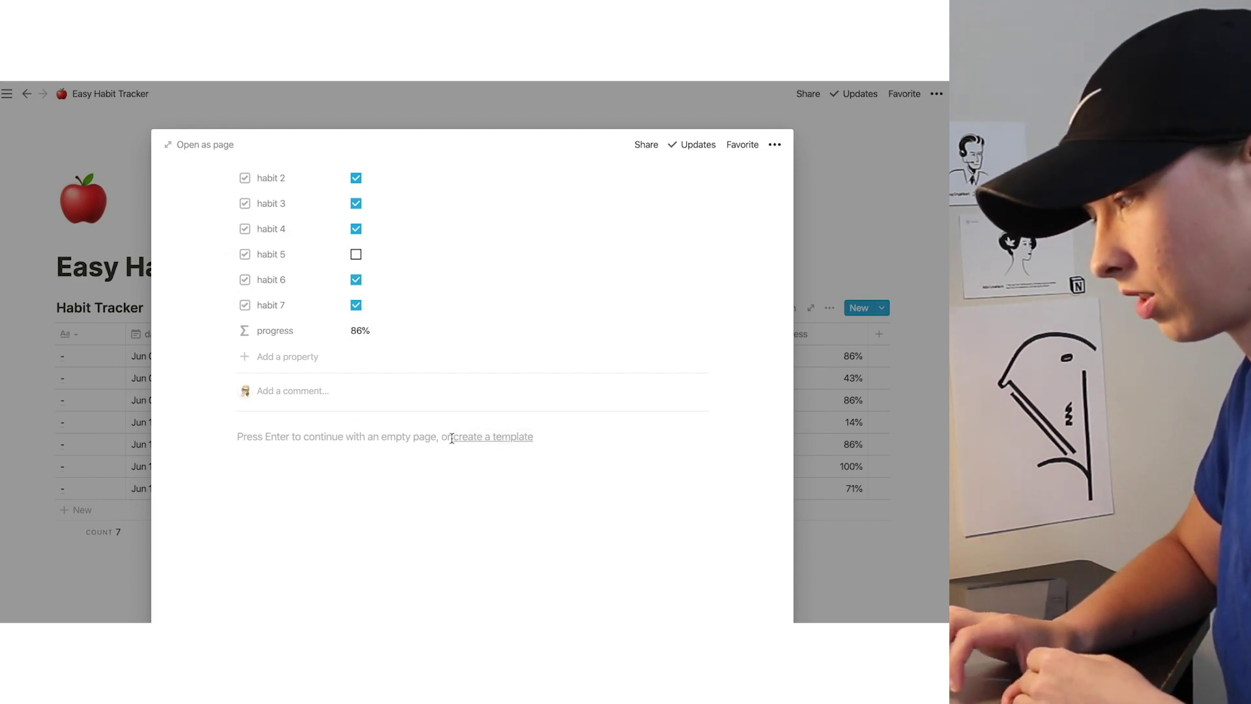
{"action": "left_click", "coordinate": [502, 442]}
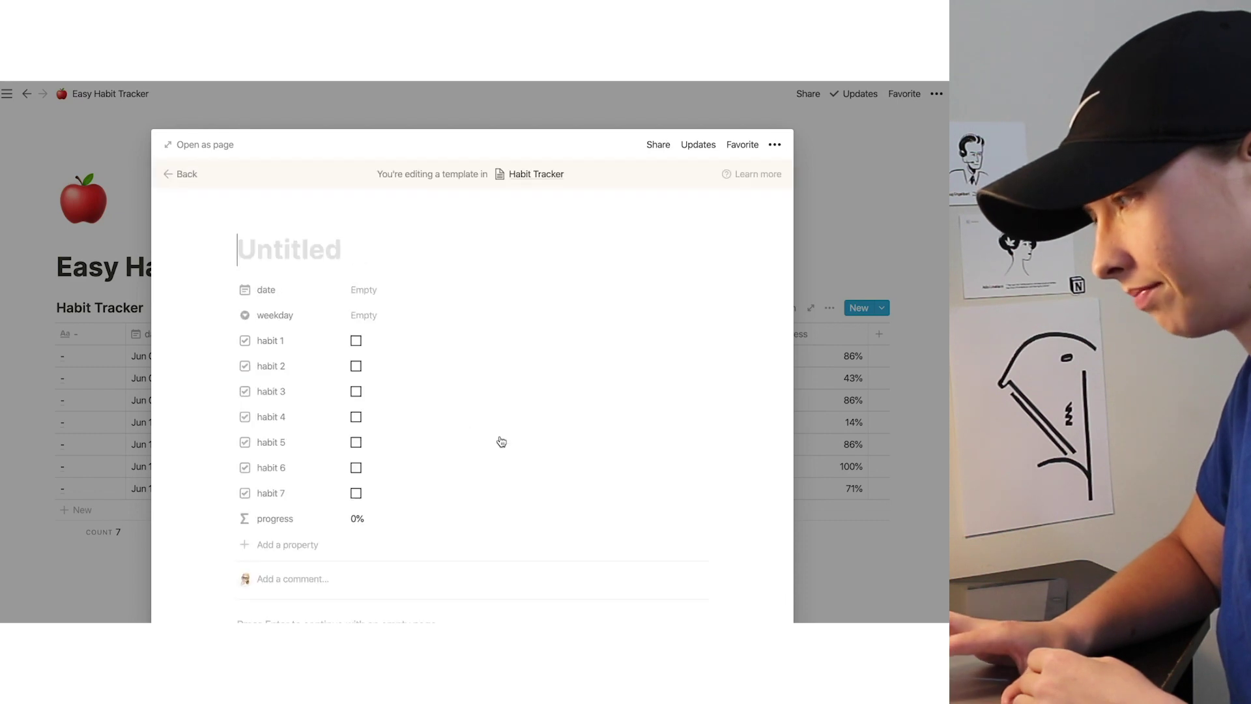
{"action": "left_click", "coordinate": [66, 345]}
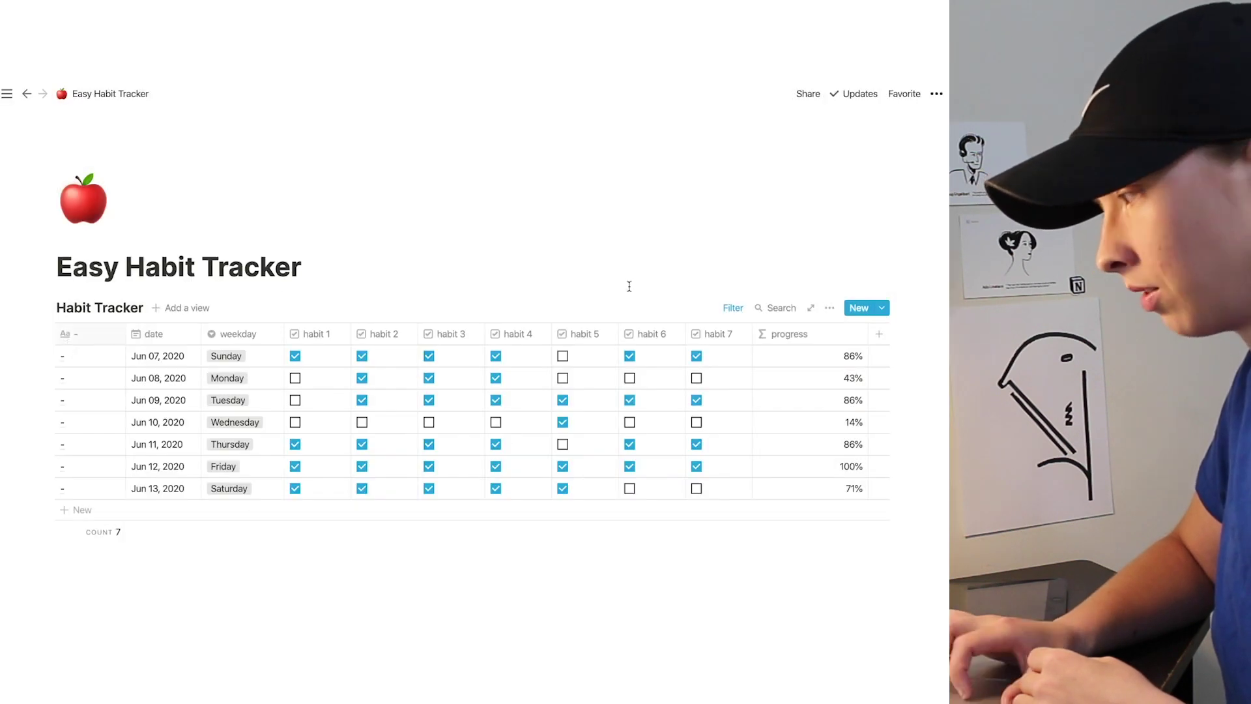
Step: Edit the Untitled Habit Tracker template and title it Poor
{"action": "left_click", "coordinate": [830, 311]}
{"action": "left_click", "coordinate": [834, 428]}
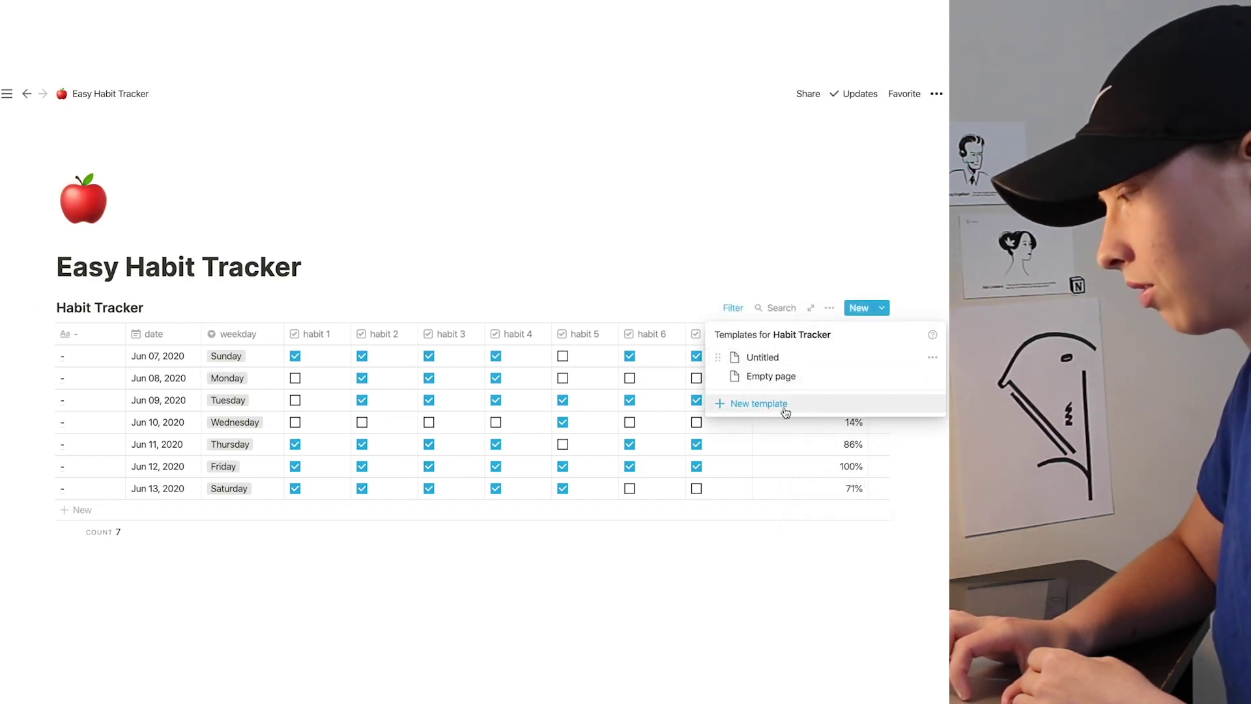
{"action": "left_click", "coordinate": [933, 360]}
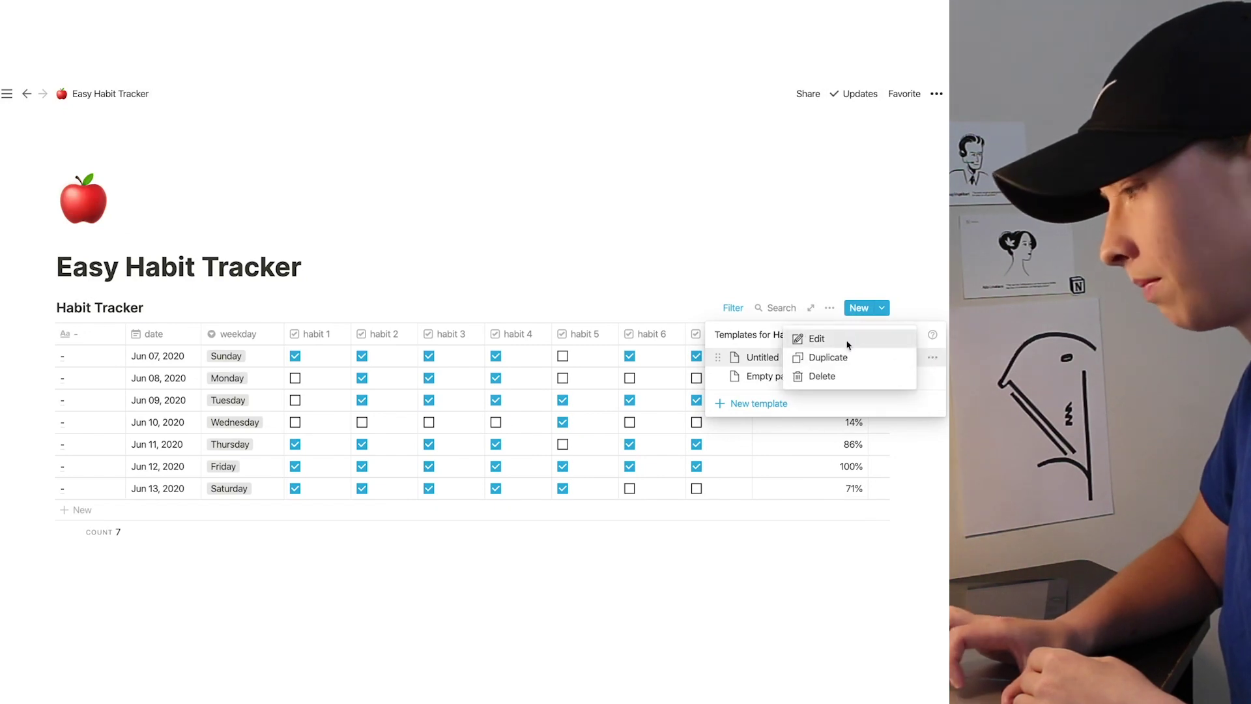
{"action": "left_click", "coordinate": [817, 339]}
{"action": "type", "text": "P"}
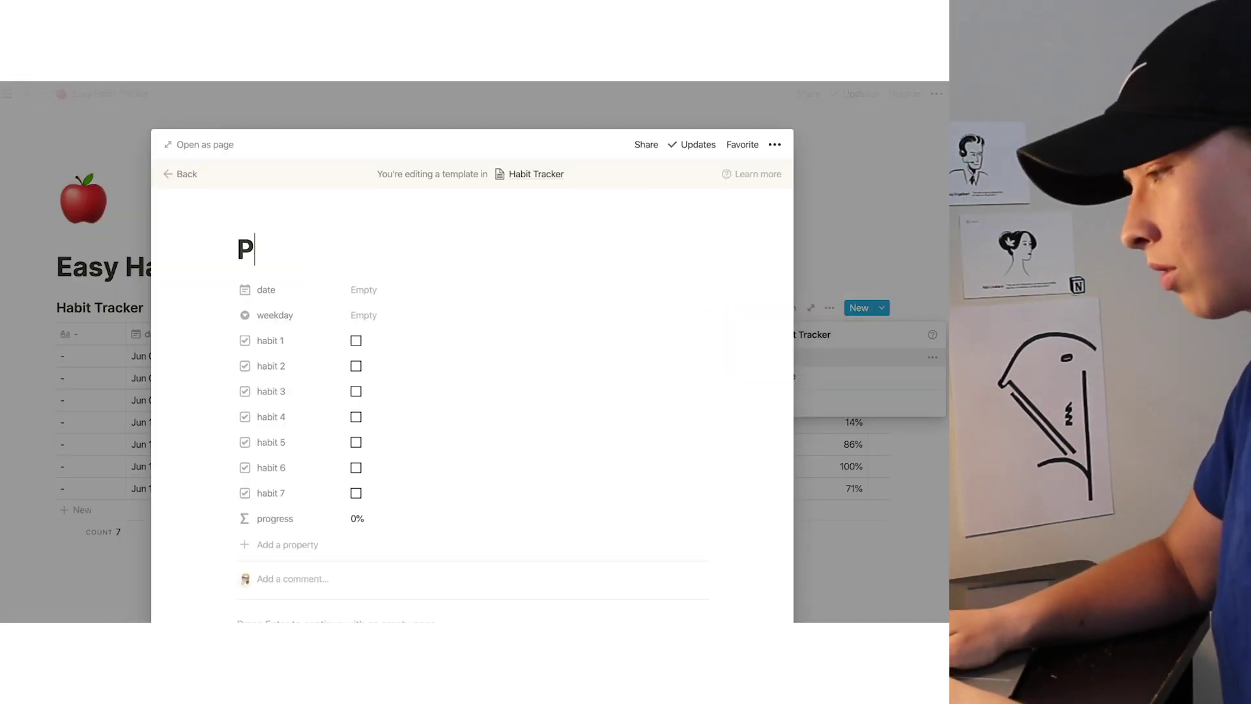
{"action": "type", "text": "oor"}
Step: Set the Poor template's icon to the hot-face emoji
{"action": "left_click", "coordinate": [255, 222]}
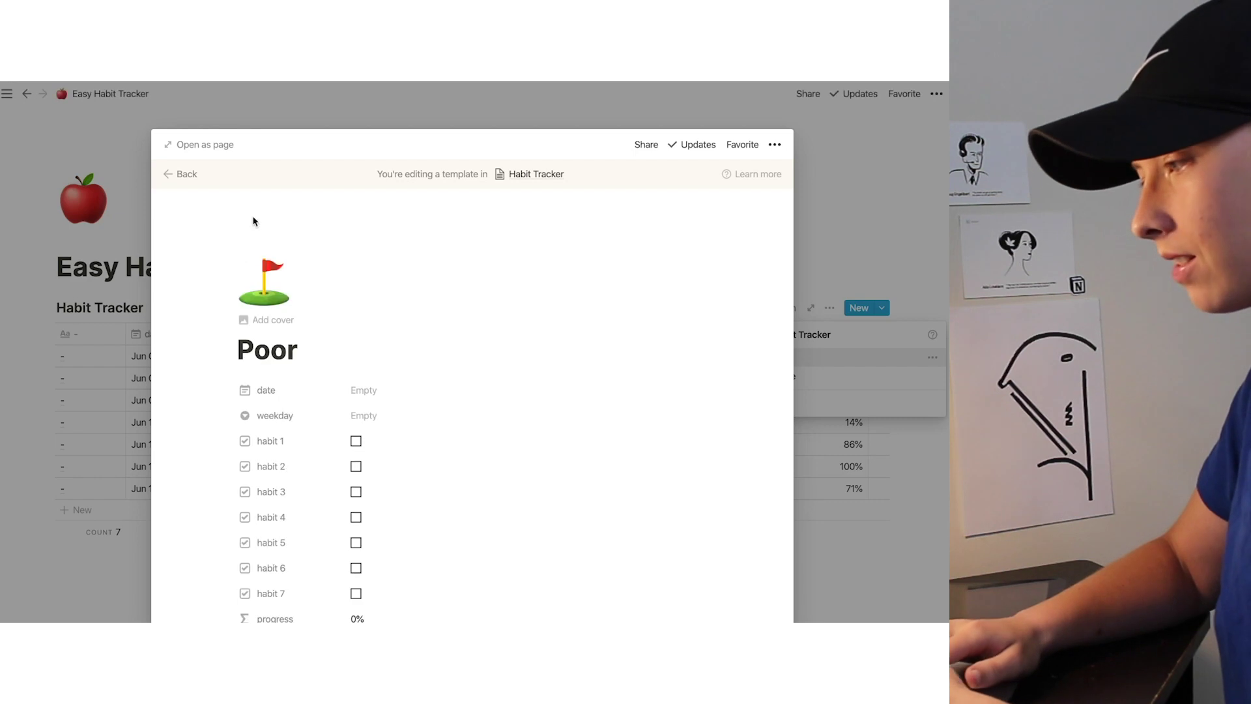
{"action": "scroll", "coordinate": [268, 280], "scroll_direction": "down", "scroll_amount": 2}
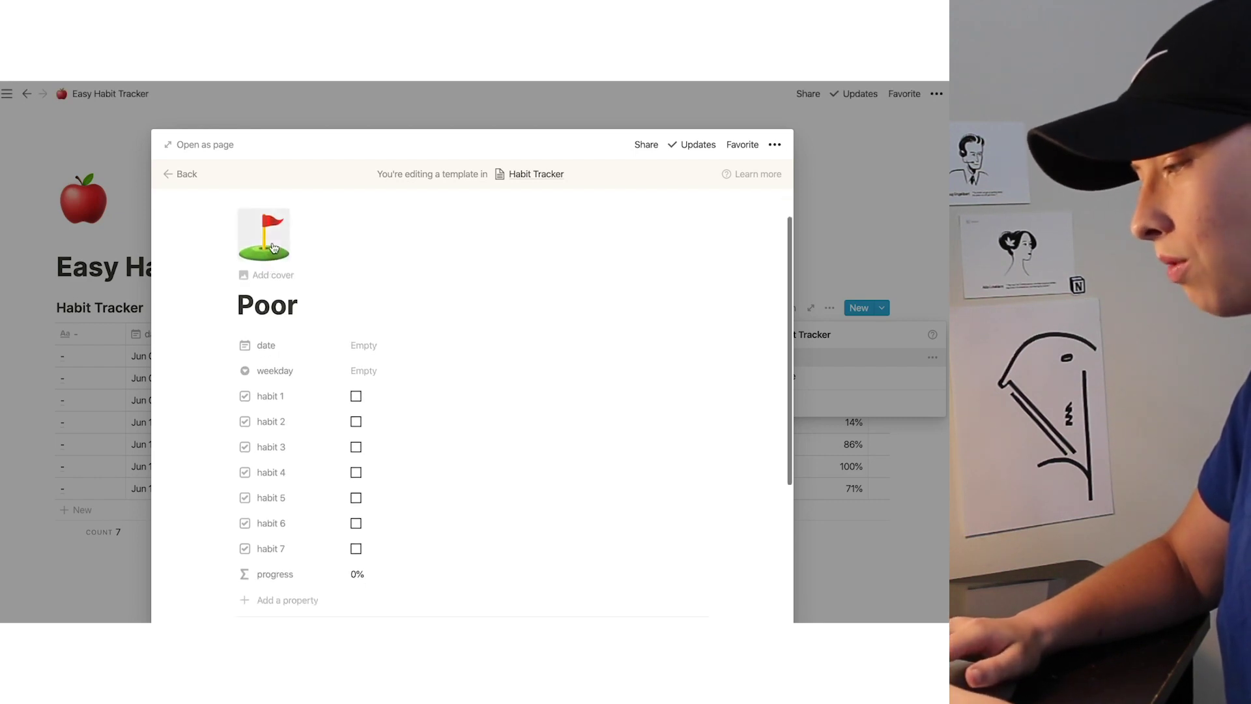
{"action": "left_click", "coordinate": [273, 249]}
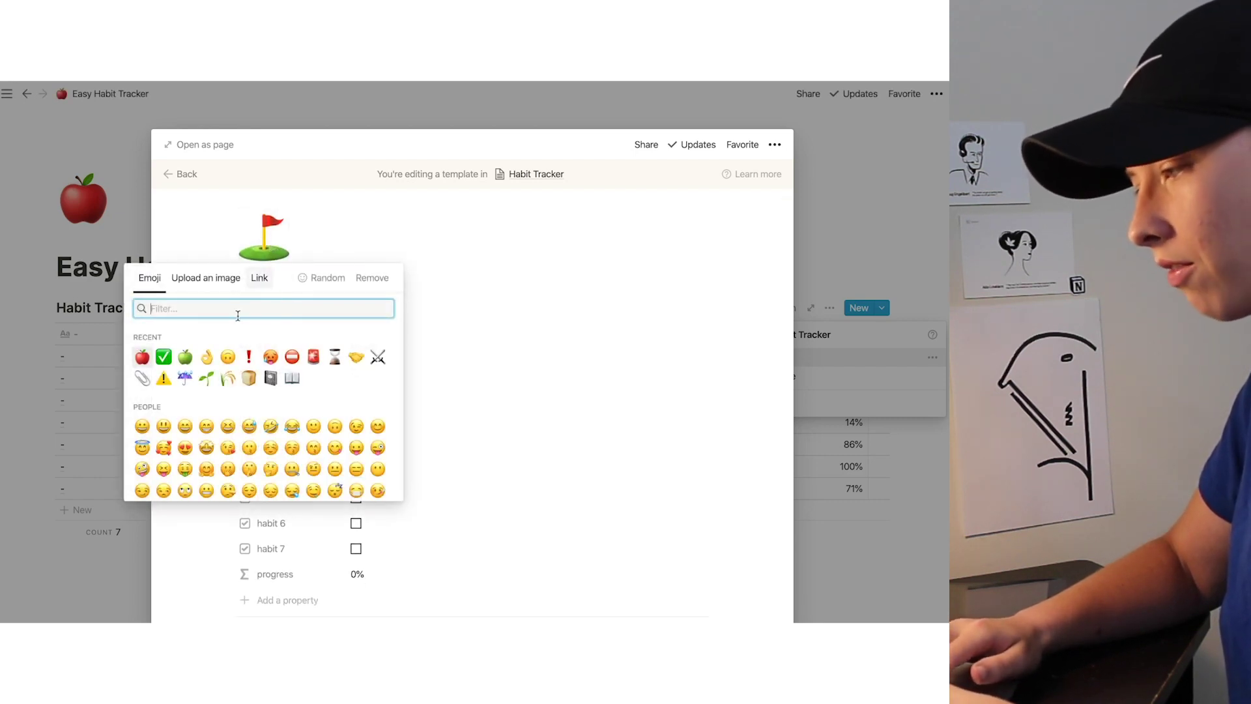
{"action": "left_click", "coordinate": [271, 356]}
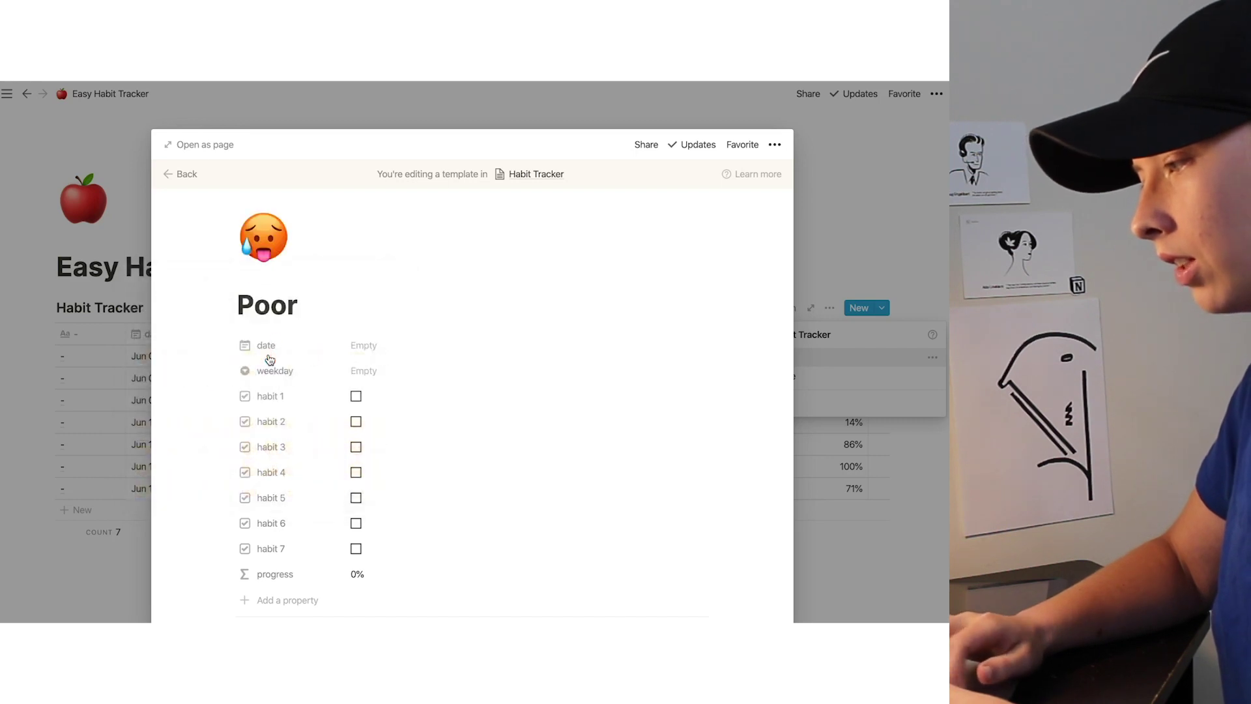
{"action": "scroll", "coordinate": [492, 228], "scroll_direction": "up", "scroll_amount": 1}
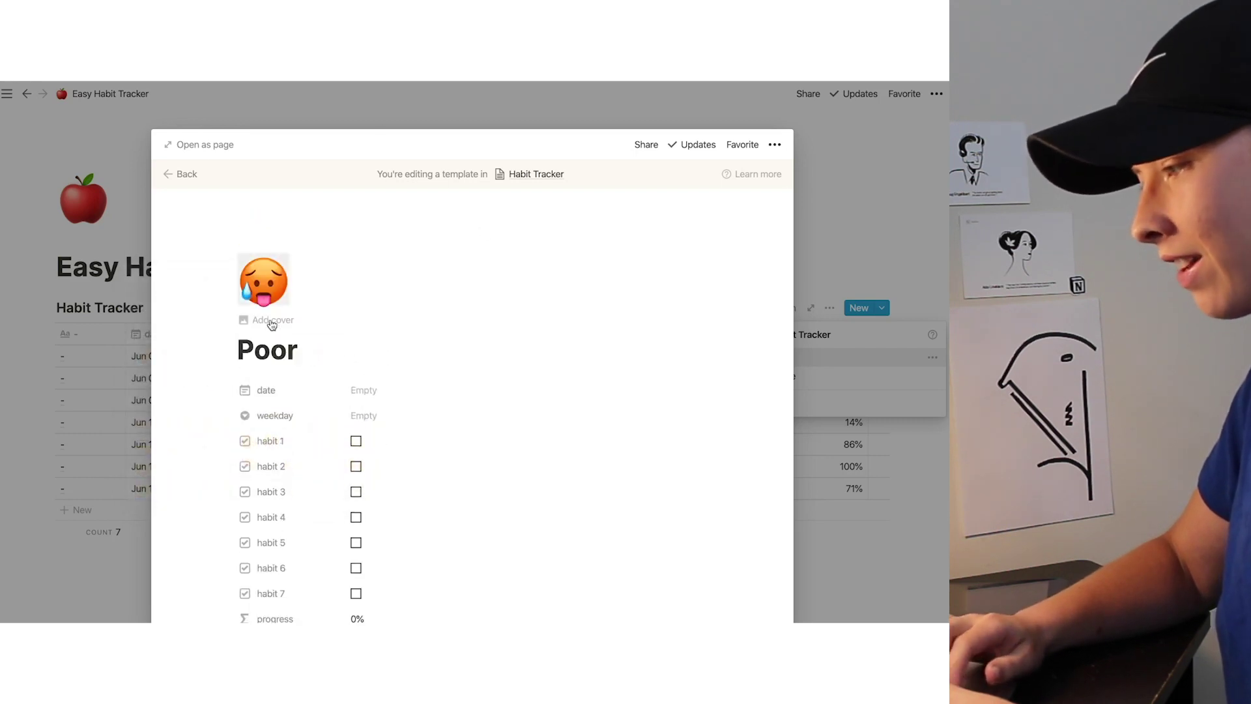
{"action": "scroll", "coordinate": [273, 325], "scroll_direction": "up", "scroll_amount": 1}
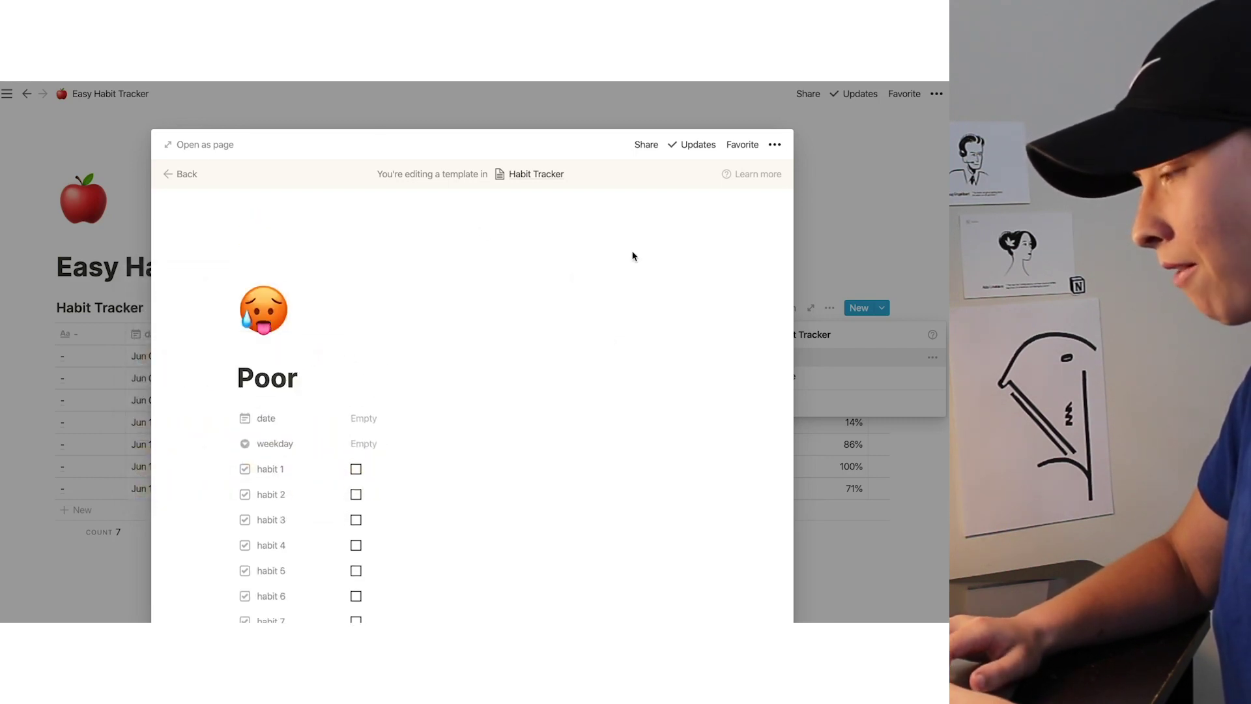
Step: Give the Poor template a solid red cover and finish editing
{"action": "mouse_move", "coordinate": [616, 256]}
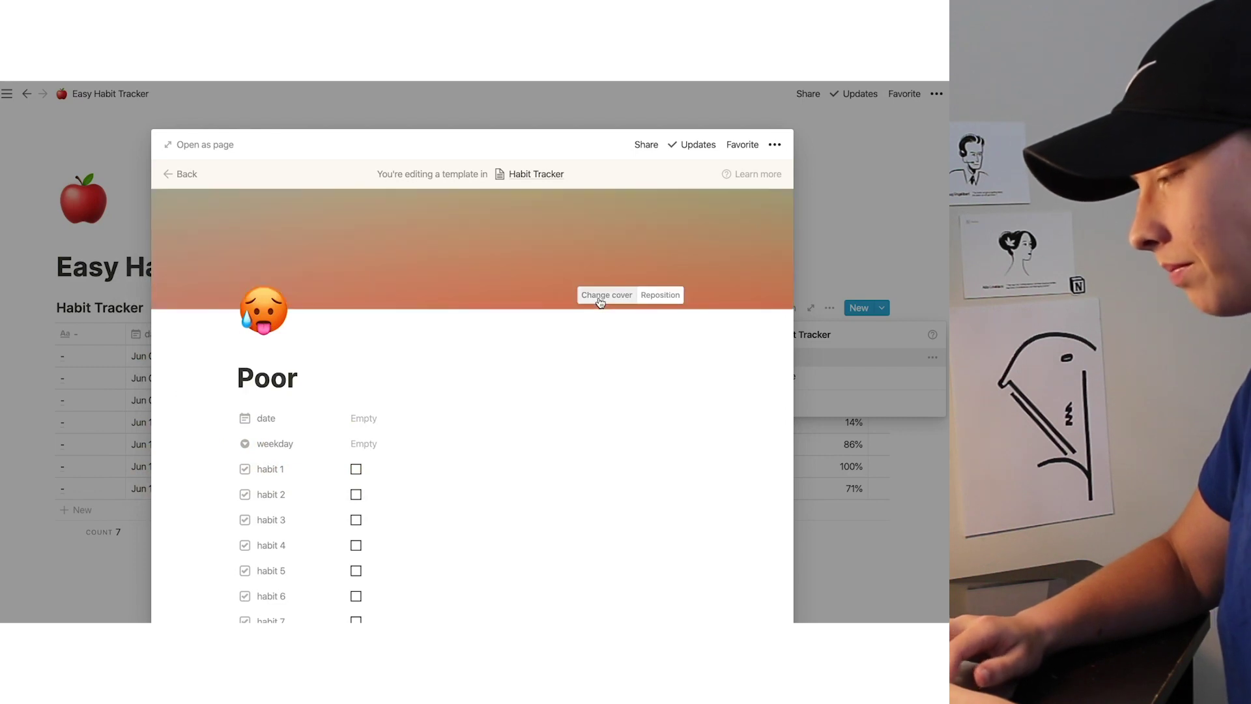
{"action": "left_click", "coordinate": [601, 298]}
{"action": "left_click", "coordinate": [496, 377]}
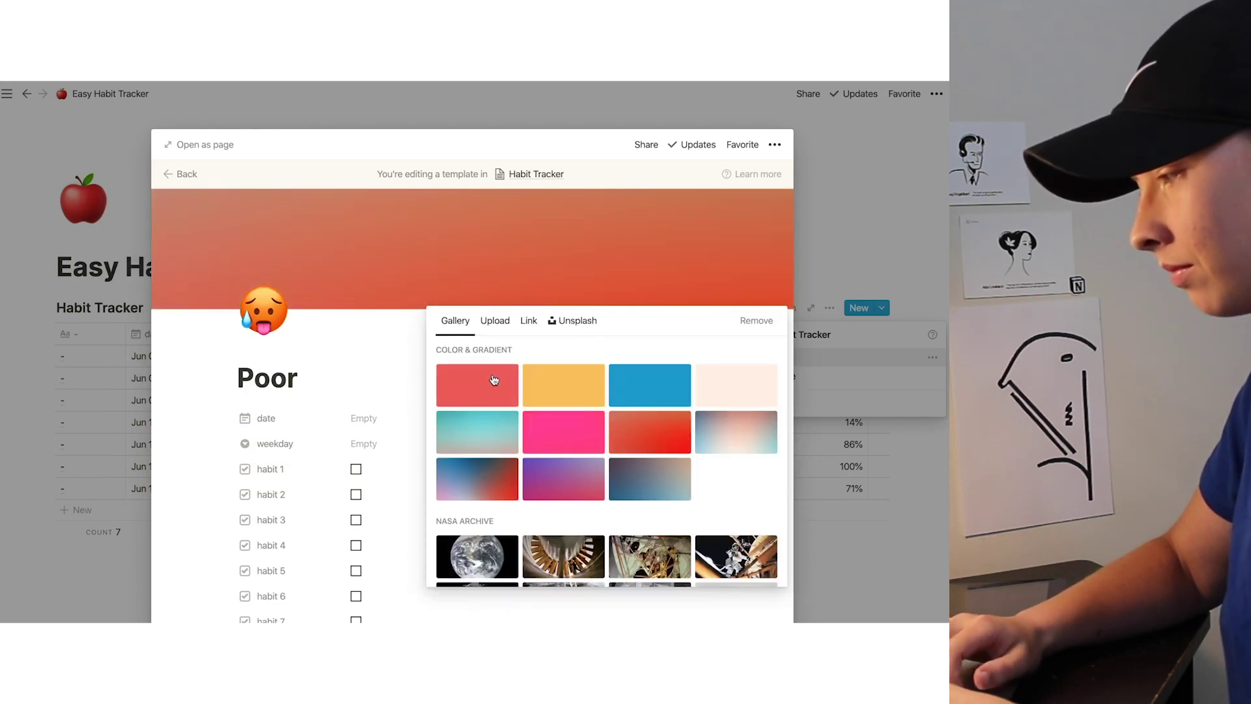
{"action": "left_click", "coordinate": [191, 348]}
{"action": "scroll", "coordinate": [347, 434], "scroll_direction": "down", "scroll_amount": 4}
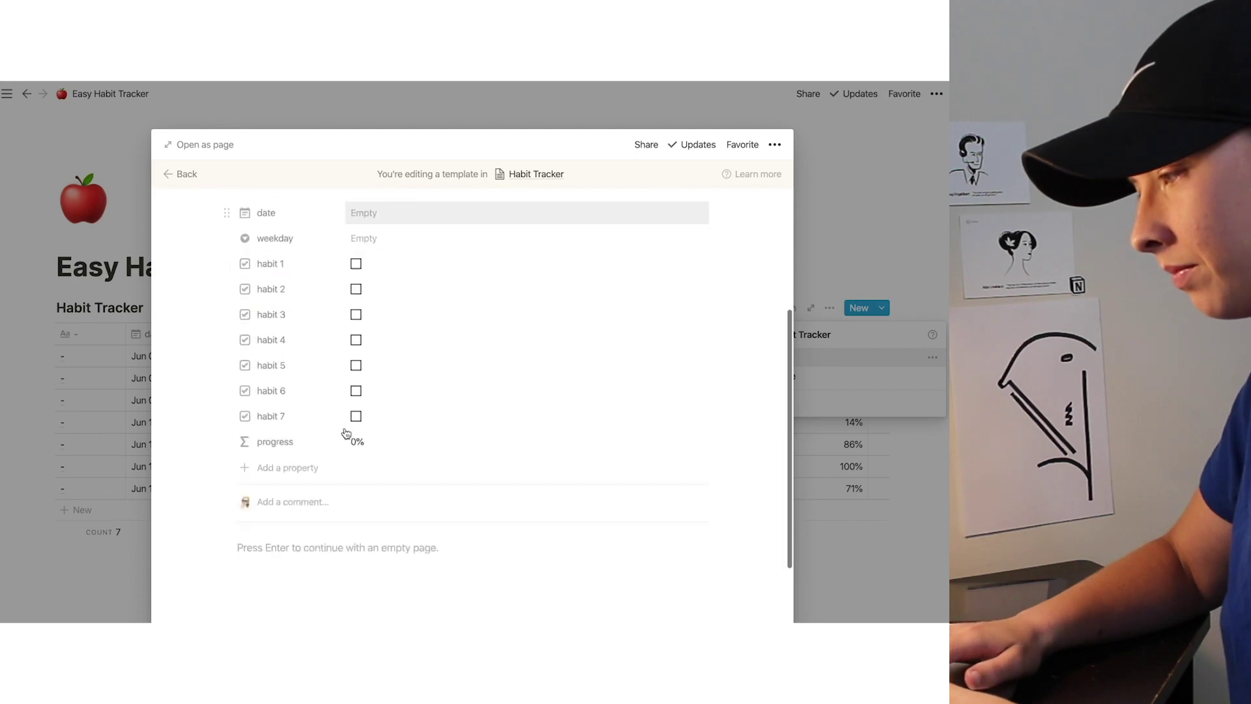
{"action": "scroll", "coordinate": [347, 434], "scroll_direction": "up", "scroll_amount": 4}
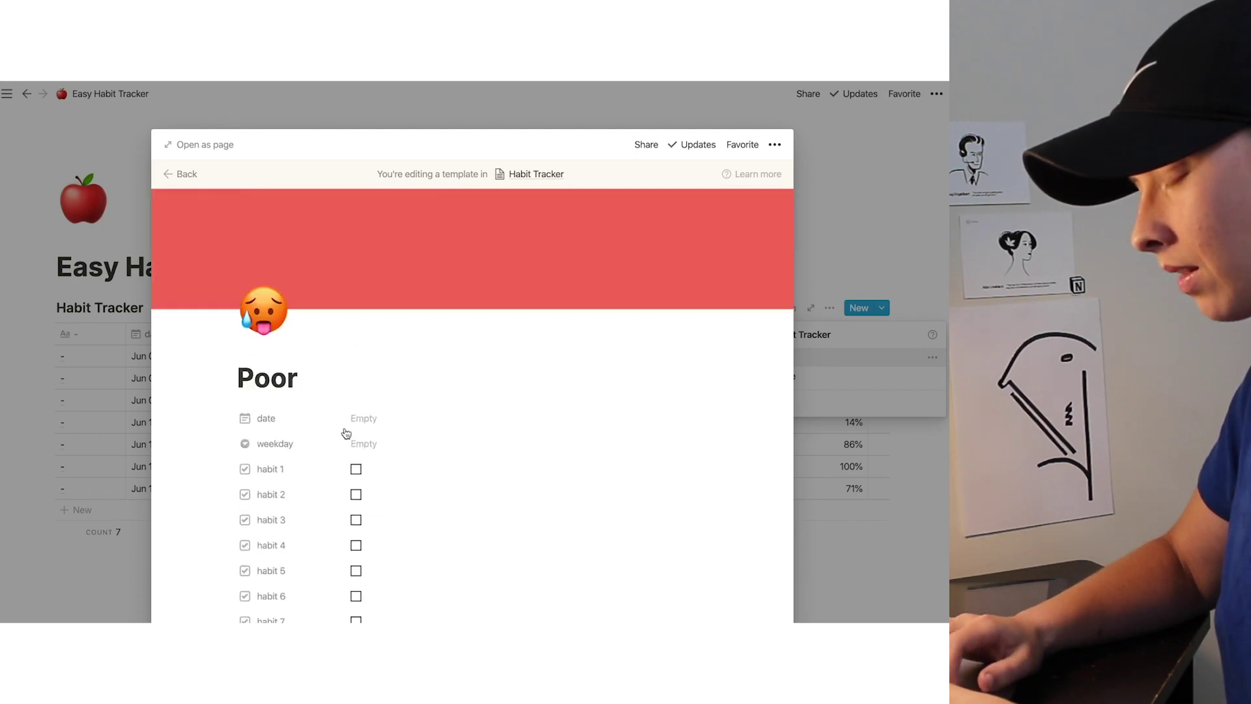
{"action": "left_click", "coordinate": [181, 174]}
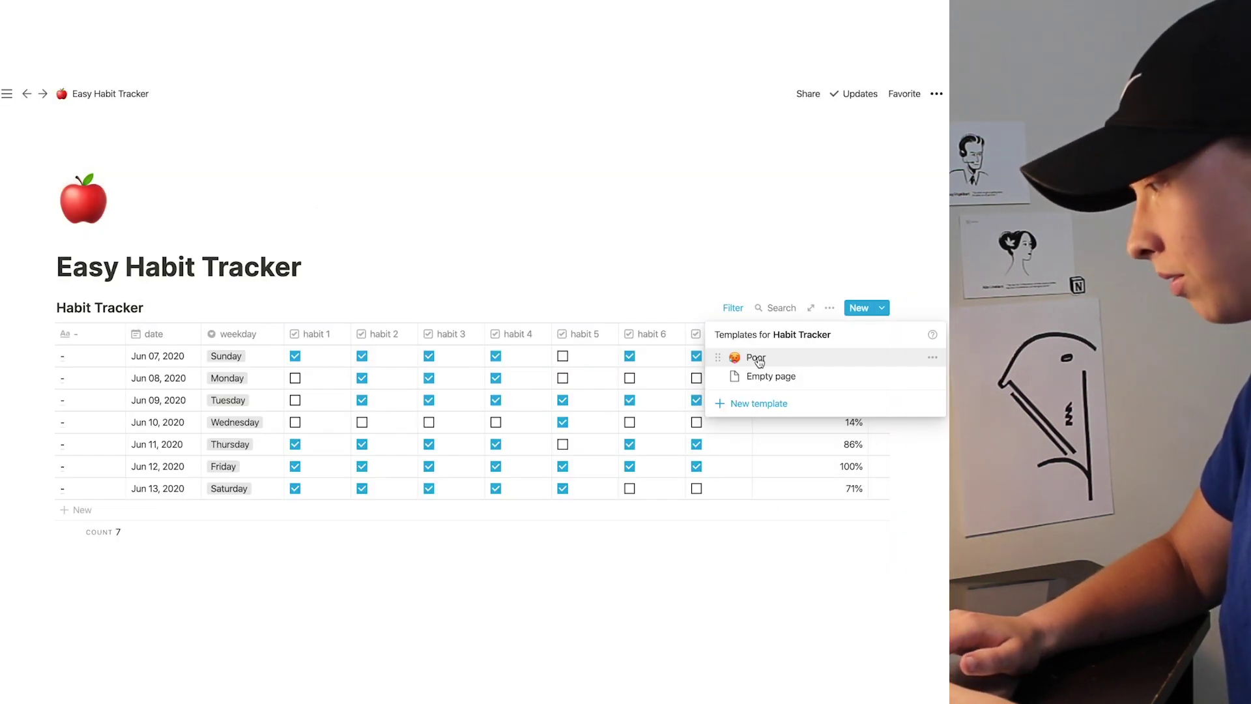
{"action": "left_click", "coordinate": [381, 285]}
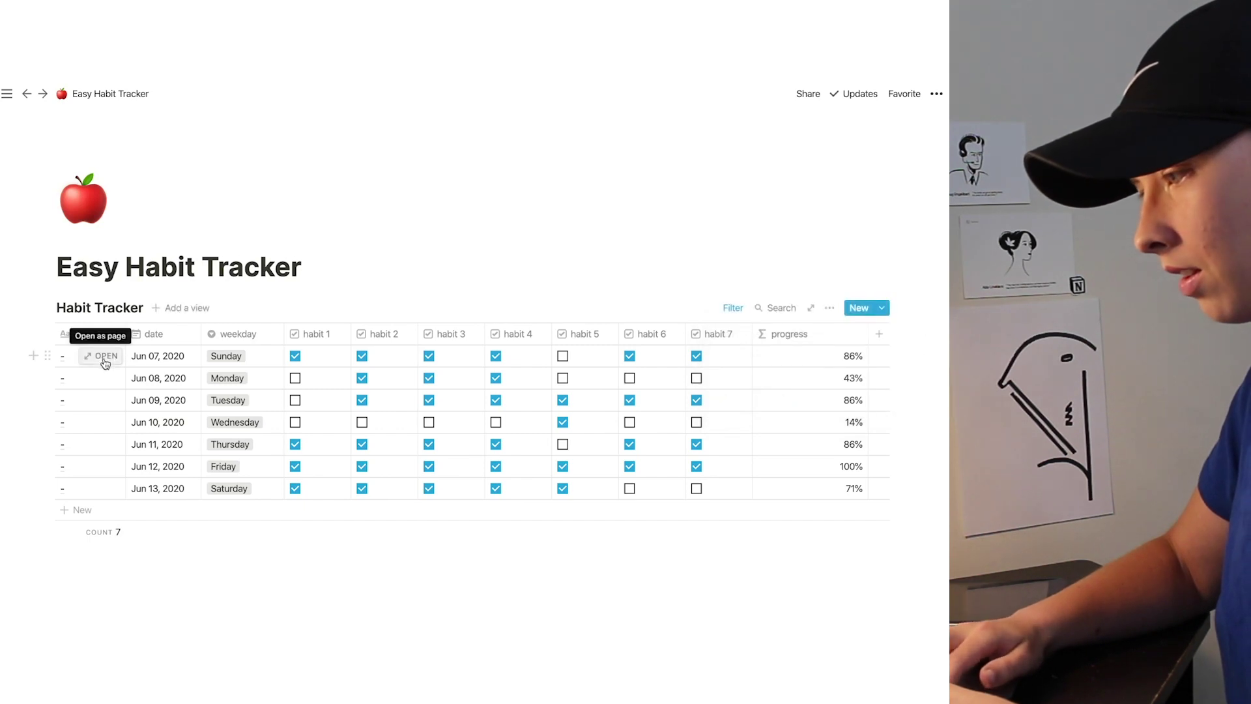
{"action": "left_click", "coordinate": [101, 356]}
{"action": "scroll", "coordinate": [335, 489], "scroll_direction": "down", "scroll_amount": 3}
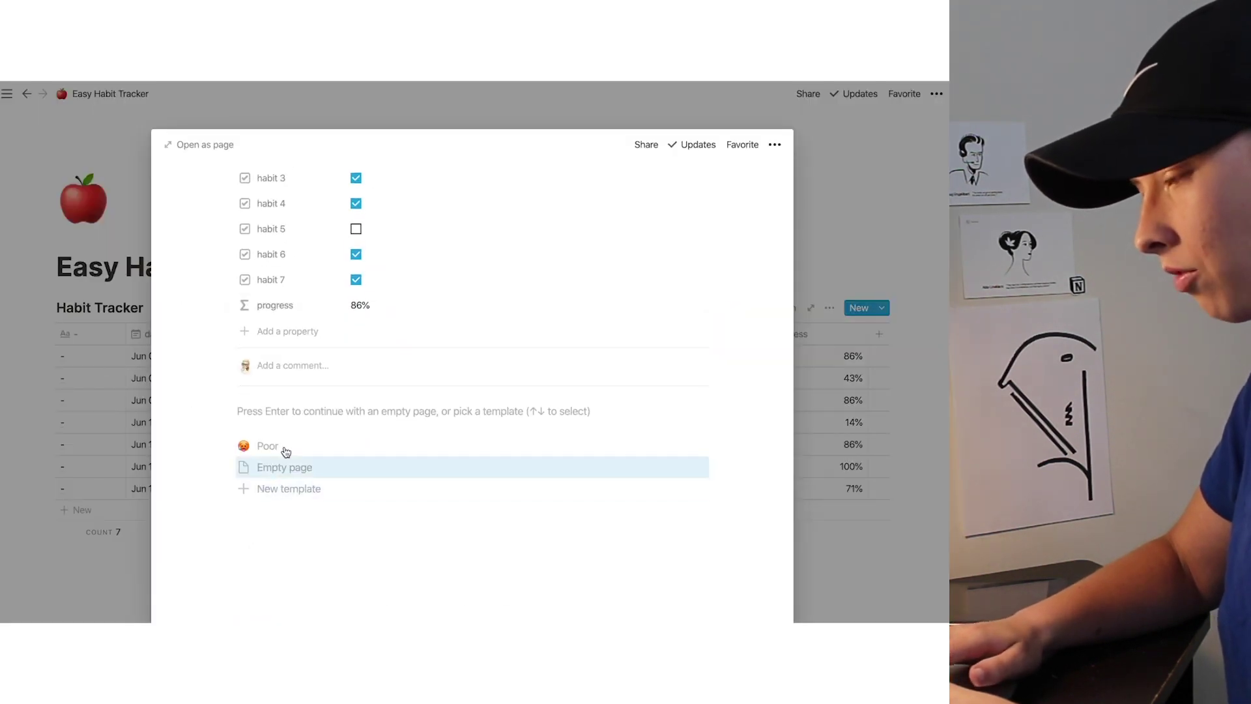
{"action": "scroll", "coordinate": [285, 451], "scroll_direction": "up", "scroll_amount": 2}
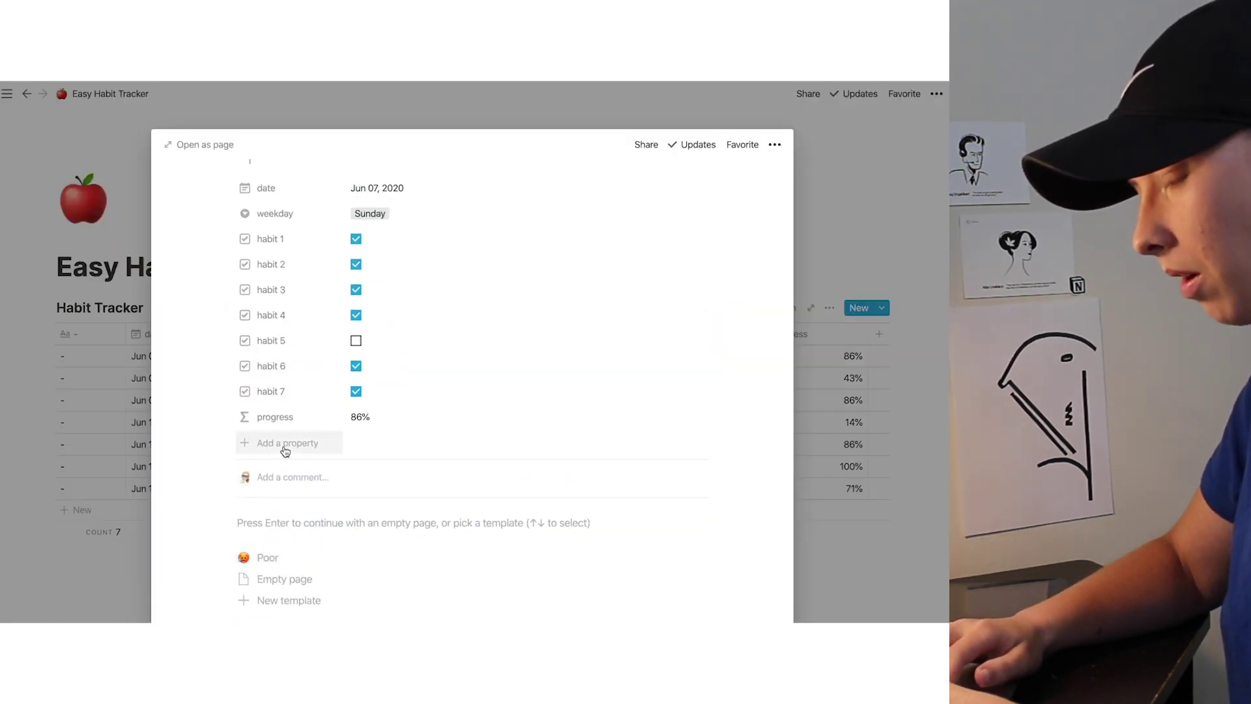
{"action": "scroll", "coordinate": [285, 451], "scroll_direction": "down", "scroll_amount": 2}
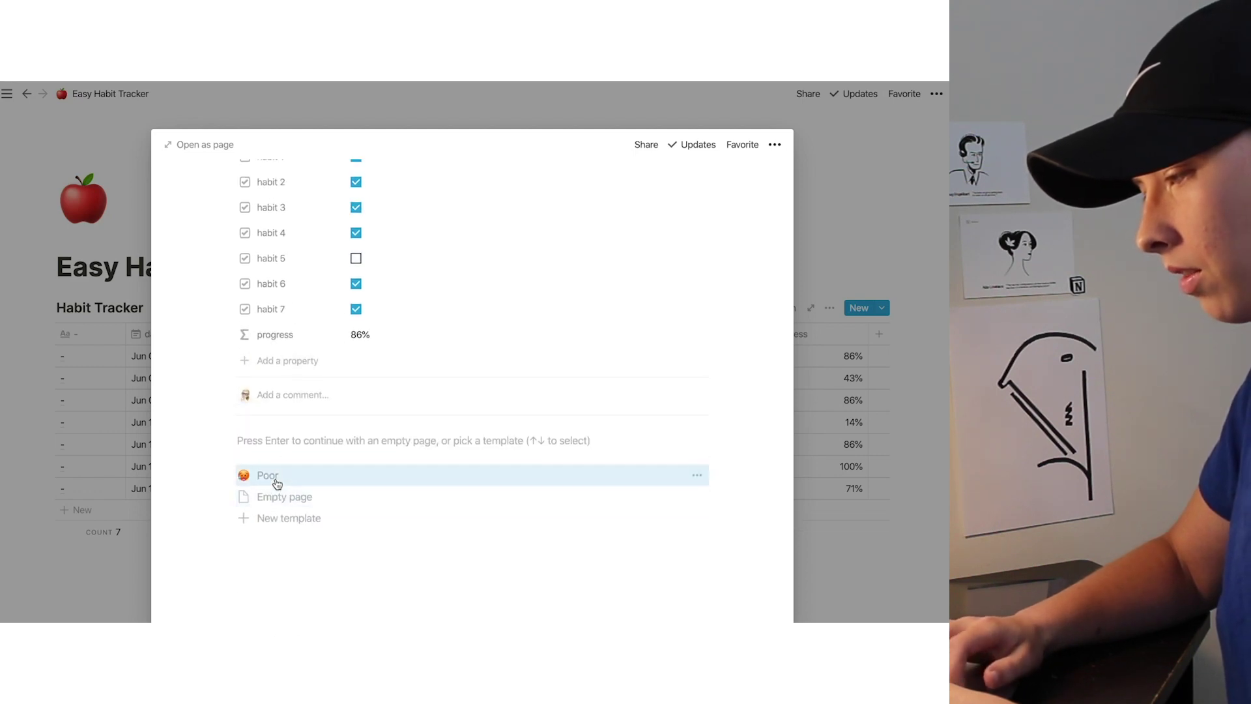
{"action": "left_click", "coordinate": [278, 479]}
{"action": "scroll", "coordinate": [277, 483], "scroll_direction": "up", "scroll_amount": 4}
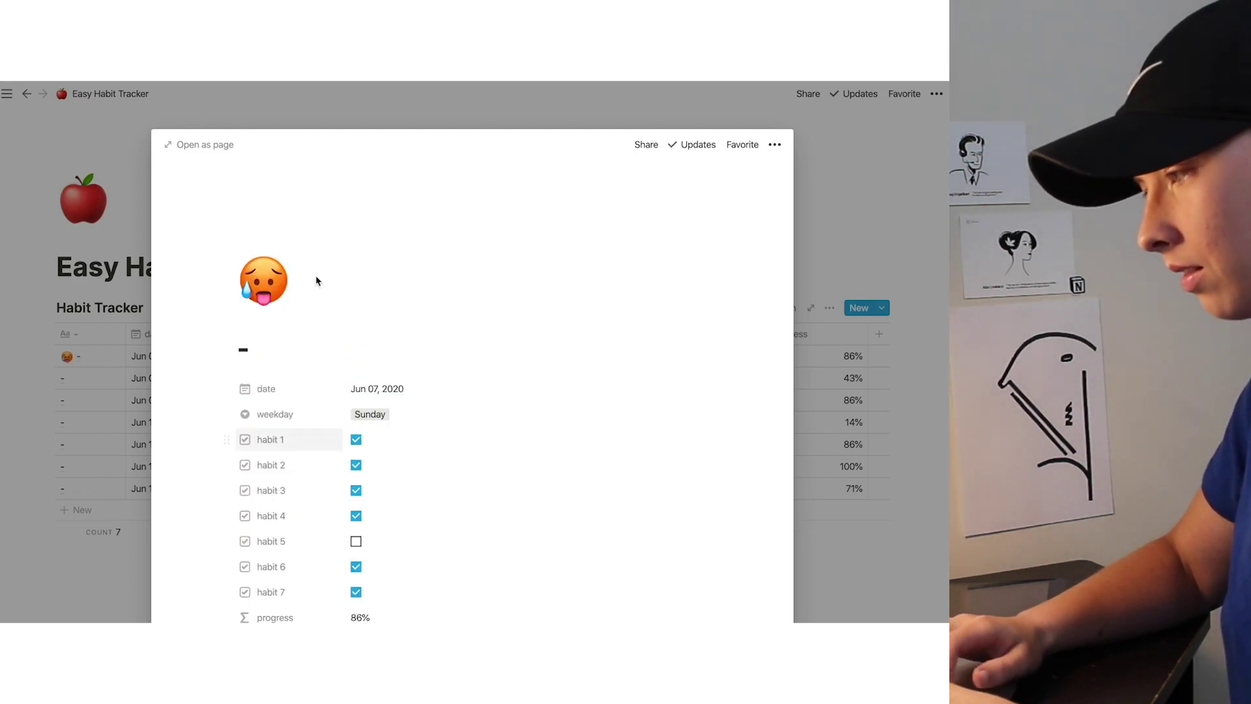
{"action": "key", "text": "ctrl+z"}
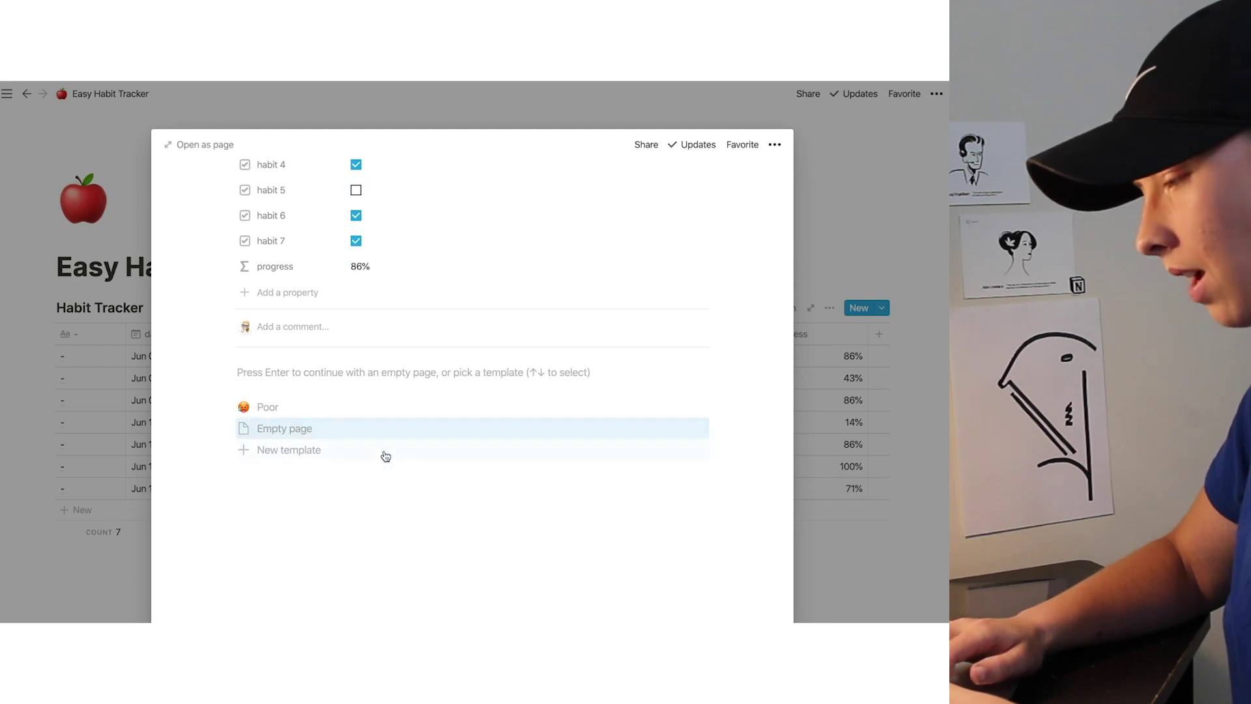
Step: Create a new template titled Weak with a red exclamation mark icon
{"action": "left_click", "coordinate": [372, 452]}
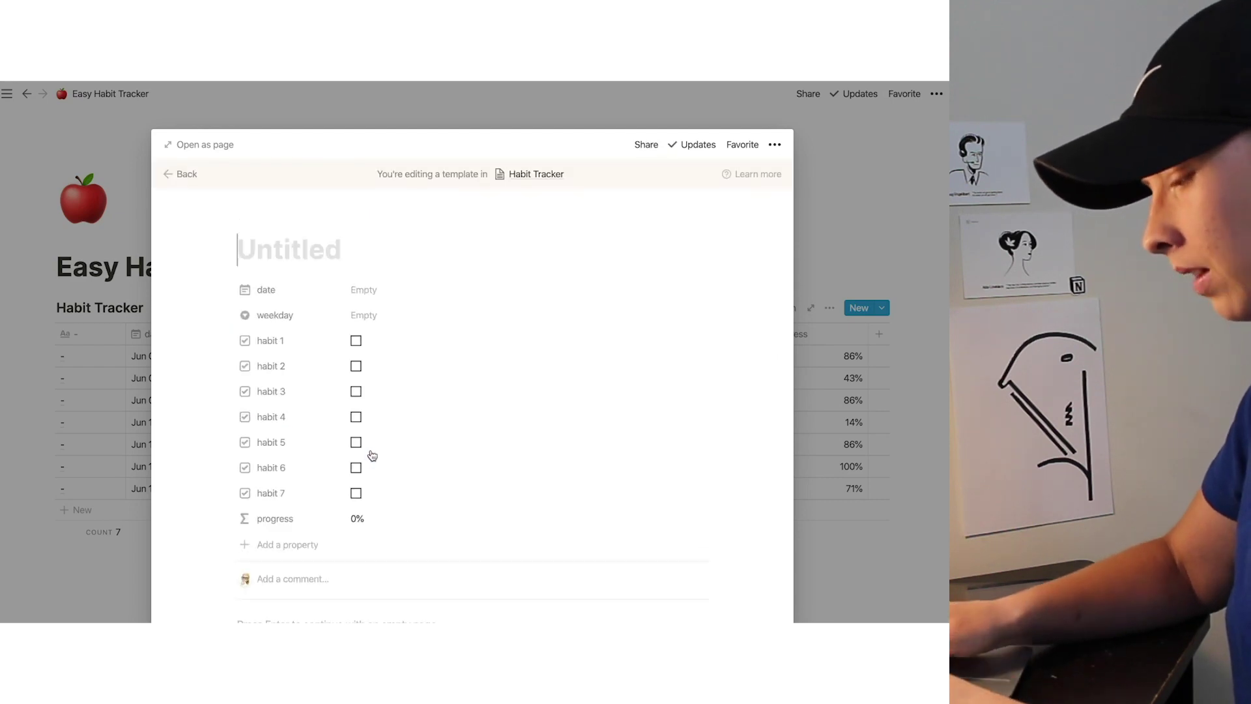
{"action": "type", "text": "S"}
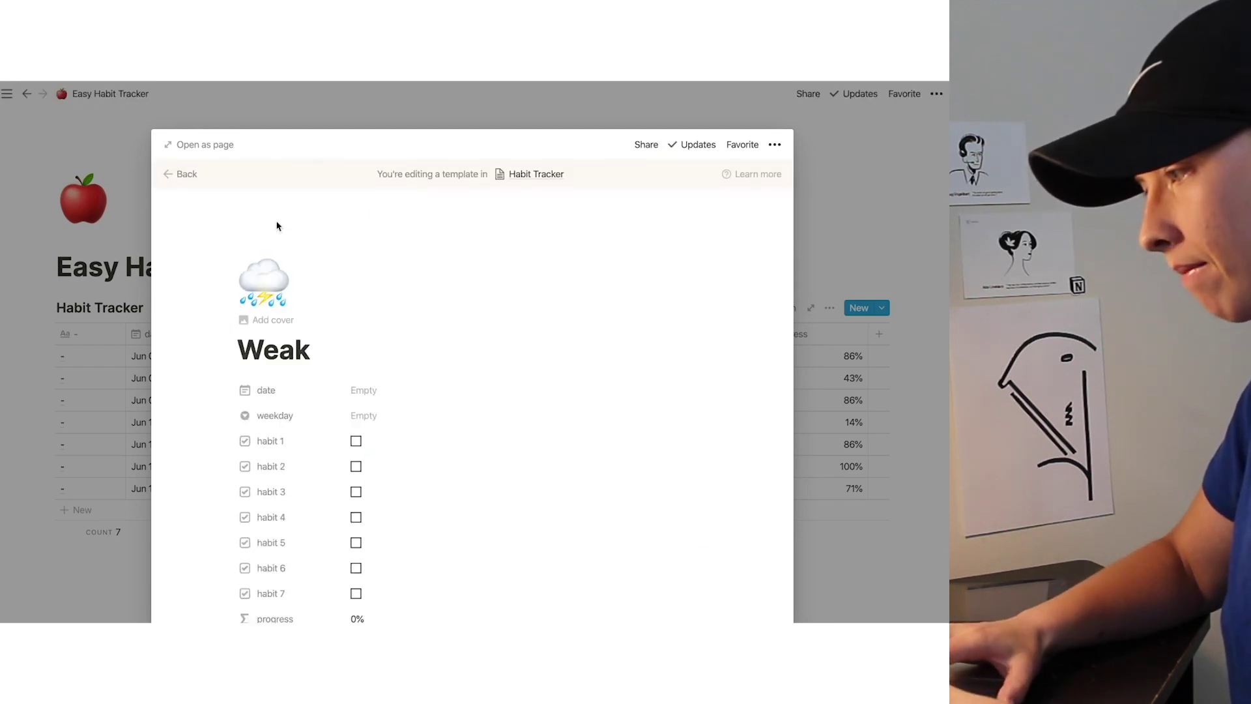
{"action": "left_click", "coordinate": [267, 268]}
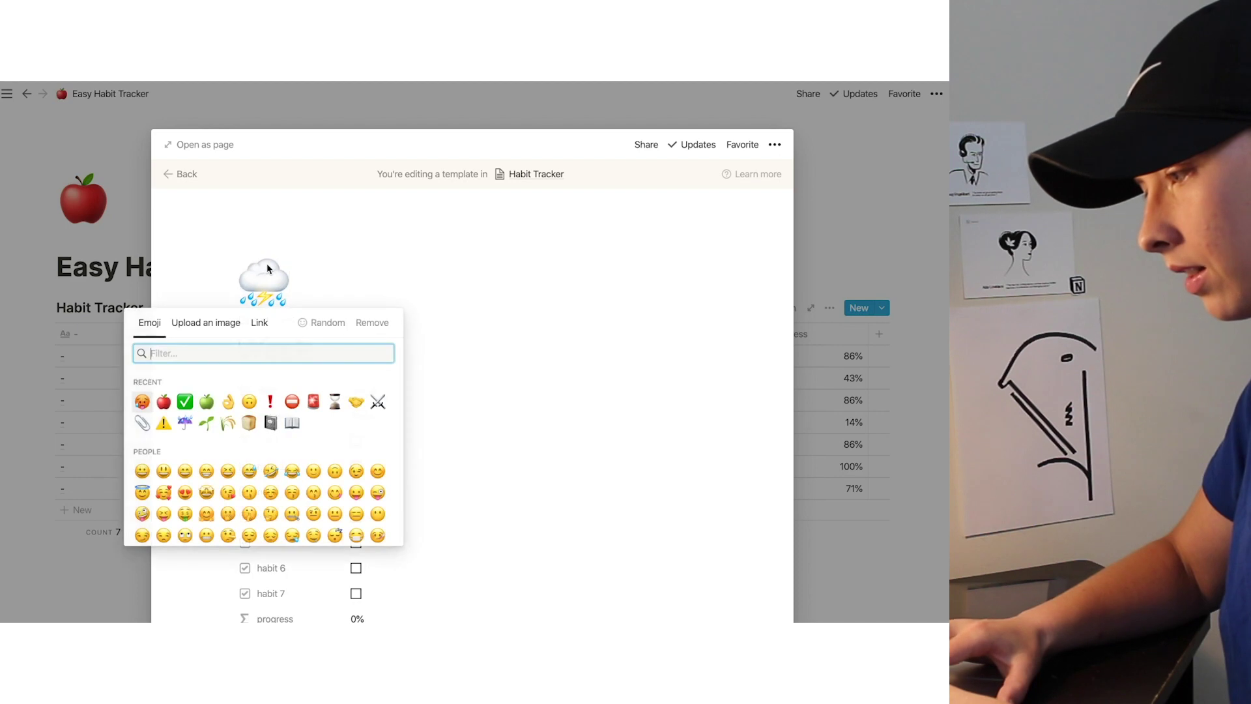
{"action": "left_click", "coordinate": [270, 402]}
Step: Add a solid red cover and complete the title as 'Weak (25-40)'
{"action": "left_click", "coordinate": [273, 319]}
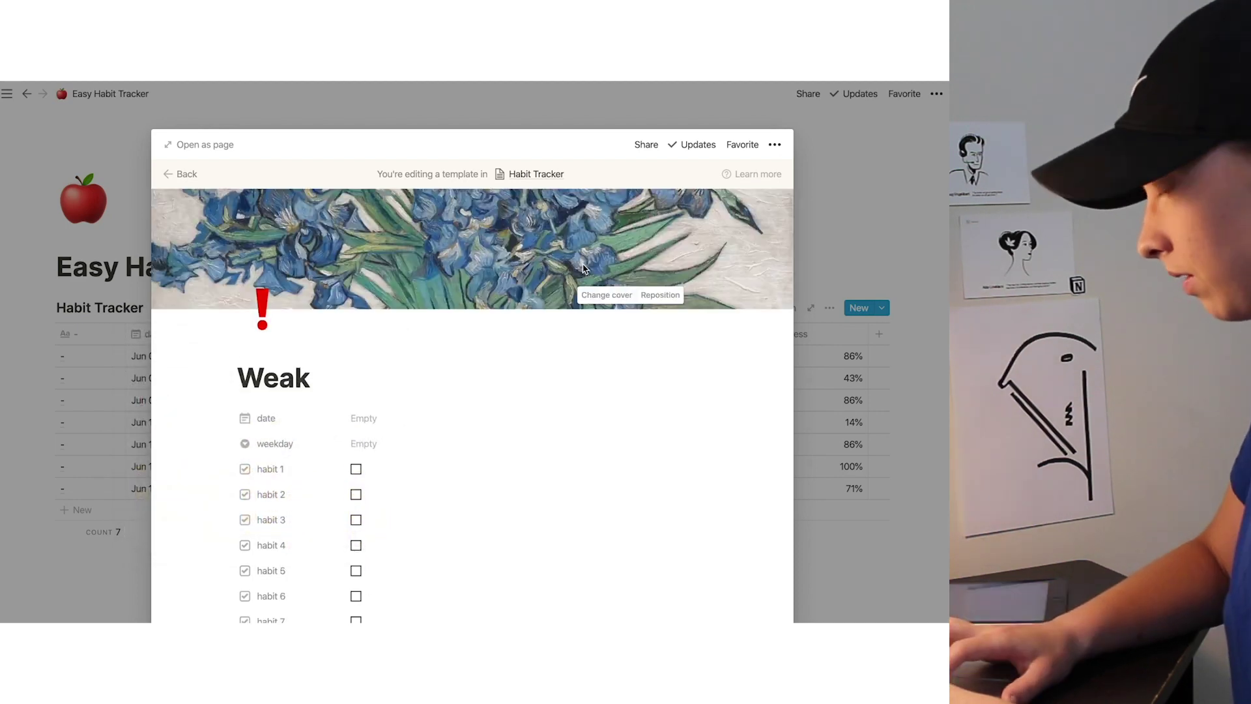
{"action": "left_click", "coordinate": [608, 297]}
{"action": "left_click", "coordinate": [464, 386]}
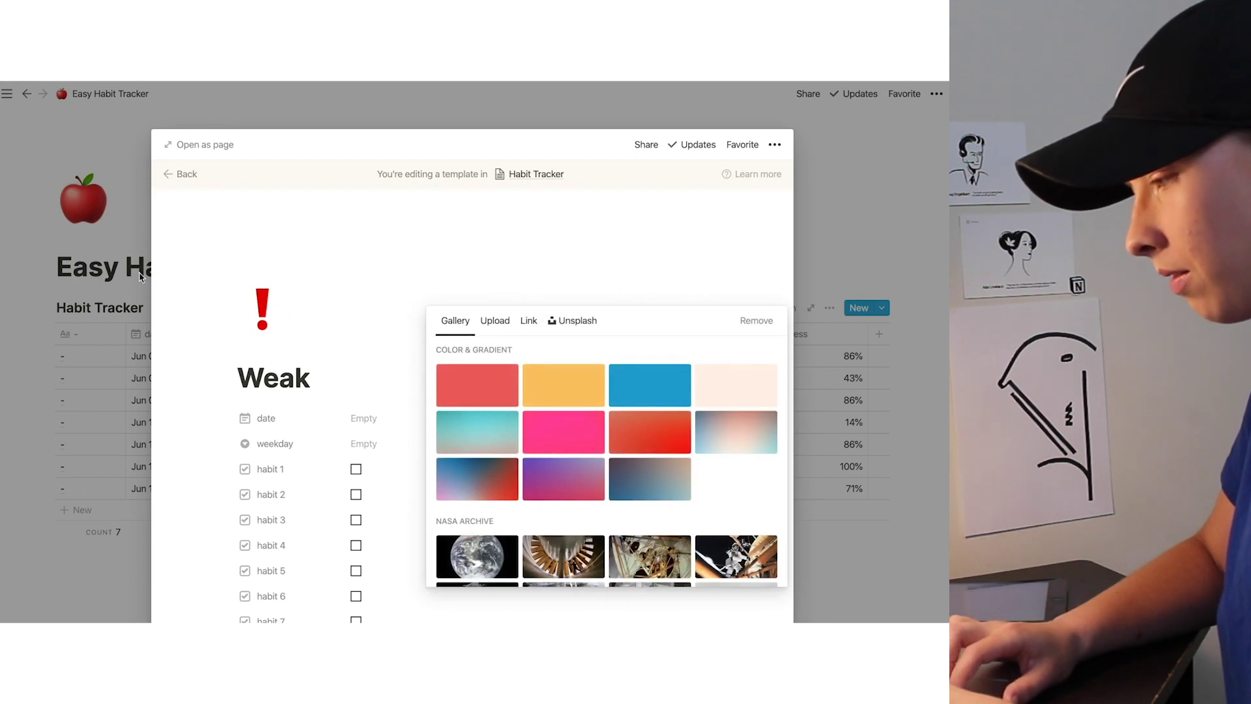
{"action": "left_click", "coordinate": [314, 379]}
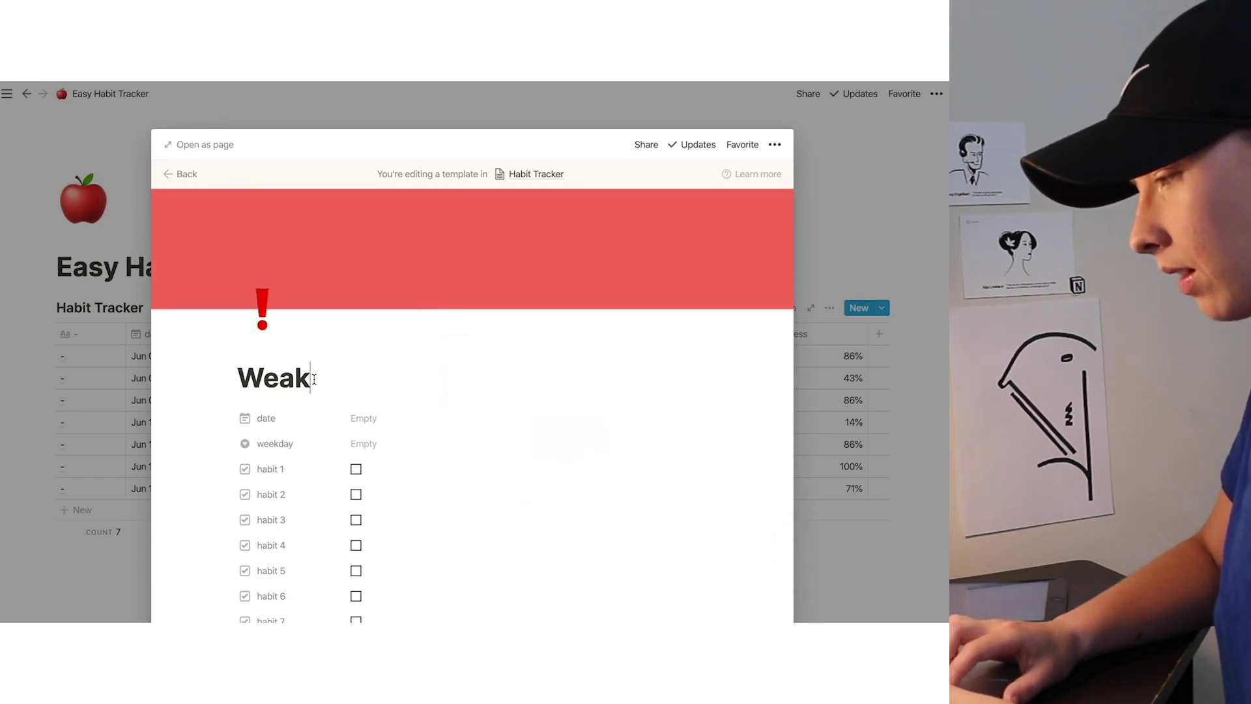
{"action": "type", "text": "("}
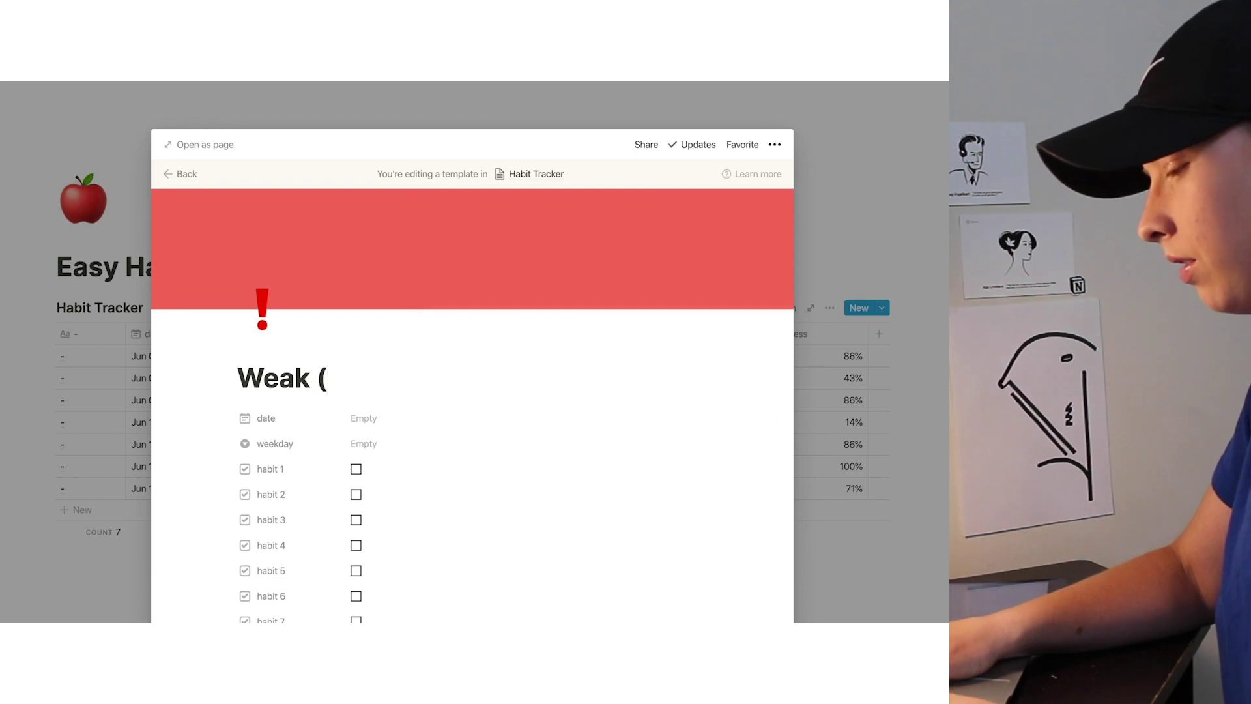
{"action": "type", "text": "25-"}
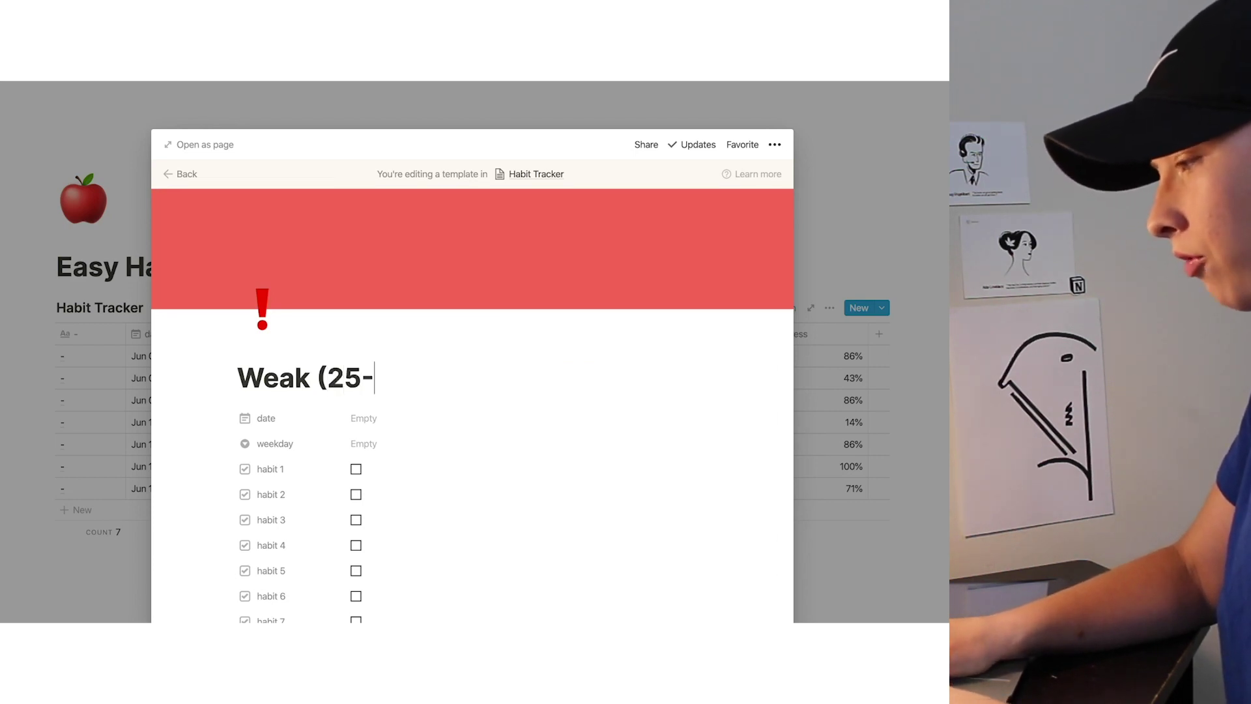
{"action": "type", "text": "40)"}
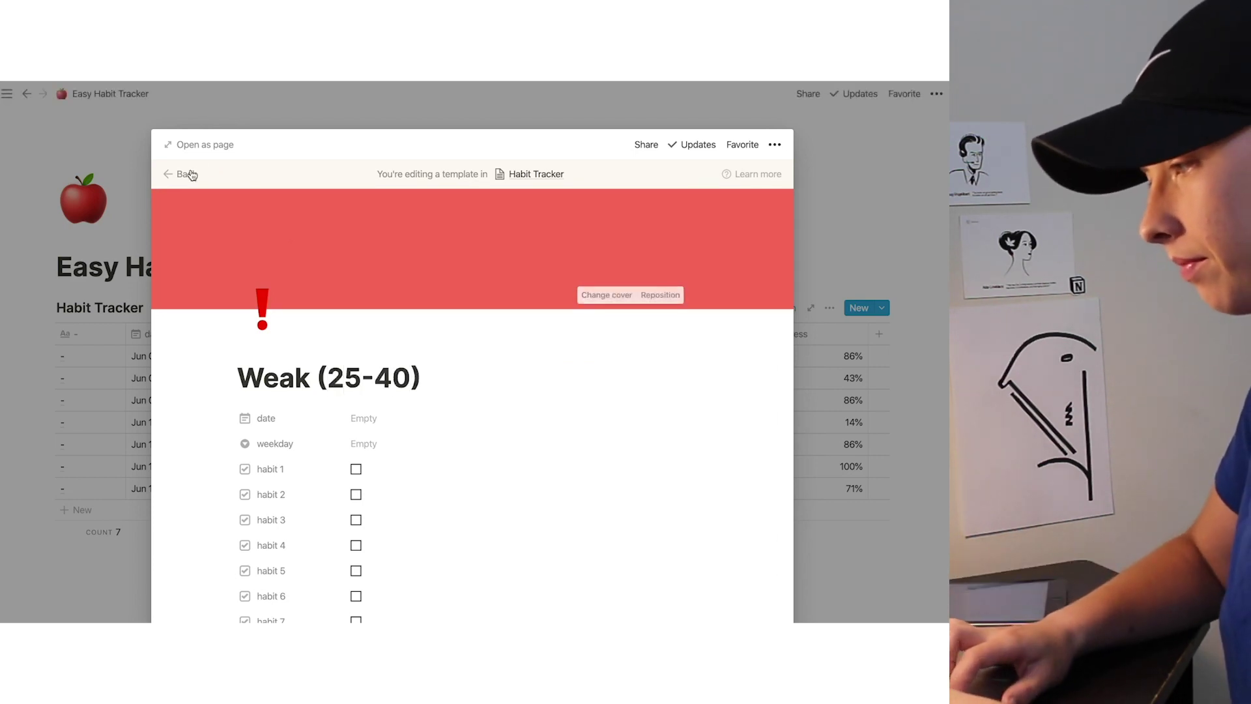
{"action": "left_click", "coordinate": [190, 174]}
Step: Create a new template titled Bit Lazy with an upside-down face icon
{"action": "scroll", "coordinate": [527, 448], "scroll_direction": "down", "scroll_amount": 3}
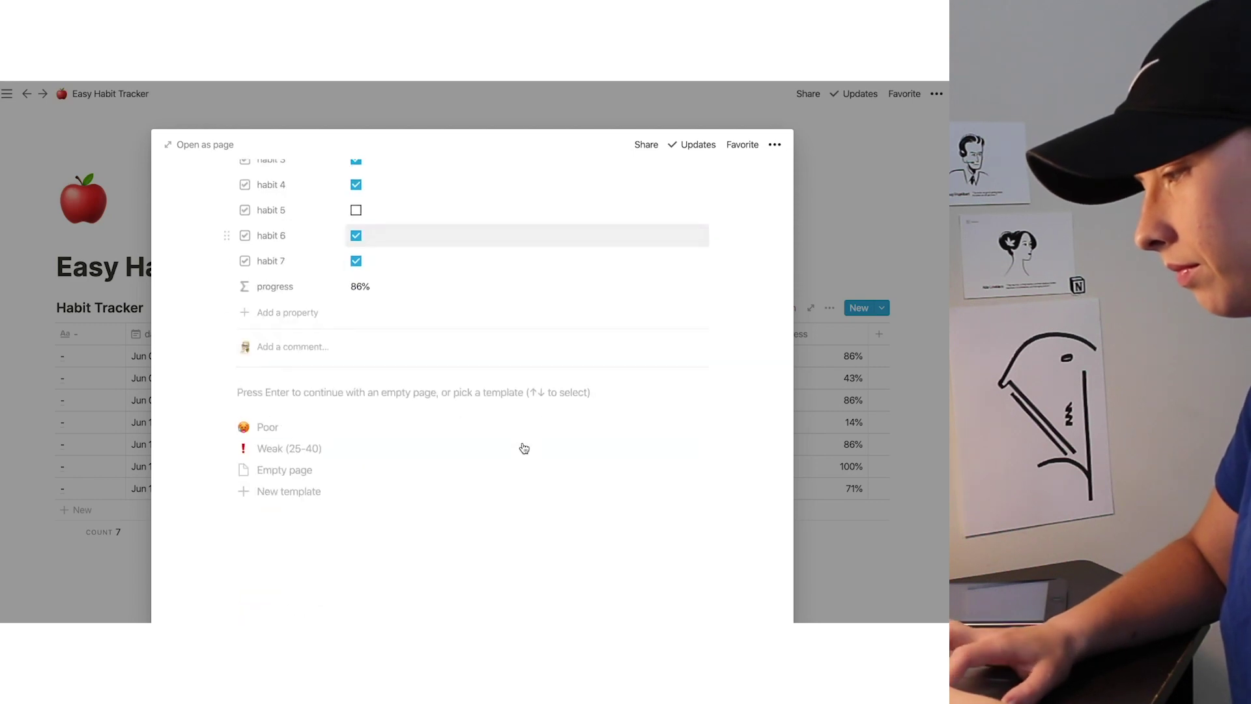
{"action": "left_click", "coordinate": [523, 496]}
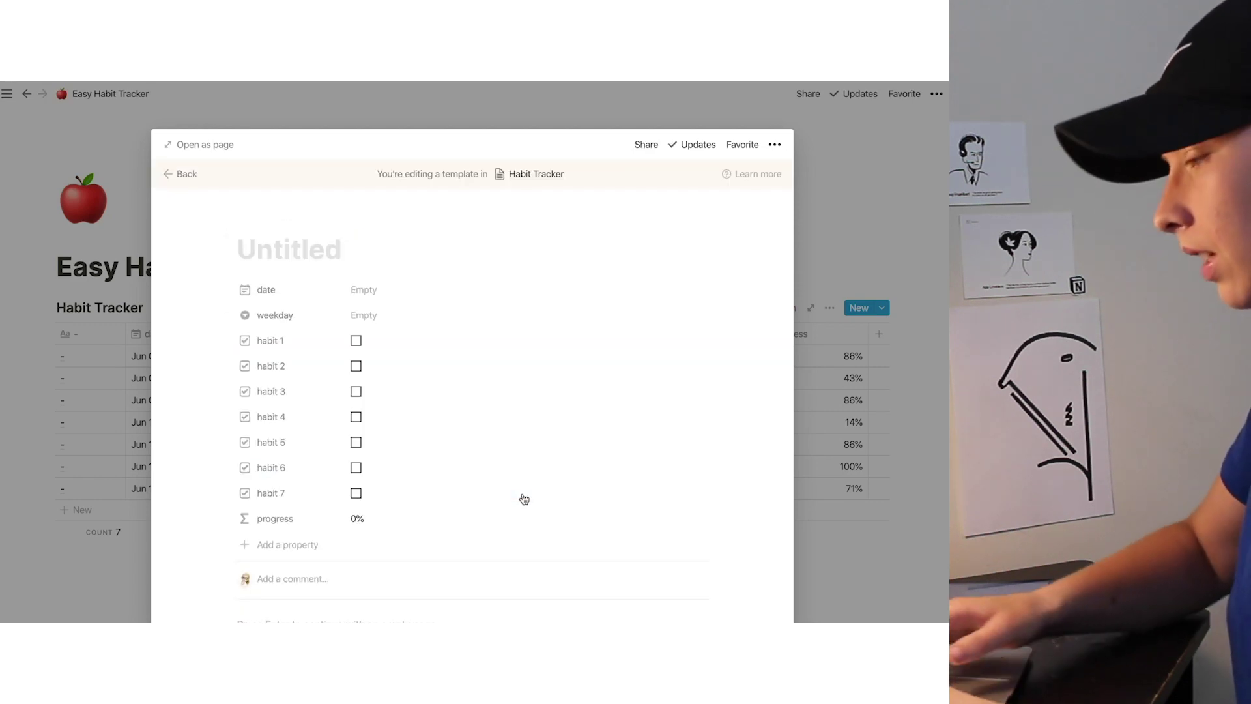
{"action": "type", "text": "Bit L"}
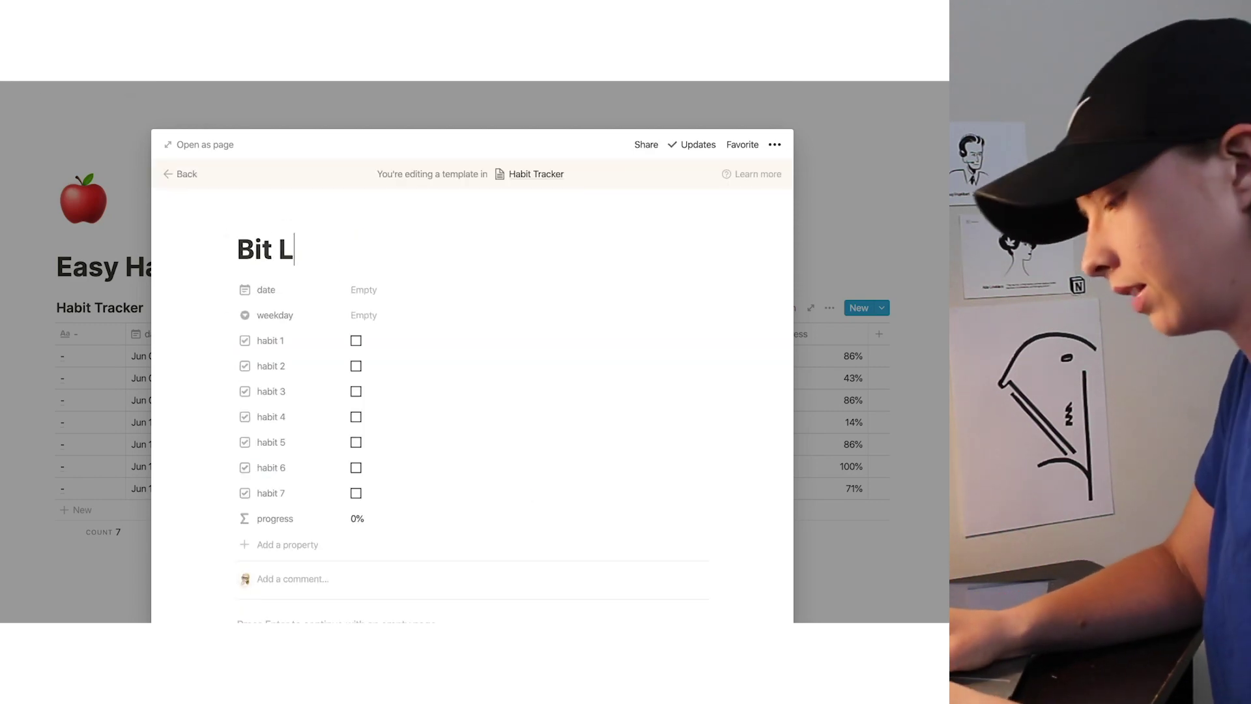
{"action": "type", "text": "azy"}
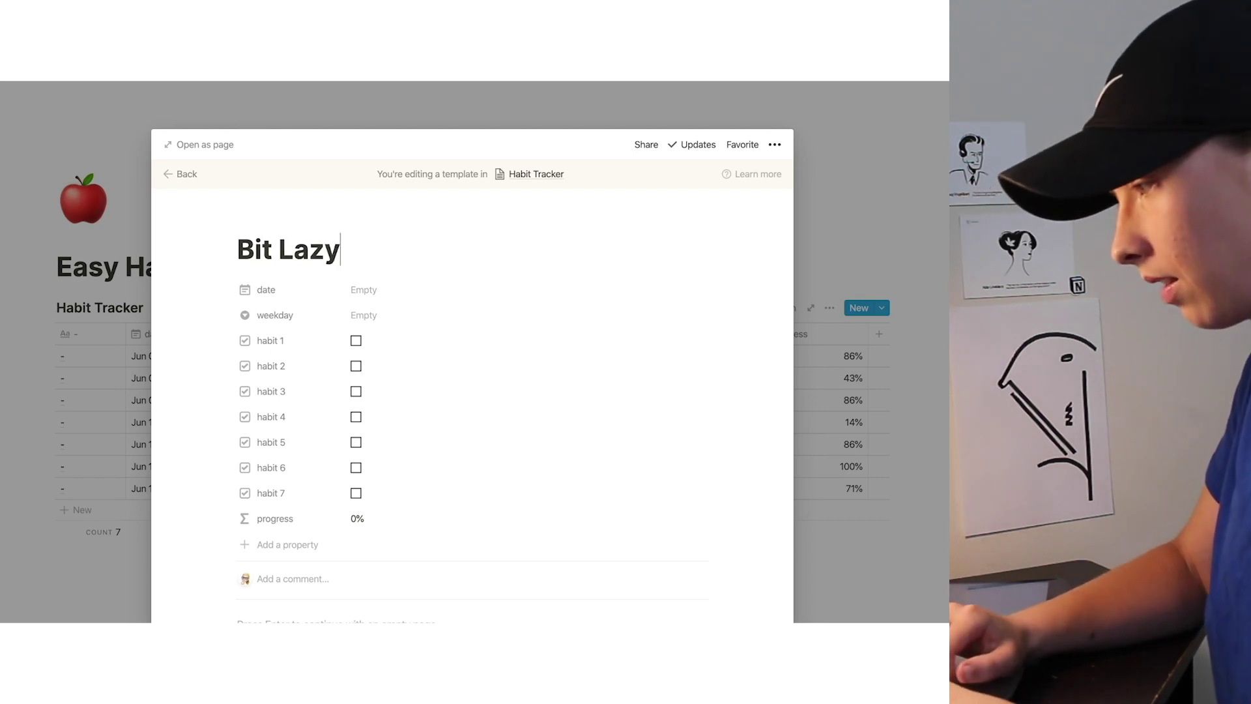
{"action": "left_click", "coordinate": [260, 219]}
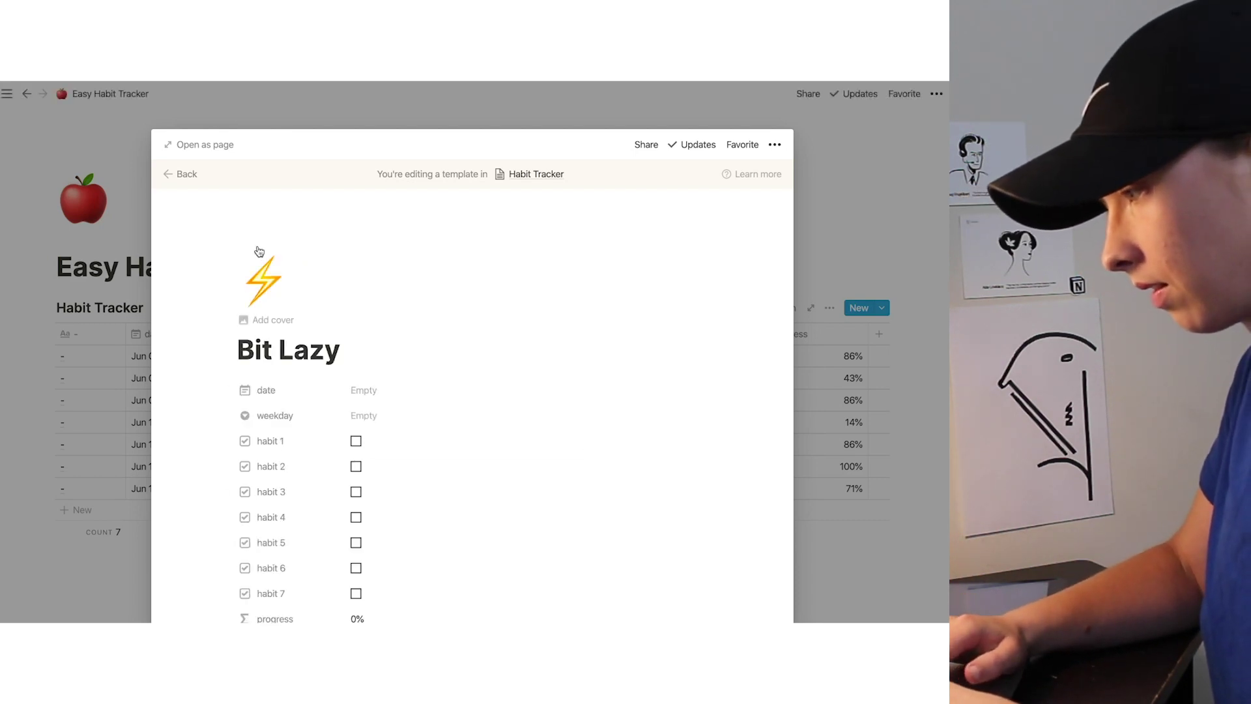
{"action": "left_click", "coordinate": [248, 300]}
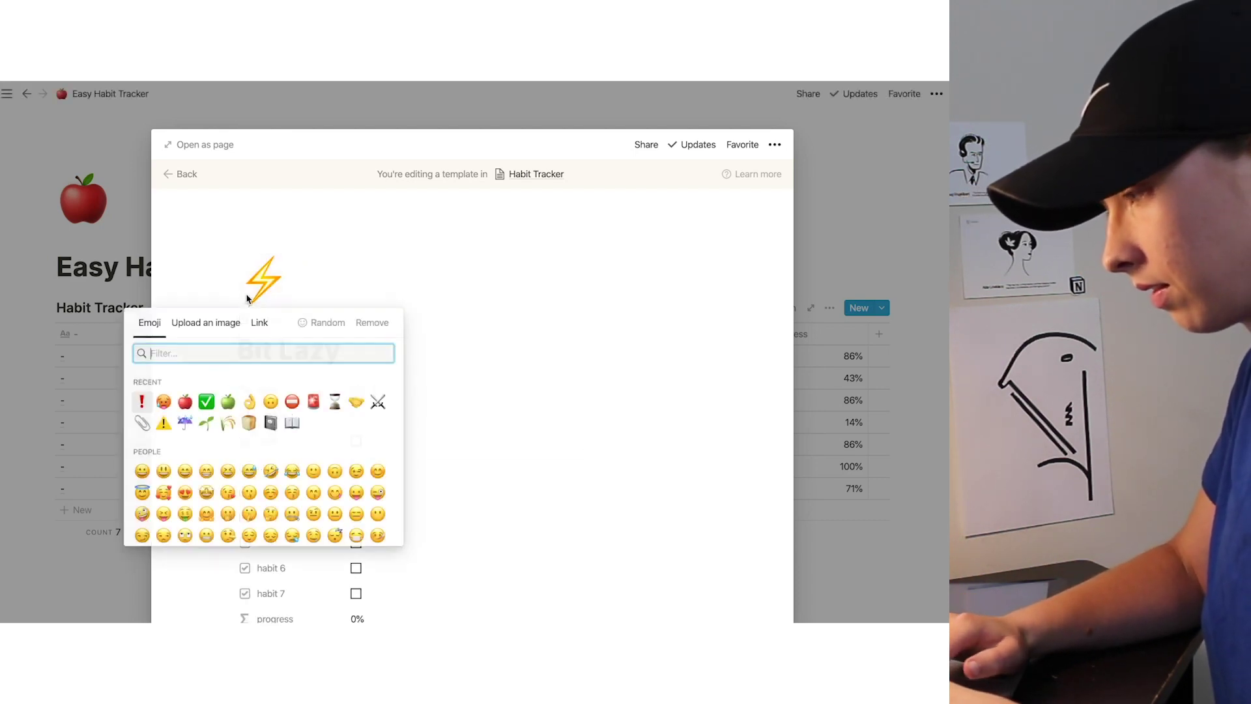
{"action": "left_click", "coordinate": [271, 403]}
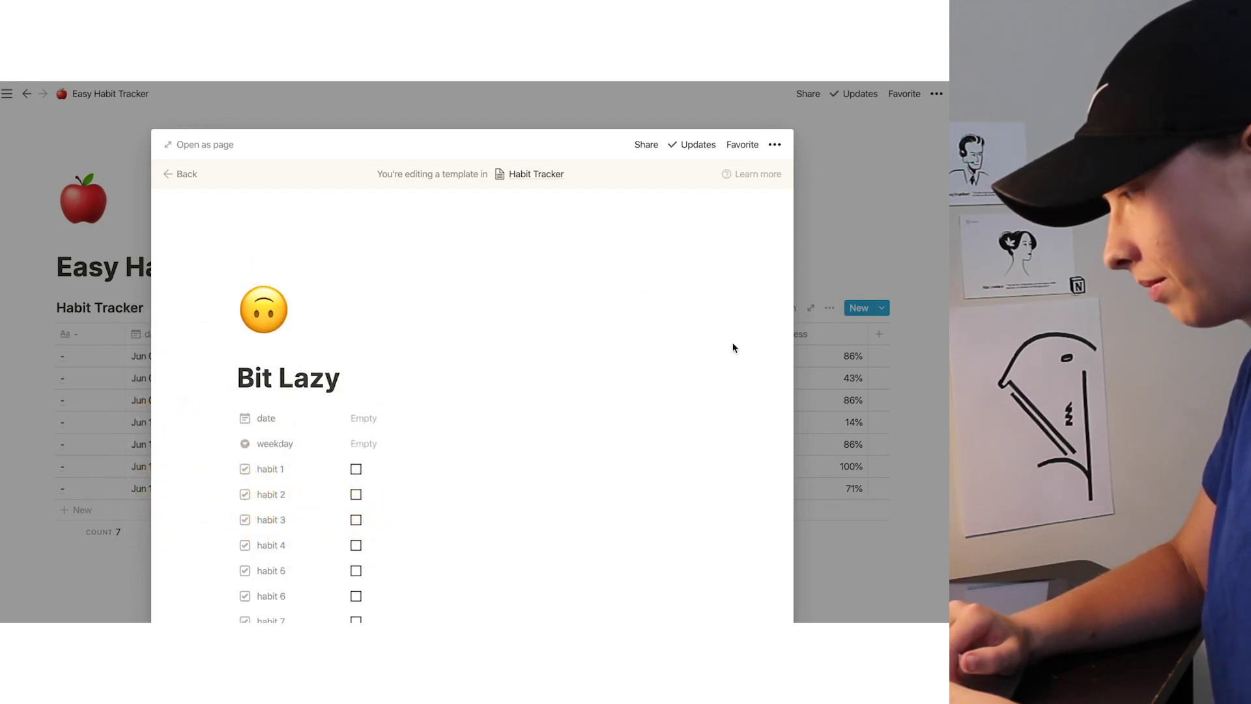
Step: Give it a solid yellow cover and complete the title as 'Bit Lazy (40-60)'
{"action": "left_click", "coordinate": [613, 301]}
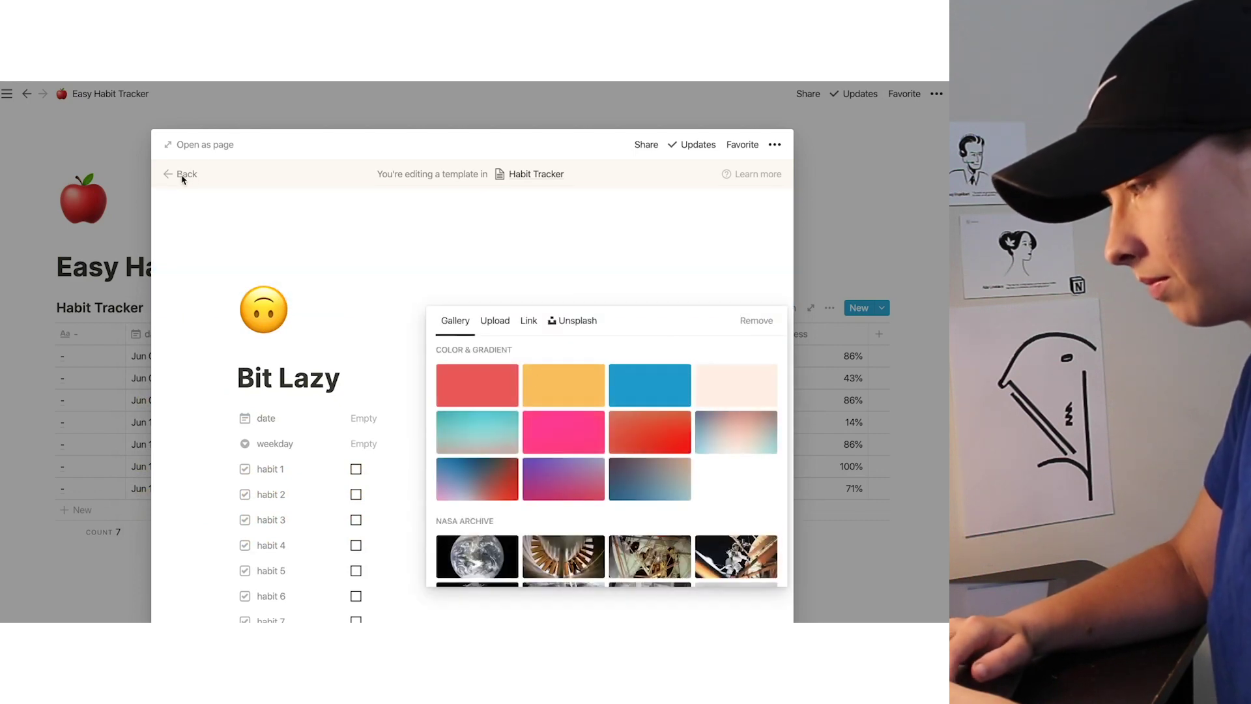
{"action": "left_click", "coordinate": [184, 180]}
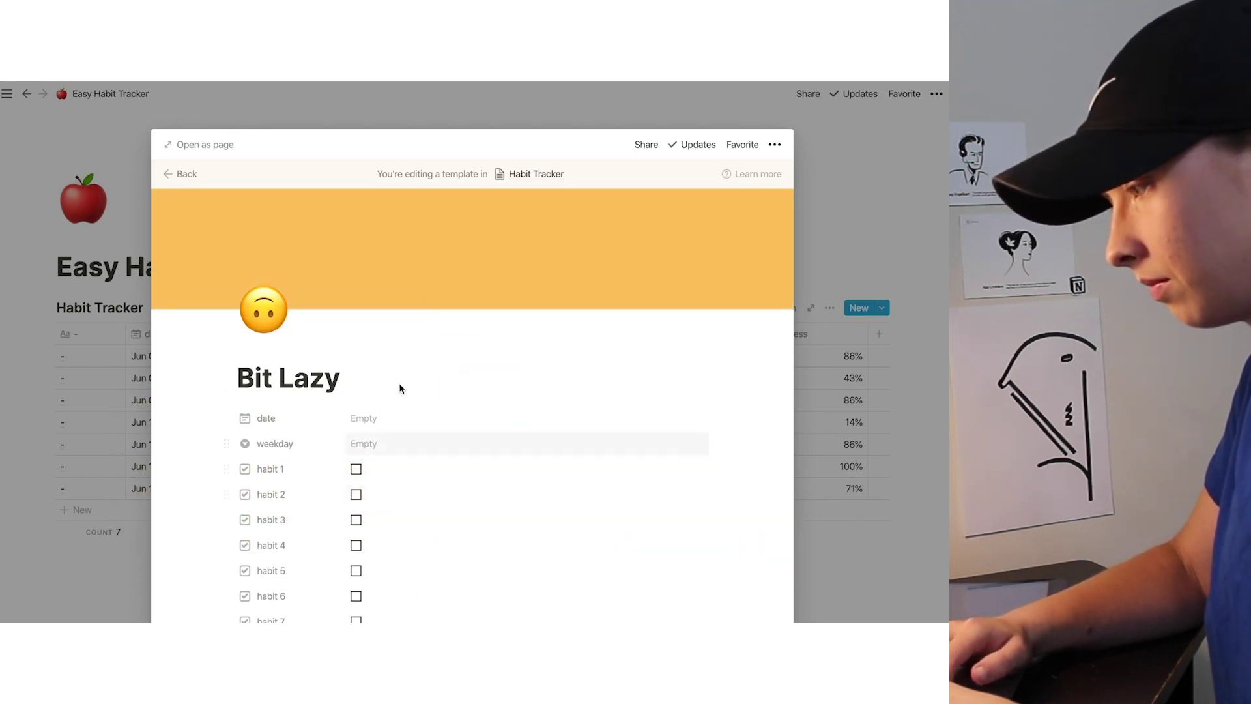
{"action": "left_click", "coordinate": [374, 380]}
{"action": "type", "text": "("}
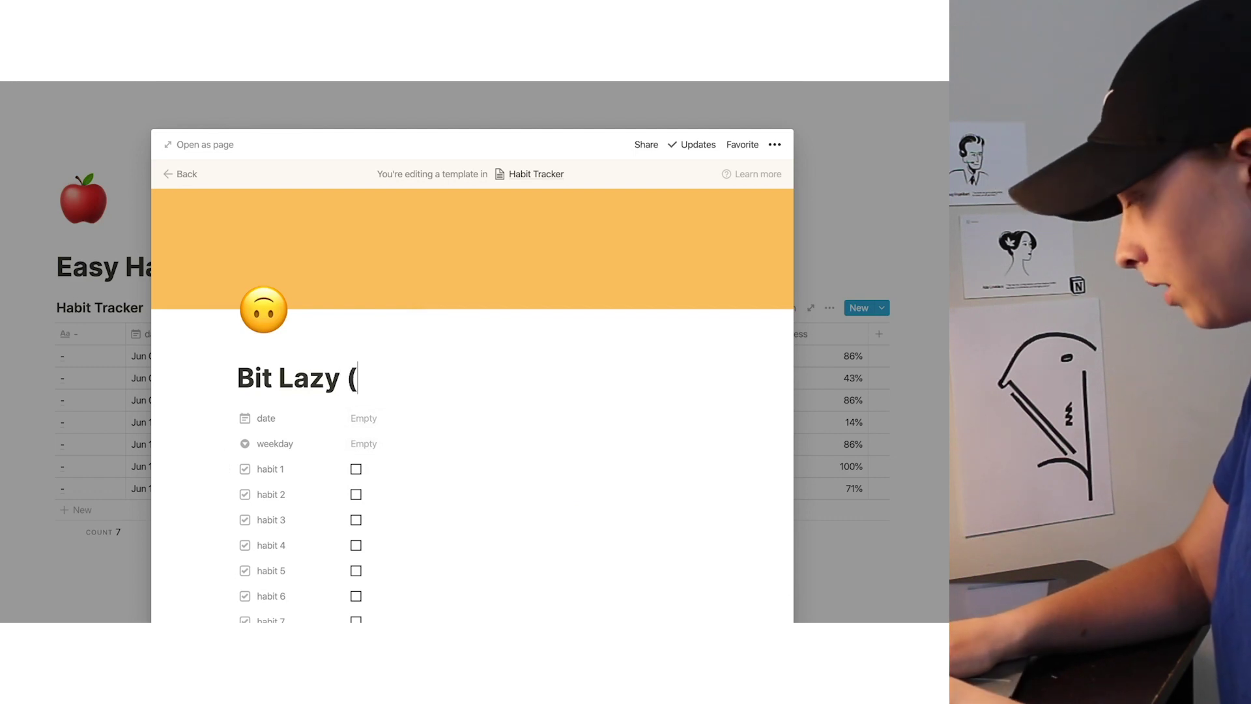
{"action": "type", "text": "40-"}
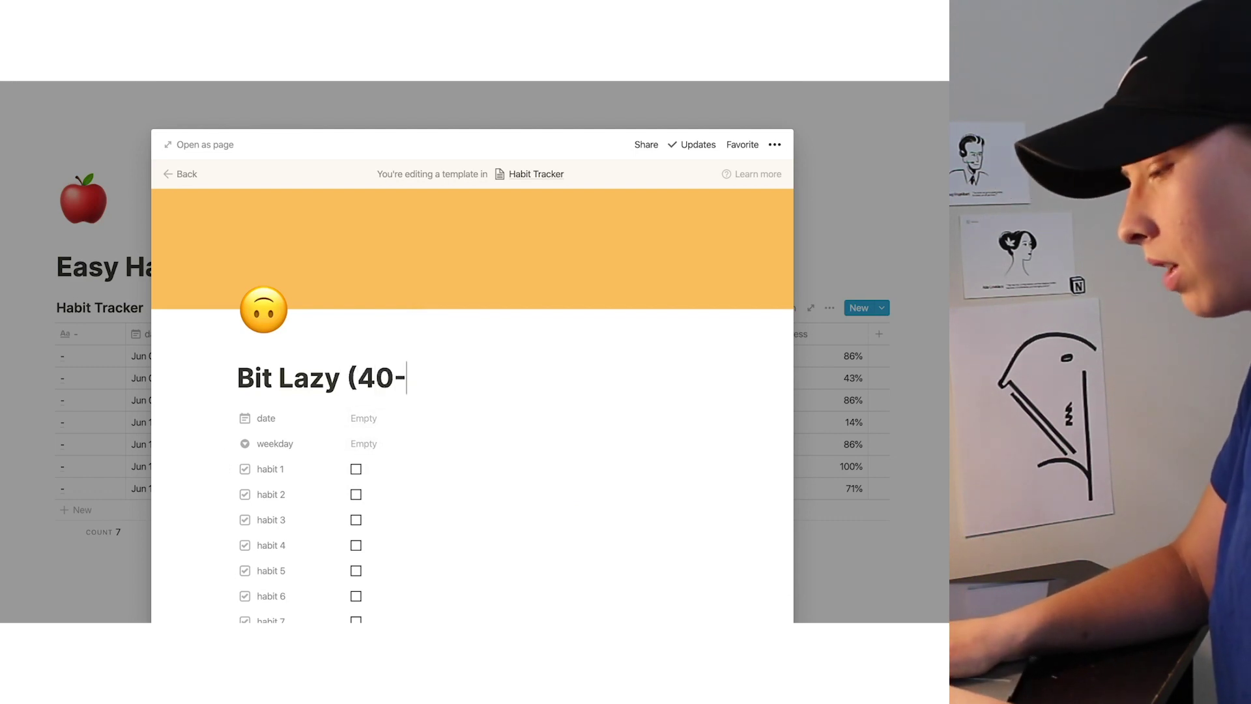
{"action": "type", "text": "60)"}
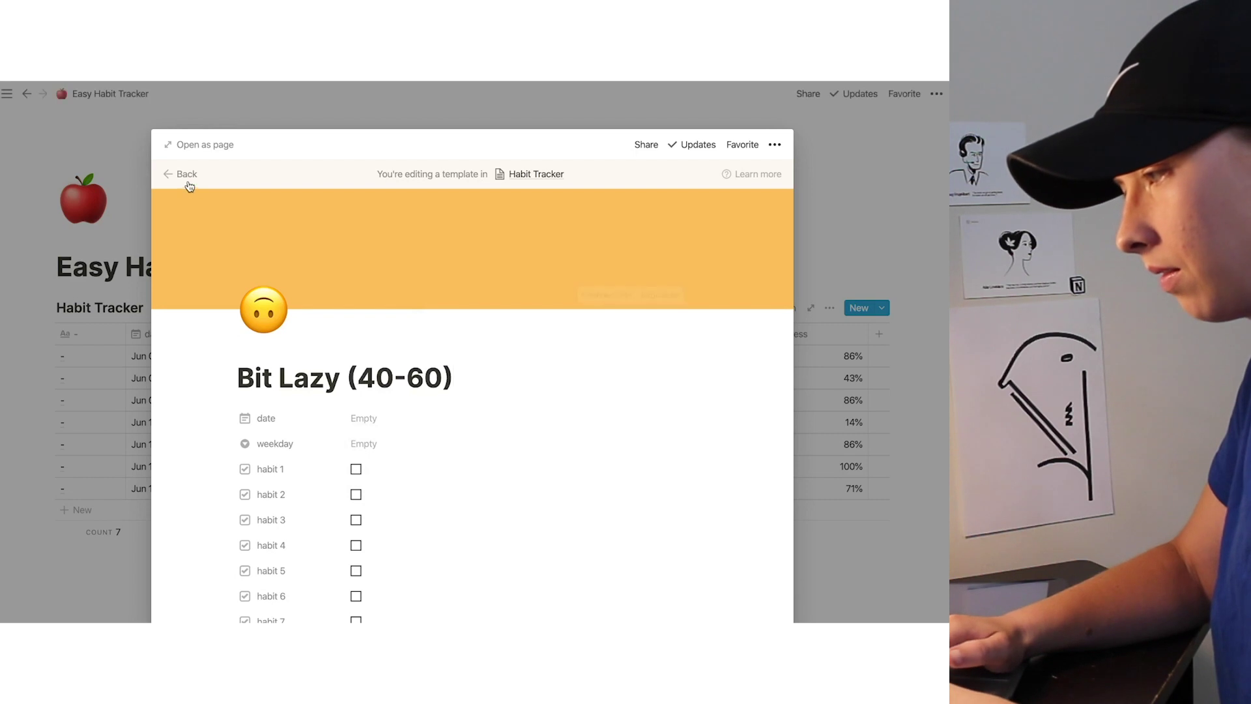
{"action": "left_click", "coordinate": [187, 178]}
{"action": "scroll", "coordinate": [313, 456], "scroll_direction": "down", "scroll_amount": 4}
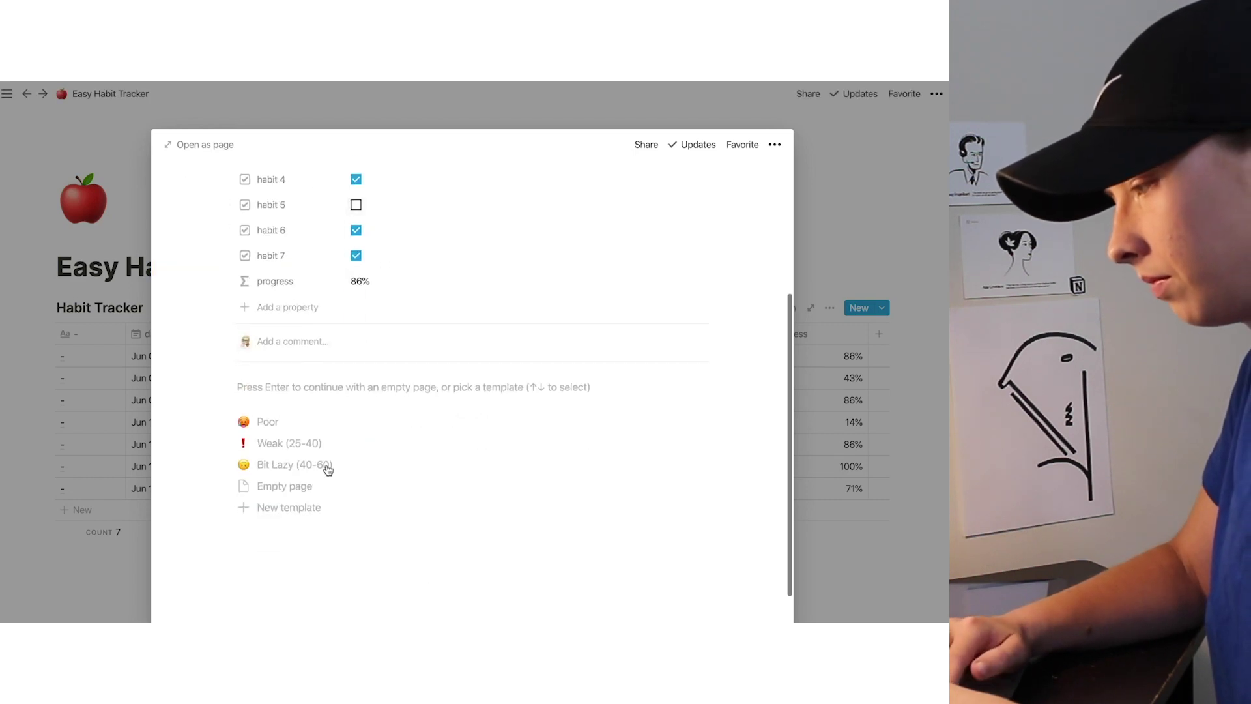
Step: Create a new template titled 'Not Bad' with an OK-hand emoji icon
{"action": "left_click", "coordinate": [291, 508]}
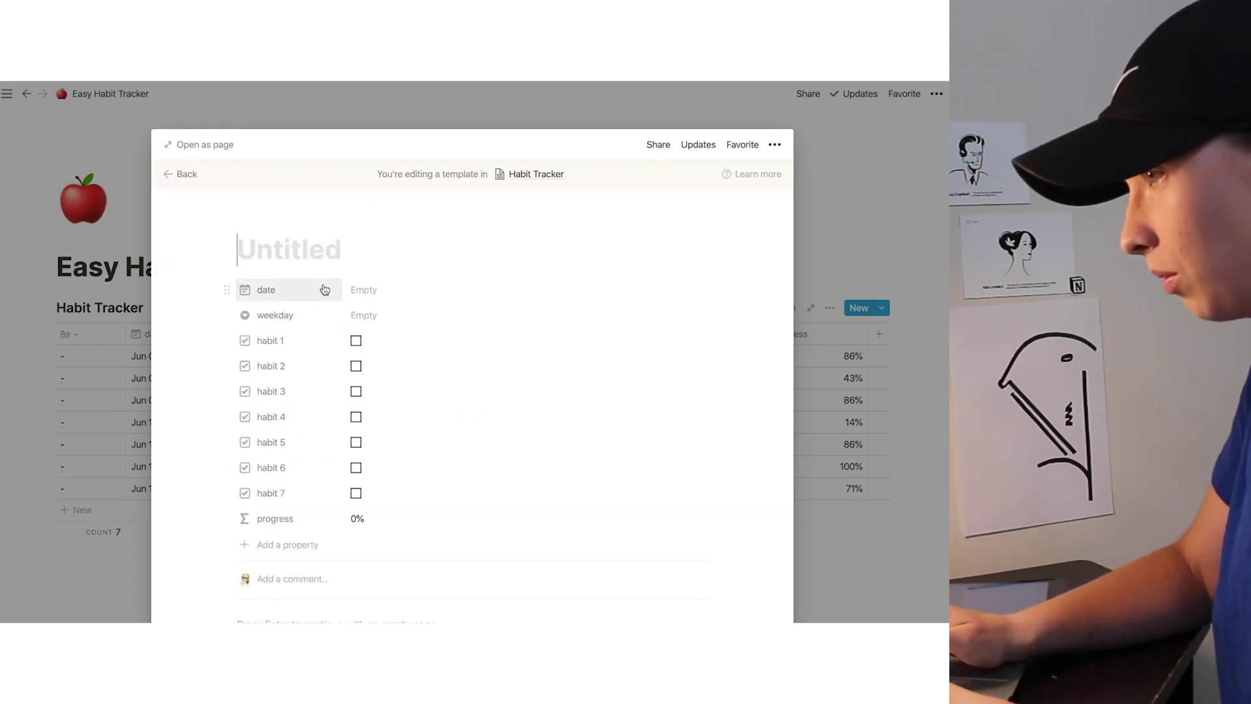
{"action": "type", "text": "Not Bad"}
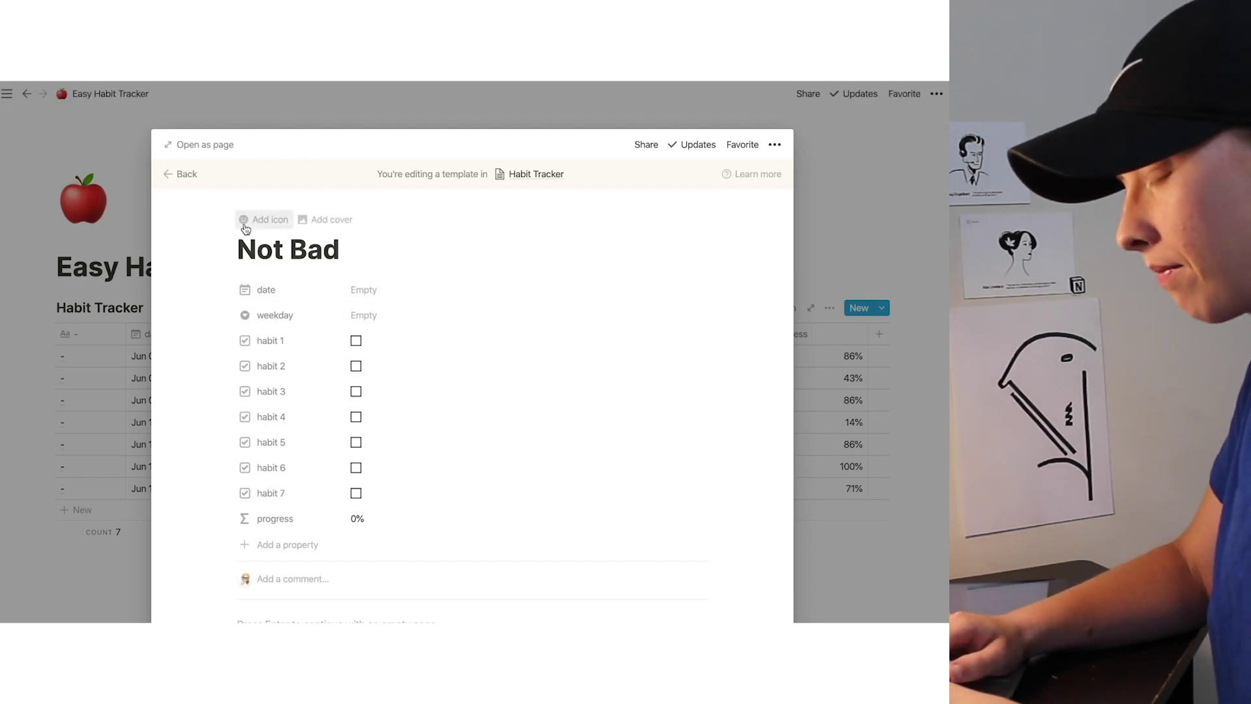
{"action": "left_click", "coordinate": [250, 221]}
{"action": "left_click", "coordinate": [258, 301]}
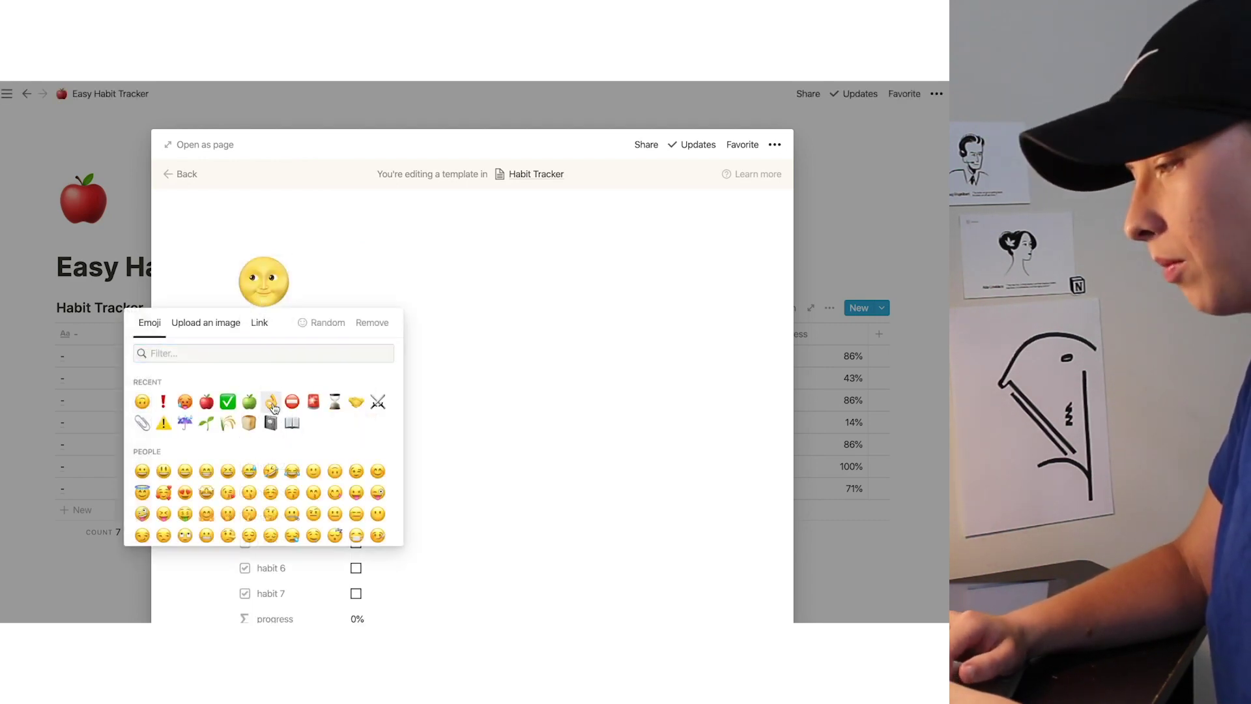
{"action": "mouse_move", "coordinate": [273, 402]}
{"action": "left_click", "coordinate": [220, 425]}
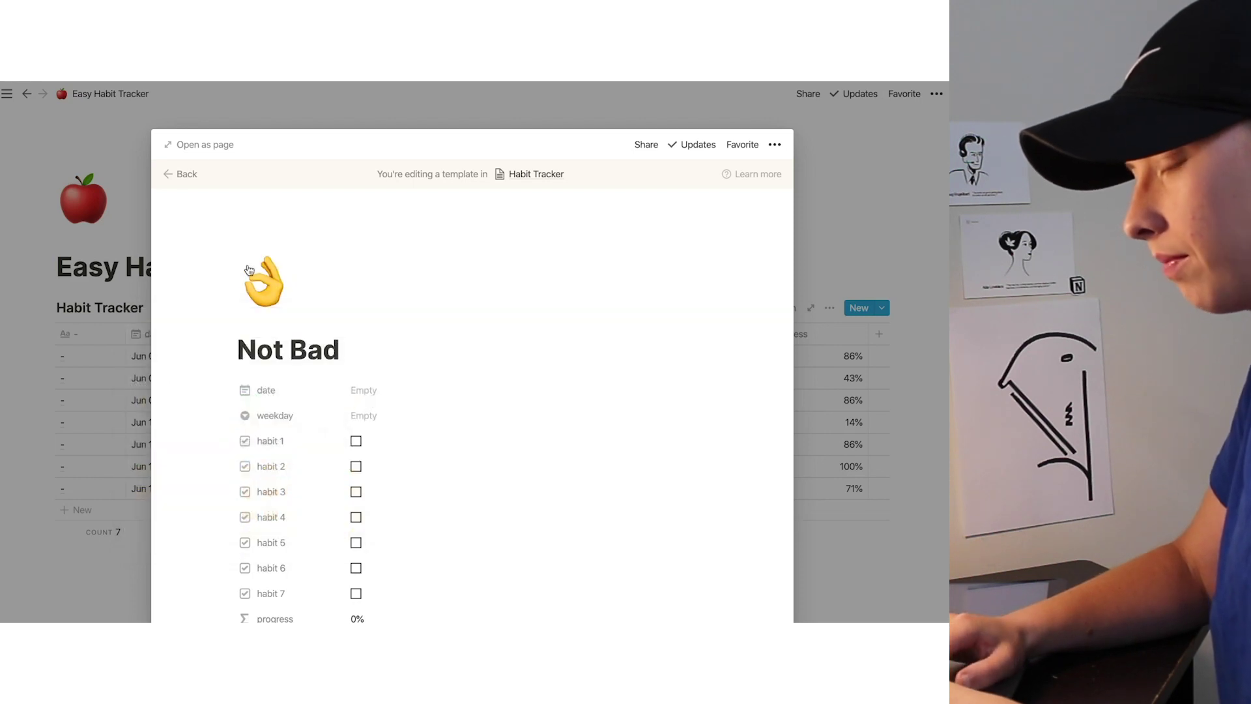
Step: Give the Not Bad template a yellow cover and return to the Jun 07 entry
{"action": "scroll", "coordinate": [286, 326], "scroll_direction": "up", "scroll_amount": 1}
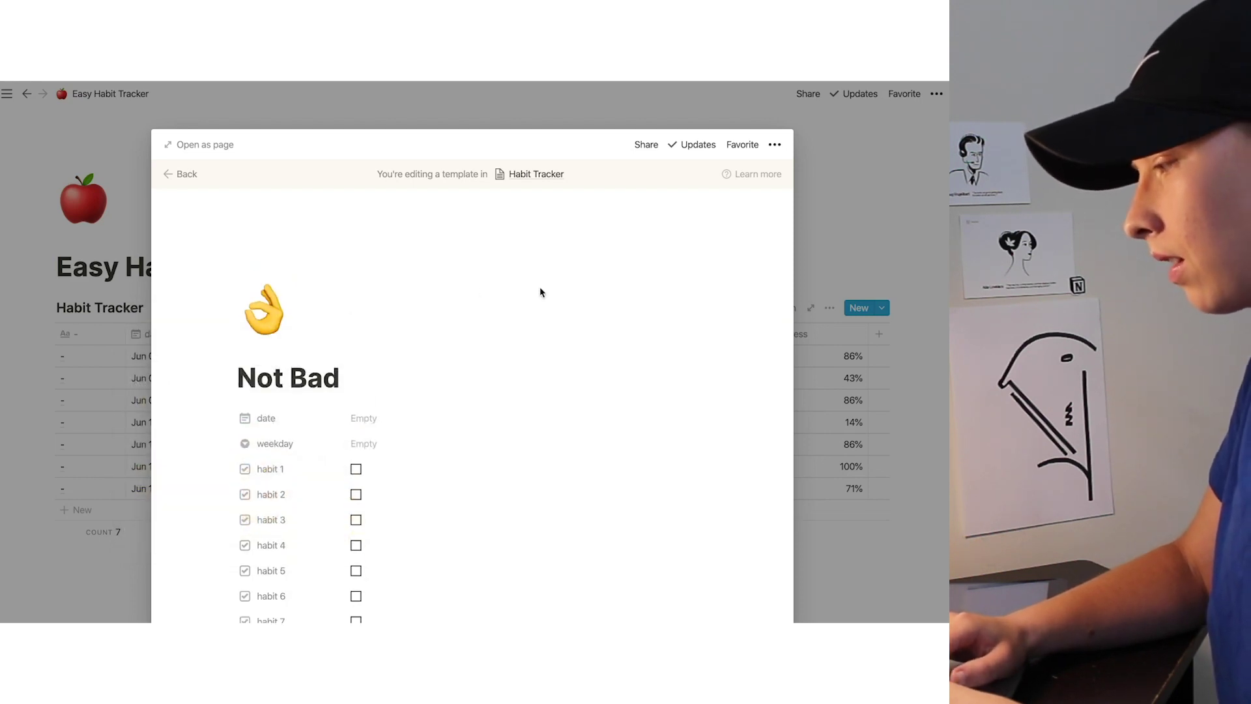
{"action": "mouse_move", "coordinate": [553, 291]}
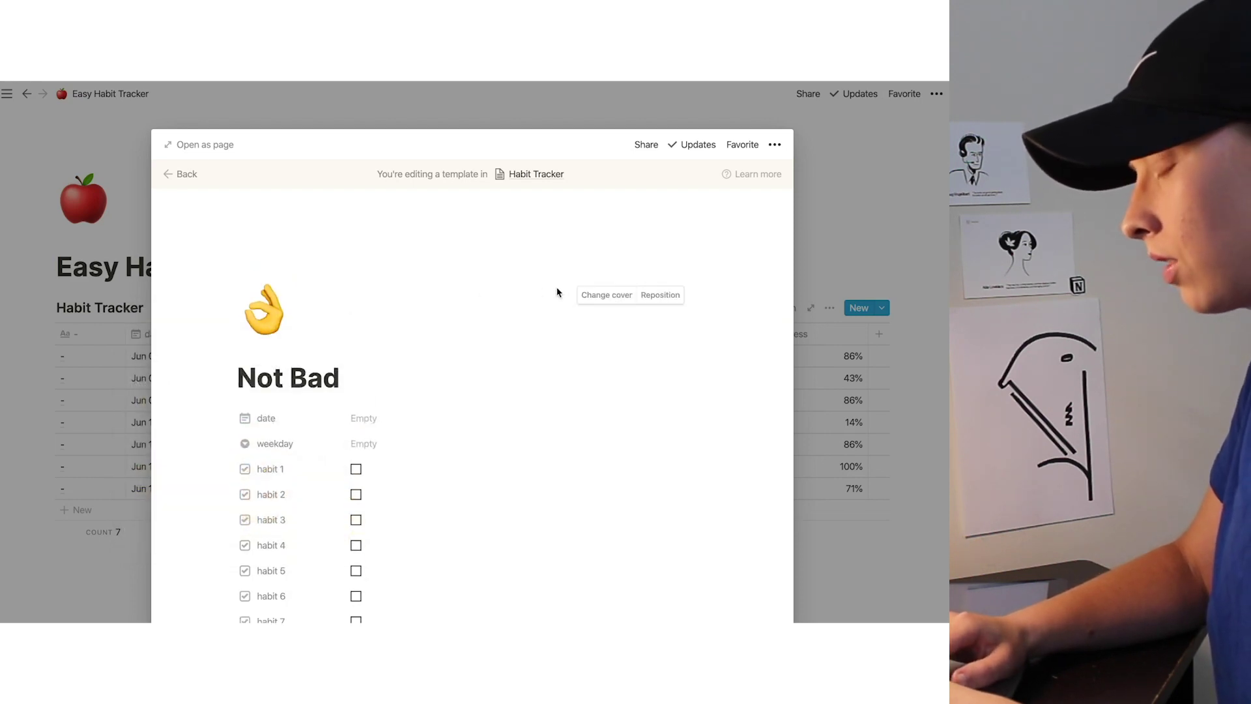
{"action": "left_click", "coordinate": [607, 299]}
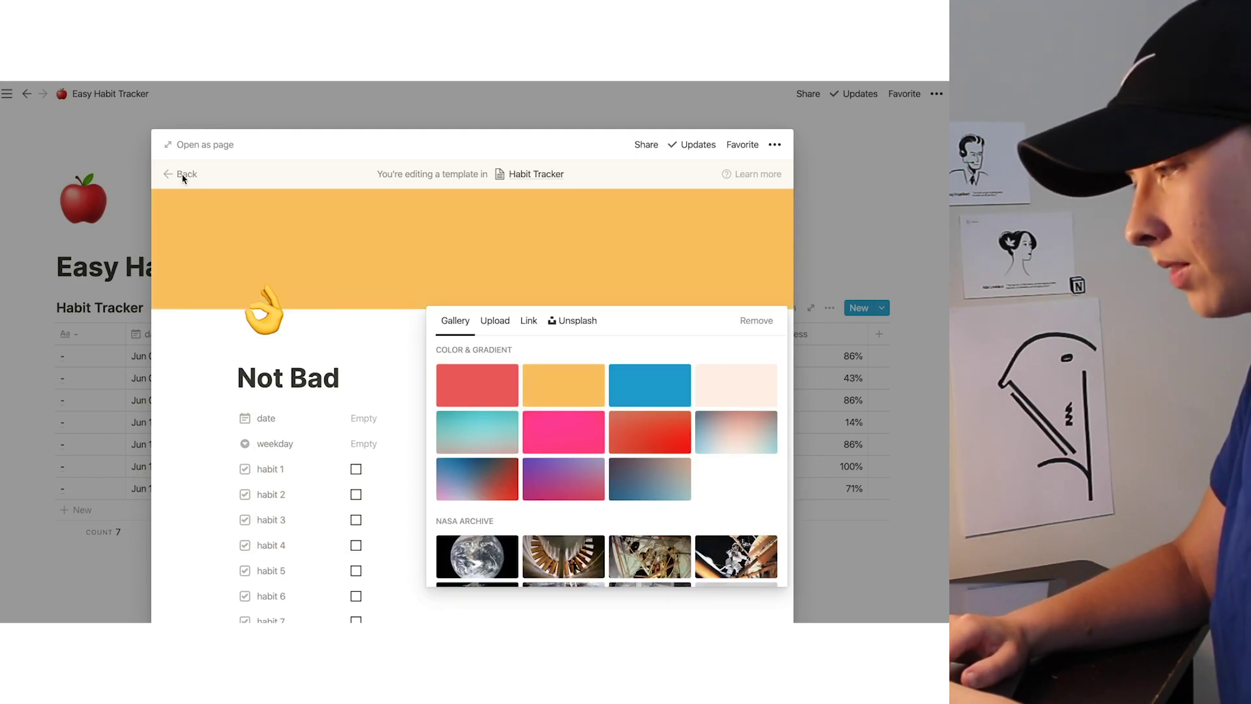
{"action": "left_click", "coordinate": [183, 177]}
{"action": "left_click", "coordinate": [184, 176]}
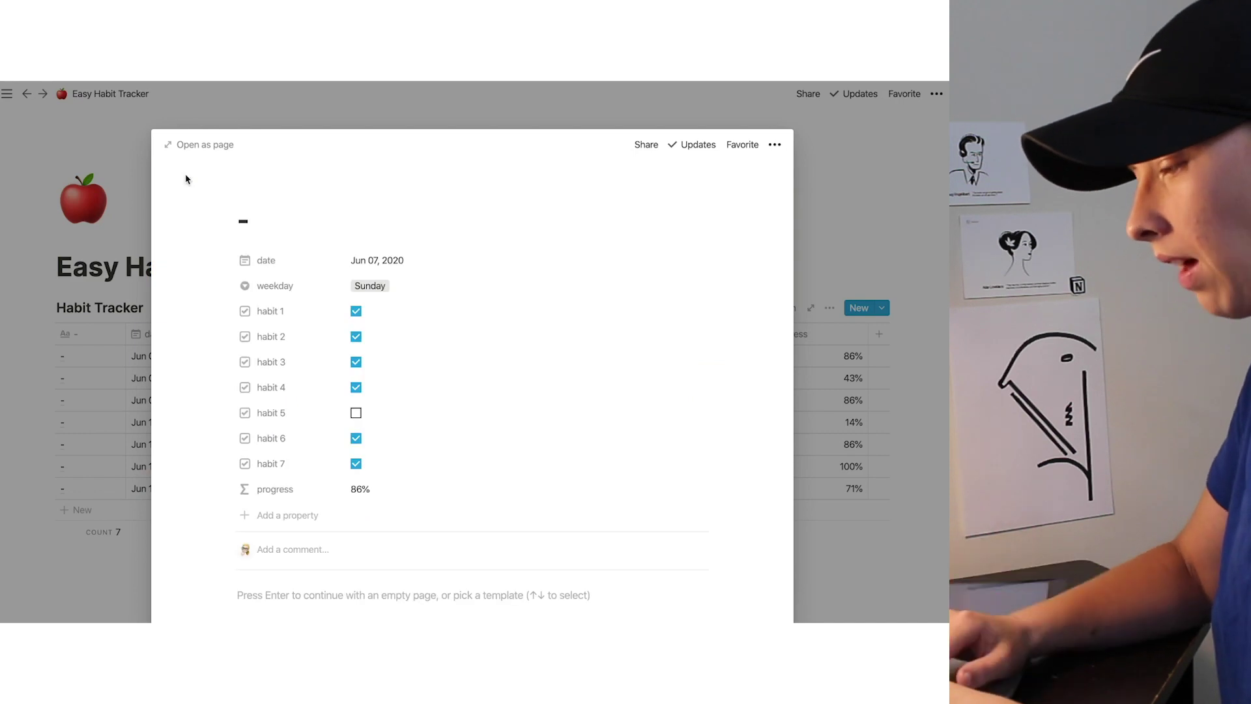
Step: Create a new template titled Great with a green apple icon
{"action": "scroll", "coordinate": [447, 497], "scroll_direction": "down", "scroll_amount": 5}
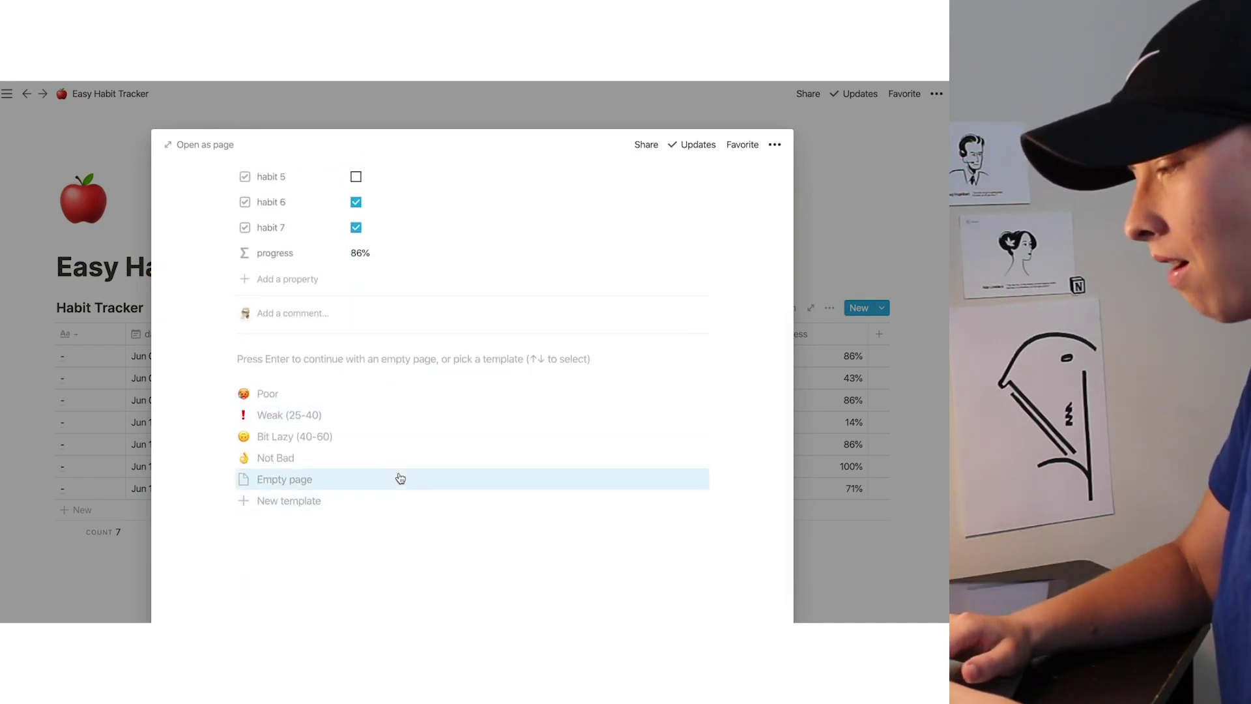
{"action": "left_click", "coordinate": [280, 502]}
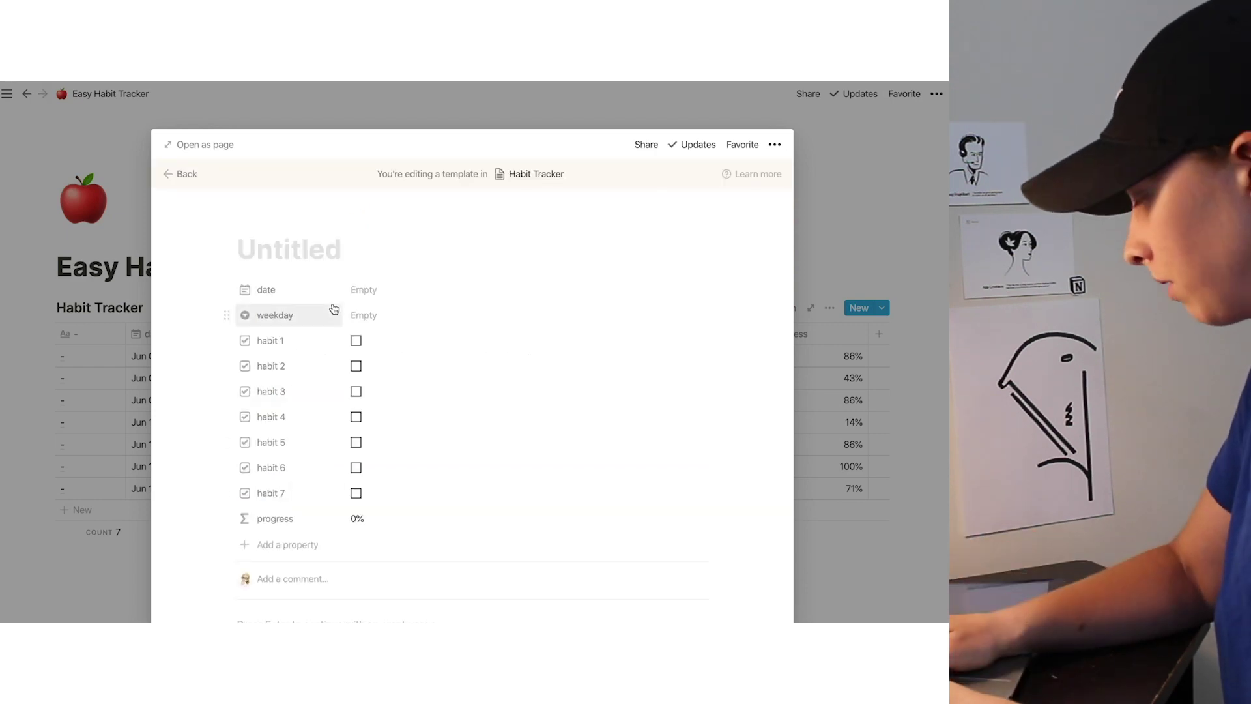
{"action": "type", "text": "Great"}
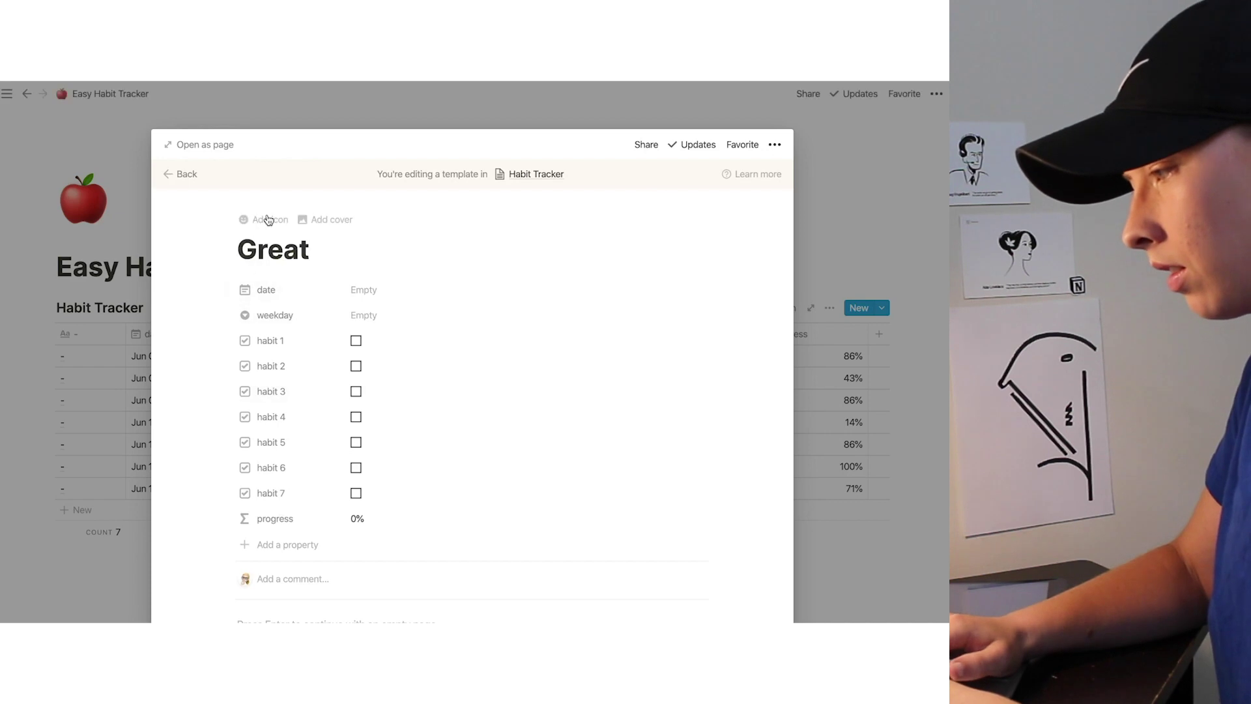
{"action": "left_click", "coordinate": [268, 219]}
{"action": "left_click", "coordinate": [271, 277]}
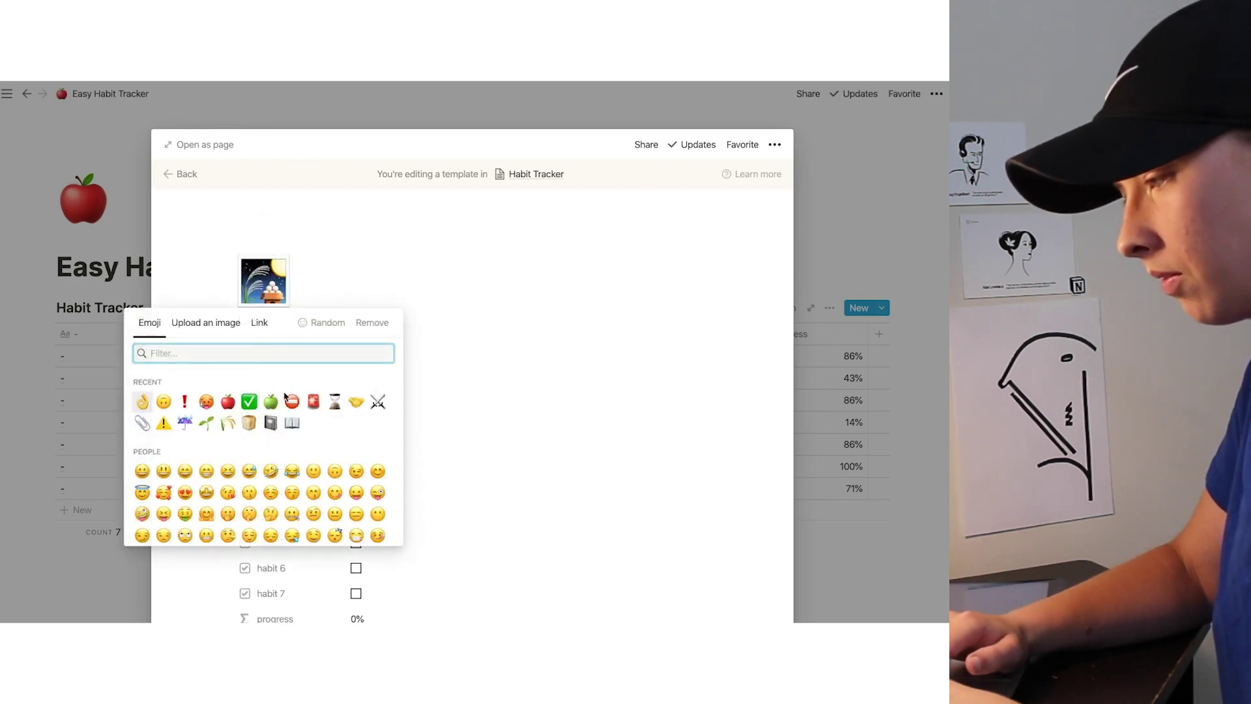
{"action": "left_click", "coordinate": [270, 401]}
Step: Complete the template title as 'Great (80-99)', fixing the mistyped bracket
{"action": "left_click", "coordinate": [337, 354]}
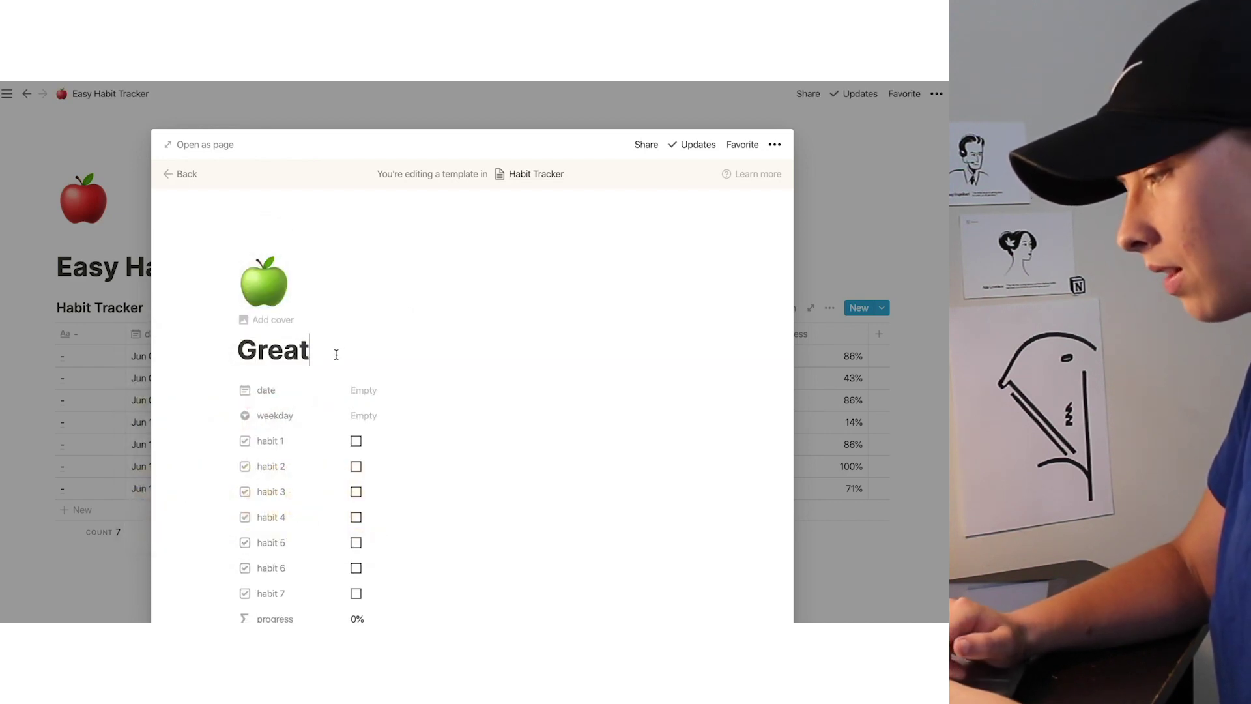
{"action": "key", "text": "Return"}
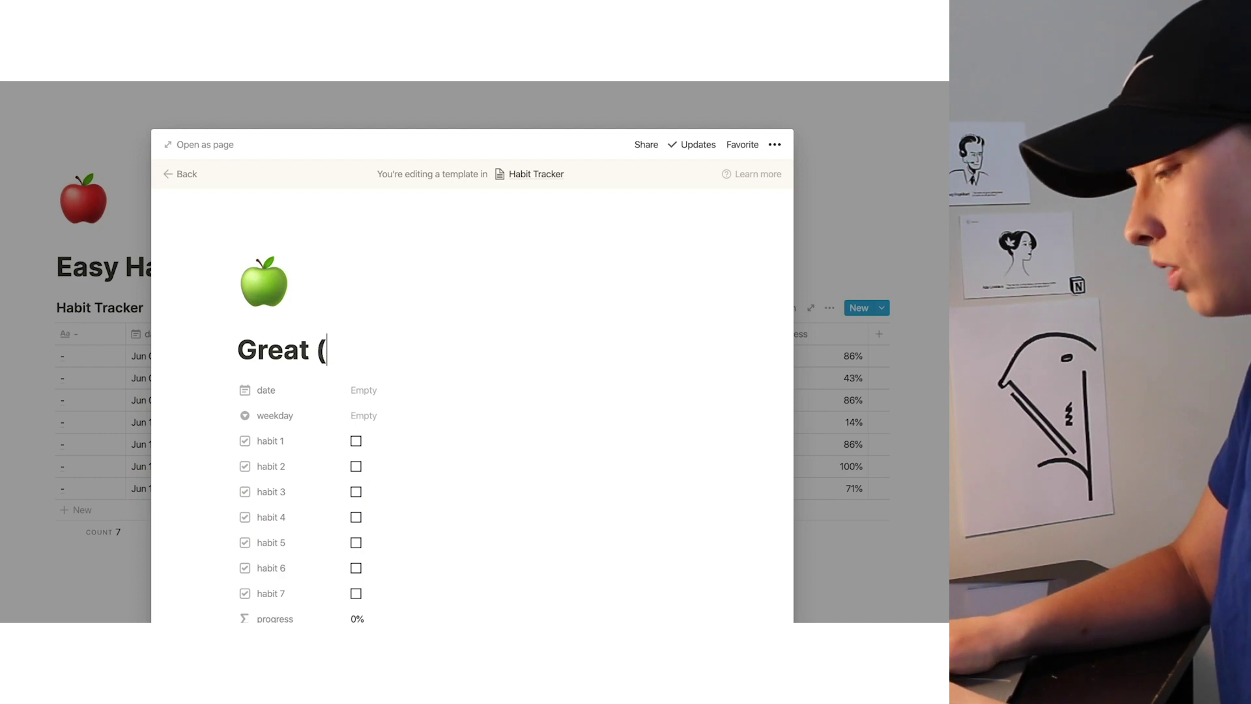
{"action": "type", "text": "(80"}
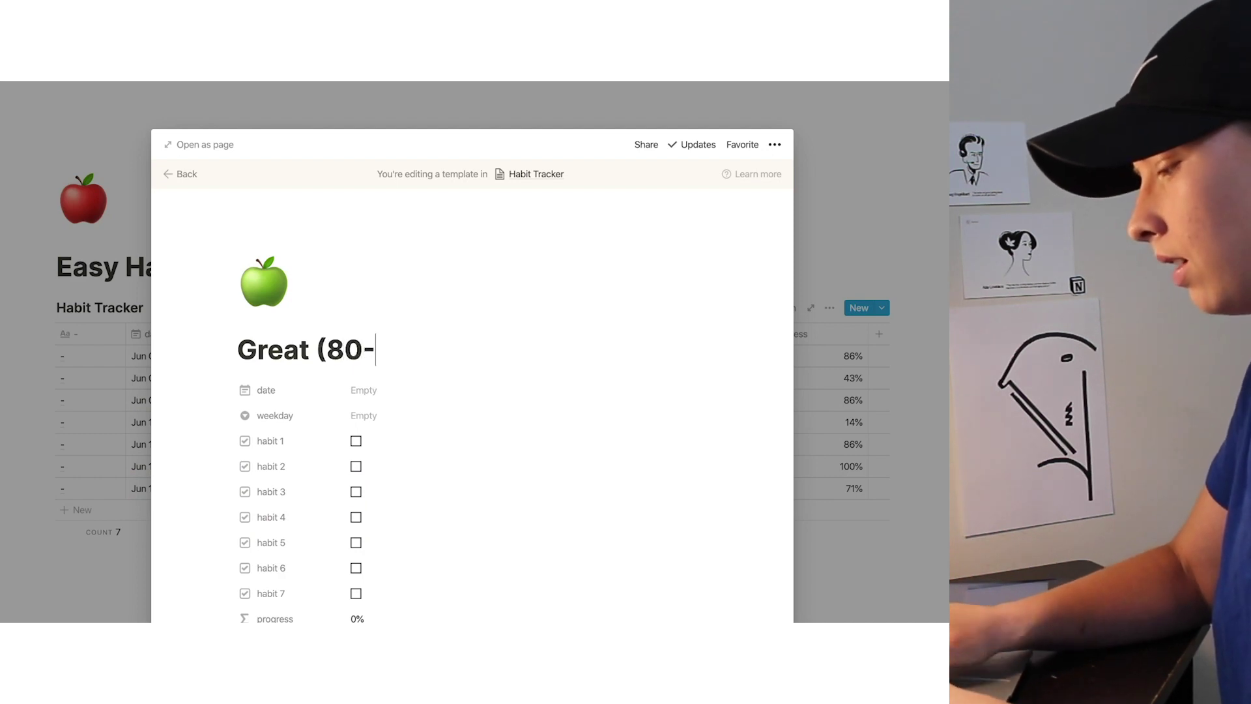
{"action": "type", "text": "-99("}
{"action": "key", "text": "BackSpace"}
{"action": "type", "text": ")"}
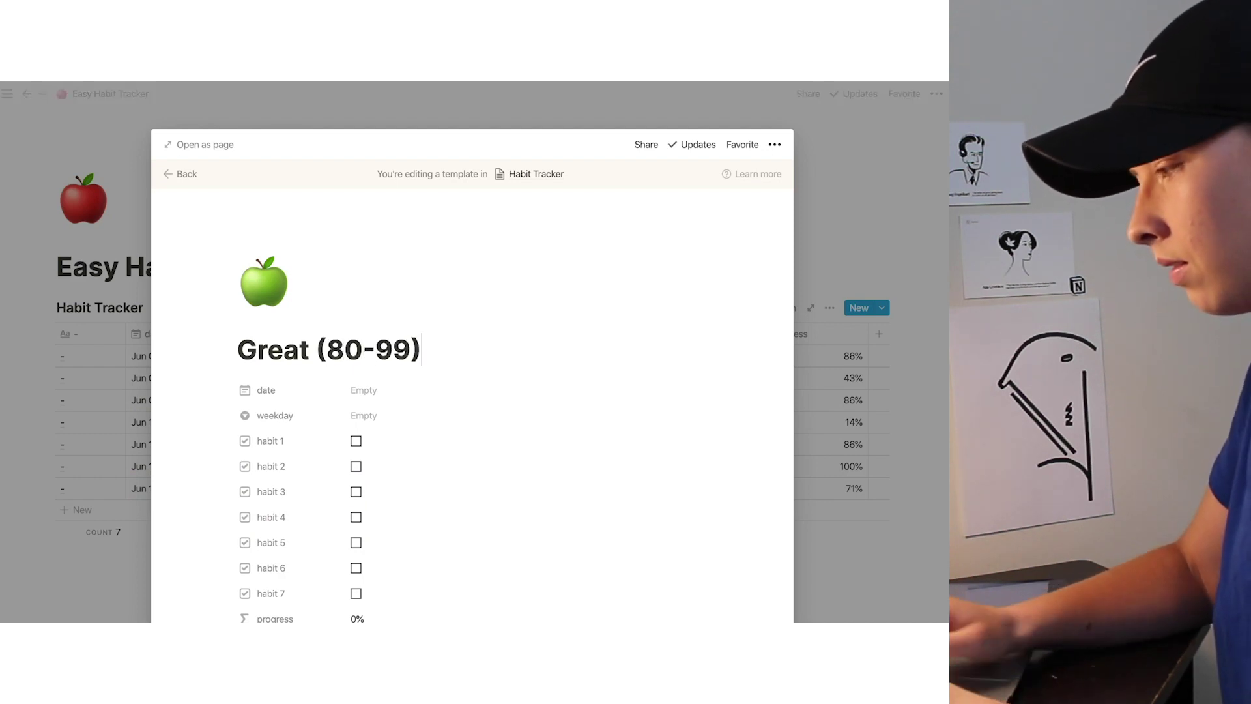
Step: Give the Great (80-99) template a solid blue cover and return to the entry
{"action": "left_click", "coordinate": [270, 329]}
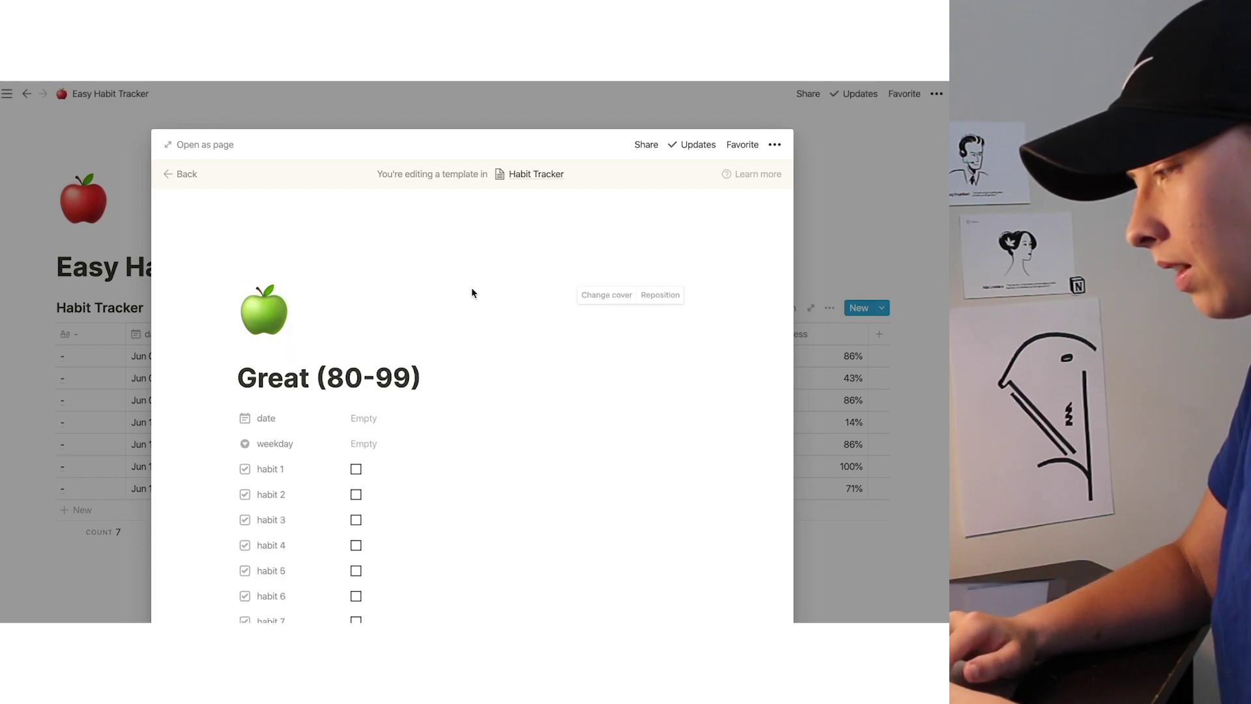
{"action": "left_click", "coordinate": [608, 295]}
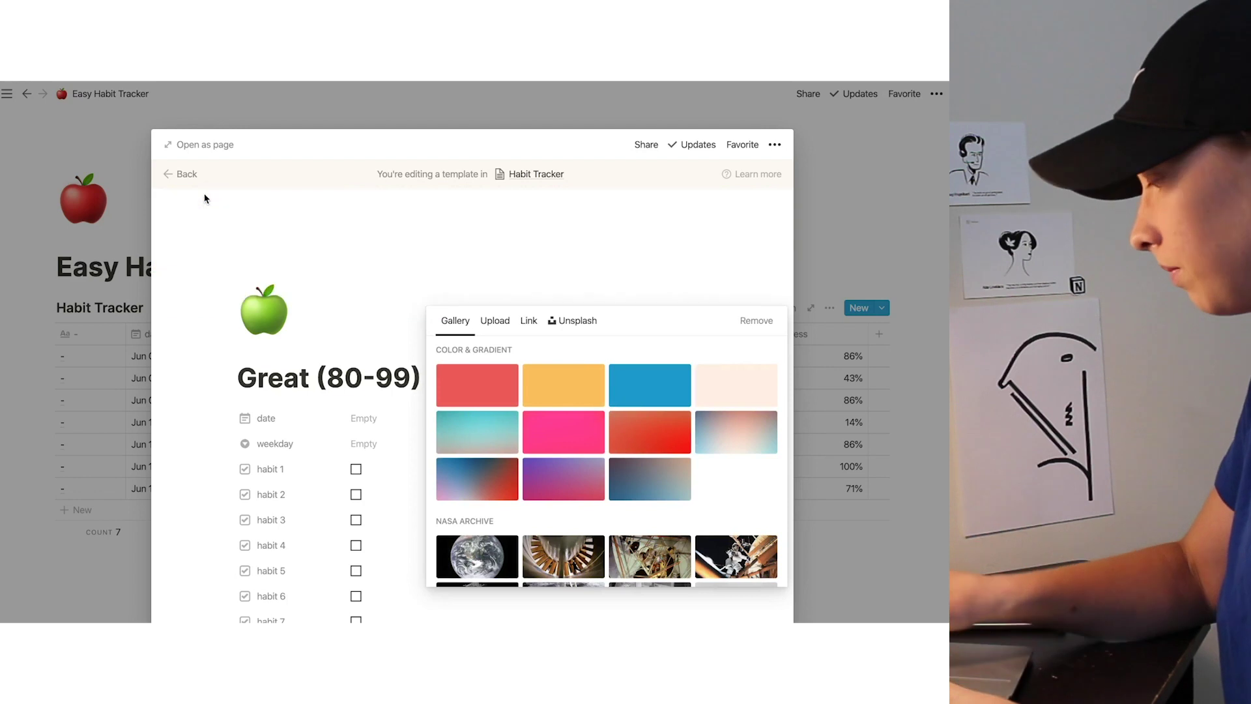
{"action": "left_click", "coordinate": [171, 182]}
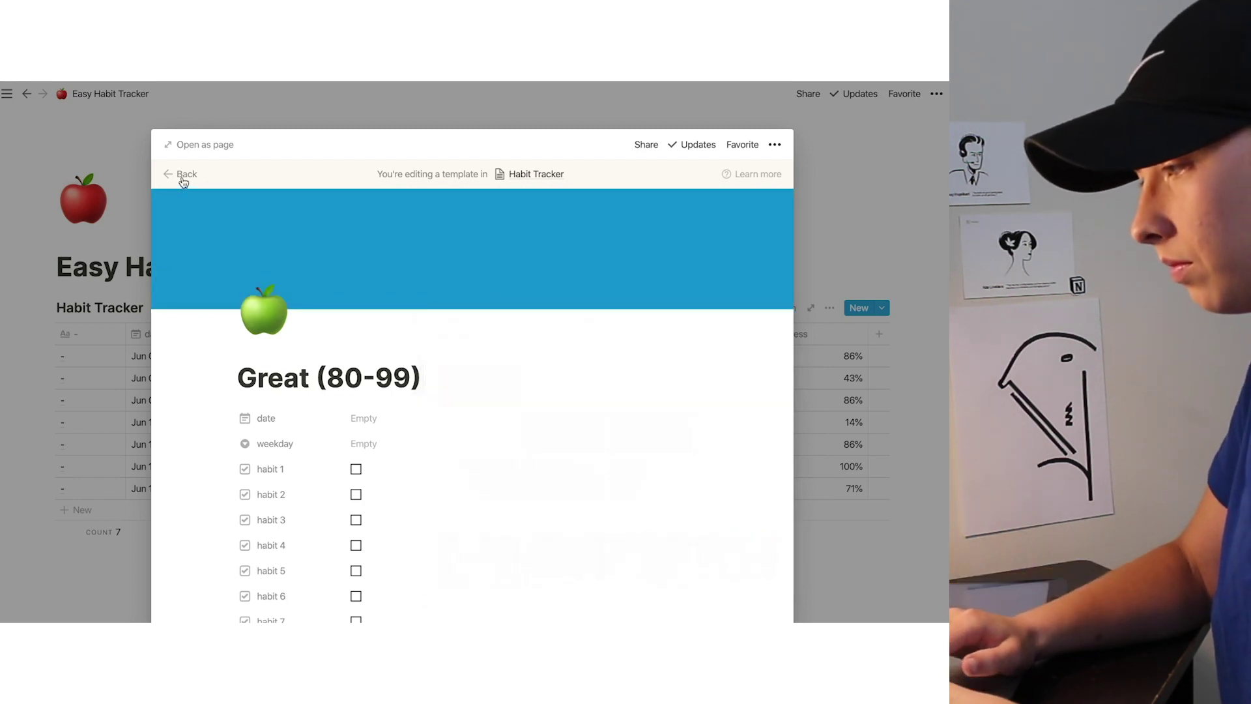
{"action": "left_click", "coordinate": [178, 176]}
Step: Rename the Not Bad template to 'Not Bad (60-80)'
{"action": "scroll", "coordinate": [232, 383], "scroll_direction": "down", "scroll_amount": 5}
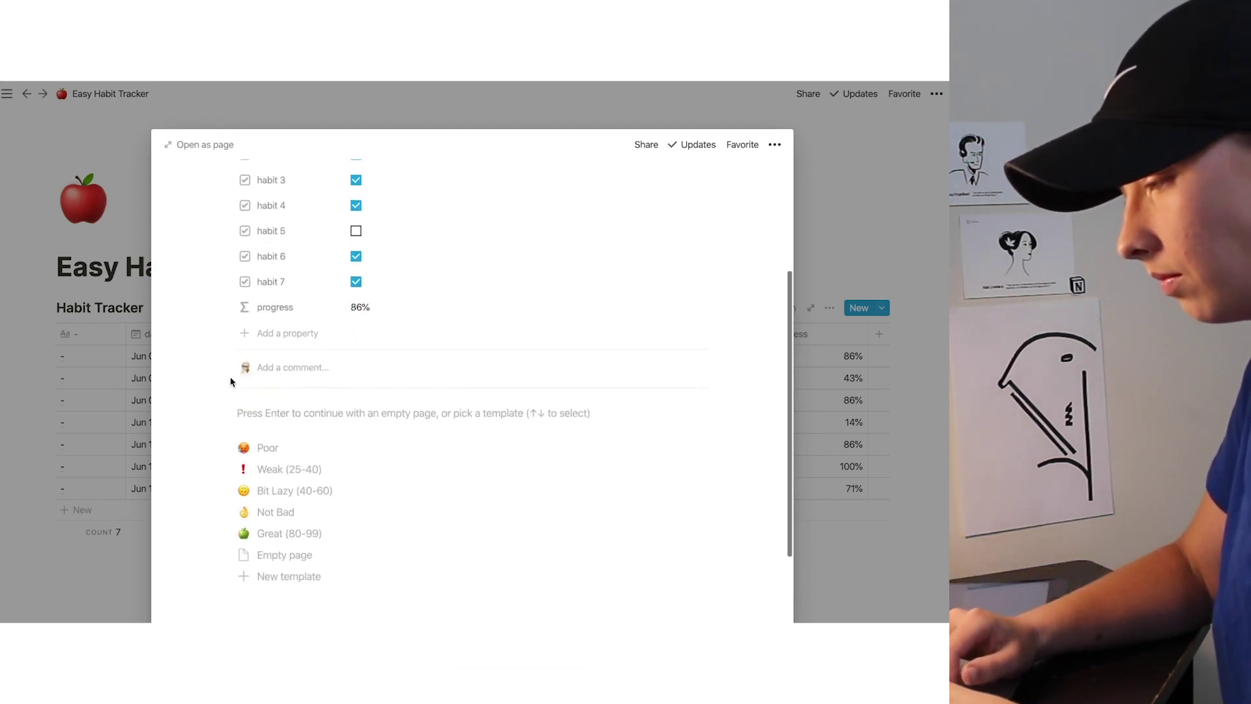
{"action": "left_click", "coordinate": [697, 474]}
{"action": "left_click", "coordinate": [684, 477]}
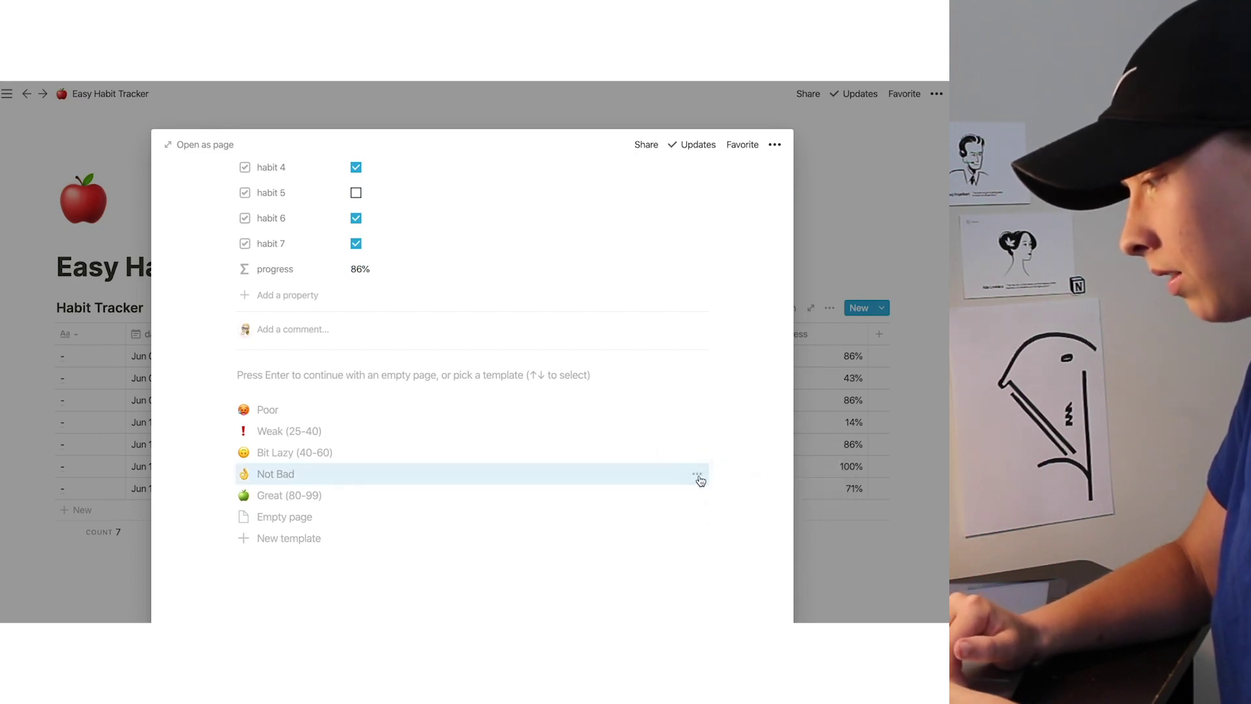
{"action": "left_click", "coordinate": [698, 477]}
{"action": "left_click", "coordinate": [746, 456]}
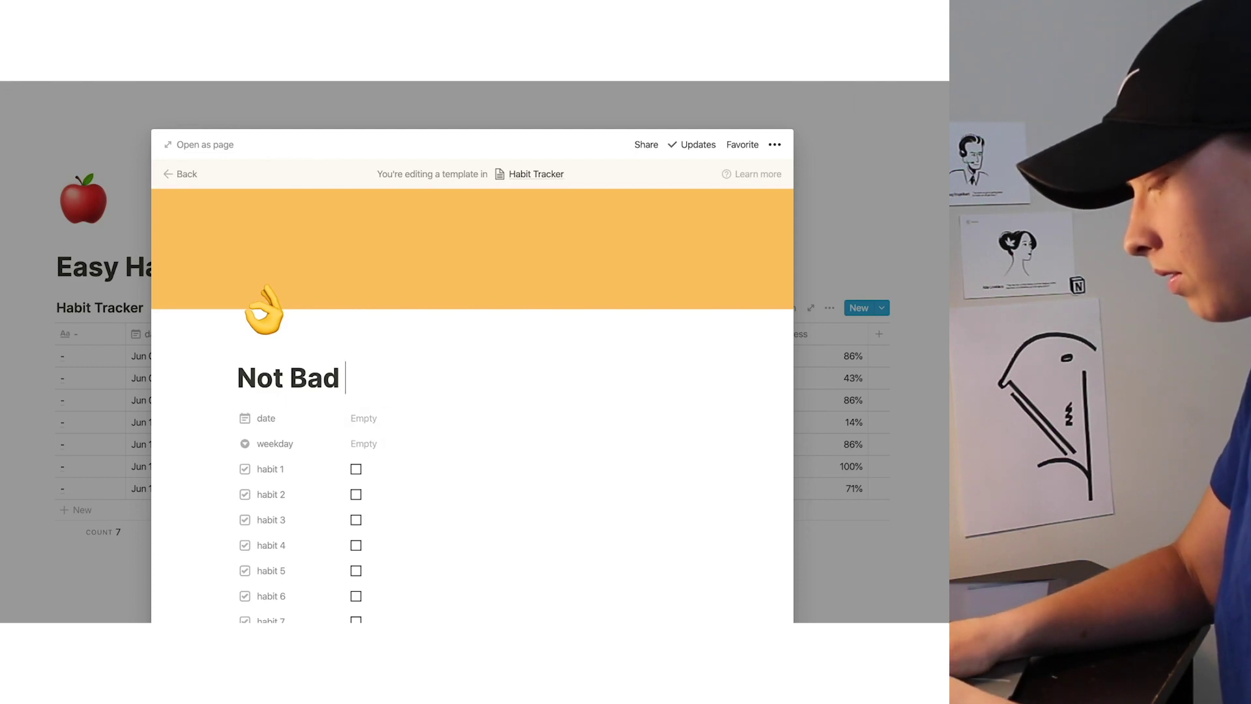
{"action": "type", "text": "(60-"}
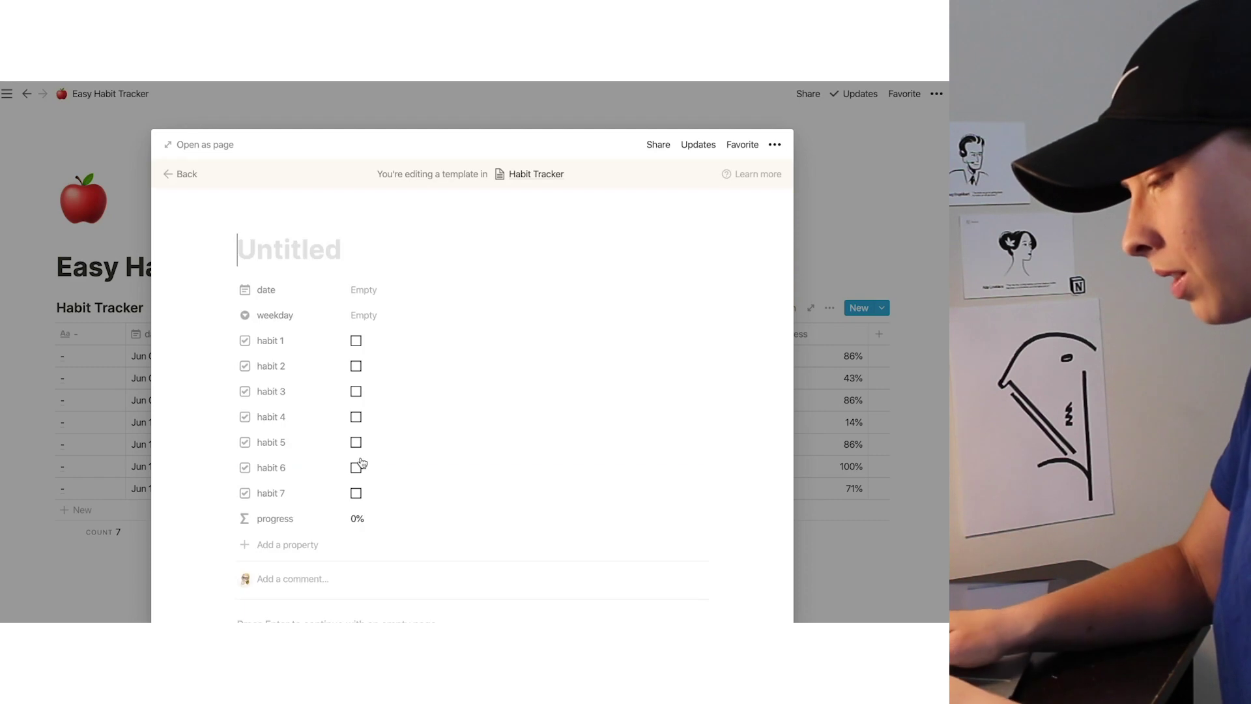
Step: Create a PERFECT template with a green check-mark icon and blue cover
{"action": "type", "text": "PERFEC"}
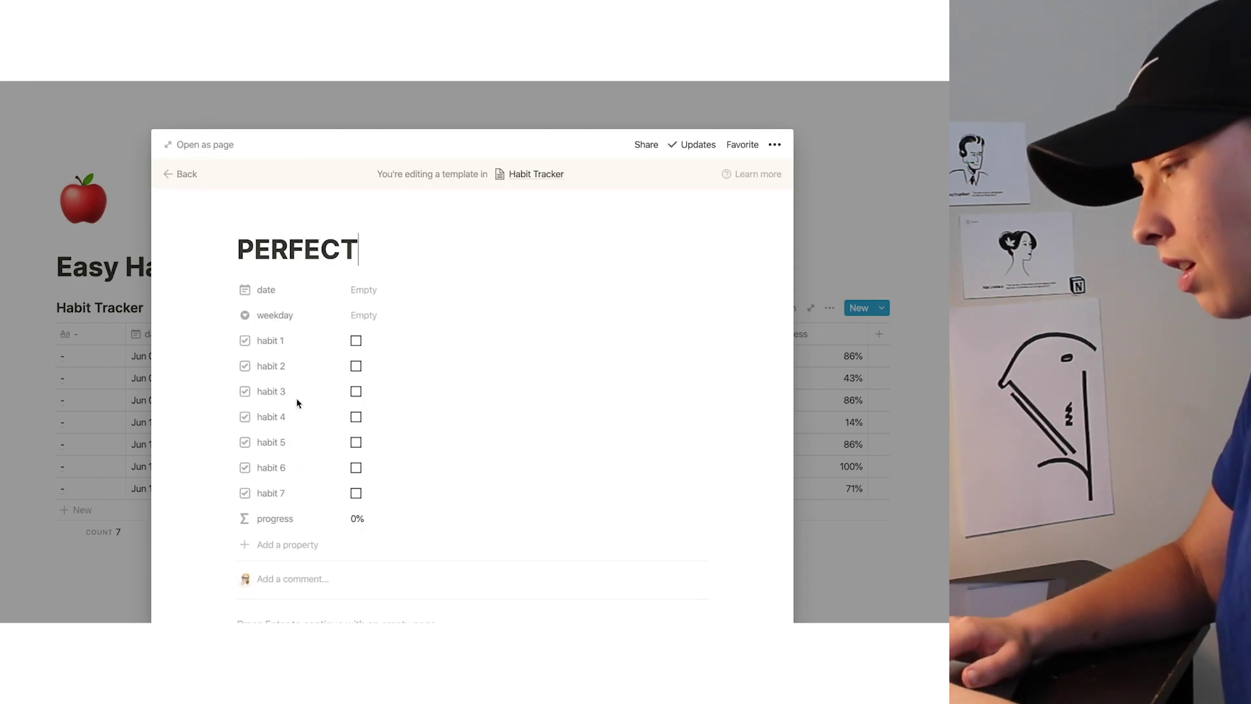
{"action": "type", "text": "T"}
{"action": "left_click", "coordinate": [260, 217]}
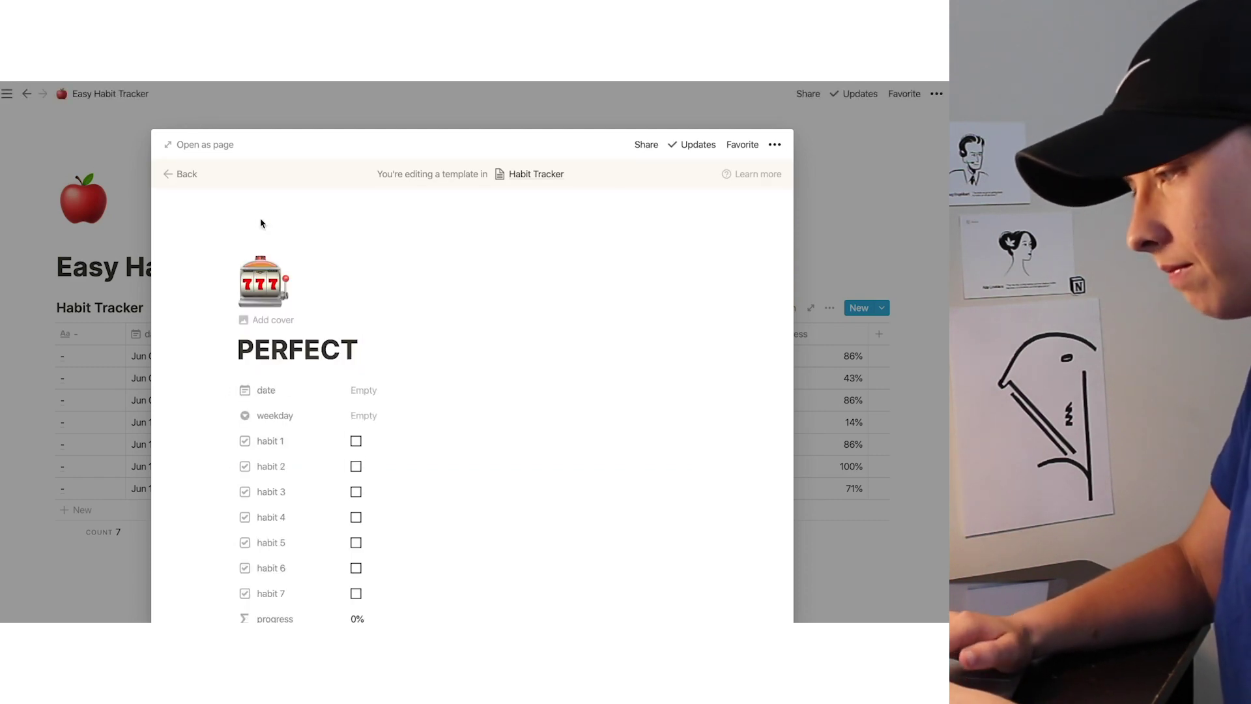
{"action": "left_click", "coordinate": [272, 288]}
{"action": "left_click", "coordinate": [275, 412]}
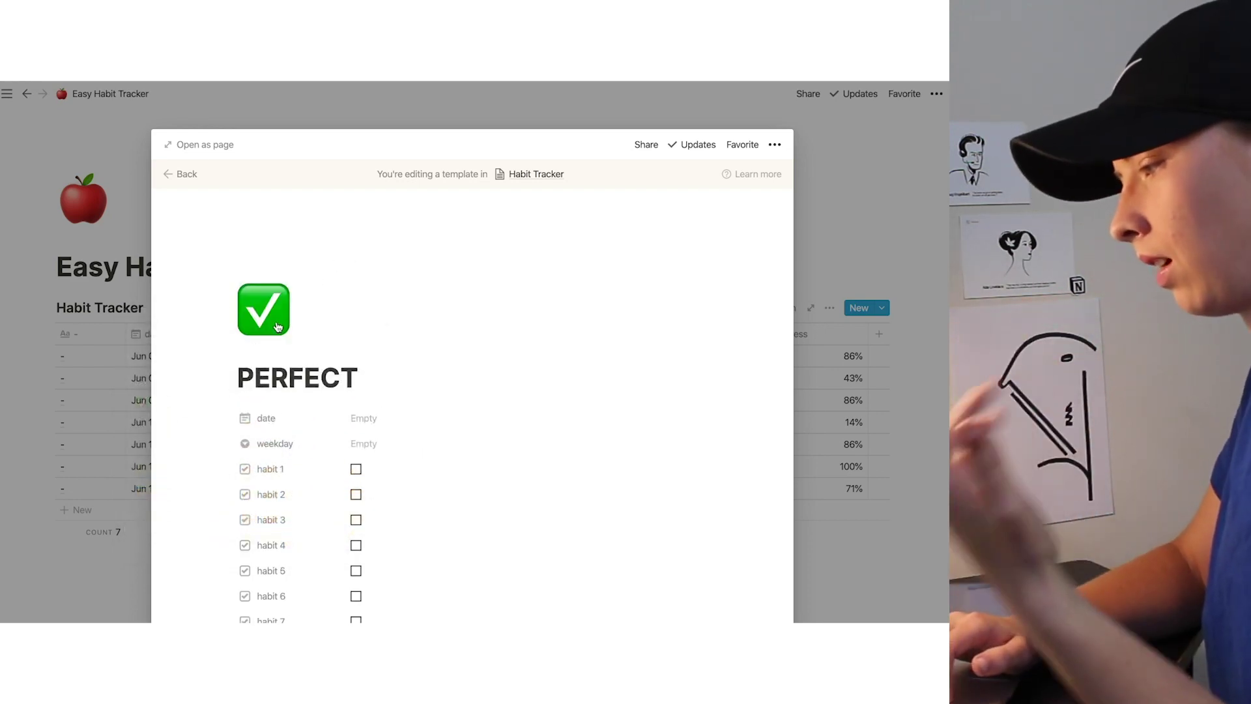
{"action": "left_click", "coordinate": [267, 349]}
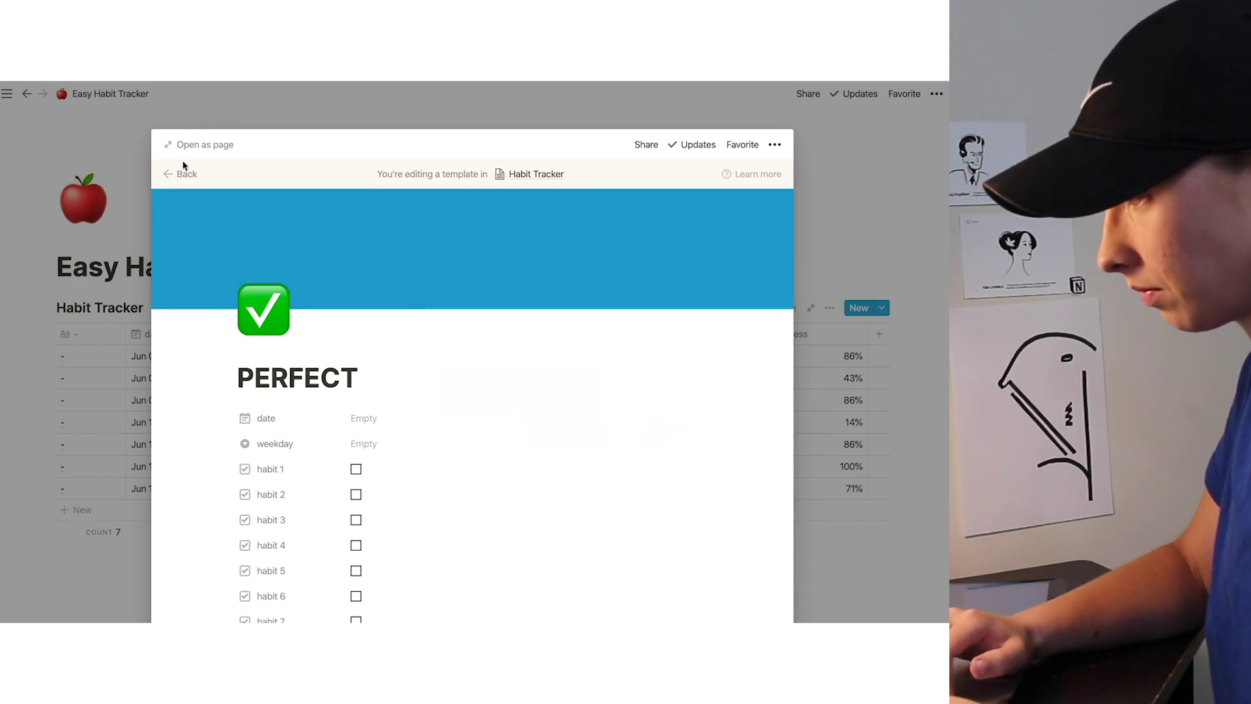
{"action": "left_click", "coordinate": [182, 172]}
Step: Apply the Great (80-99) template to Jun 07 and Bit Lazy (40-60) to Jun 08
{"action": "scroll", "coordinate": [374, 470], "scroll_direction": "down", "scroll_amount": 5}
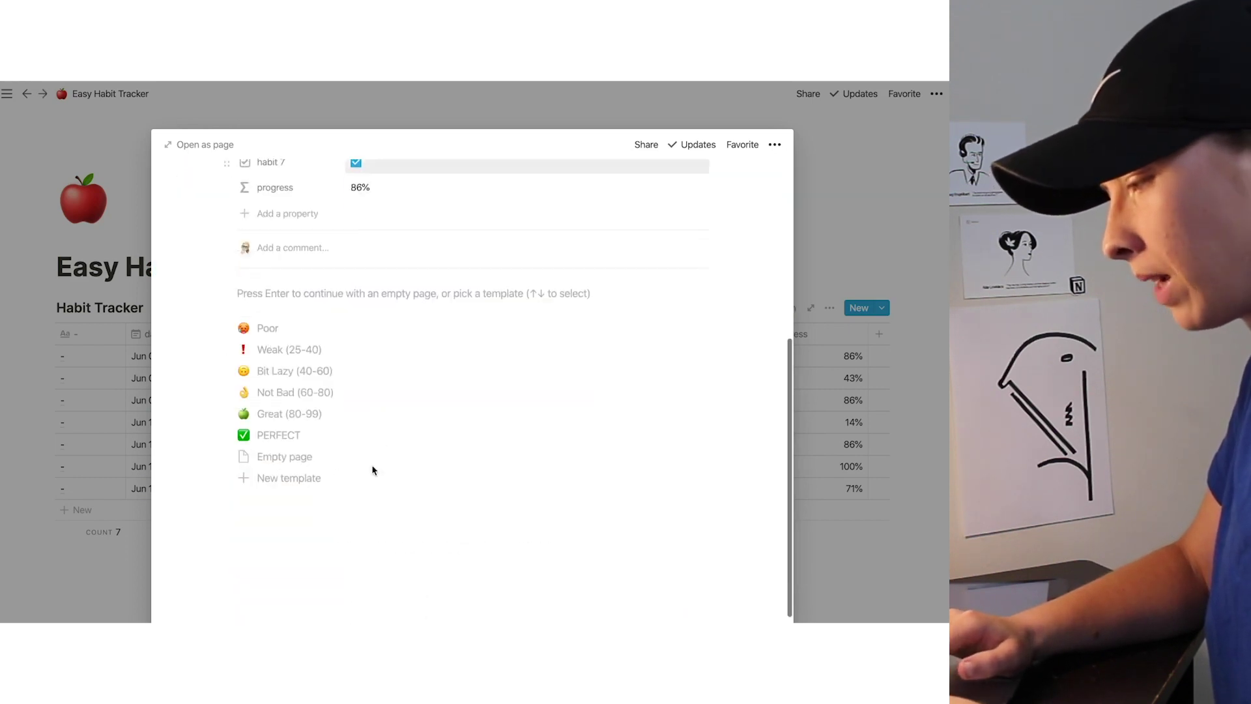
{"action": "scroll", "coordinate": [374, 470], "scroll_direction": "up", "scroll_amount": 5}
{"action": "scroll", "coordinate": [374, 471], "scroll_direction": "down", "scroll_amount": 1}
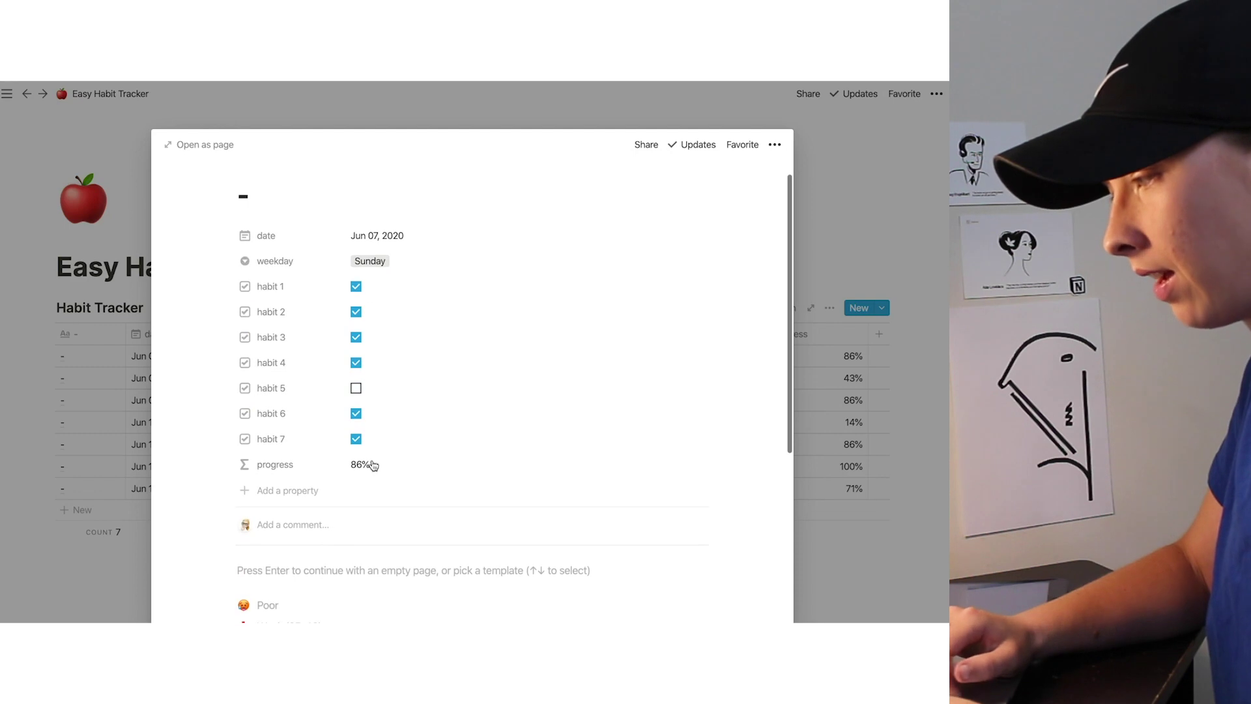
{"action": "scroll", "coordinate": [355, 470], "scroll_direction": "down", "scroll_amount": 5}
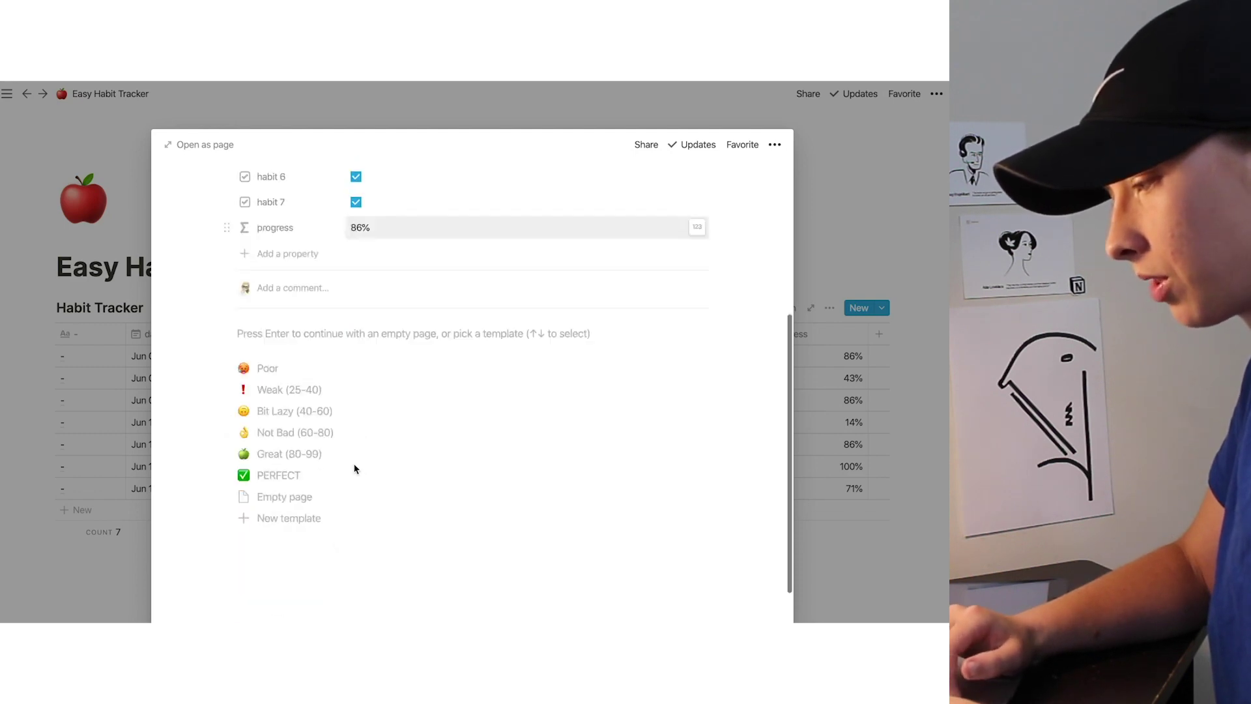
{"action": "left_click", "coordinate": [295, 386]}
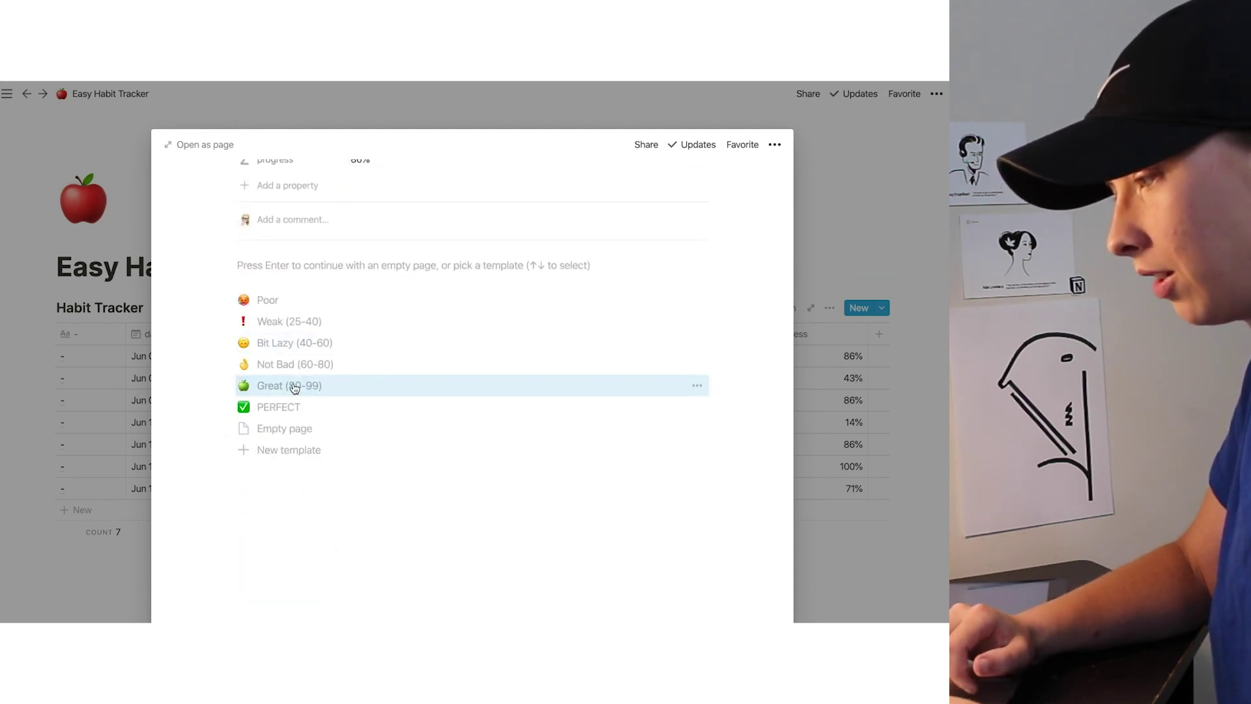
{"action": "left_click", "coordinate": [110, 363]}
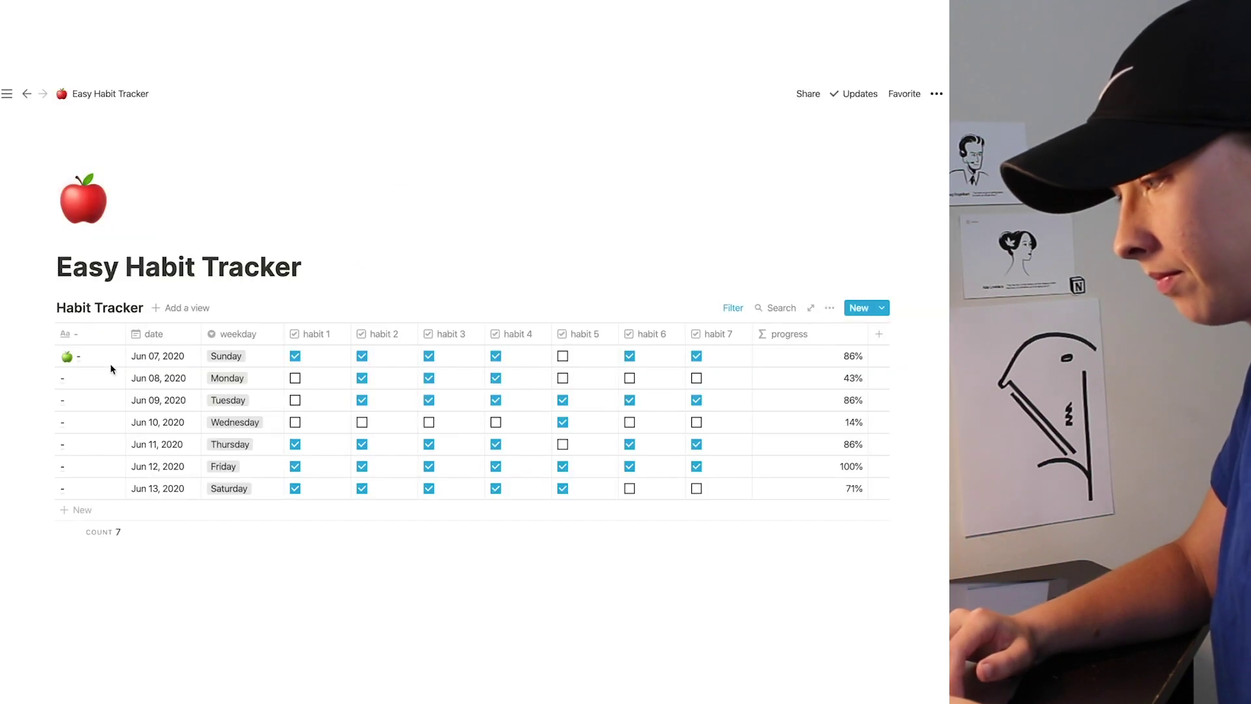
{"action": "left_click", "coordinate": [117, 382]}
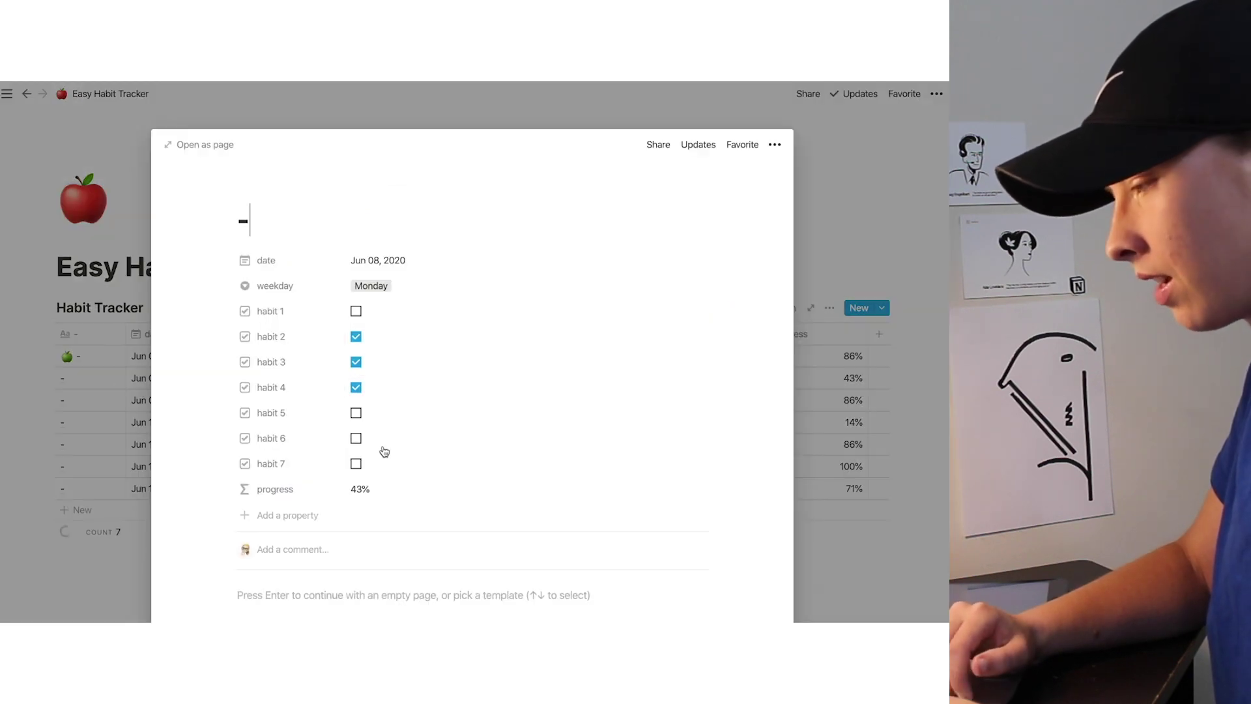
{"action": "scroll", "coordinate": [385, 451], "scroll_direction": "down", "scroll_amount": 3}
{"action": "scroll", "coordinate": [384, 452], "scroll_direction": "down", "scroll_amount": 2}
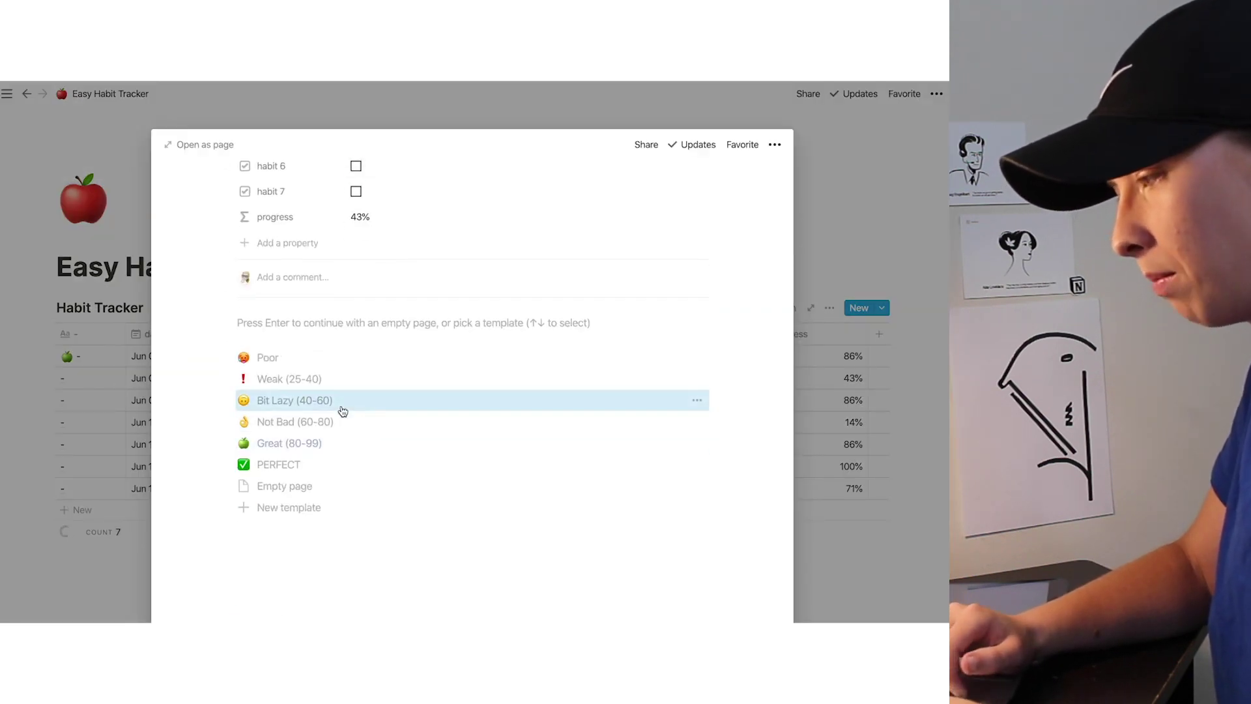
{"action": "key", "text": "Return"}
{"action": "left_click", "coordinate": [88, 389]}
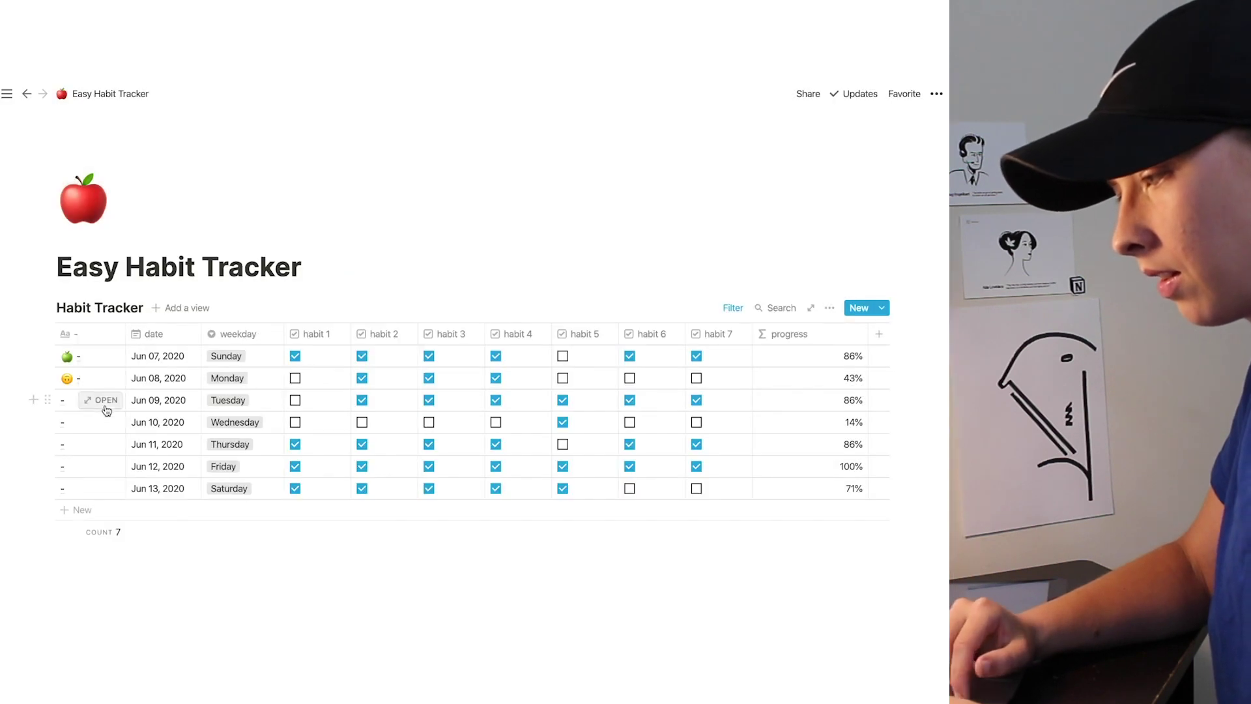
Step: Apply the Not Bad (60-80) template to the Jun 09 entry
{"action": "left_click", "coordinate": [106, 401]}
{"action": "scroll", "coordinate": [382, 500], "scroll_direction": "down", "scroll_amount": 3}
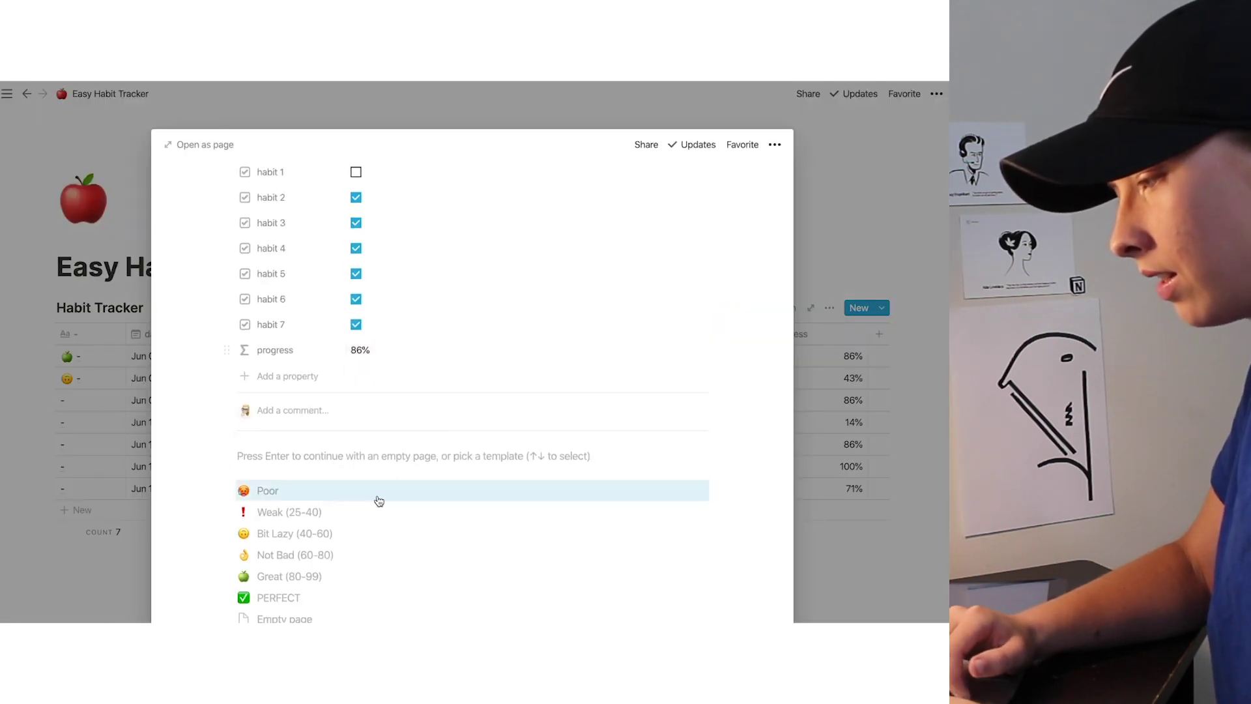
{"action": "left_click", "coordinate": [293, 556]}
{"action": "left_click", "coordinate": [60, 468]}
{"action": "left_click", "coordinate": [173, 309]}
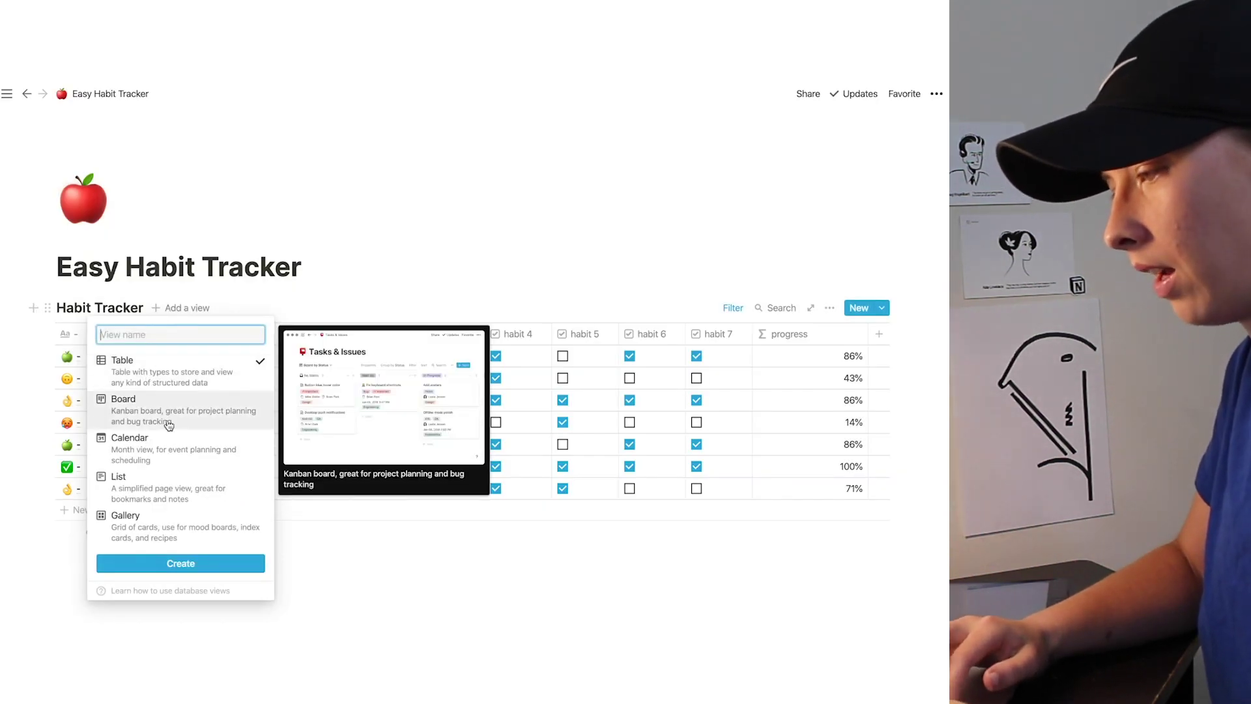
Step: Create a named Calendar-layout view showing the June 2020 habit entries by day
{"action": "left_click", "coordinate": [184, 452]}
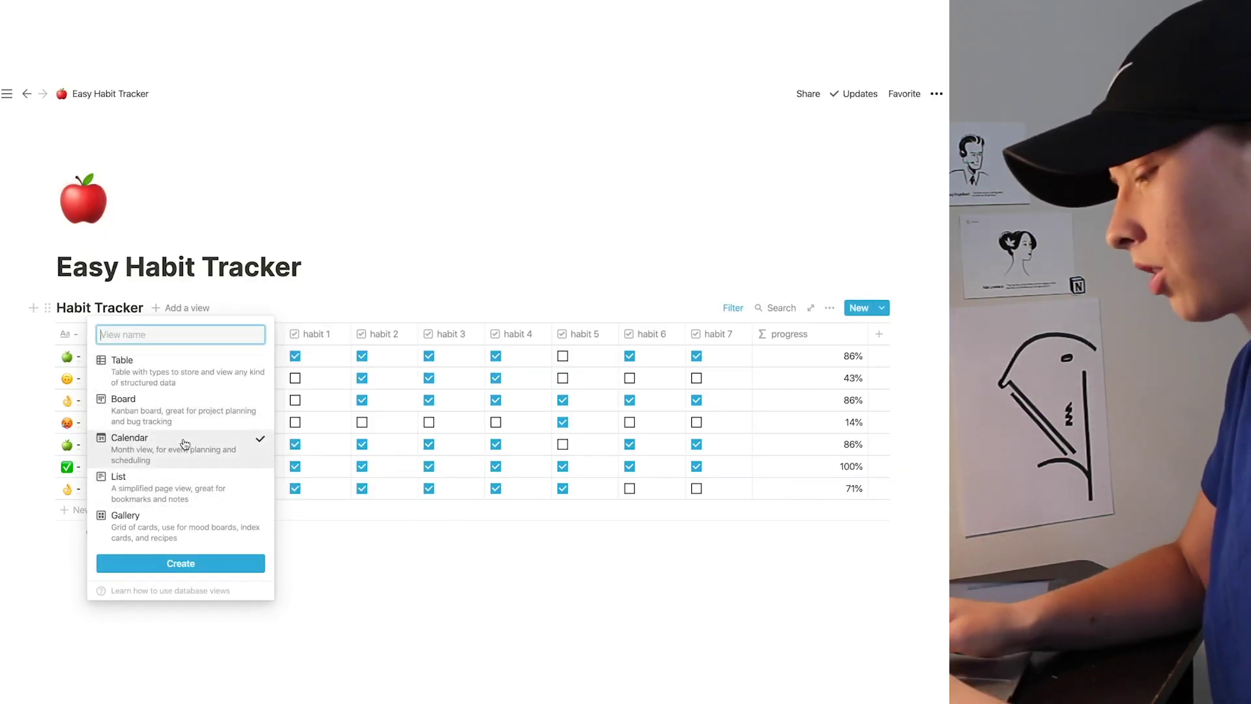
{"action": "type", "text": "Caledn"}
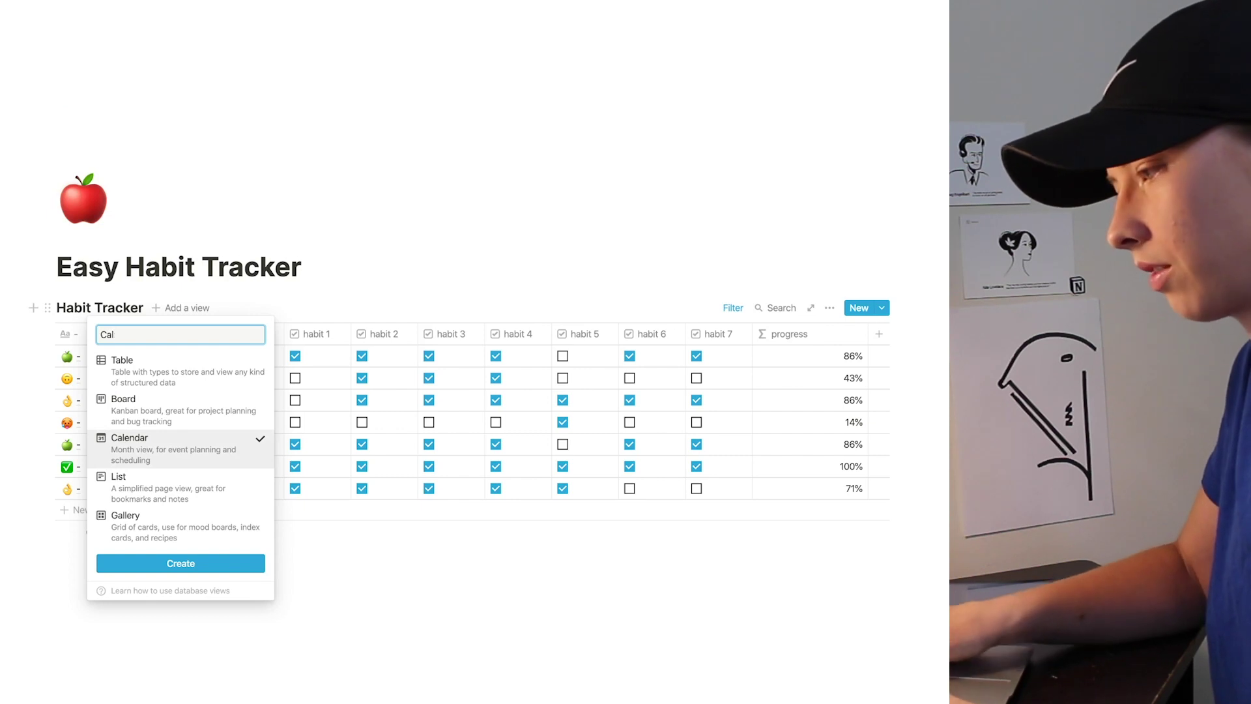
{"action": "key", "text": "BackSpace"}
{"action": "type", "text": "edn"}
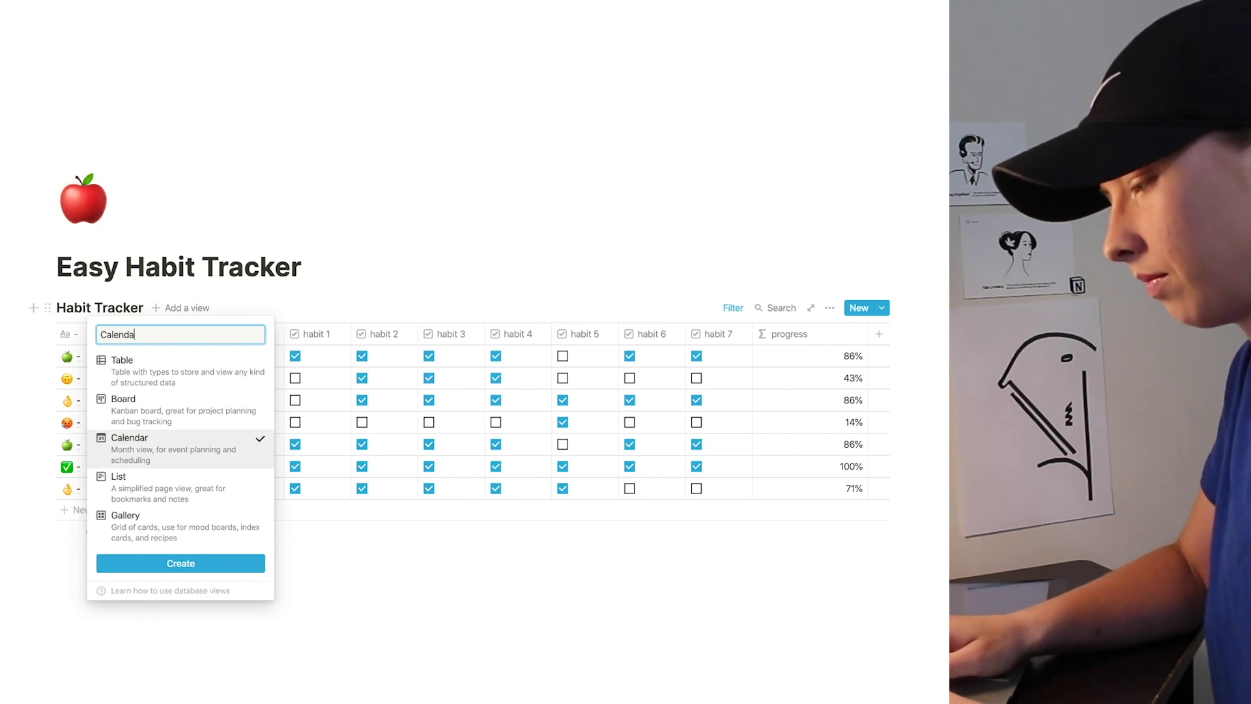
{"action": "left_click", "coordinate": [171, 564]}
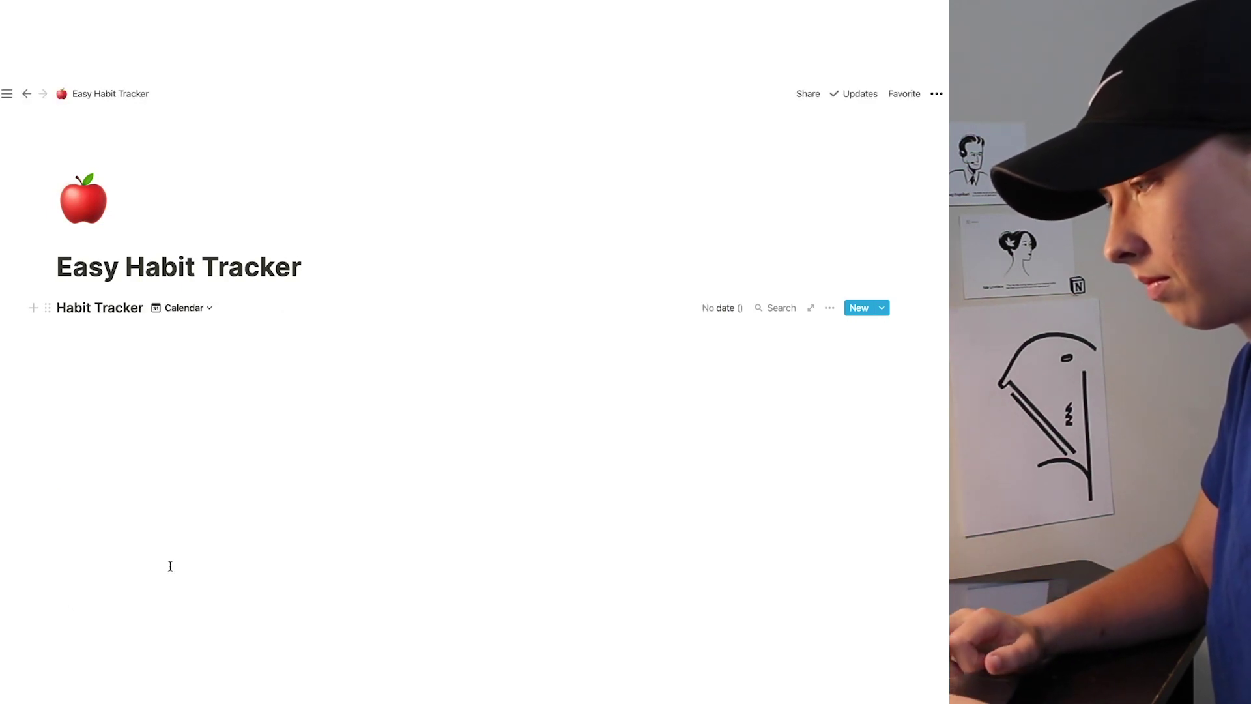
{"action": "scroll", "coordinate": [301, 456], "scroll_direction": "down", "scroll_amount": 3}
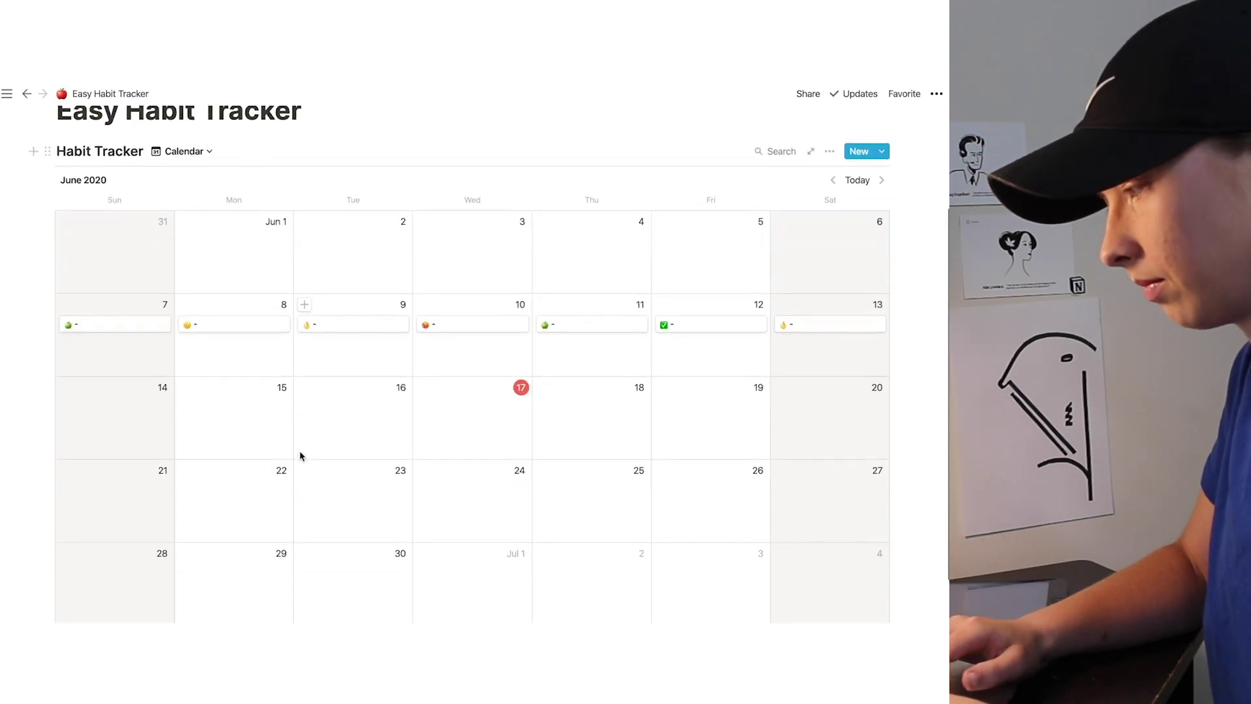
{"action": "scroll", "coordinate": [301, 456], "scroll_direction": "up", "scroll_amount": 1}
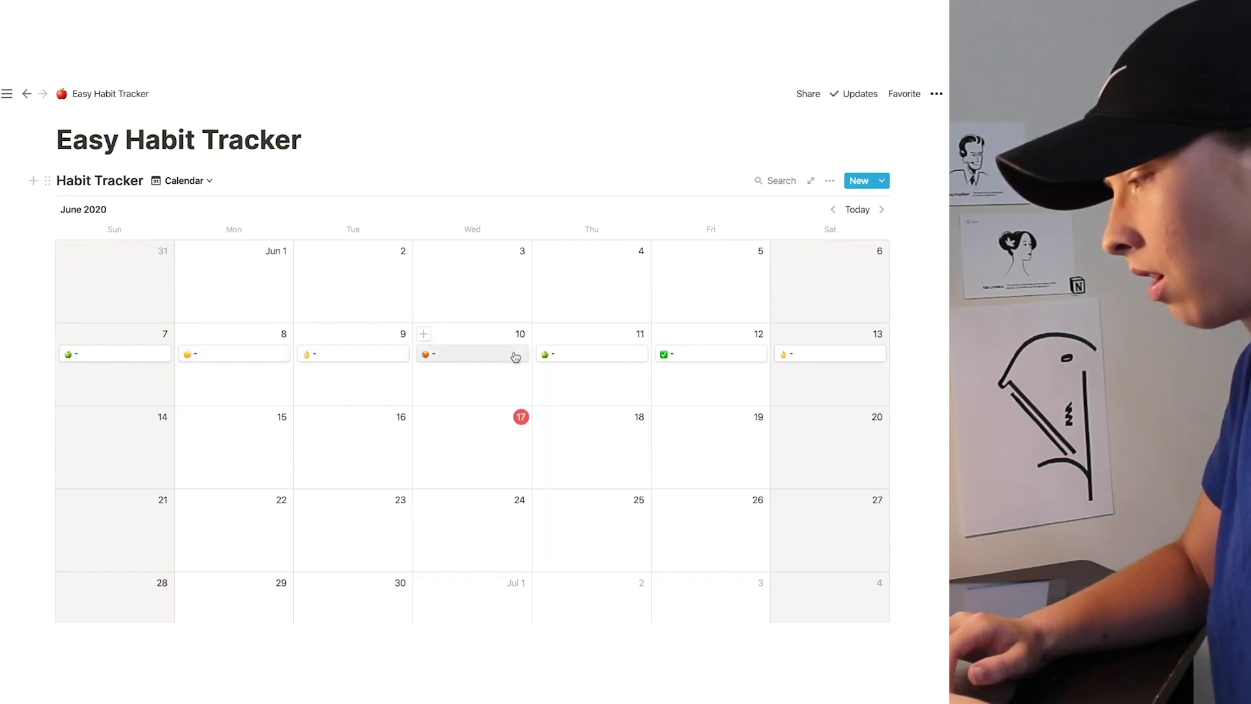
Step: Show the habit 1 through habit 7 properties on calendar cards, leaving progress hidden
{"action": "left_click", "coordinate": [830, 183]}
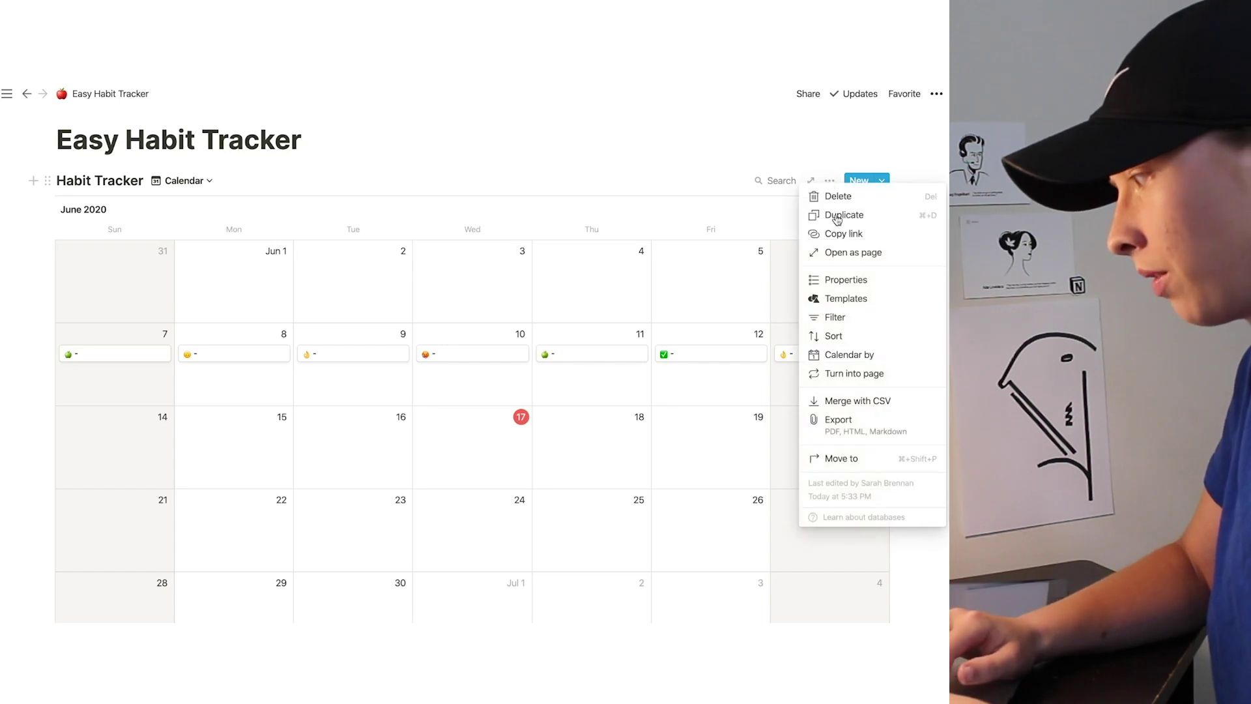
{"action": "left_click", "coordinate": [846, 279]}
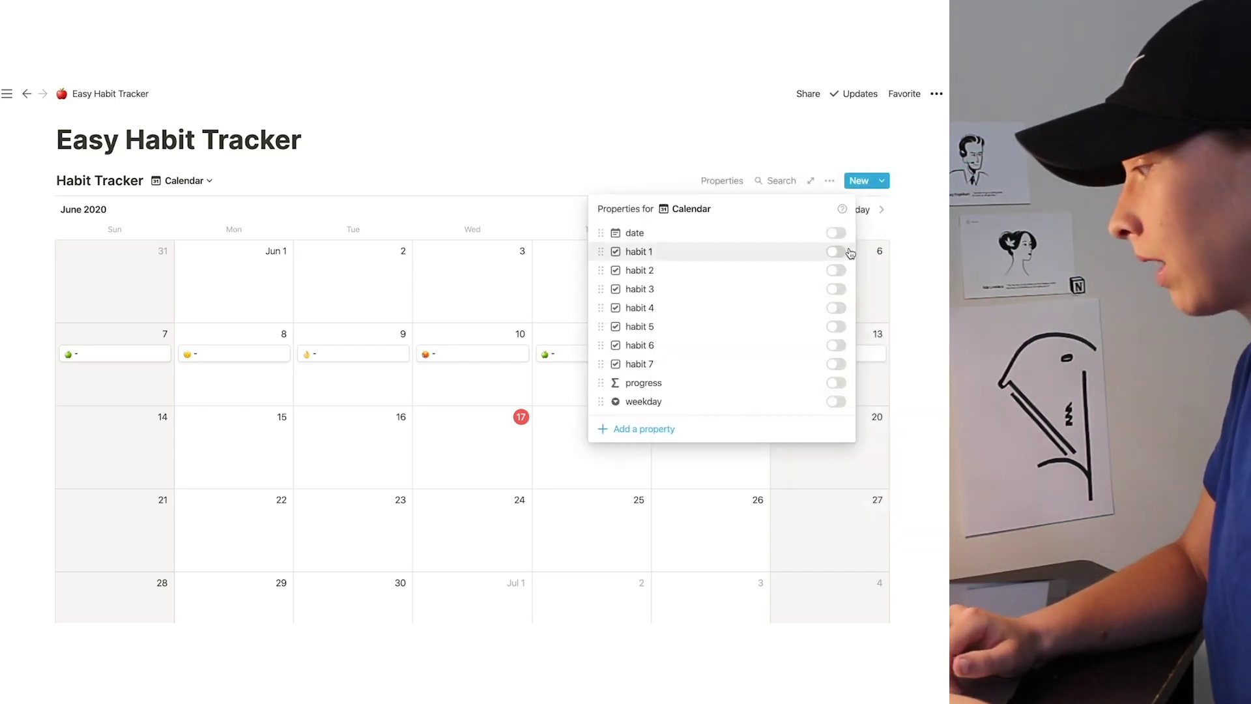
{"action": "left_click", "coordinate": [839, 253]}
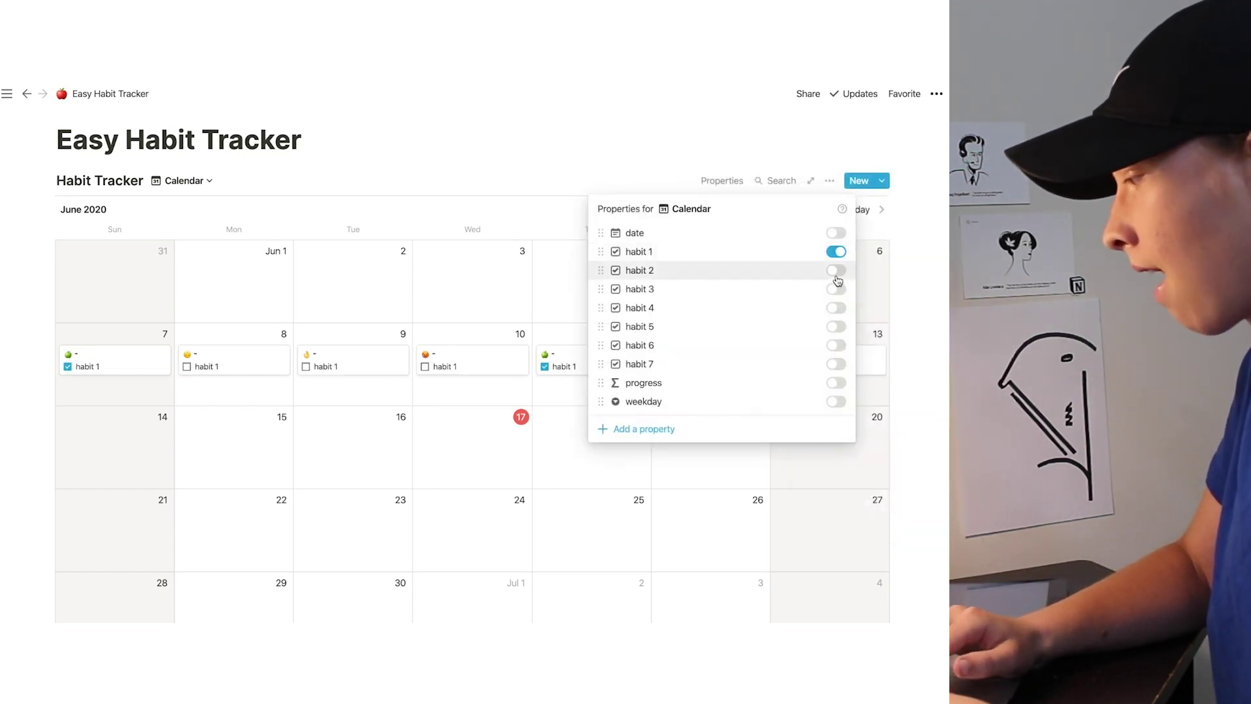
{"action": "left_click", "coordinate": [839, 271]}
{"action": "left_click", "coordinate": [839, 290]}
{"action": "left_click", "coordinate": [839, 309]}
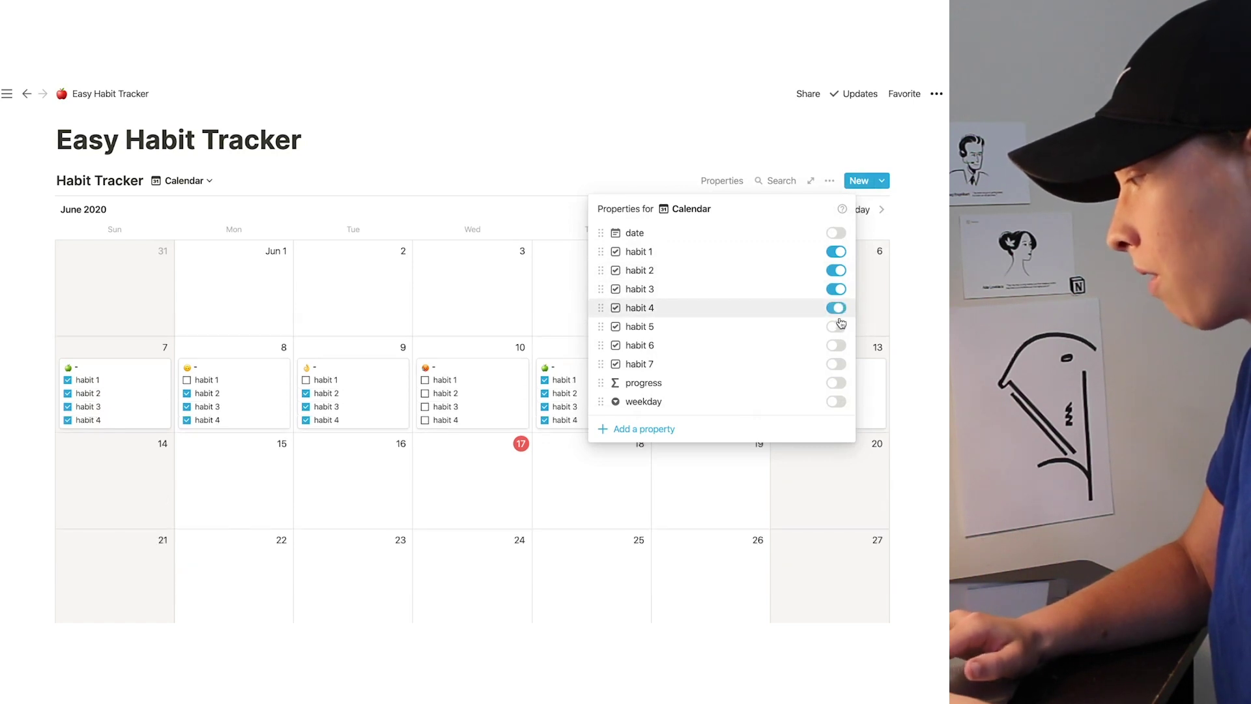
{"action": "left_click", "coordinate": [839, 327]}
{"action": "left_click", "coordinate": [837, 347]}
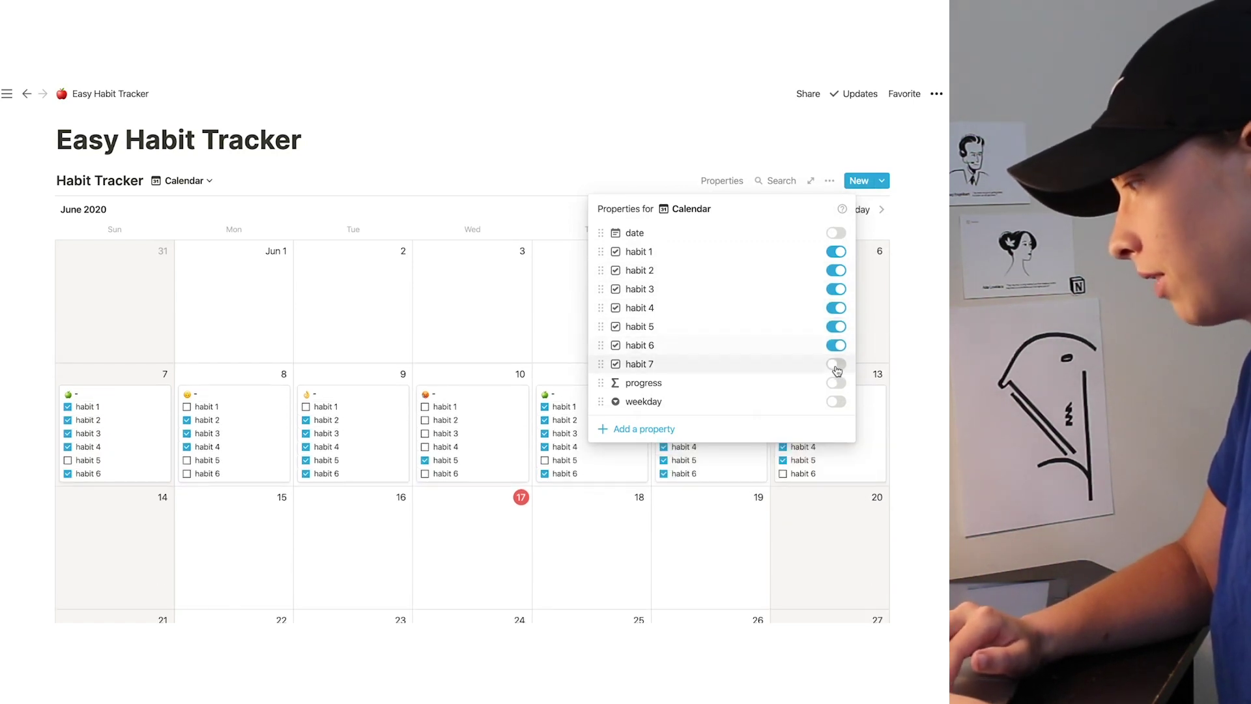
{"action": "left_click", "coordinate": [838, 365]}
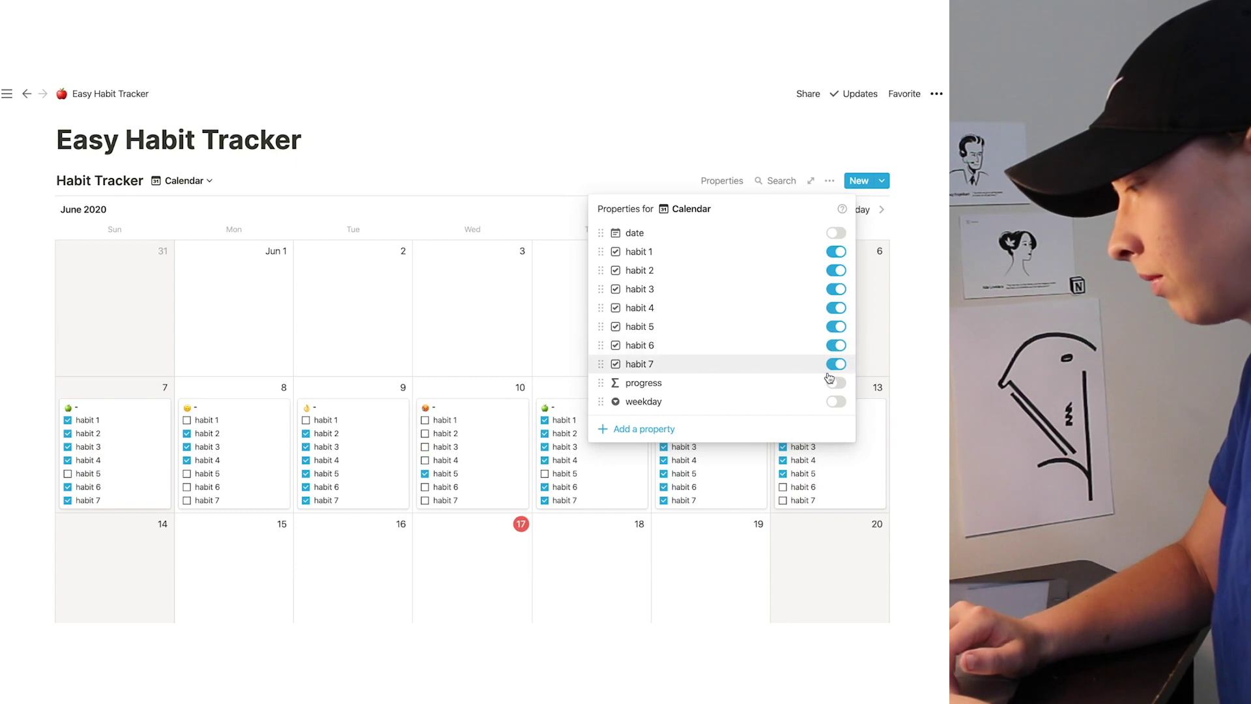
{"action": "left_click", "coordinate": [834, 384]}
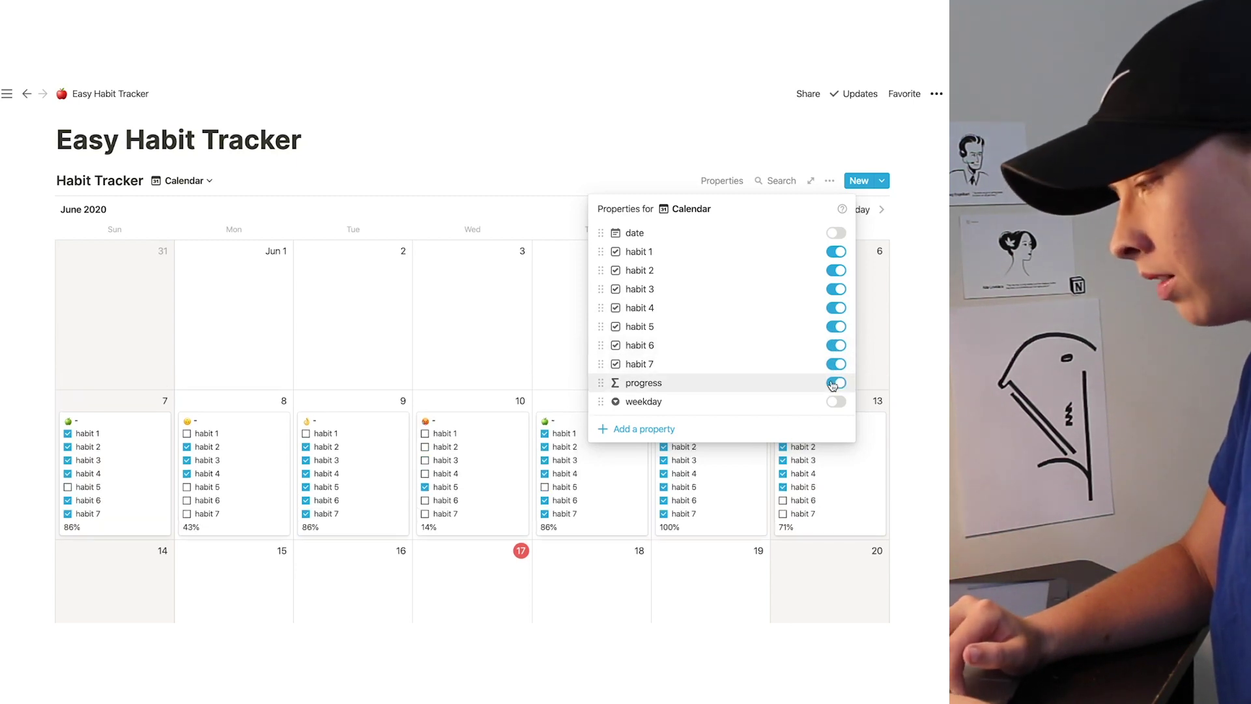
{"action": "left_click", "coordinate": [833, 383]}
{"action": "left_click", "coordinate": [405, 341]}
Step: Toggle the habit 5 checkbox on the June 7 calendar card
{"action": "scroll", "coordinate": [428, 425], "scroll_direction": "down", "scroll_amount": 1}
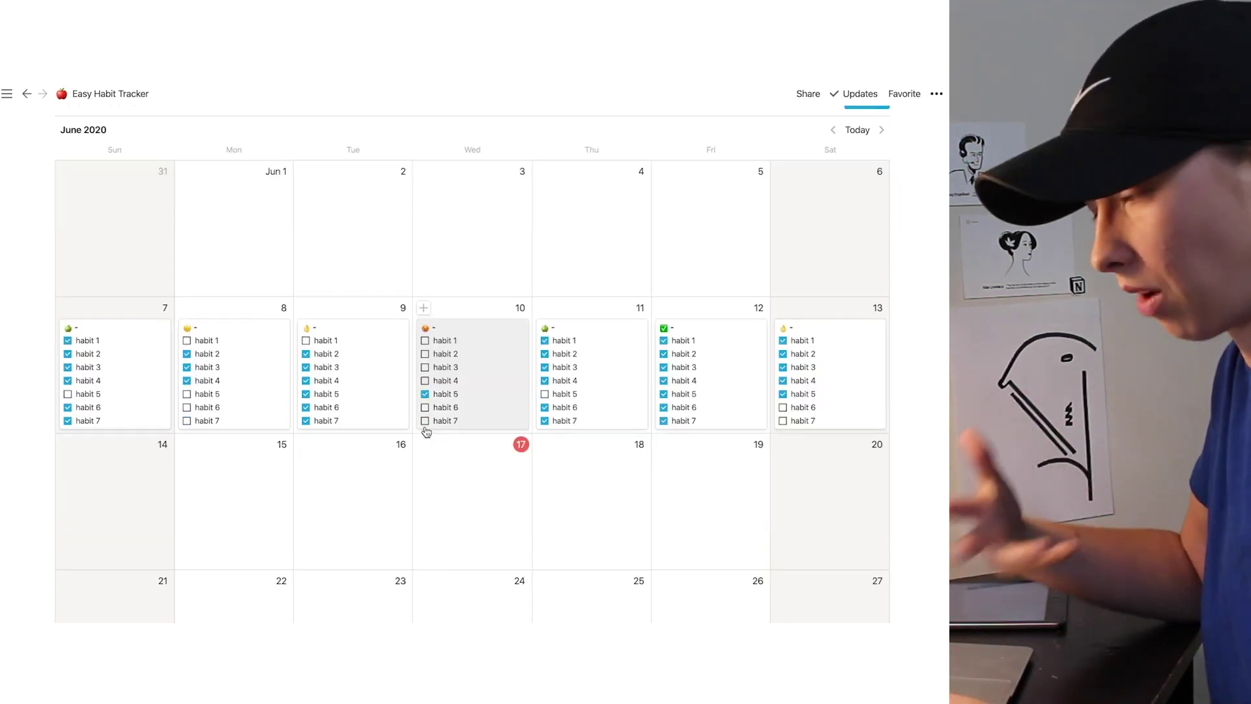
{"action": "left_click", "coordinate": [72, 399]}
{"action": "left_click", "coordinate": [70, 397]}
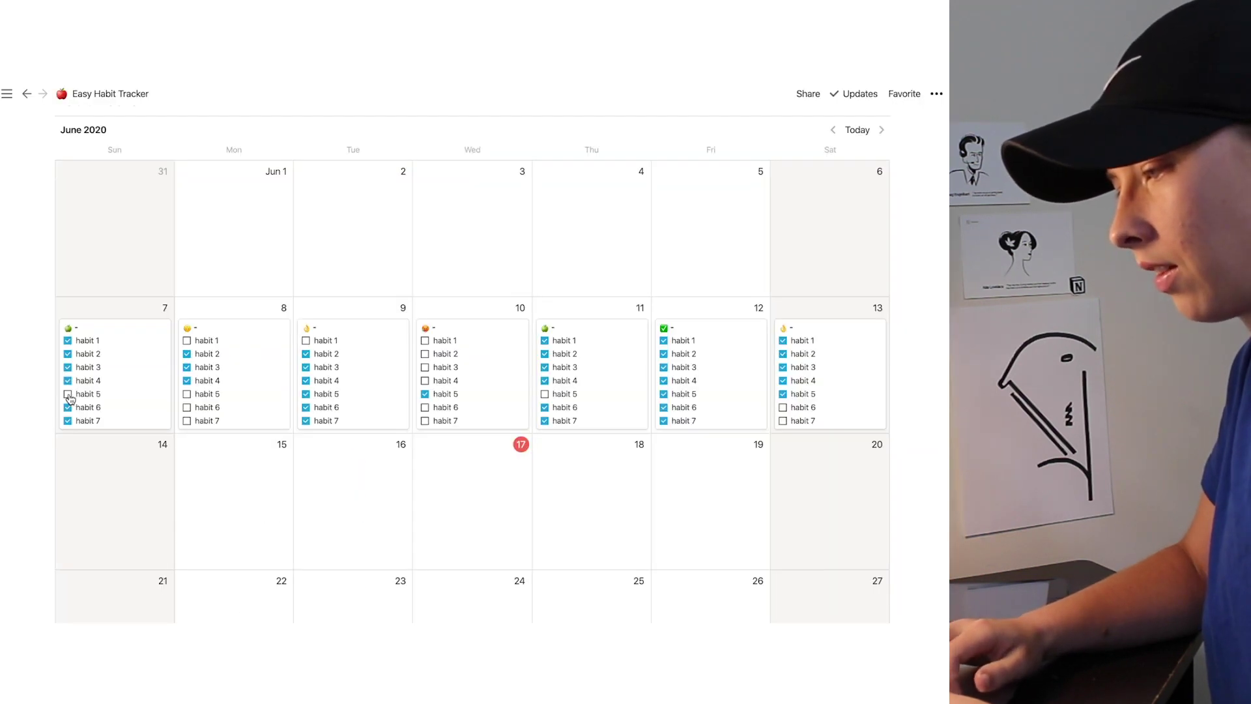
{"action": "left_click", "coordinate": [68, 395]}
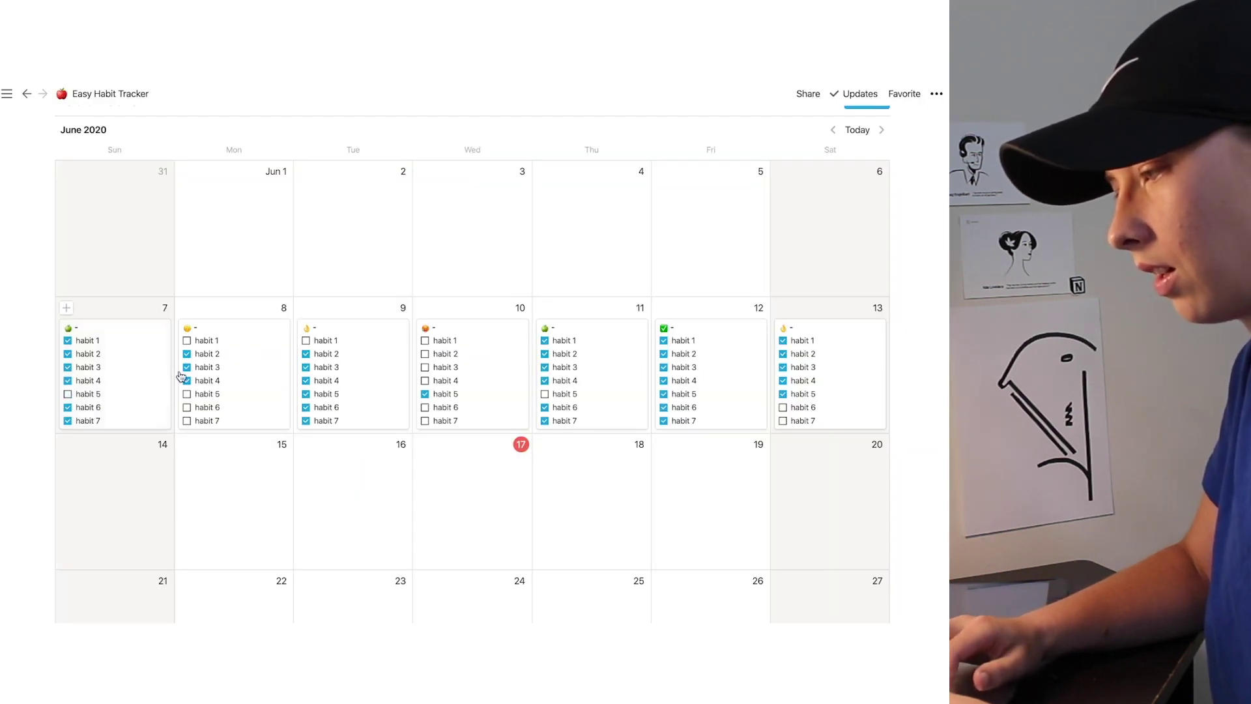
{"action": "scroll", "coordinate": [189, 399], "scroll_direction": "up", "scroll_amount": 3}
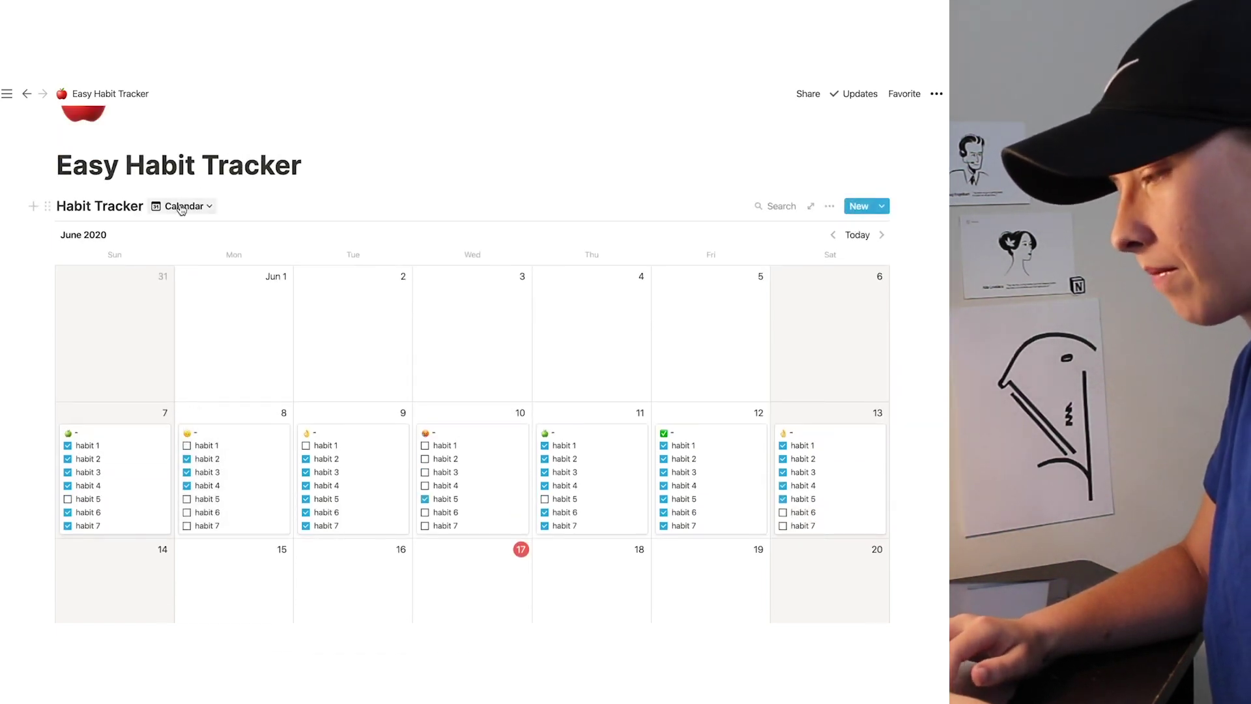
Step: Add a new calendar view named Zoom In to the Habit Tracker
{"action": "left_click", "coordinate": [181, 207]}
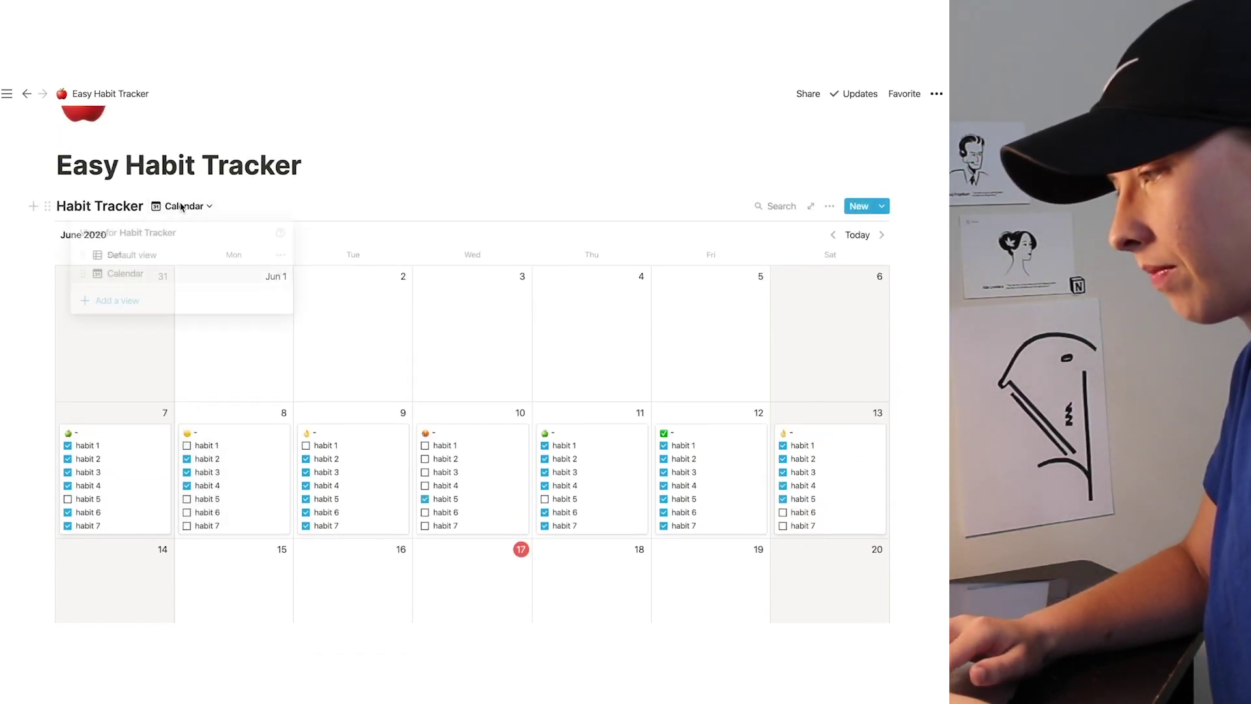
{"action": "left_click", "coordinate": [171, 305]}
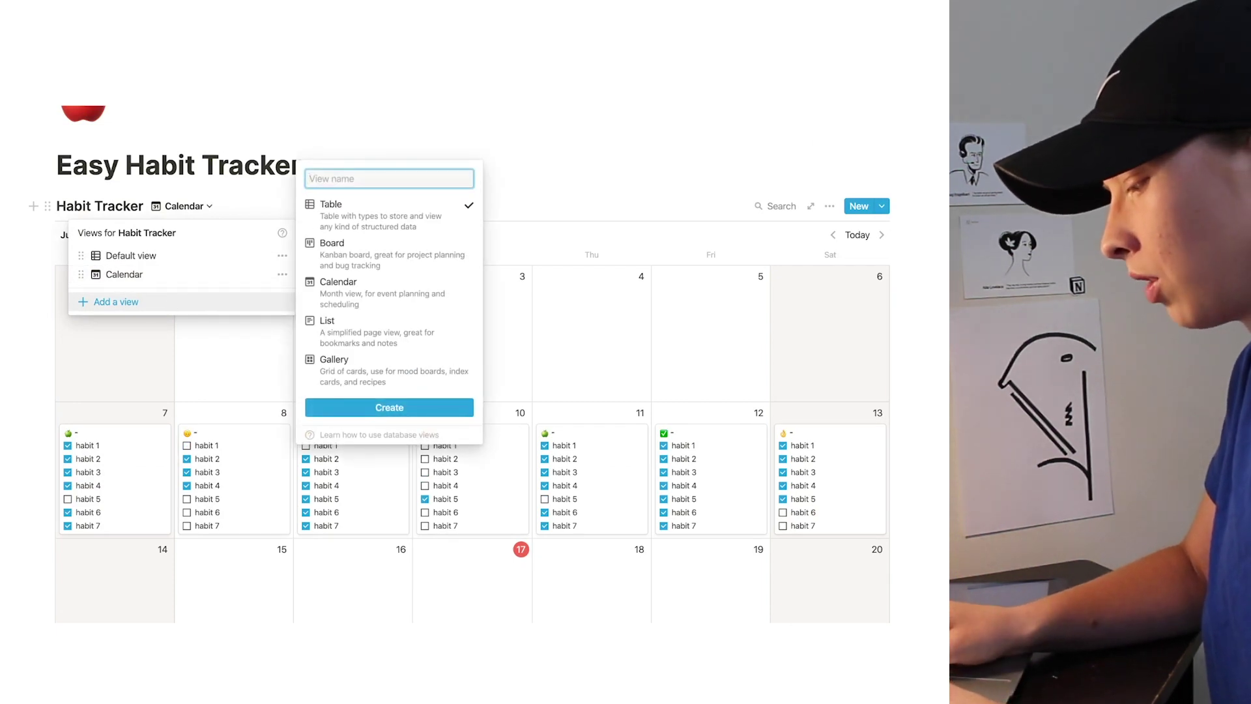
{"action": "left_click", "coordinate": [345, 287]}
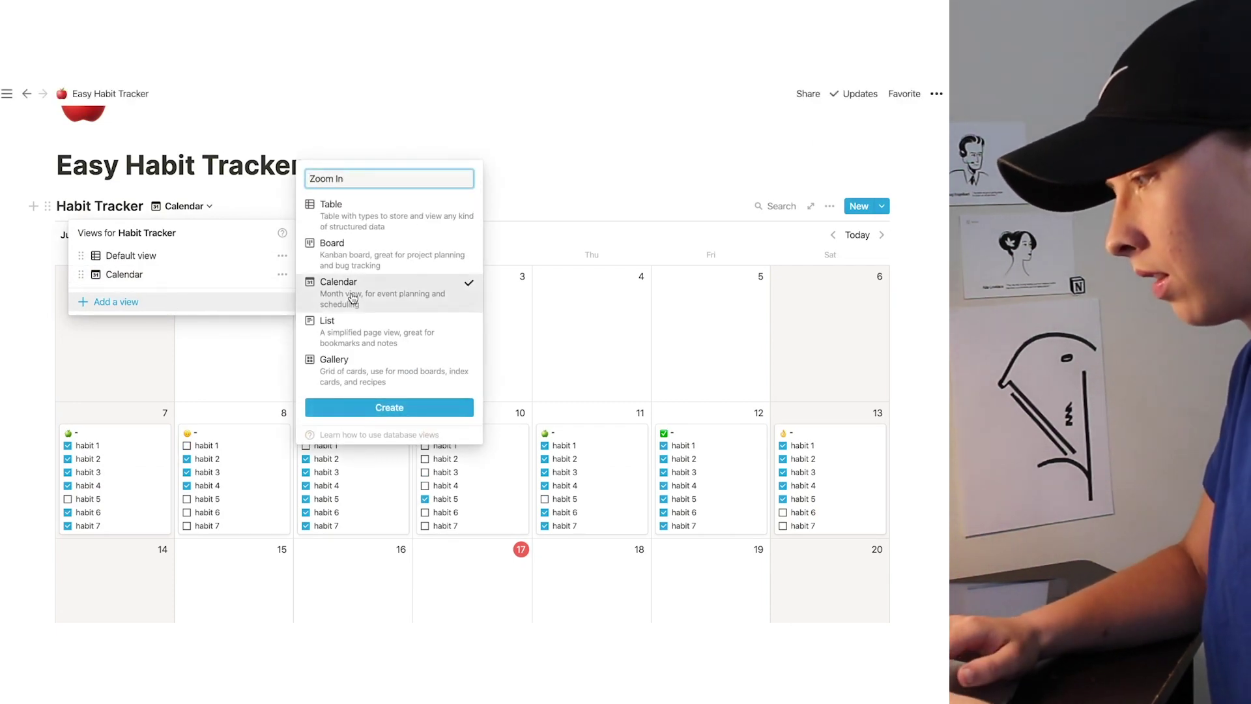
{"action": "left_click", "coordinate": [358, 408]}
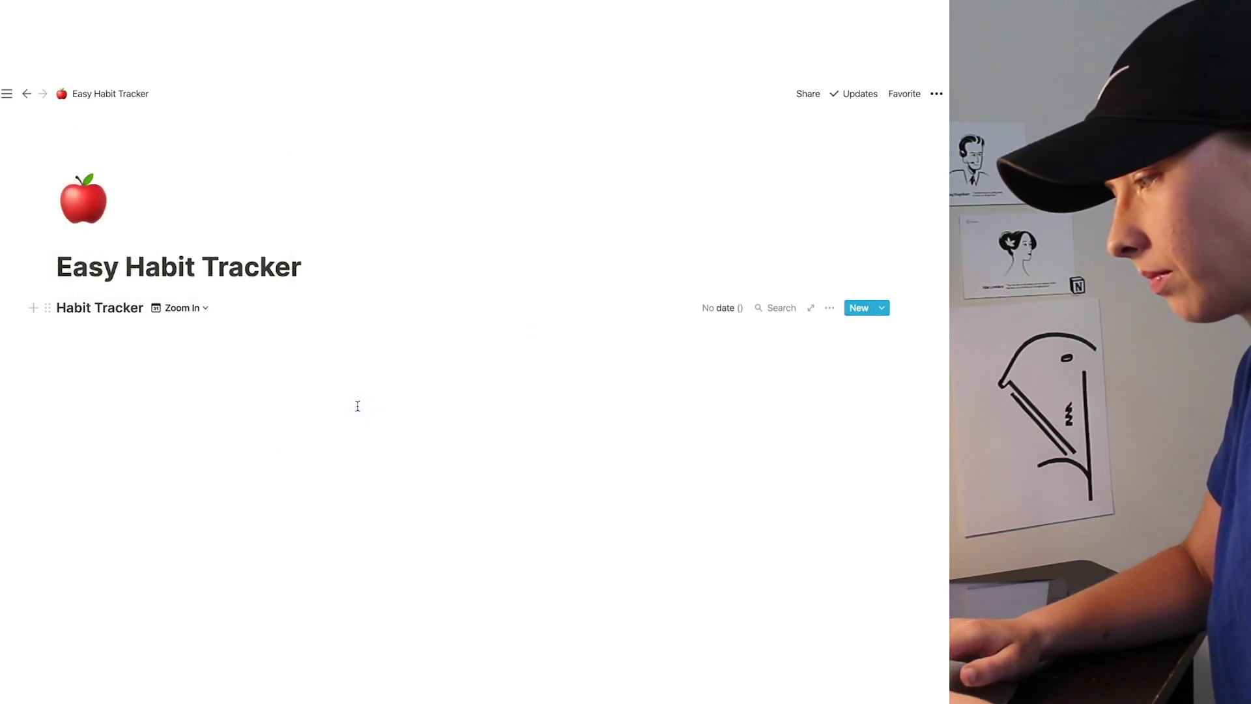
{"action": "scroll", "coordinate": [358, 411], "scroll_direction": "down", "scroll_amount": 1}
Step: Show the habit 1–7 checkboxes on the Zoom In calendar cards
{"action": "left_click", "coordinate": [830, 260]}
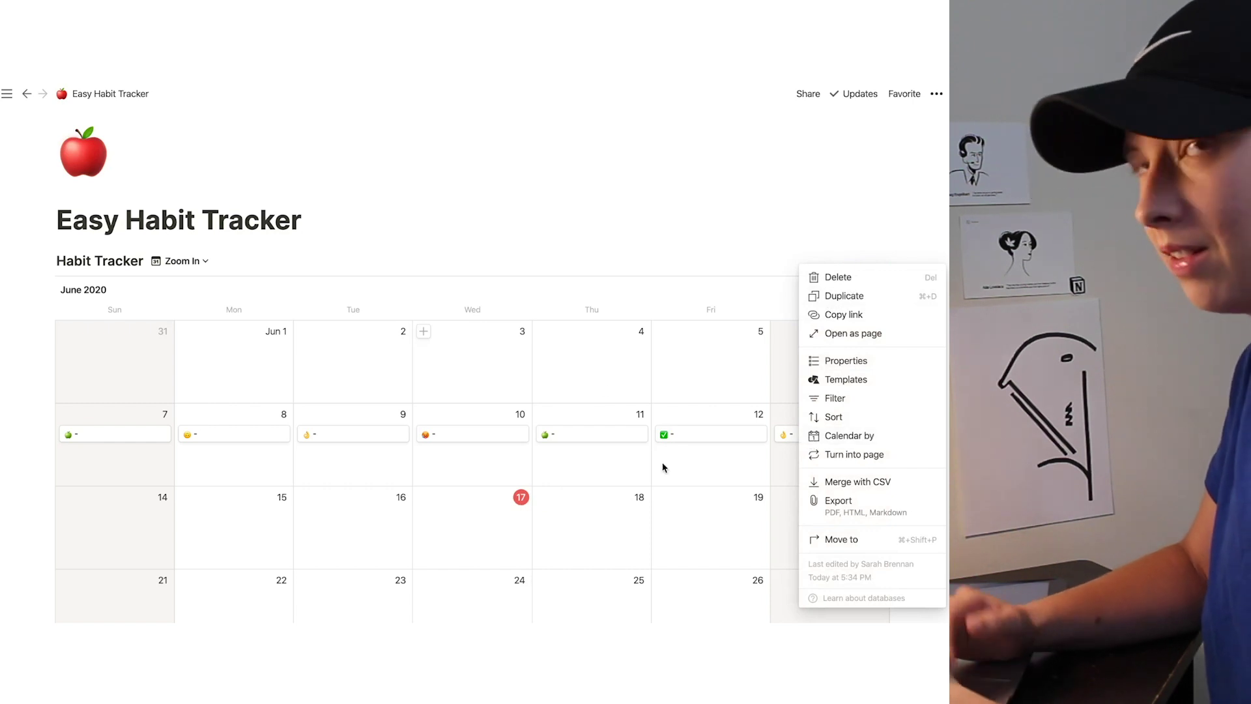
{"action": "left_click", "coordinate": [878, 364]}
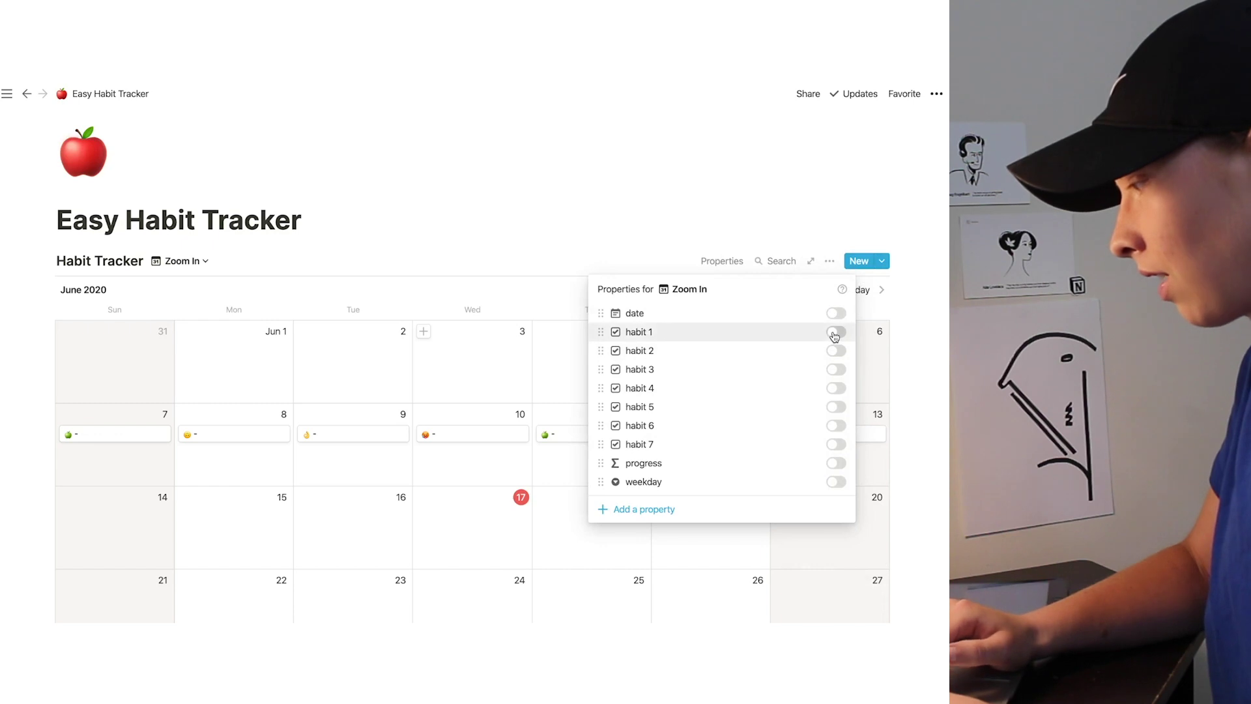
{"action": "left_click", "coordinate": [836, 332]}
{"action": "left_click", "coordinate": [836, 351]}
{"action": "left_click", "coordinate": [836, 369]}
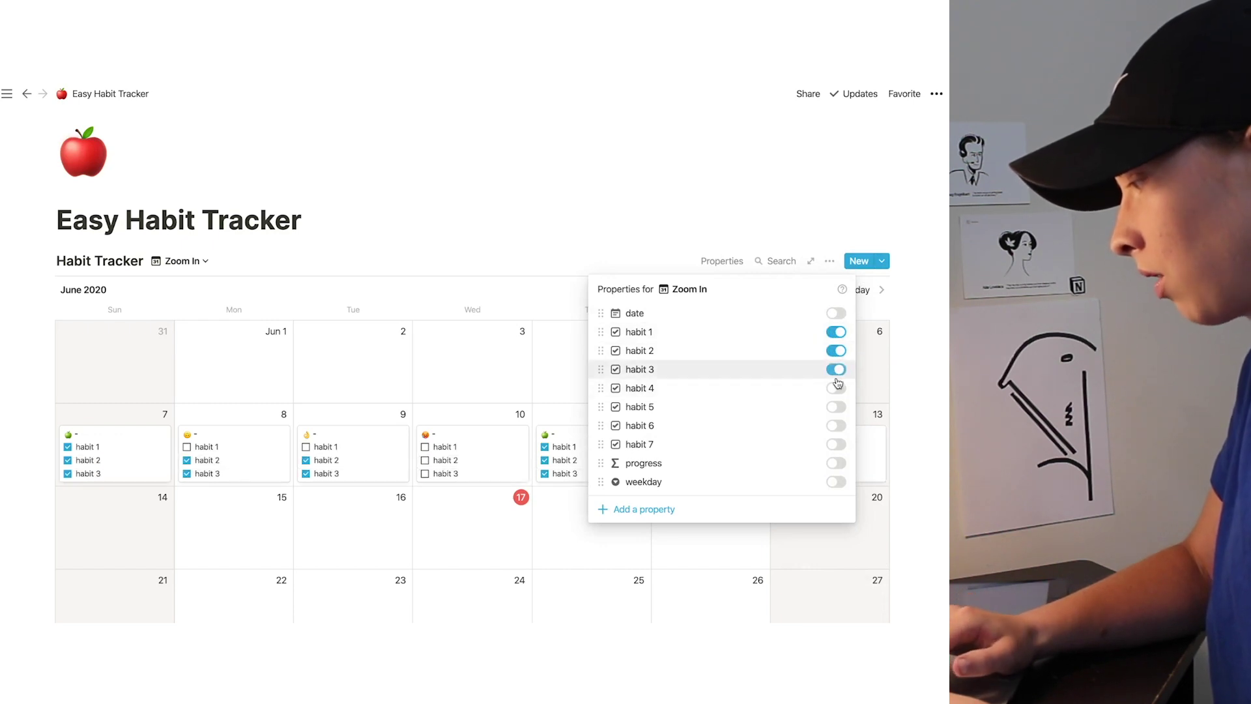
{"action": "left_click", "coordinate": [836, 388]}
{"action": "left_click", "coordinate": [836, 407]}
{"action": "left_click", "coordinate": [836, 425]}
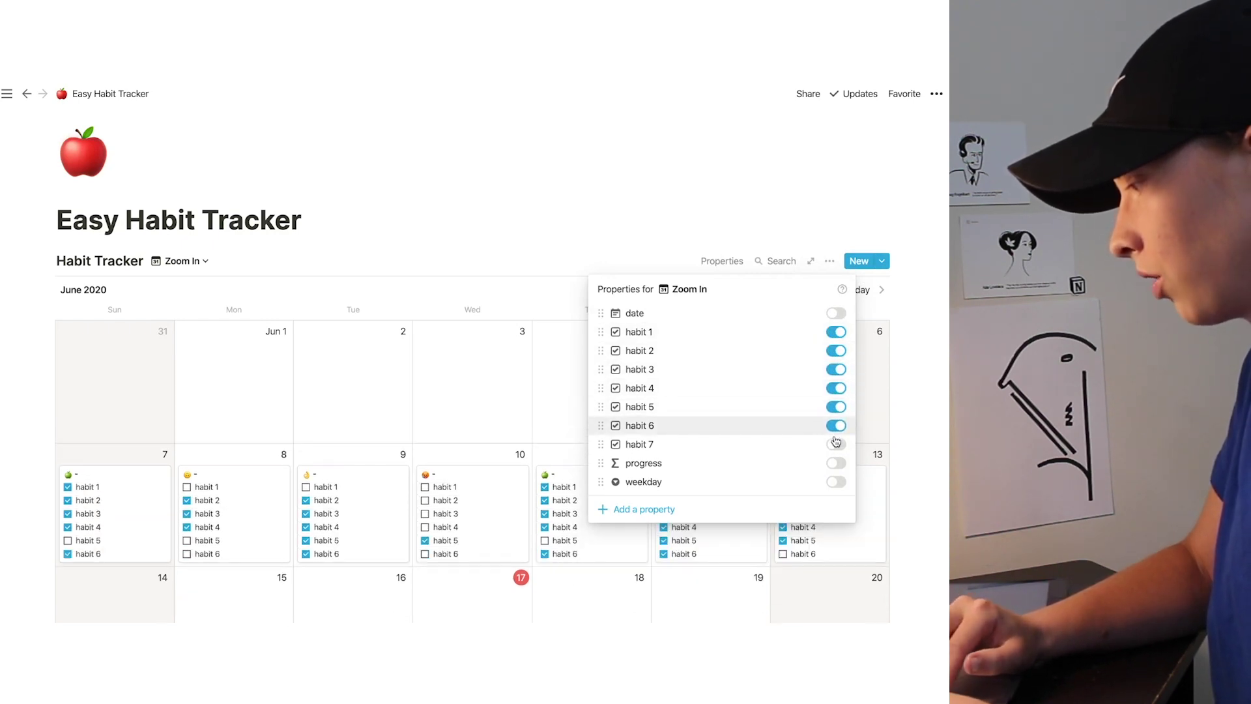
{"action": "left_click", "coordinate": [836, 444]}
{"action": "left_click", "coordinate": [745, 247]}
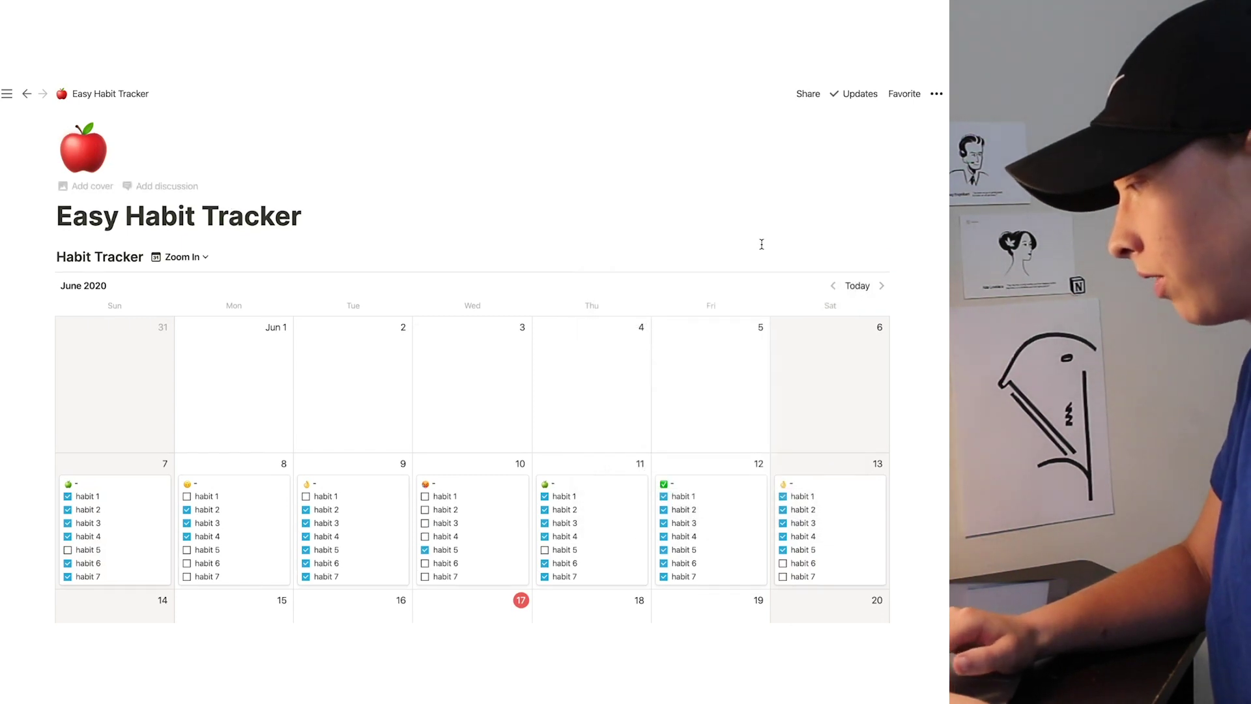
{"action": "scroll", "coordinate": [795, 208], "scroll_direction": "down", "scroll_amount": 2}
Step: Add a filter rule on the date property to the Zoom In view
{"action": "left_click", "coordinate": [837, 189]}
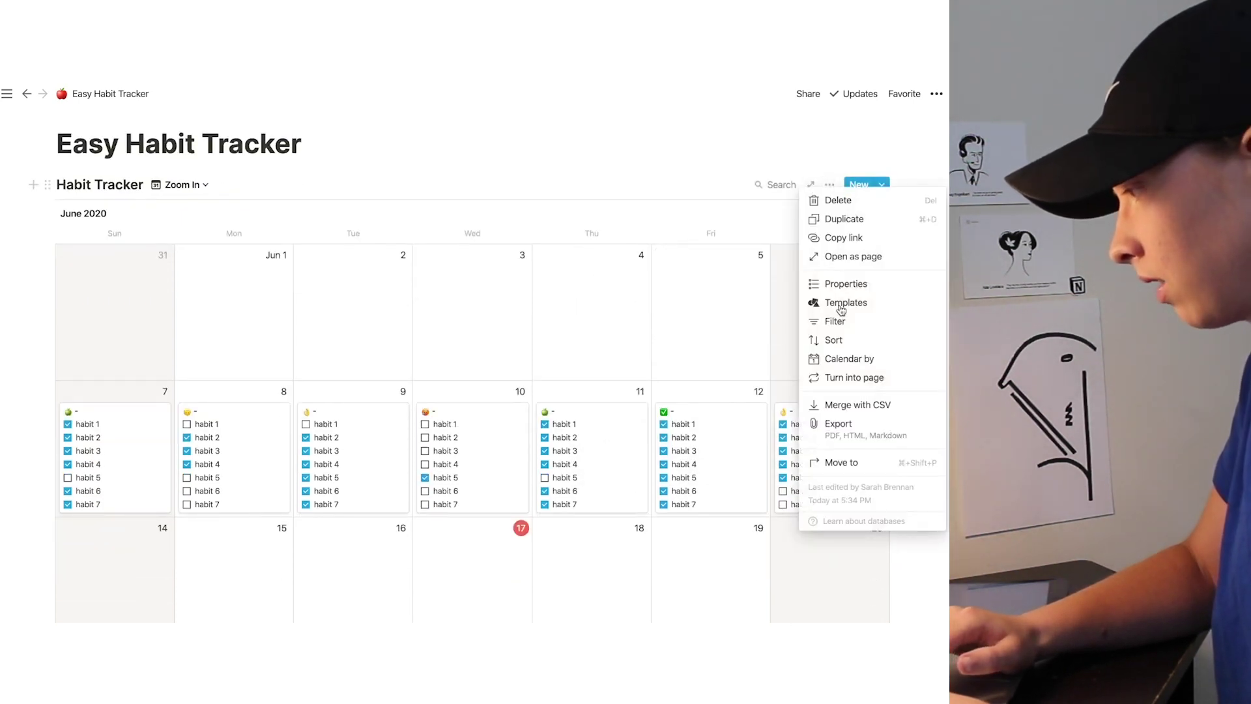
{"action": "left_click", "coordinate": [839, 328]}
{"action": "left_click", "coordinate": [619, 309]}
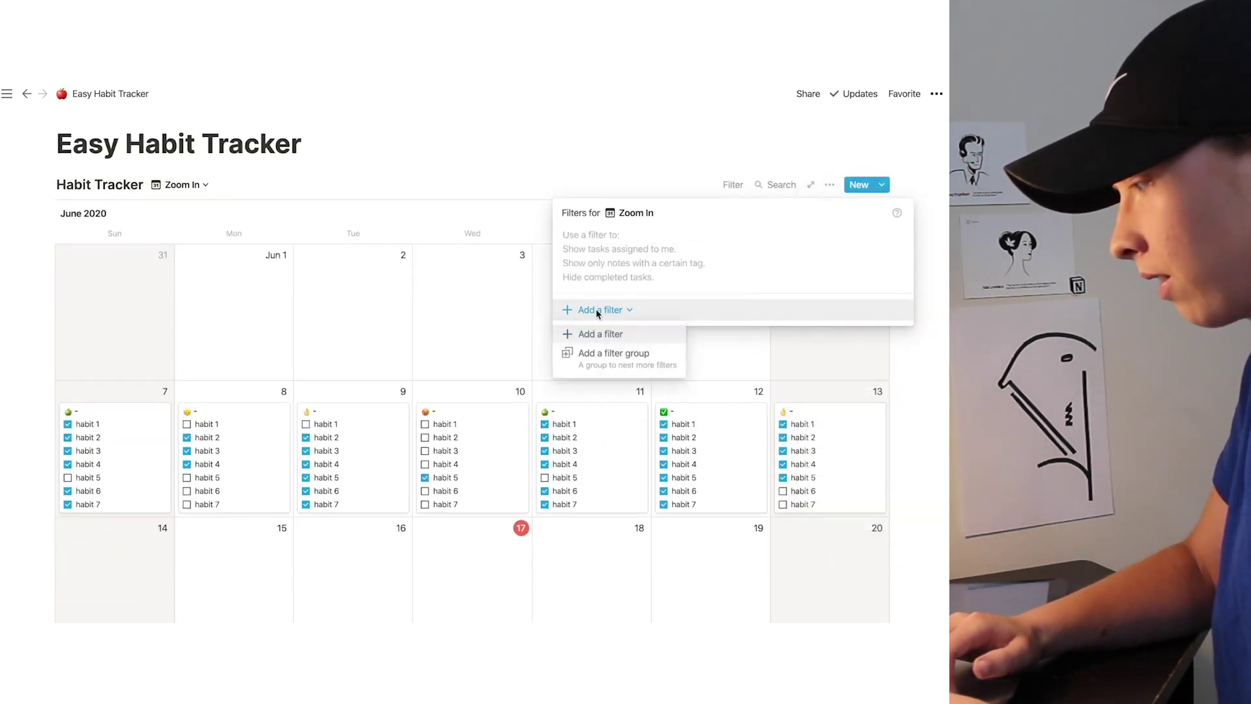
{"action": "left_click", "coordinate": [586, 337]}
{"action": "left_click", "coordinate": [642, 241]}
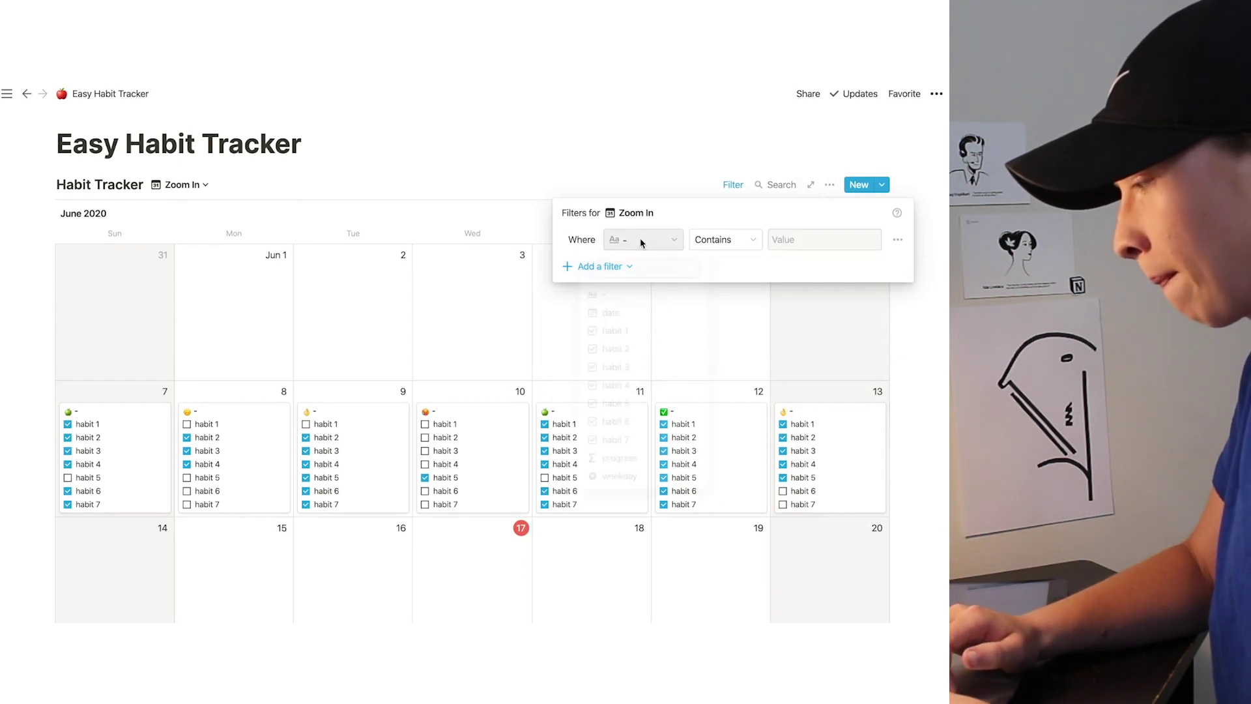
{"action": "left_click", "coordinate": [616, 317]}
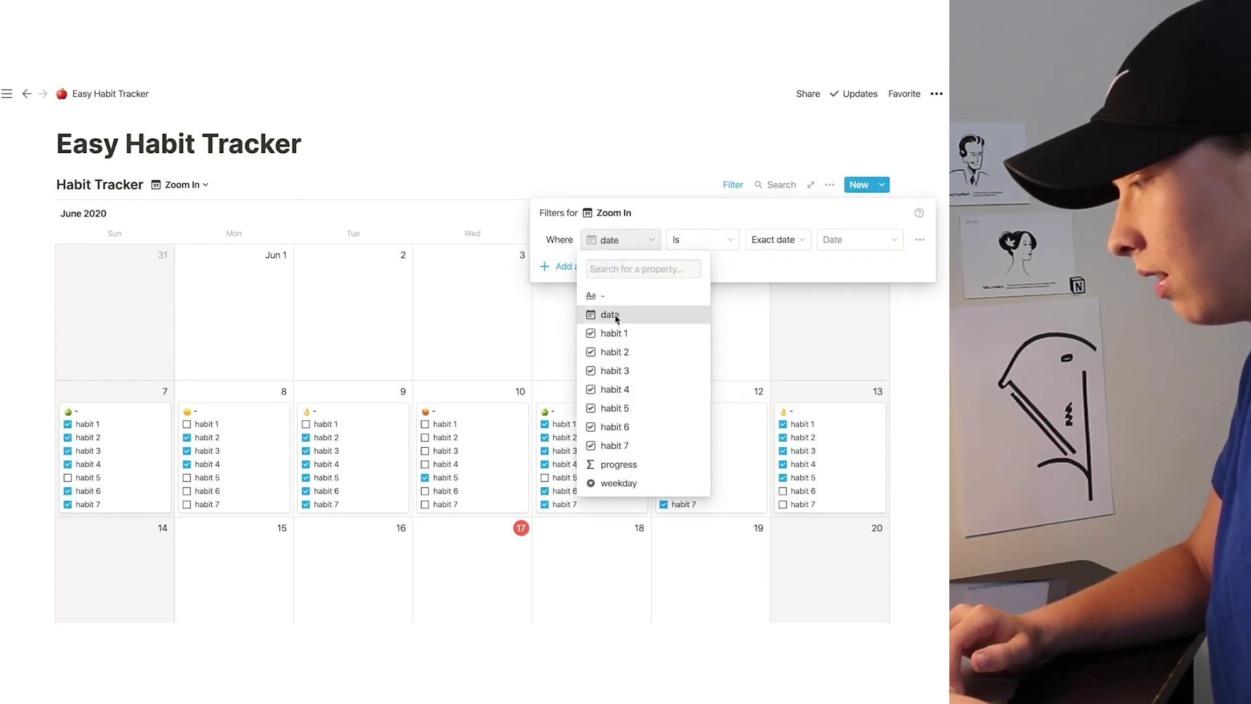
Step: Limit the date filter to a relative range: within the next week
{"action": "left_click", "coordinate": [697, 240]}
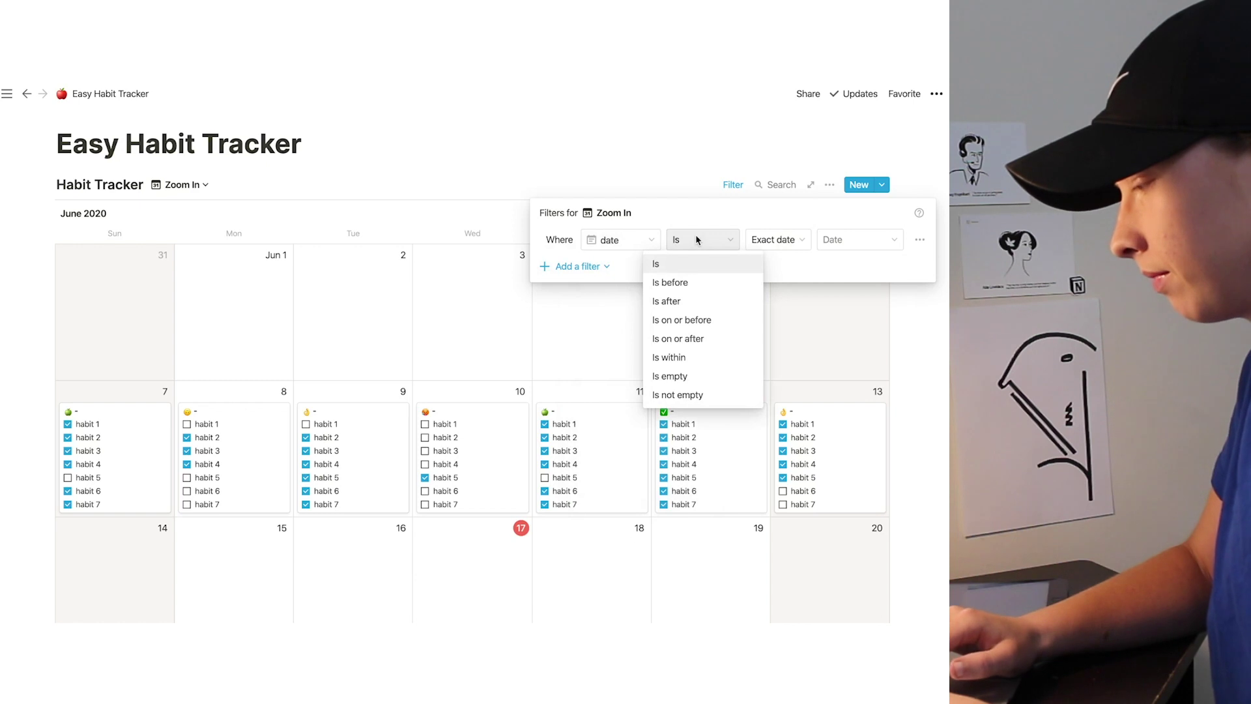
{"action": "left_click", "coordinate": [693, 357]}
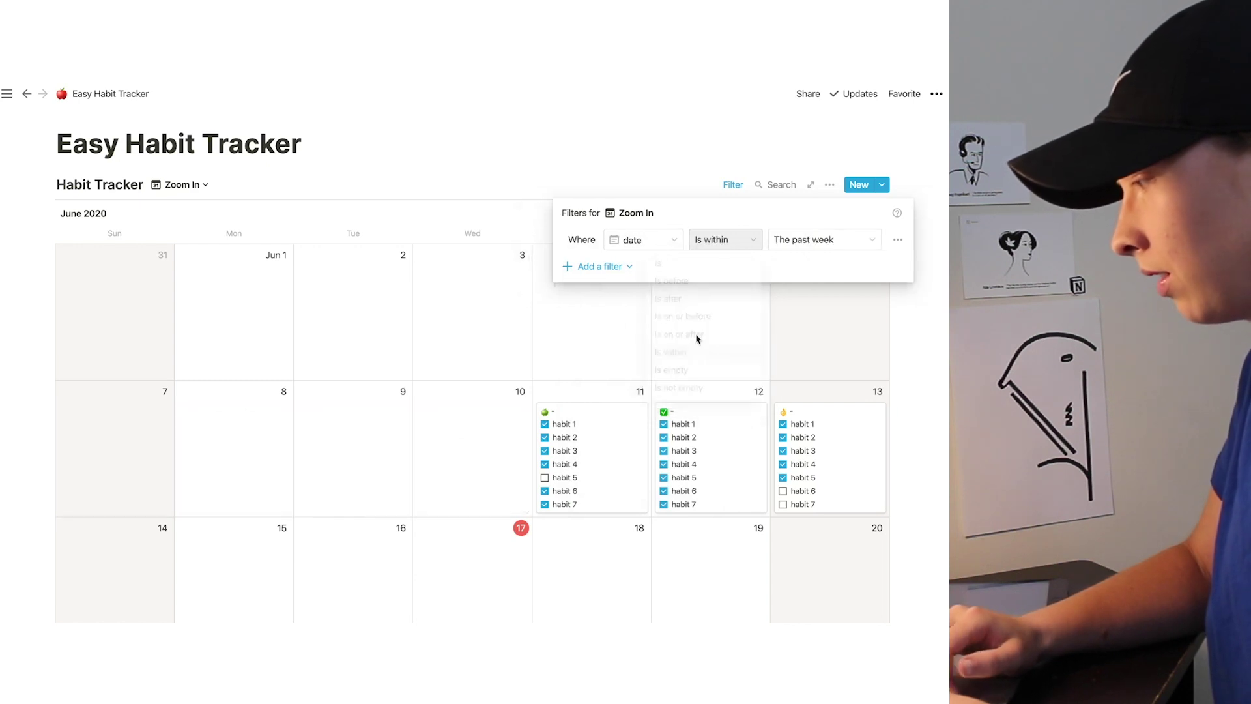
{"action": "left_click", "coordinate": [806, 241]}
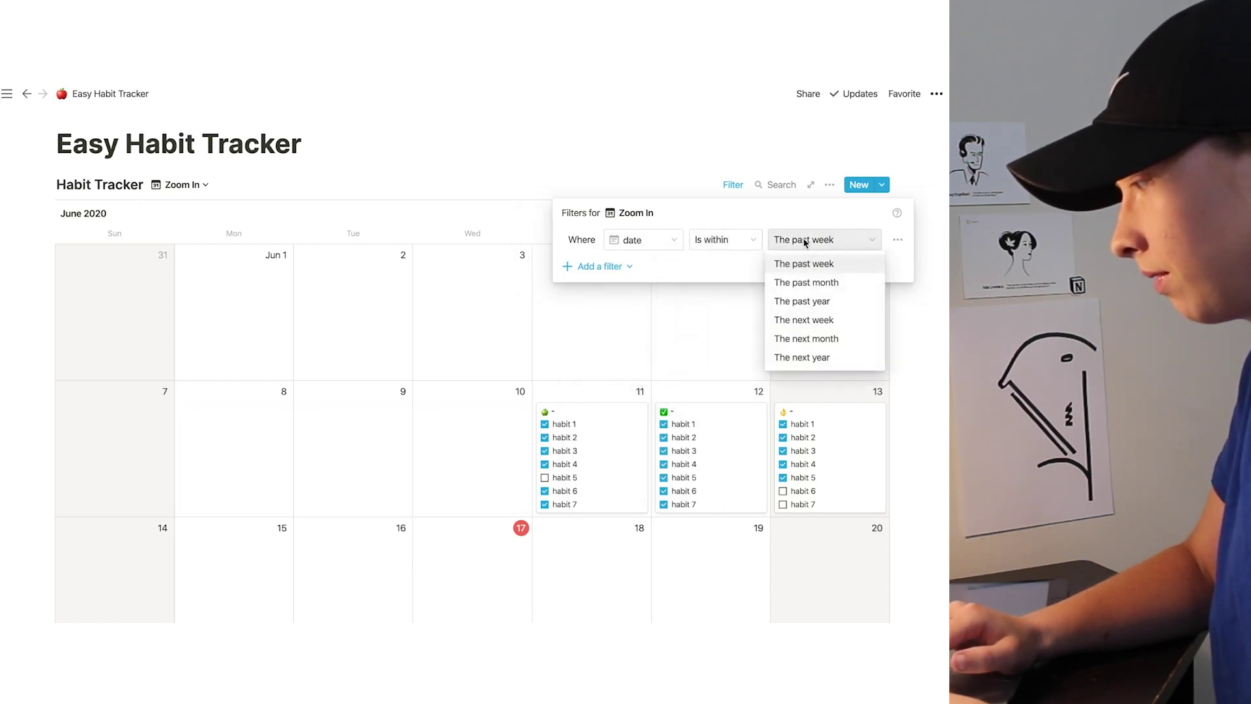
{"action": "left_click", "coordinate": [815, 323]}
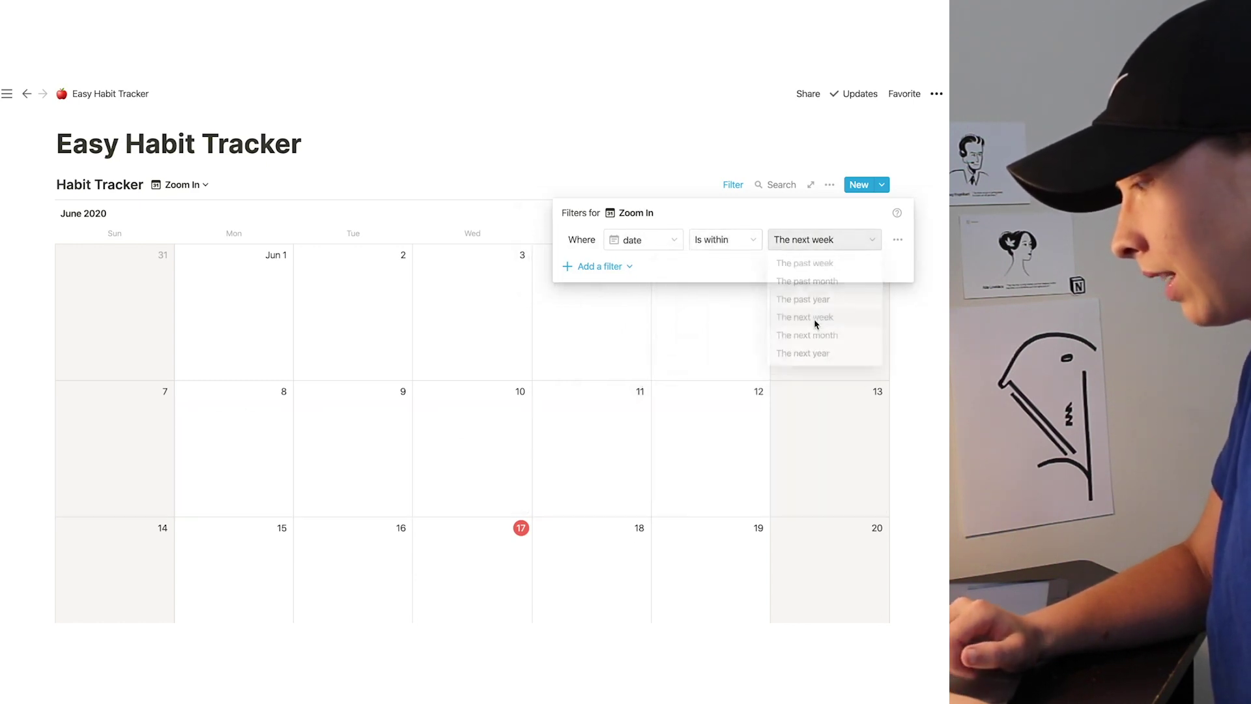
{"action": "left_click", "coordinate": [544, 479]}
{"action": "scroll", "coordinate": [544, 479], "scroll_direction": "down", "scroll_amount": 3}
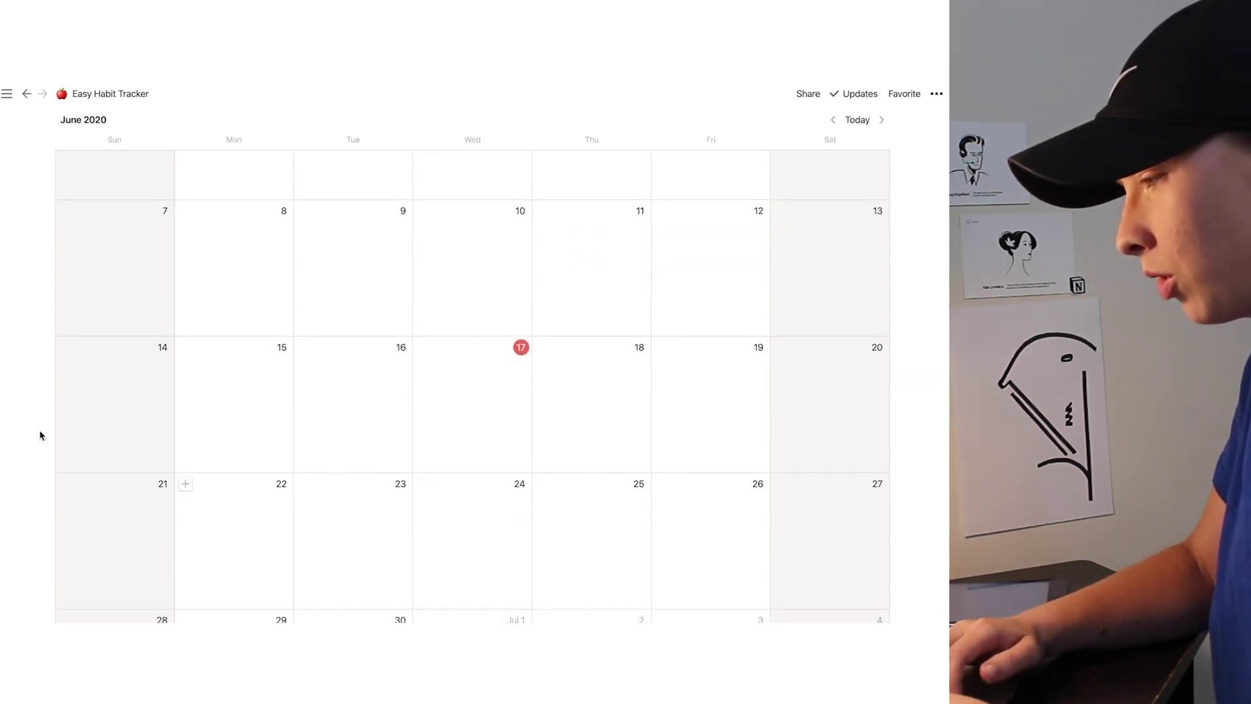
{"action": "scroll", "coordinate": [386, 377], "scroll_direction": "up", "scroll_amount": 4}
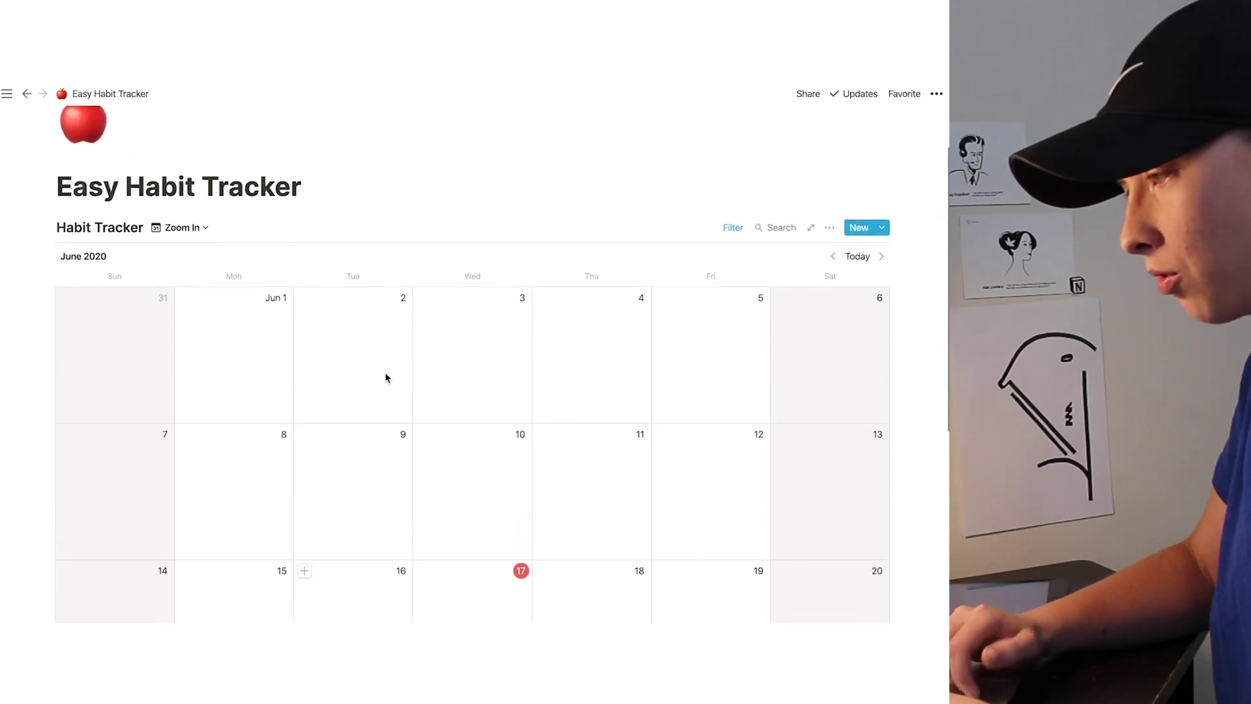
{"action": "left_click", "coordinate": [176, 235]}
Step: Create a new board view named Progress/WD
{"action": "left_click", "coordinate": [138, 352]}
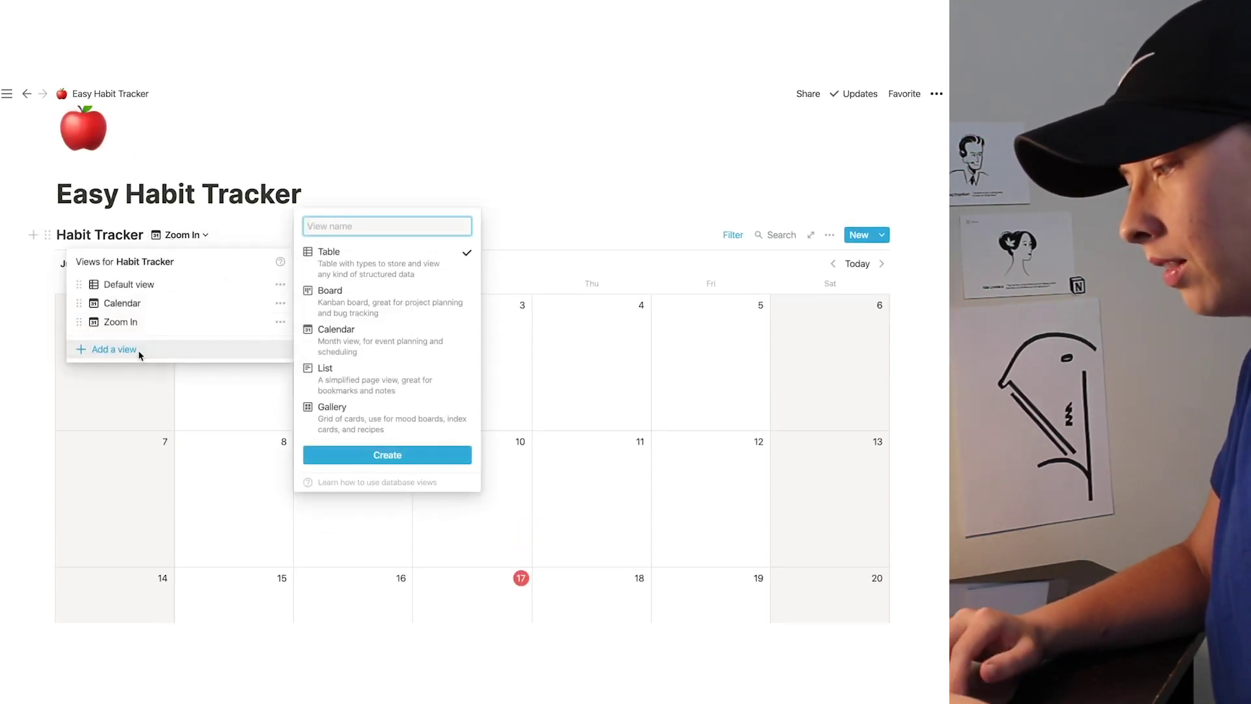
{"action": "left_click", "coordinate": [363, 312]}
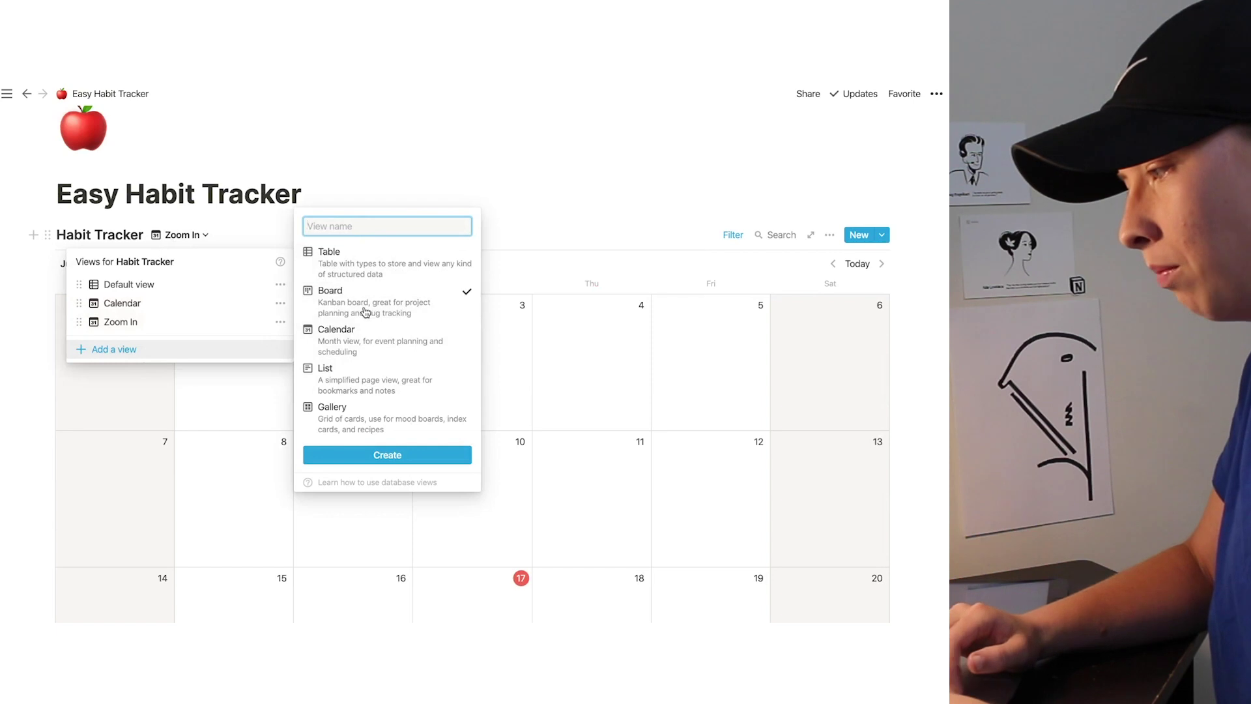
{"action": "type", "text": "P"}
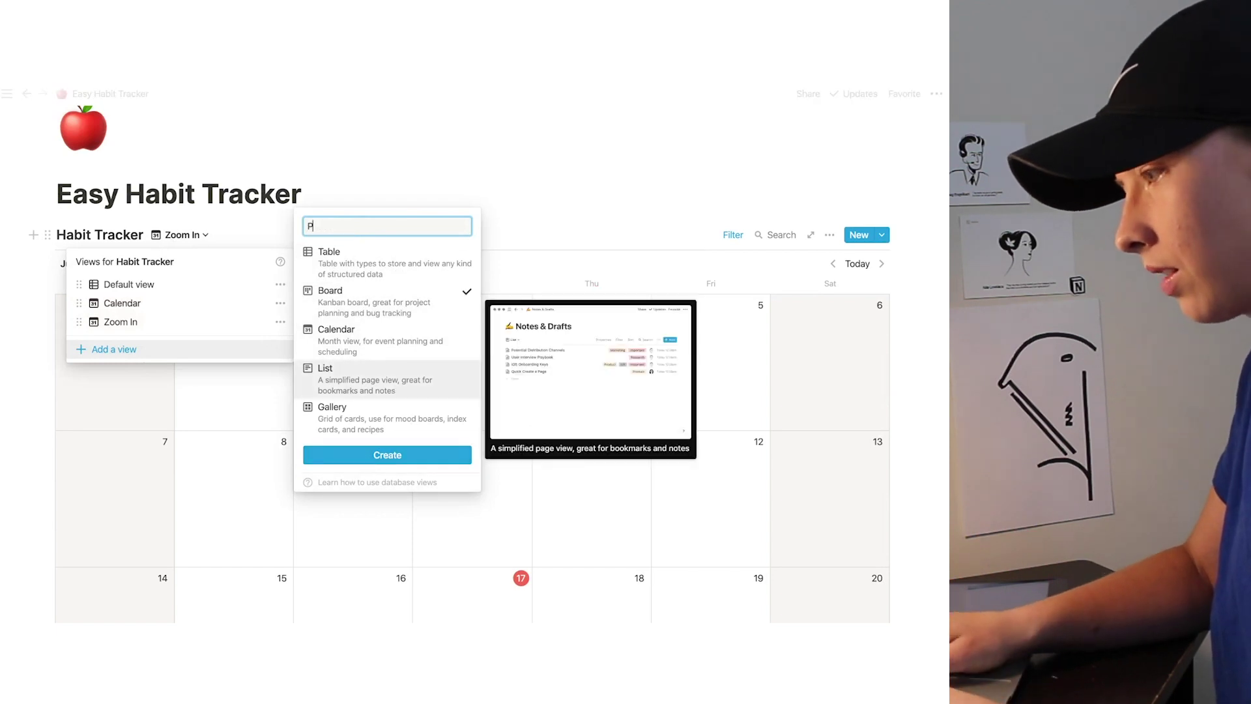
{"action": "type", "text": "rogres"}
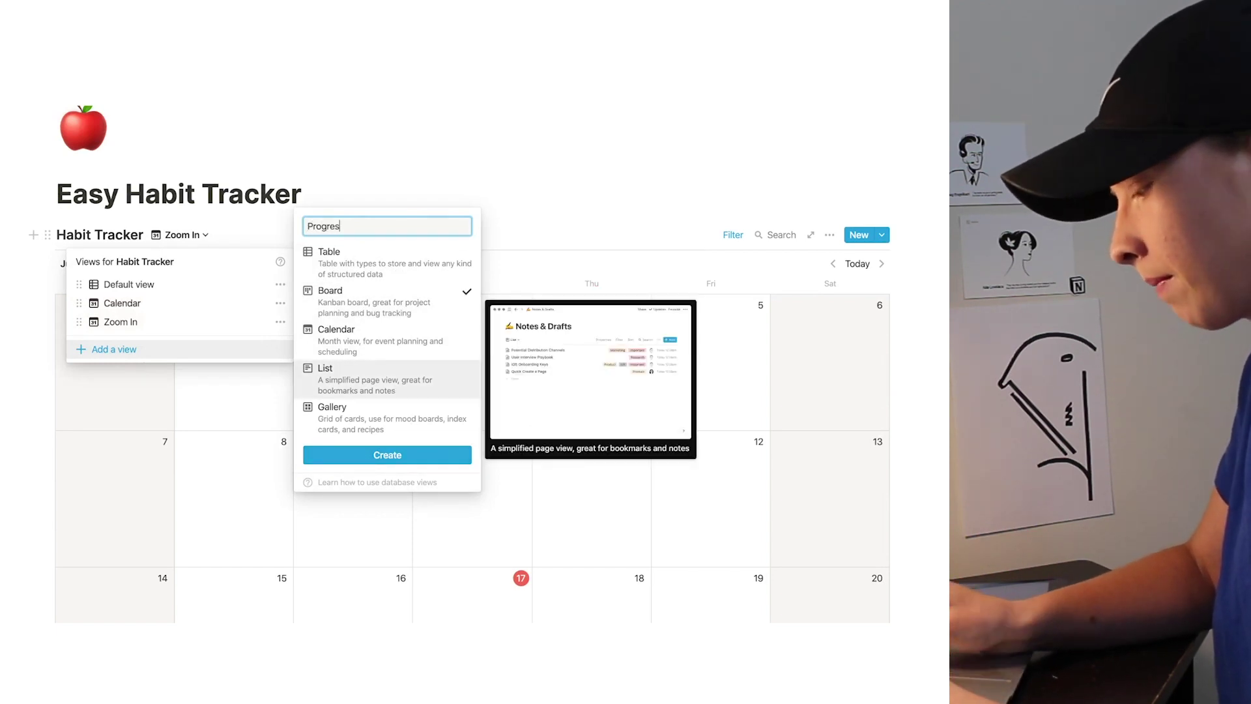
{"action": "type", "text": "s/WD"}
{"action": "left_click", "coordinate": [387, 455]}
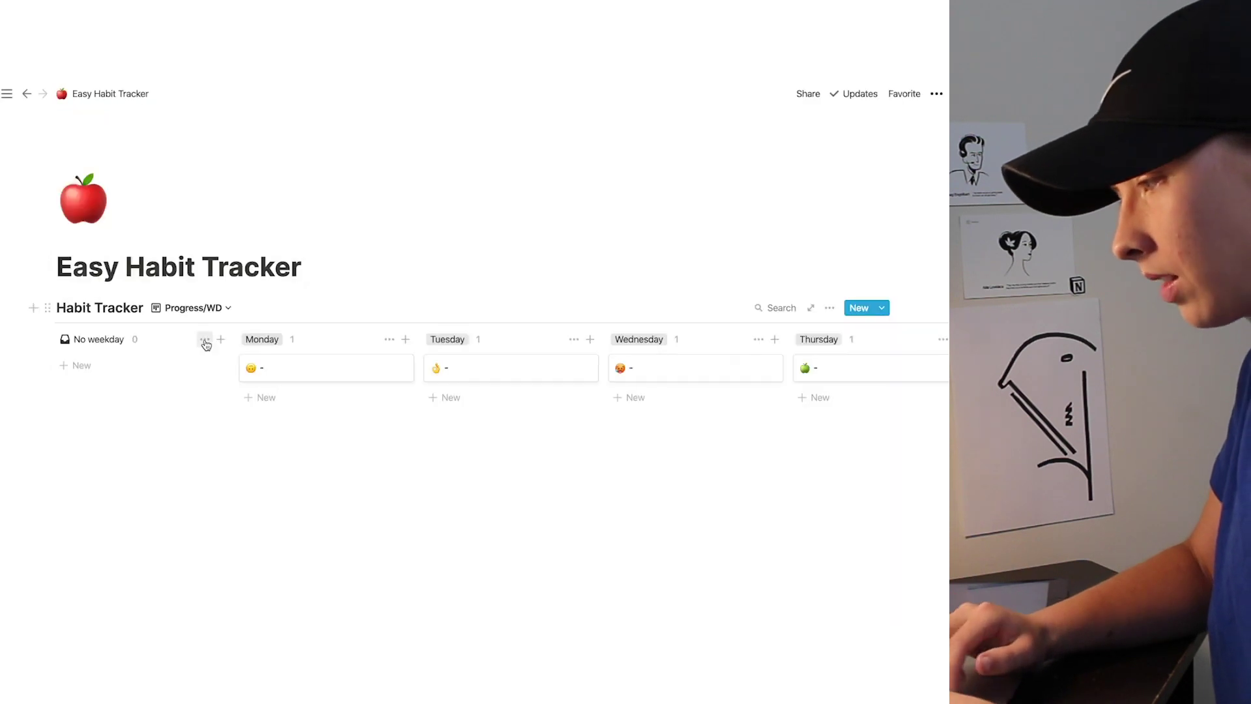
Step: Hide the empty No weekday column on the Progress/WD board
{"action": "left_click", "coordinate": [204, 338]}
{"action": "left_click", "coordinate": [204, 371]}
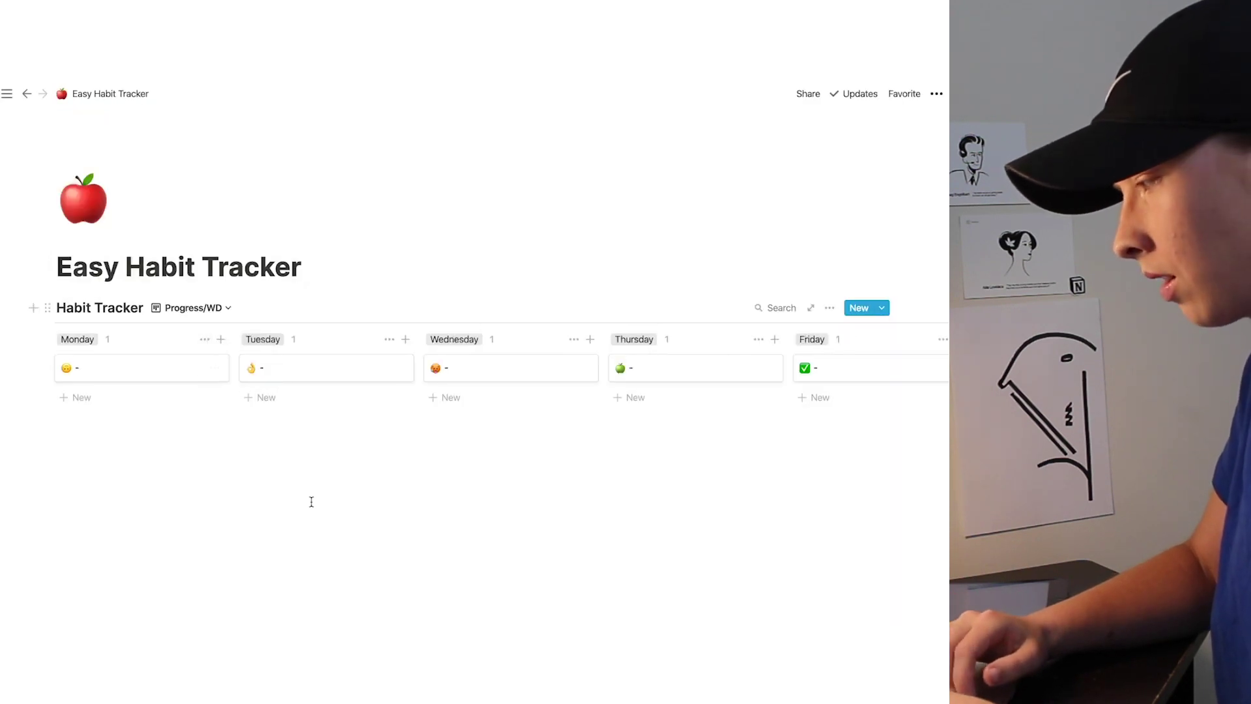
{"action": "scroll", "coordinate": [352, 391], "scroll_direction": "right", "scroll_amount": 5}
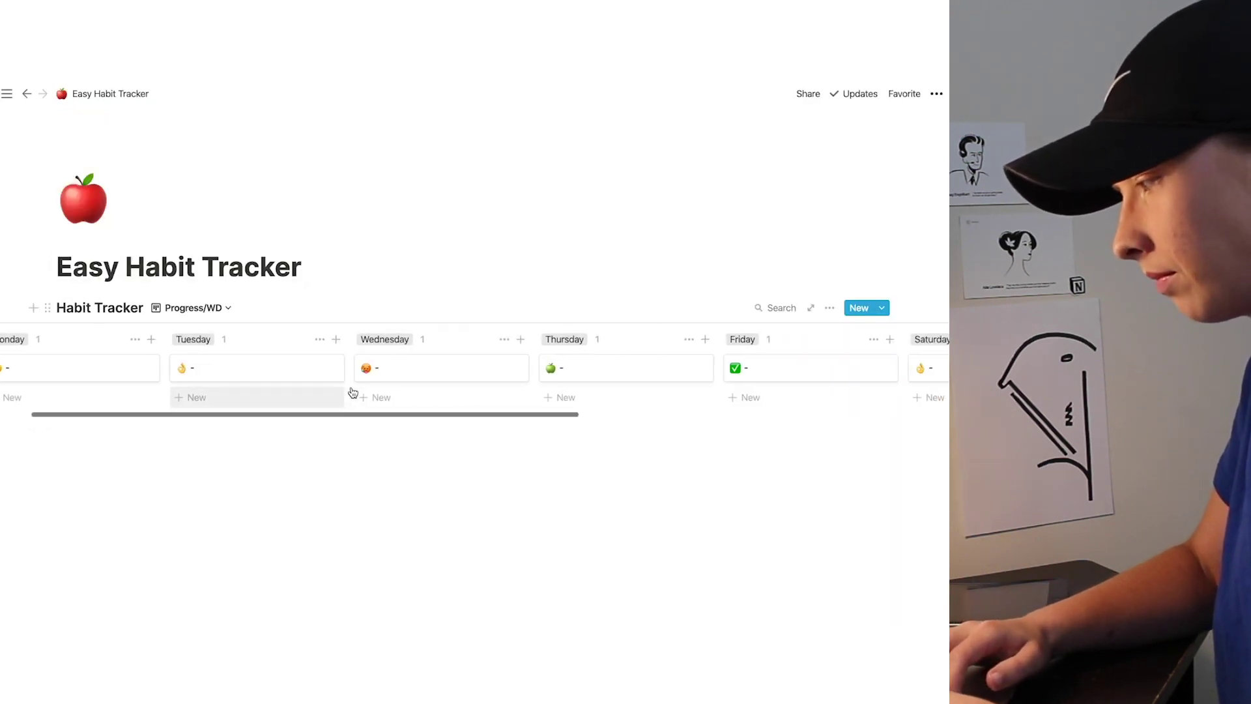
{"action": "scroll", "coordinate": [351, 388], "scroll_direction": "left", "scroll_amount": 5}
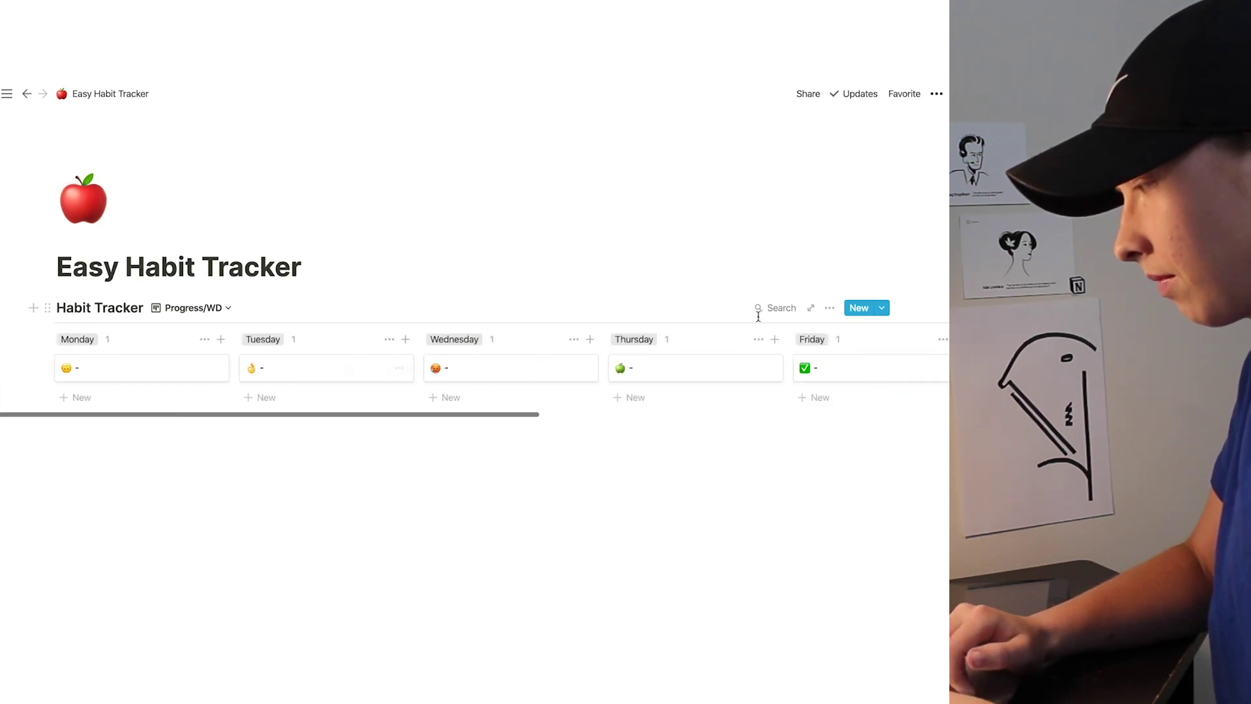
{"action": "left_click", "coordinate": [828, 308]}
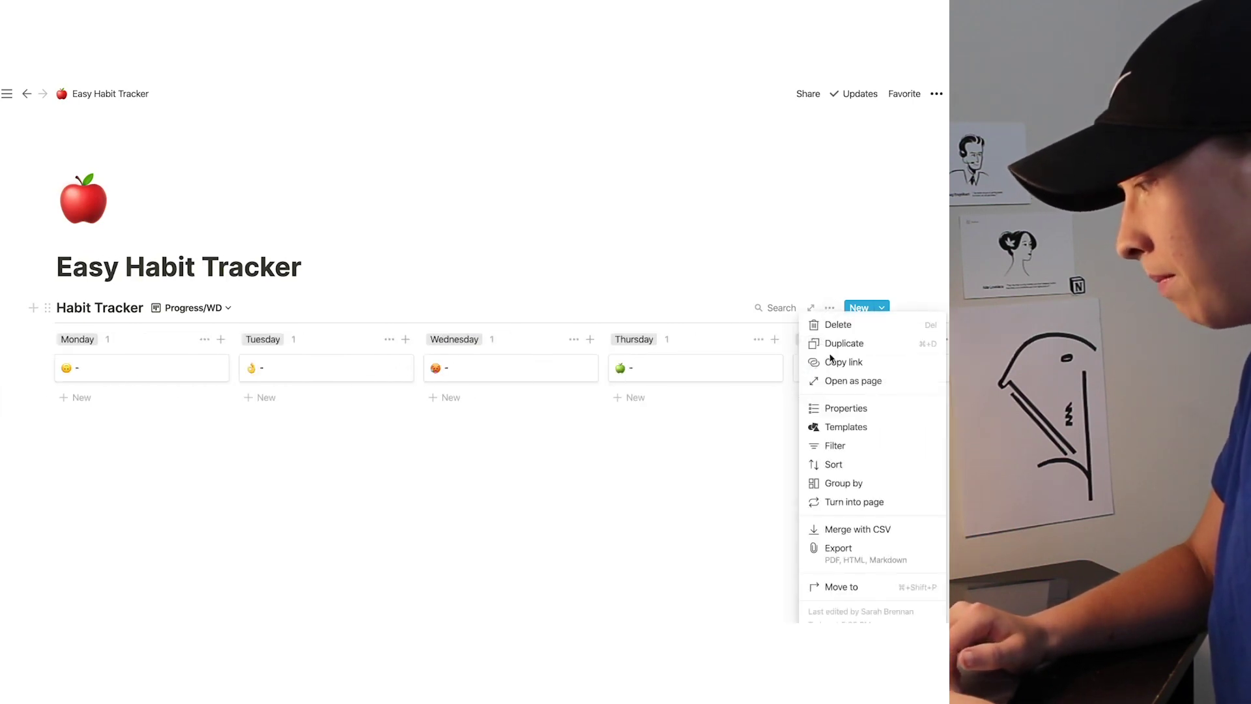
Step: Show the progress percentage on each Progress/WD board card
{"action": "left_click", "coordinate": [839, 409]}
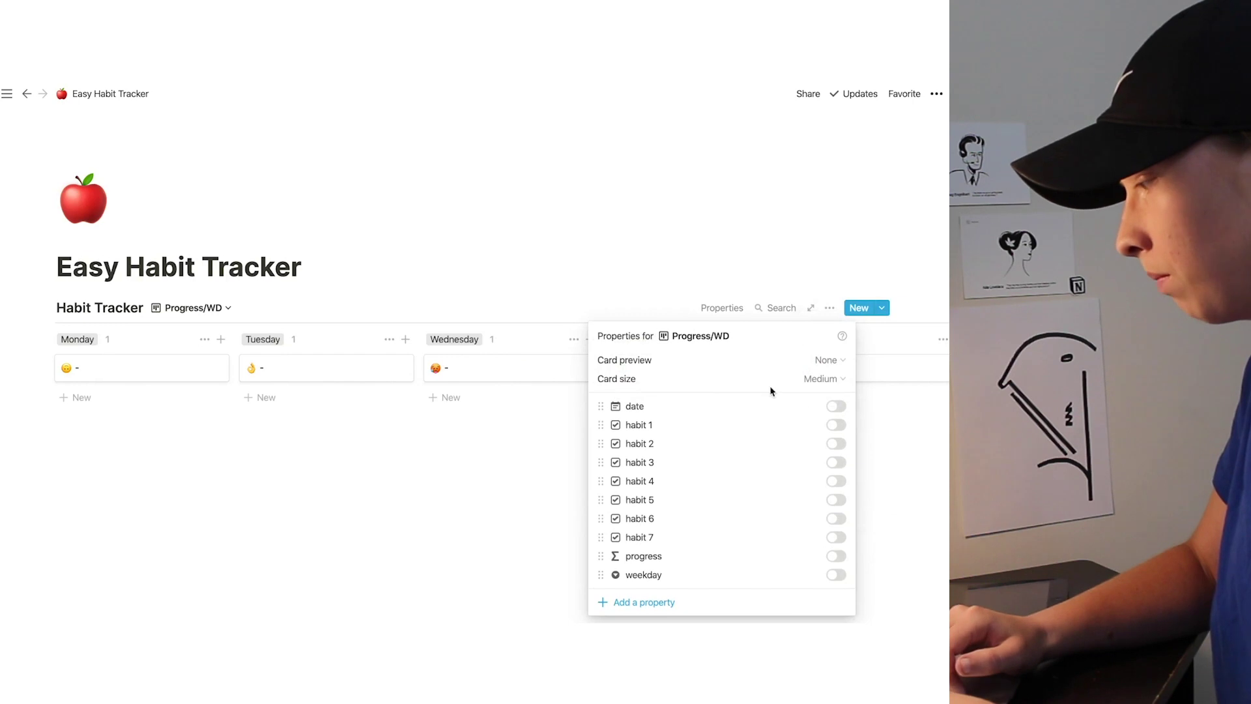
{"action": "left_click", "coordinate": [835, 426]}
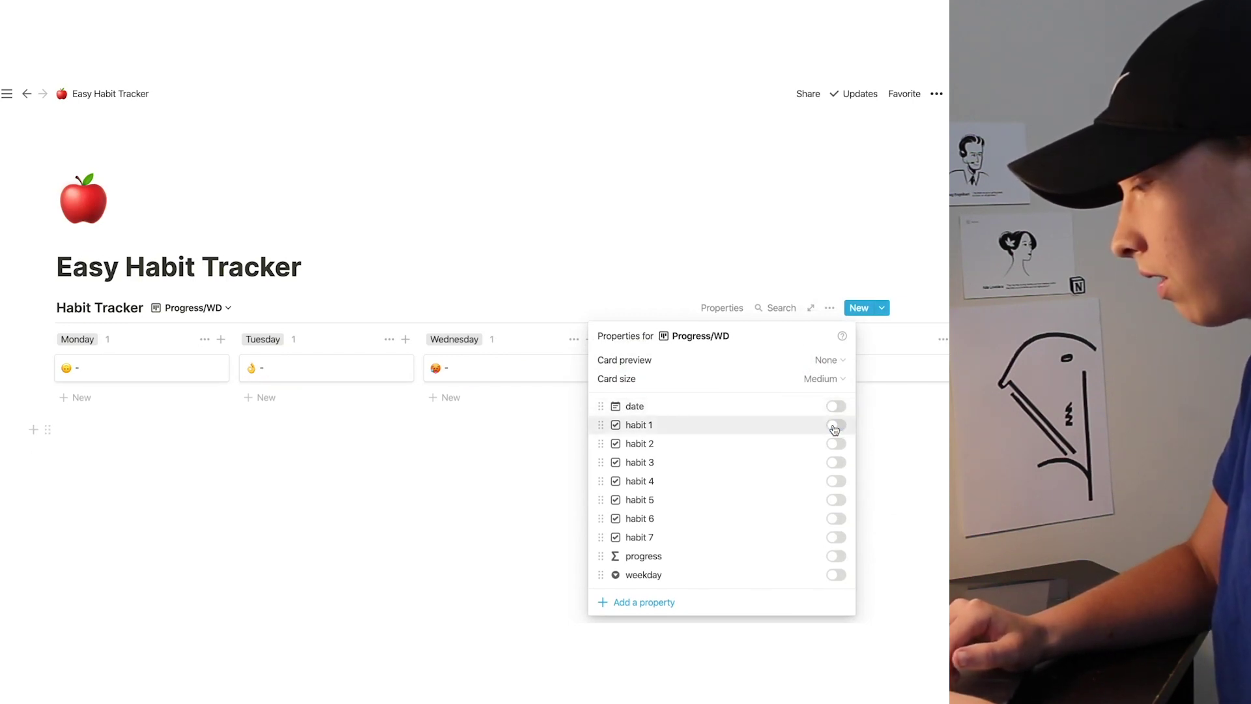
{"action": "left_click", "coordinate": [836, 557]}
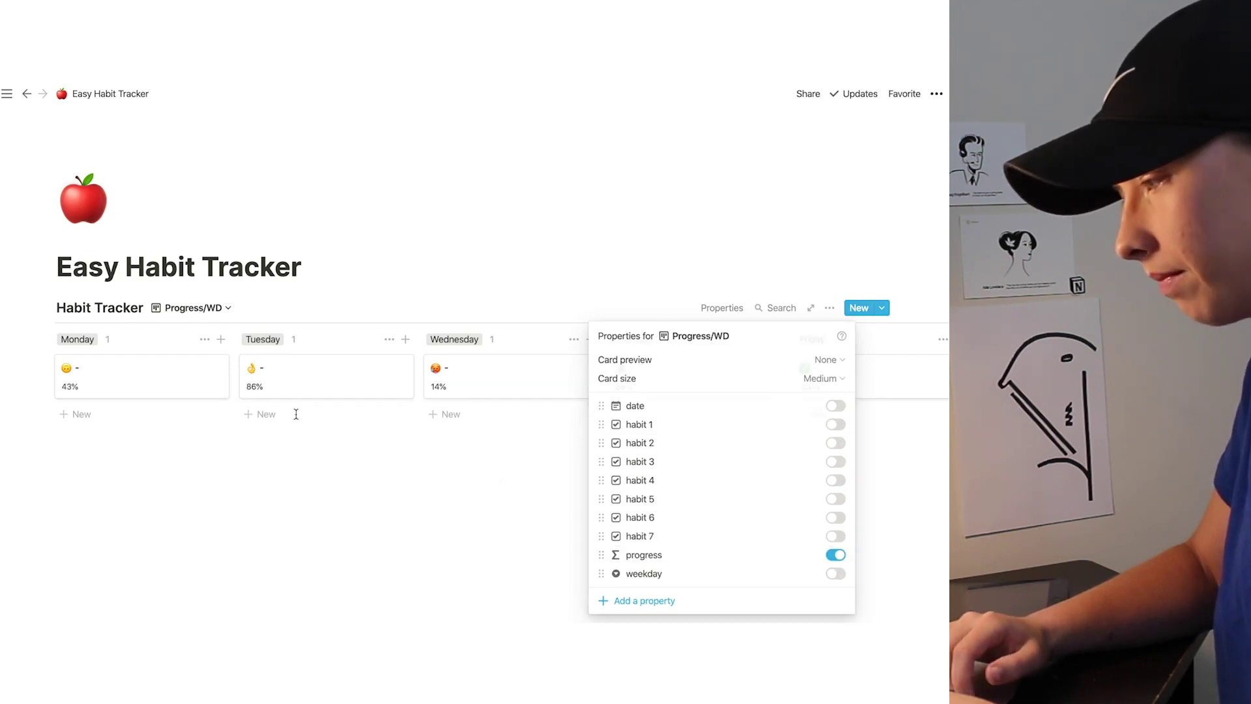
{"action": "left_click", "coordinate": [494, 473]}
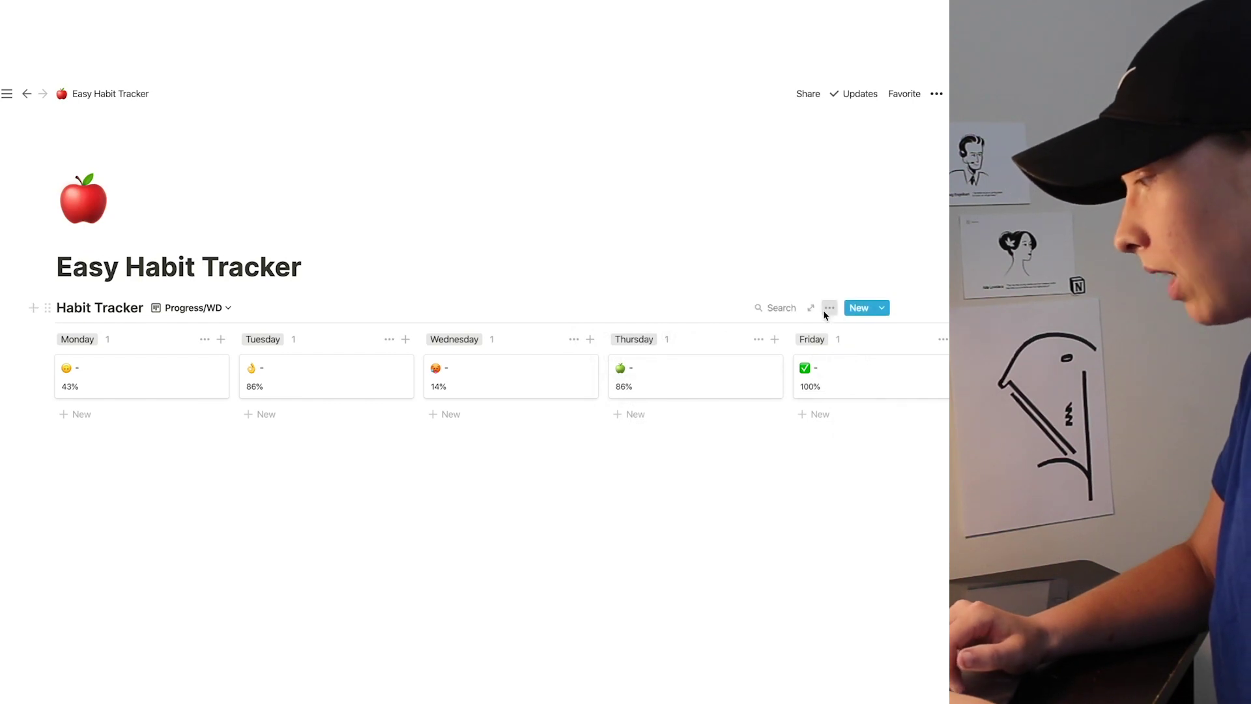
Step: Set card preview to Page cover and card size to Small
{"action": "left_click", "coordinate": [828, 309]}
{"action": "left_click", "coordinate": [850, 410]}
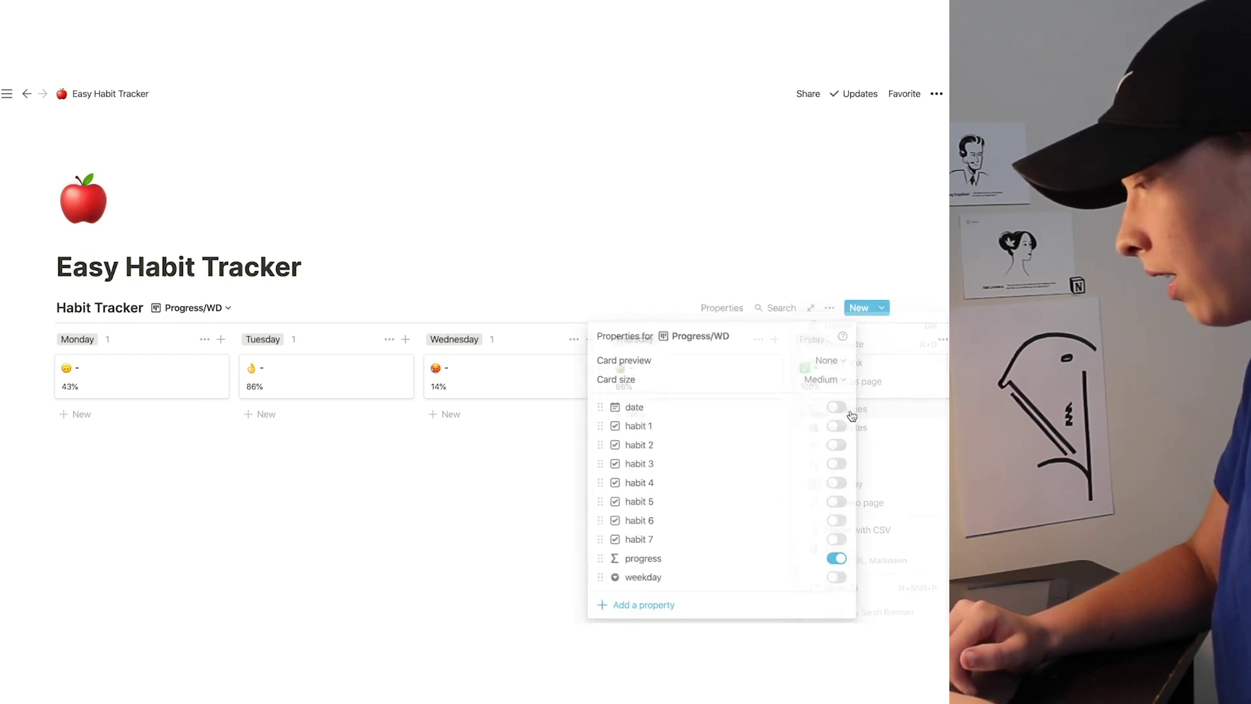
{"action": "left_click", "coordinate": [812, 360]}
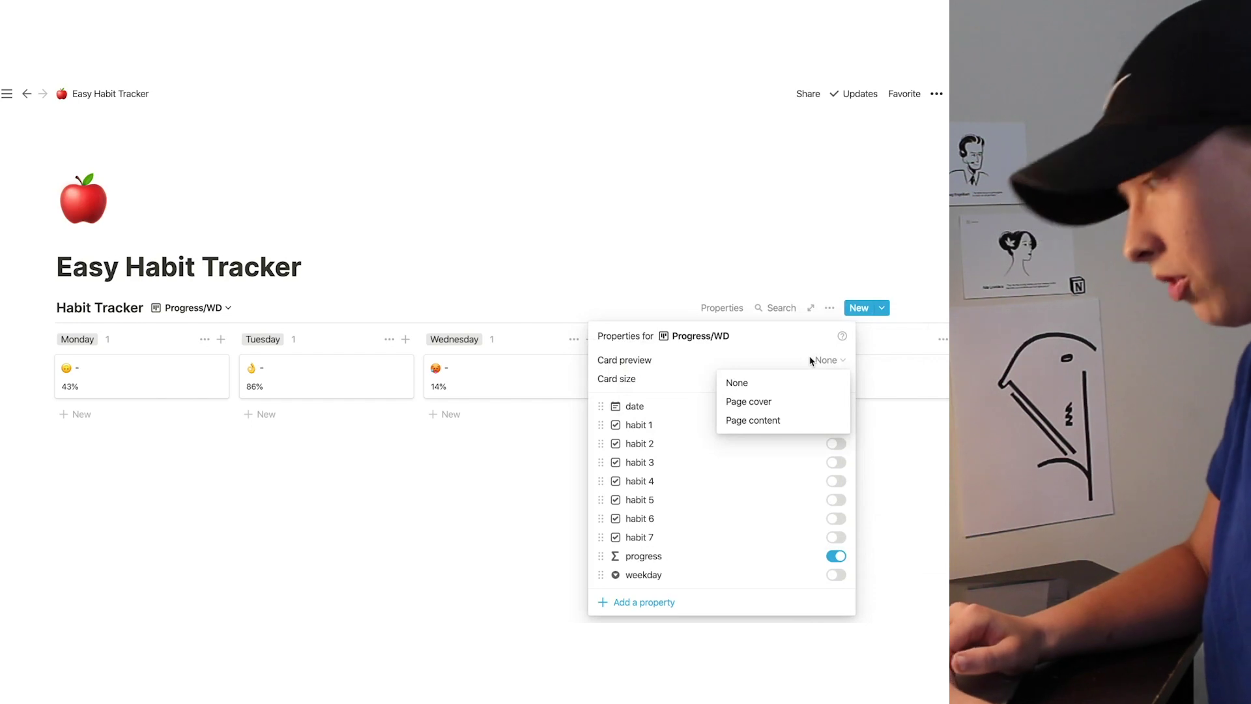
{"action": "left_click", "coordinate": [758, 400]}
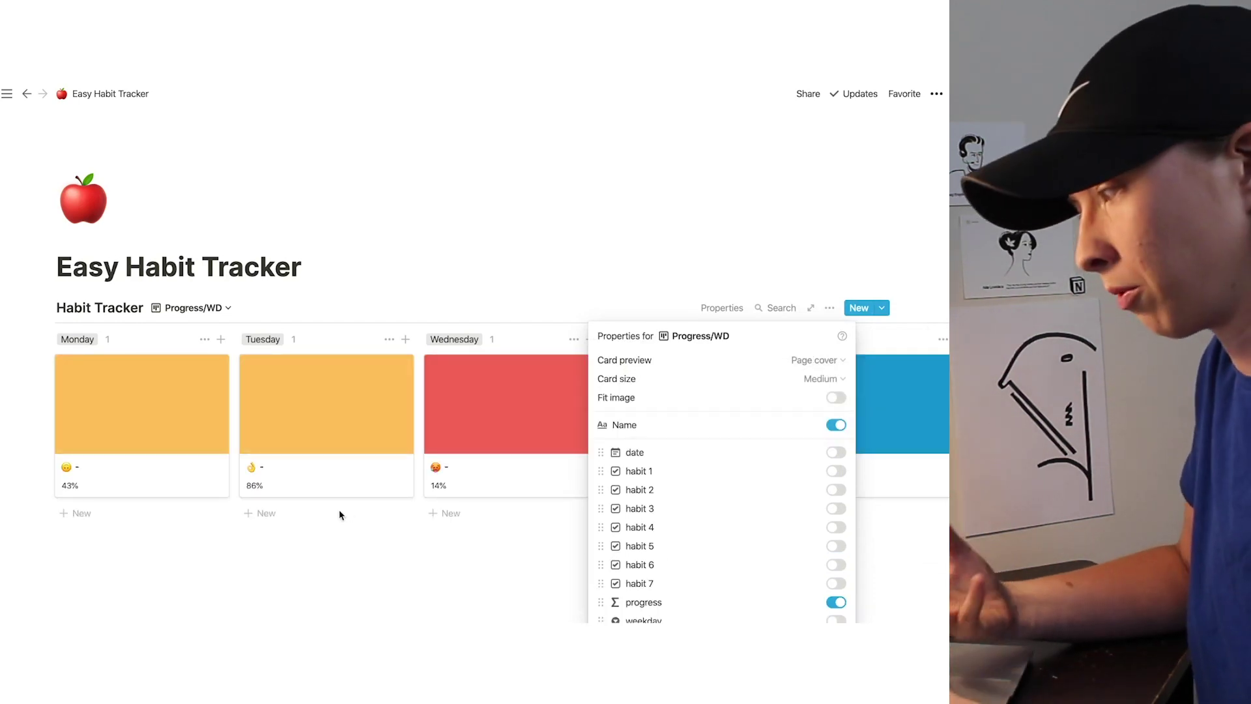
{"action": "left_click", "coordinate": [709, 382]}
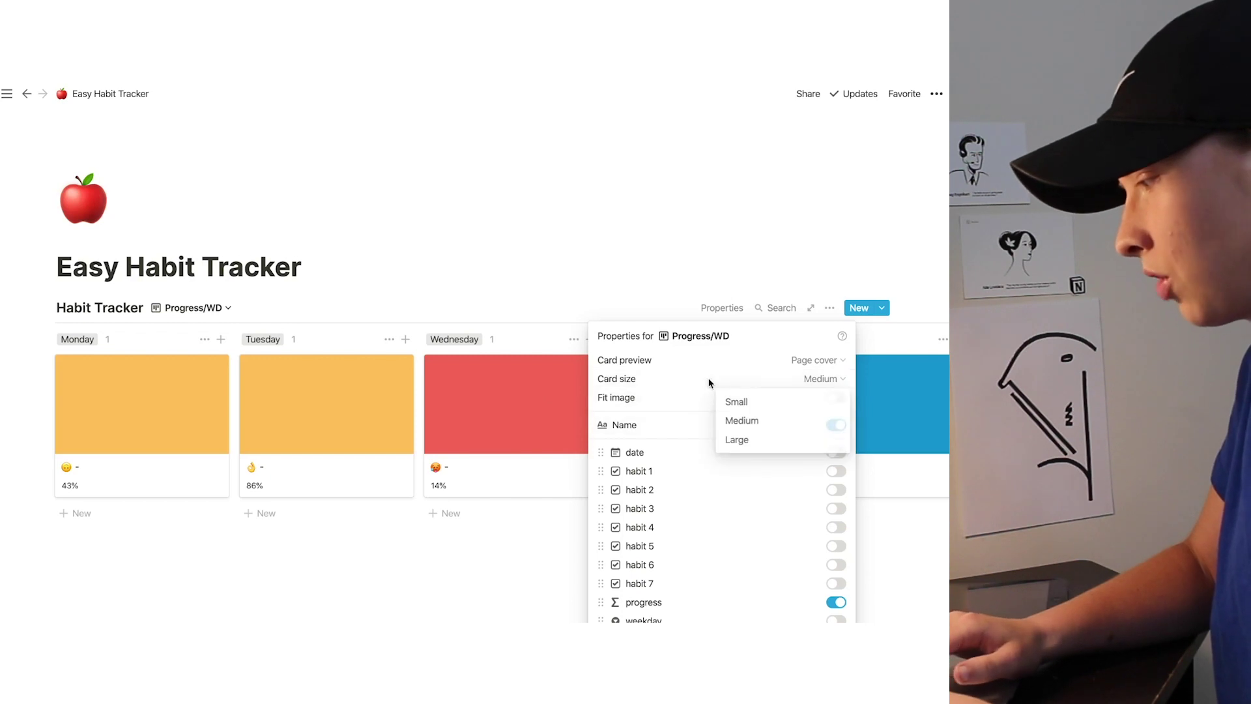
{"action": "left_click", "coordinate": [747, 408]}
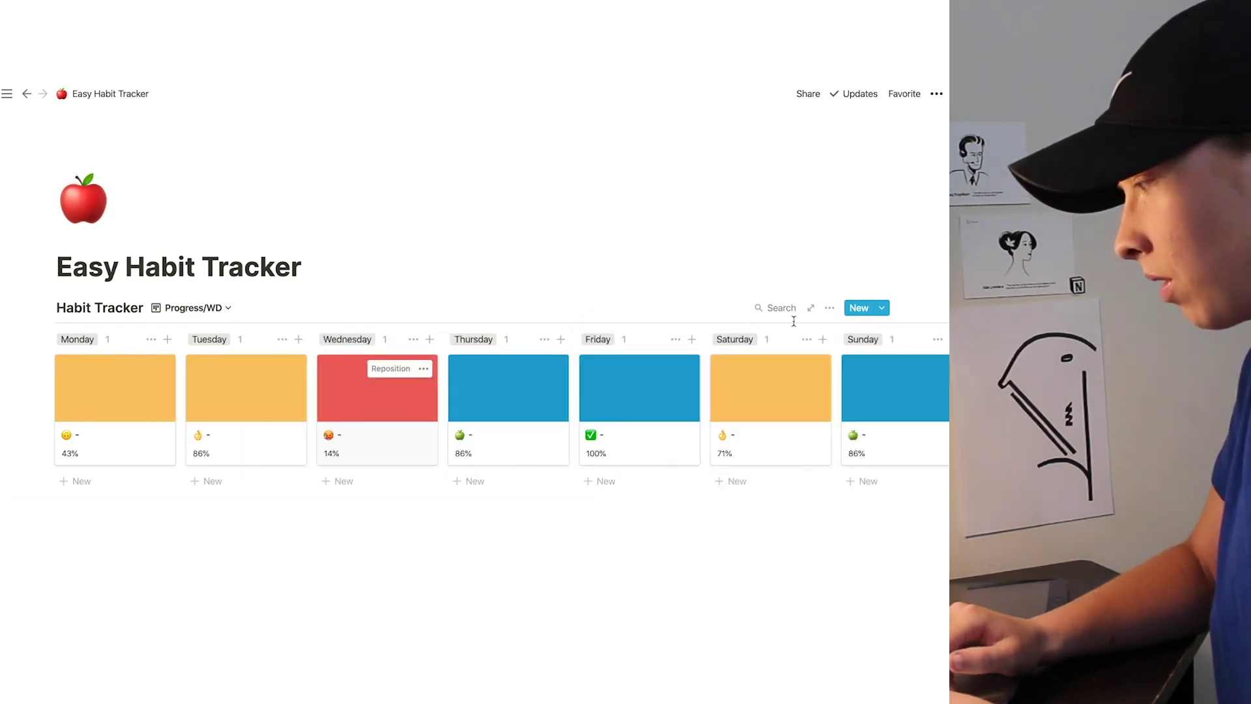
Step: Show the date property on each board card as well
{"action": "left_click", "coordinate": [830, 309]}
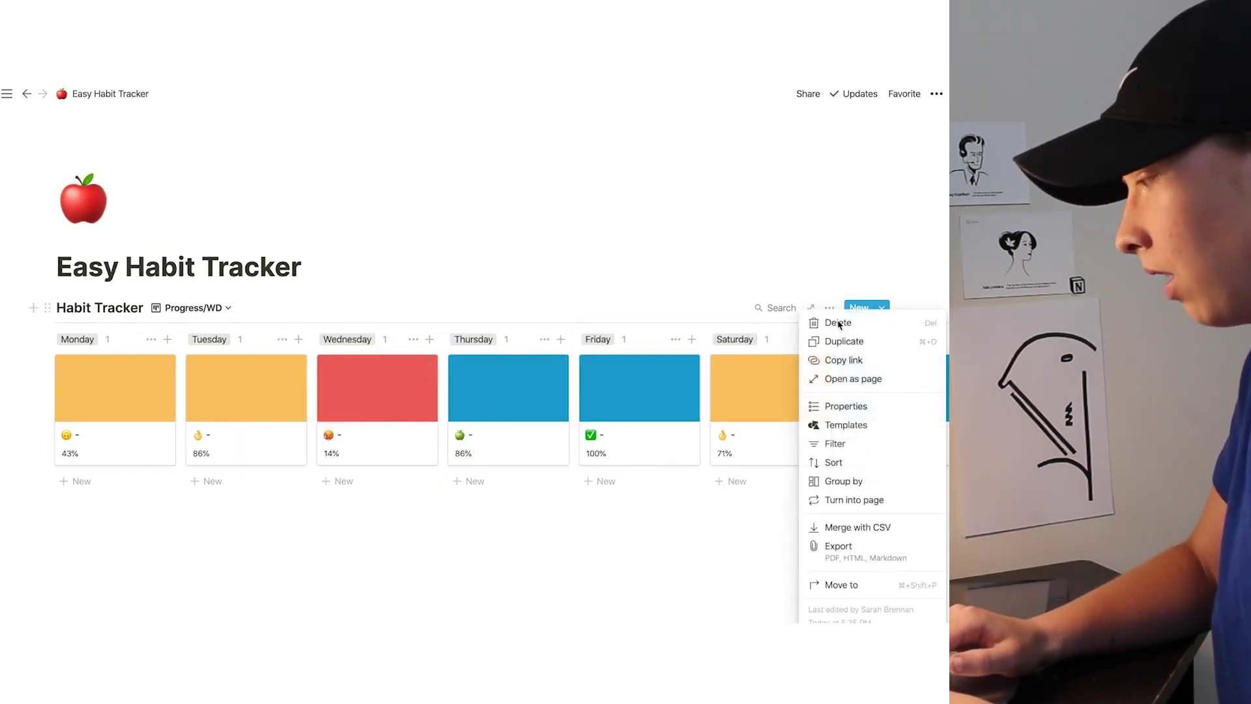
{"action": "left_click", "coordinate": [852, 406]}
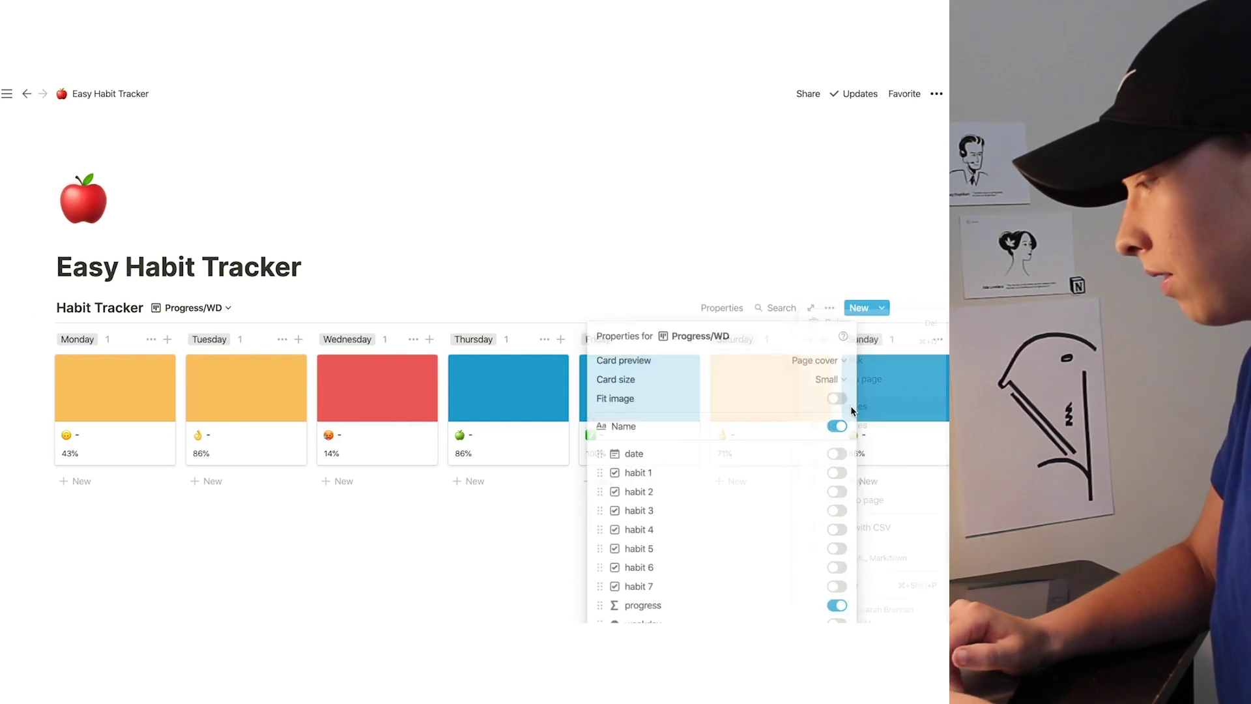
{"action": "left_click", "coordinate": [838, 454]}
{"action": "left_click", "coordinate": [256, 571]}
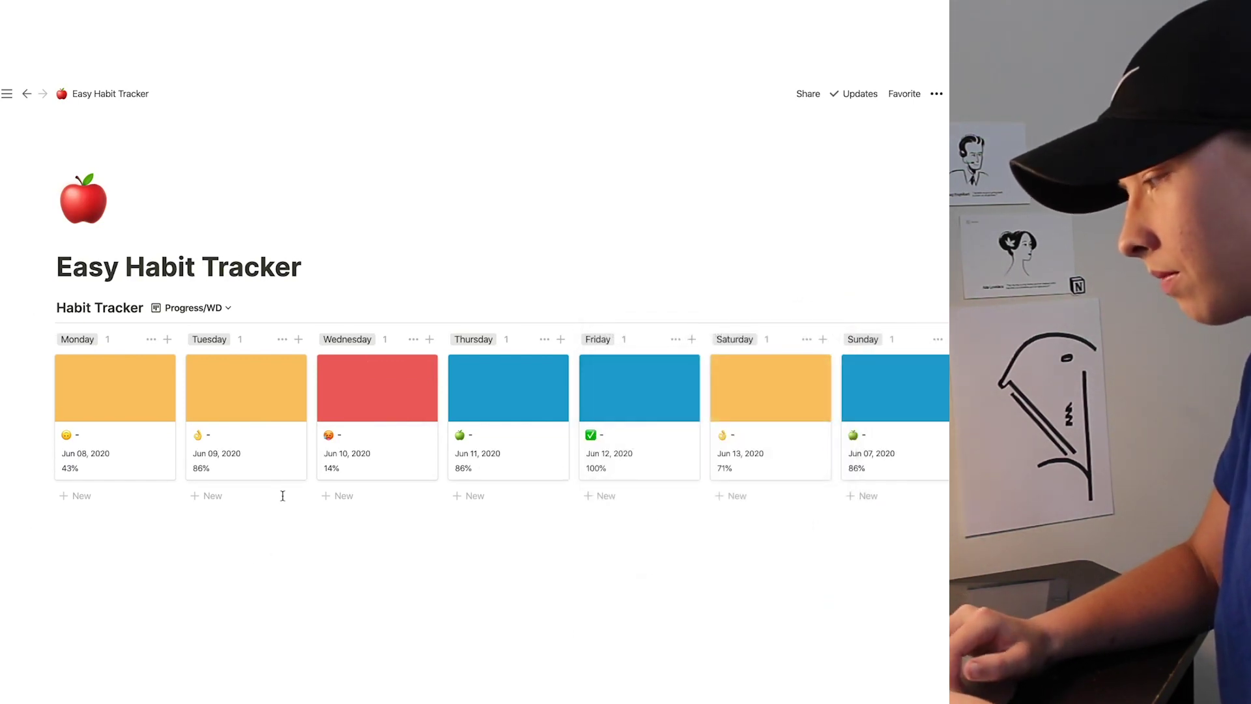
{"action": "left_click", "coordinate": [826, 309]}
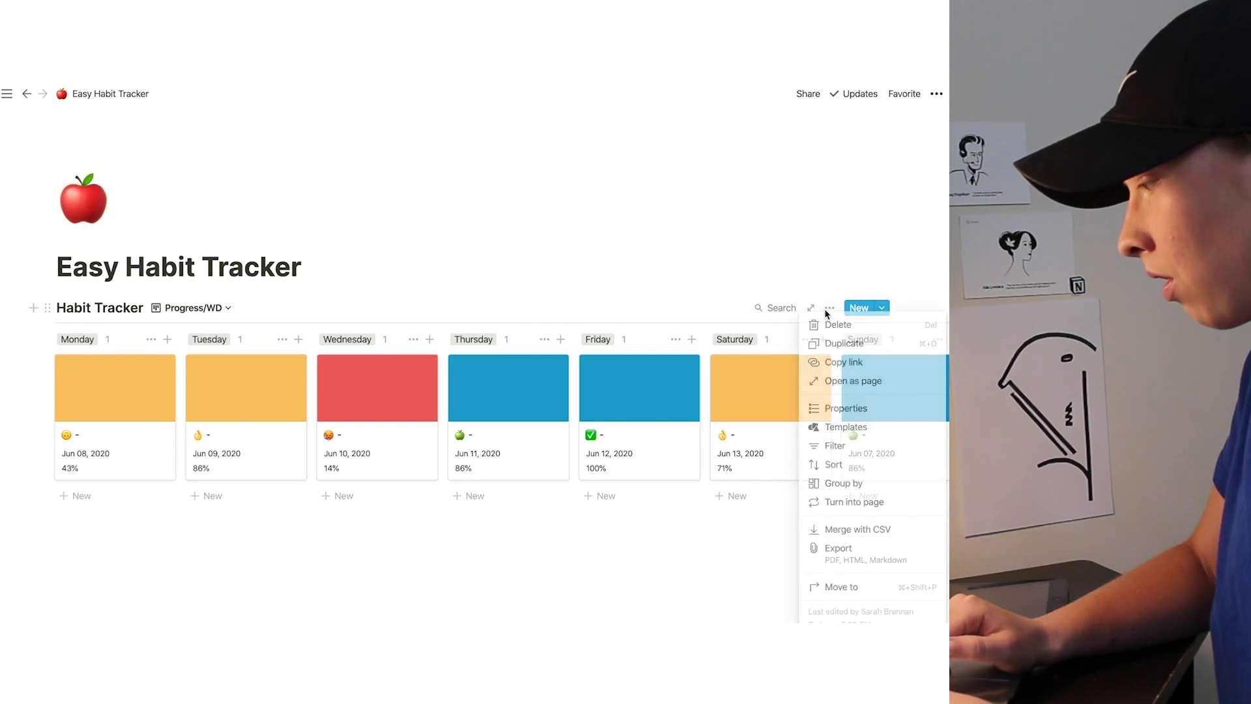
Step: Add an ascending sort on the date property to the Progress/WD board
{"action": "left_click", "coordinate": [834, 464]}
{"action": "left_click", "coordinate": [650, 431]}
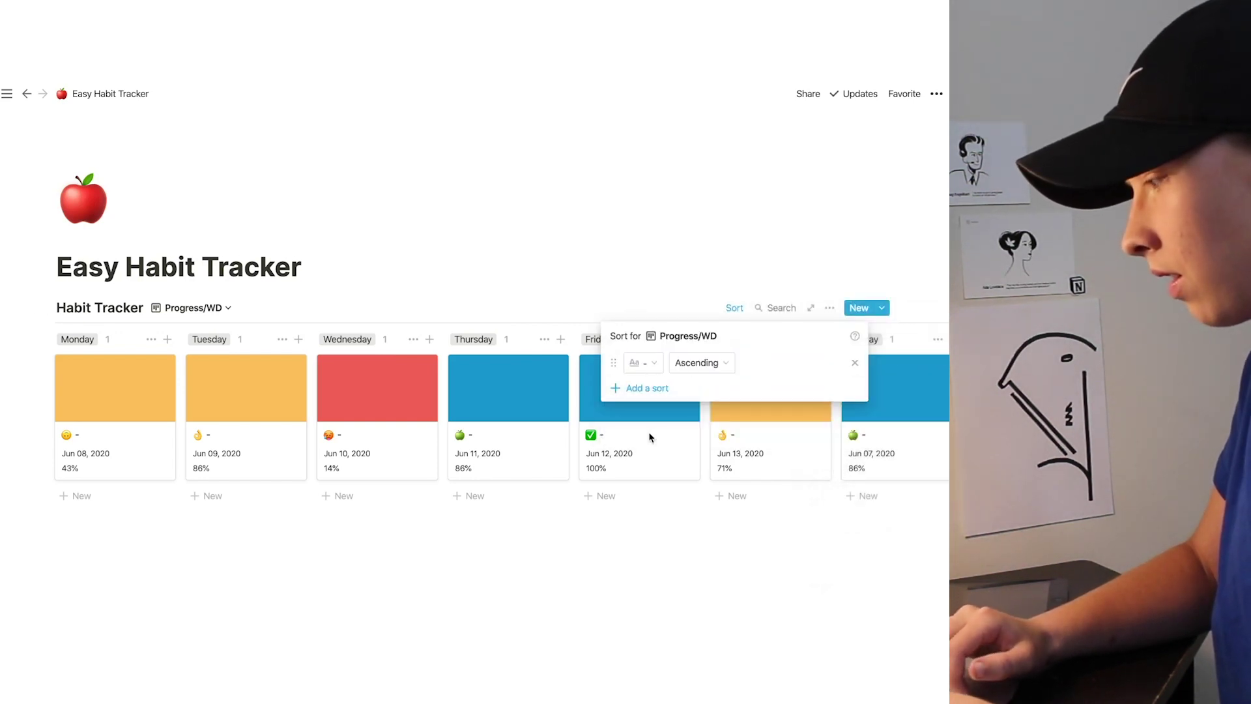
{"action": "left_click", "coordinate": [642, 363]}
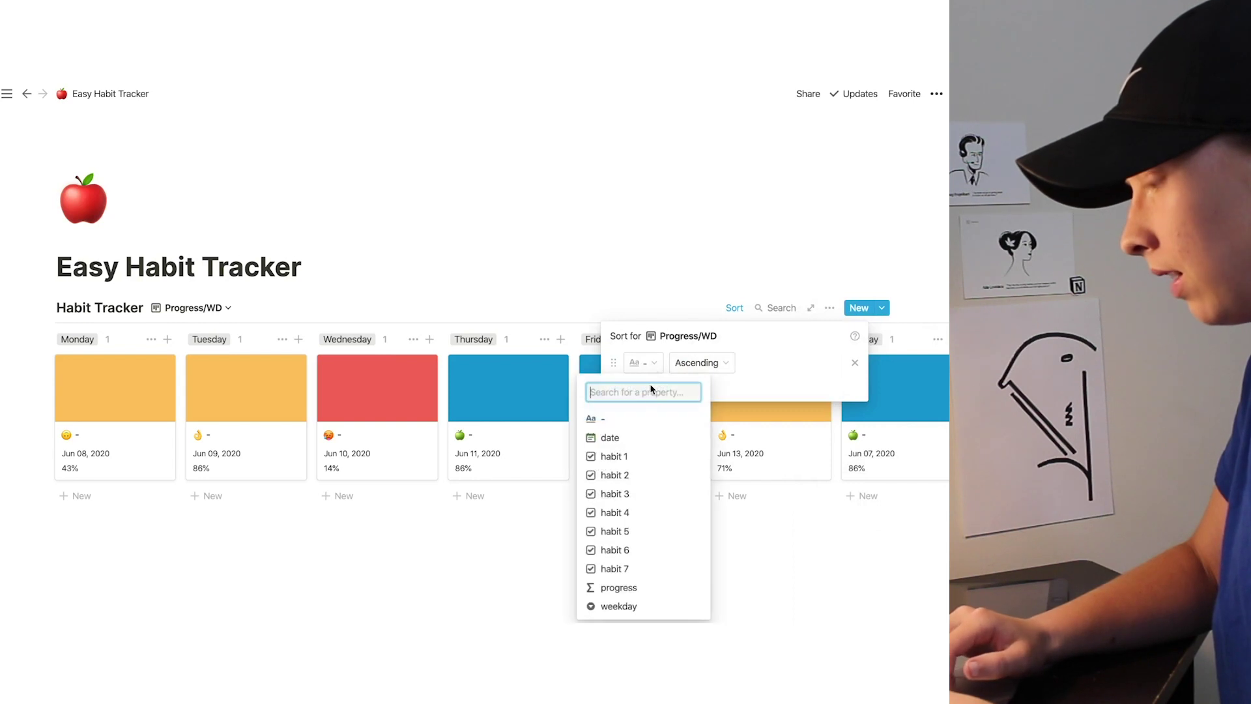
{"action": "left_click", "coordinate": [638, 443]}
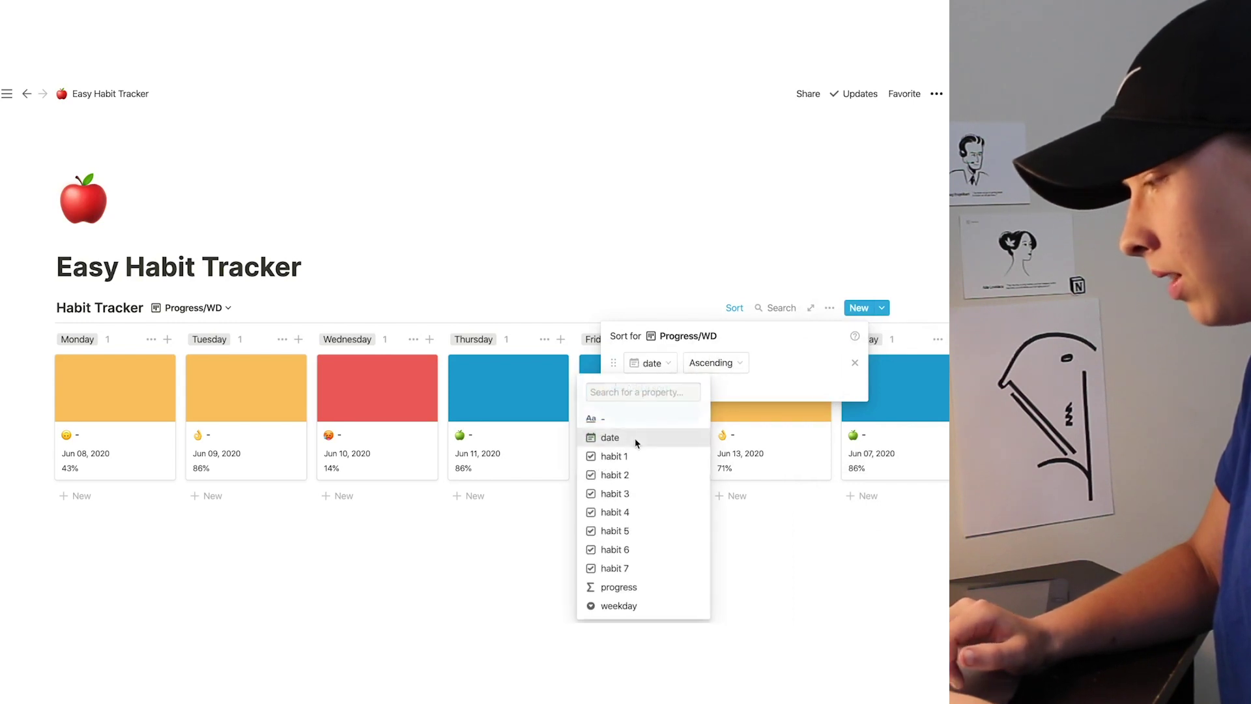
{"action": "left_click", "coordinate": [281, 593]}
{"action": "left_click", "coordinate": [191, 308]}
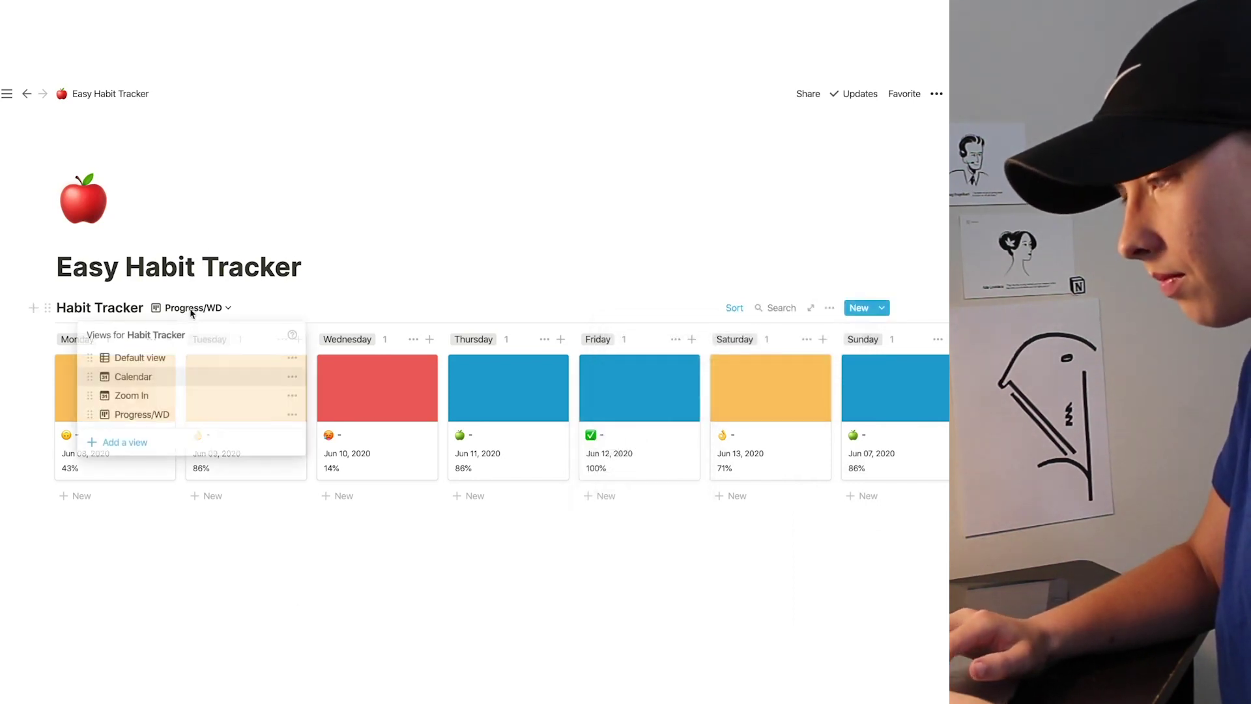
Step: Switch to the Default view table and rename it 'Archive'
{"action": "left_click", "coordinate": [138, 357]}
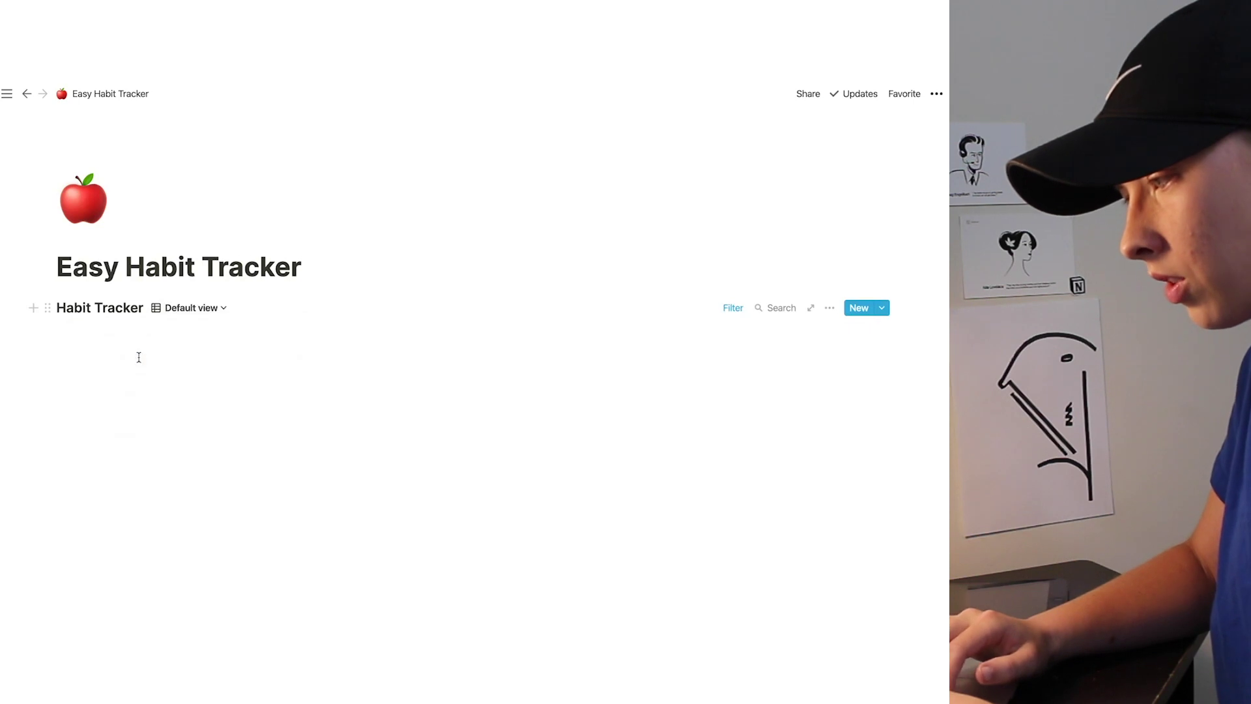
{"action": "left_click", "coordinate": [191, 308]}
{"action": "left_click", "coordinate": [289, 358]}
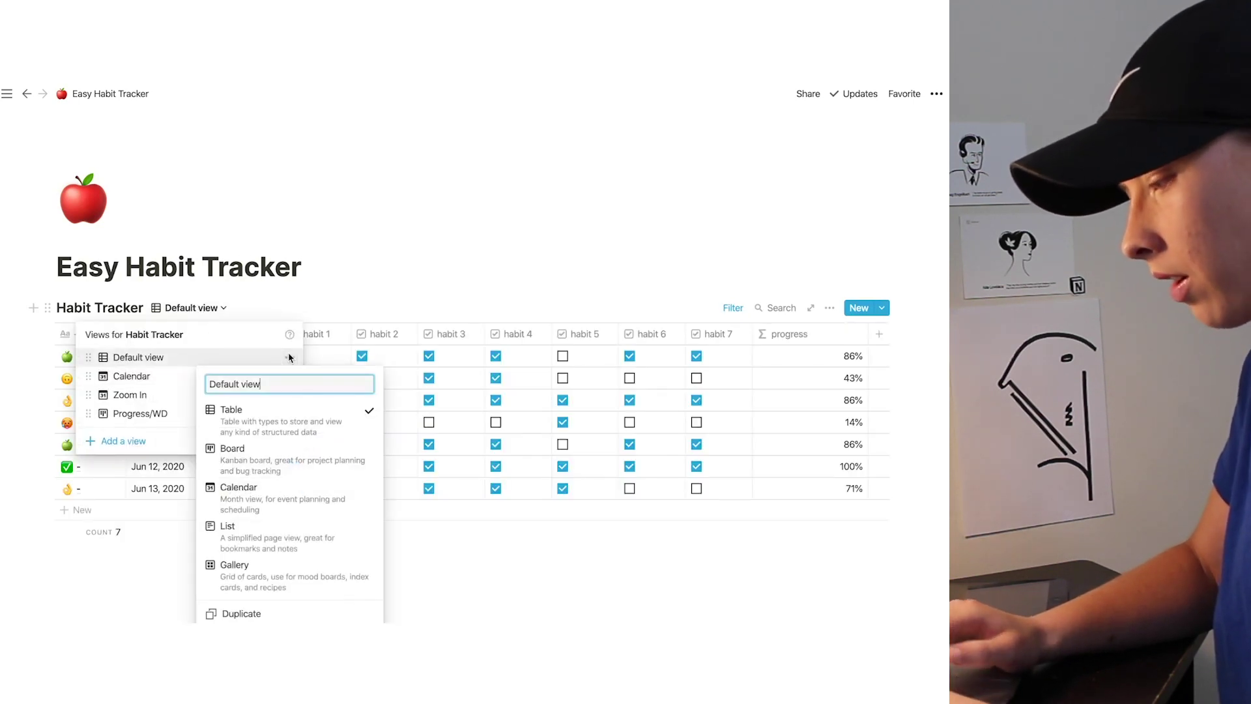
{"action": "key", "text": "BackSpace"}
{"action": "key", "text": "BackSpace"}
{"action": "key", "text": "BackSpace"}
{"action": "key", "text": "BackSpace"}
{"action": "key", "text": "BackSpace"}
{"action": "key", "text": "BackSpace"}
{"action": "key", "text": "BackSpace"}
{"action": "type", "text": "A"}
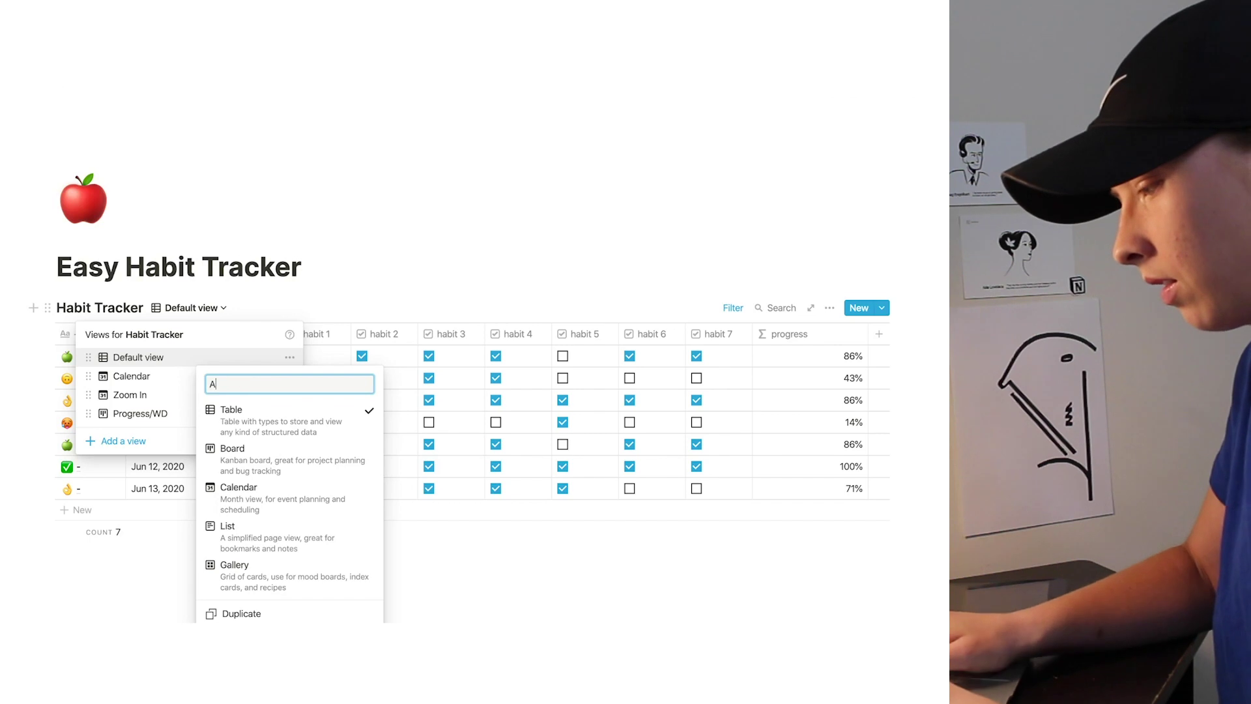
{"action": "type", "text": "rchive"}
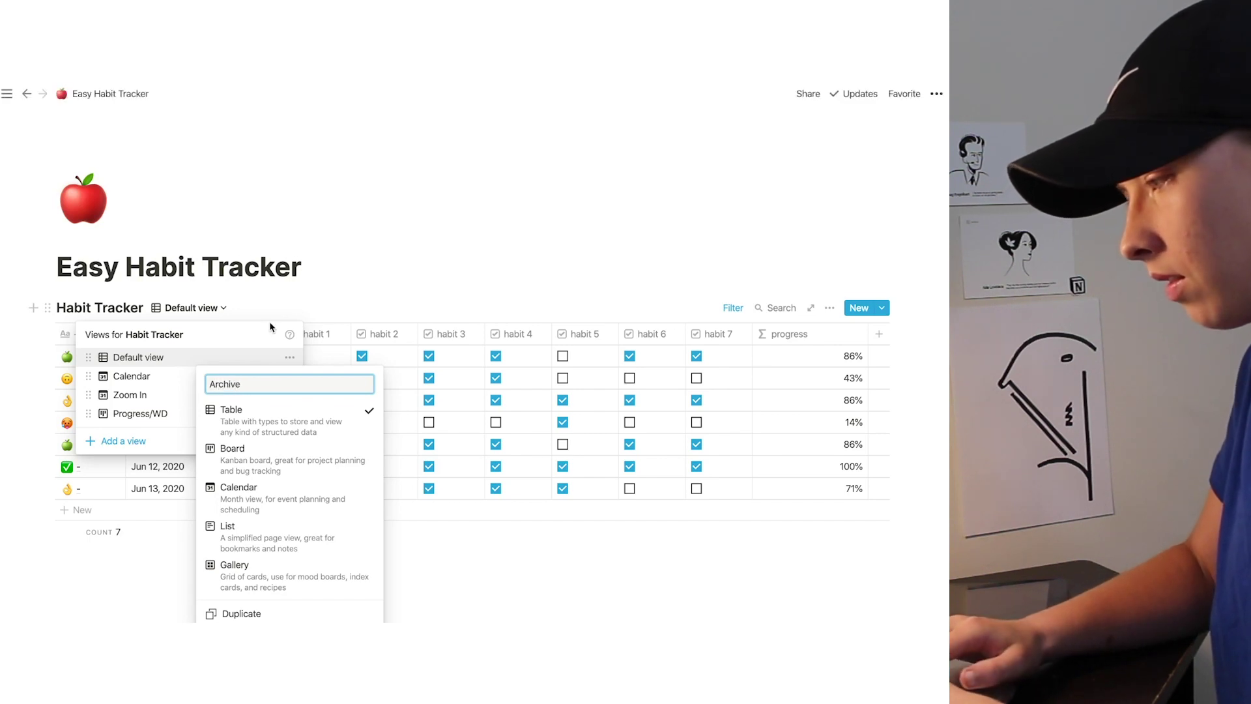
{"action": "key", "text": "Return"}
{"action": "left_click", "coordinate": [395, 287]}
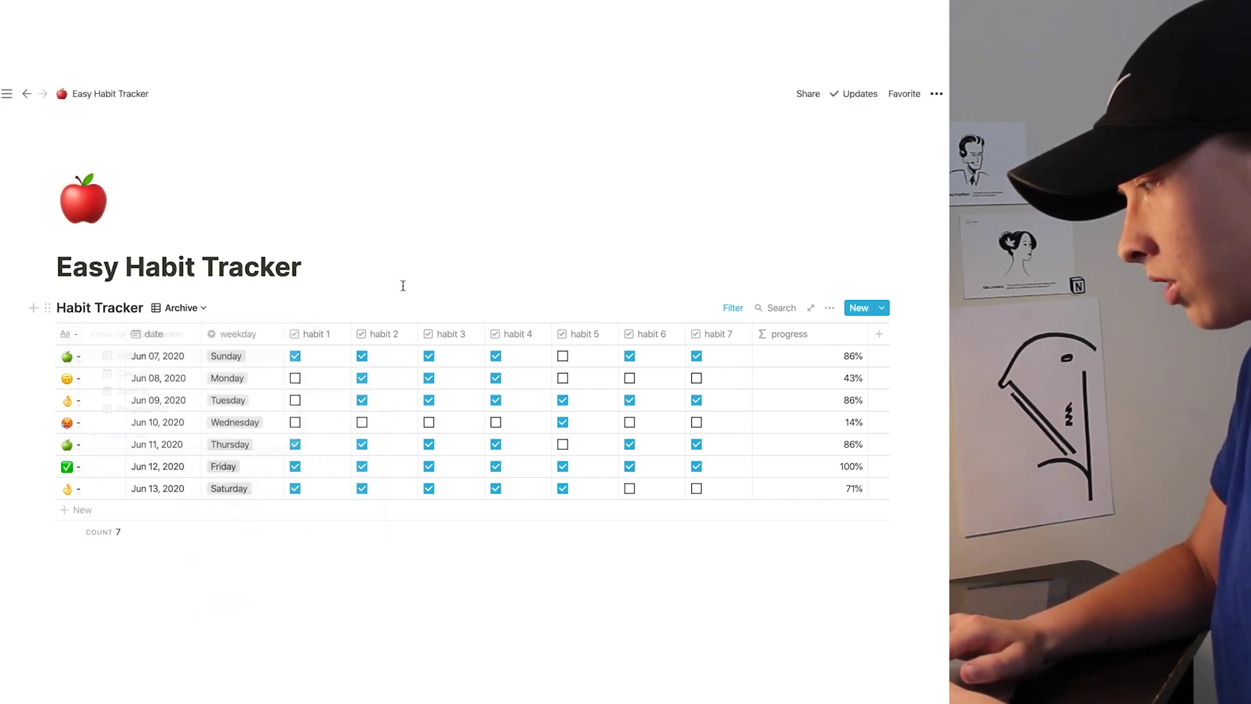
{"action": "left_click", "coordinate": [827, 309]}
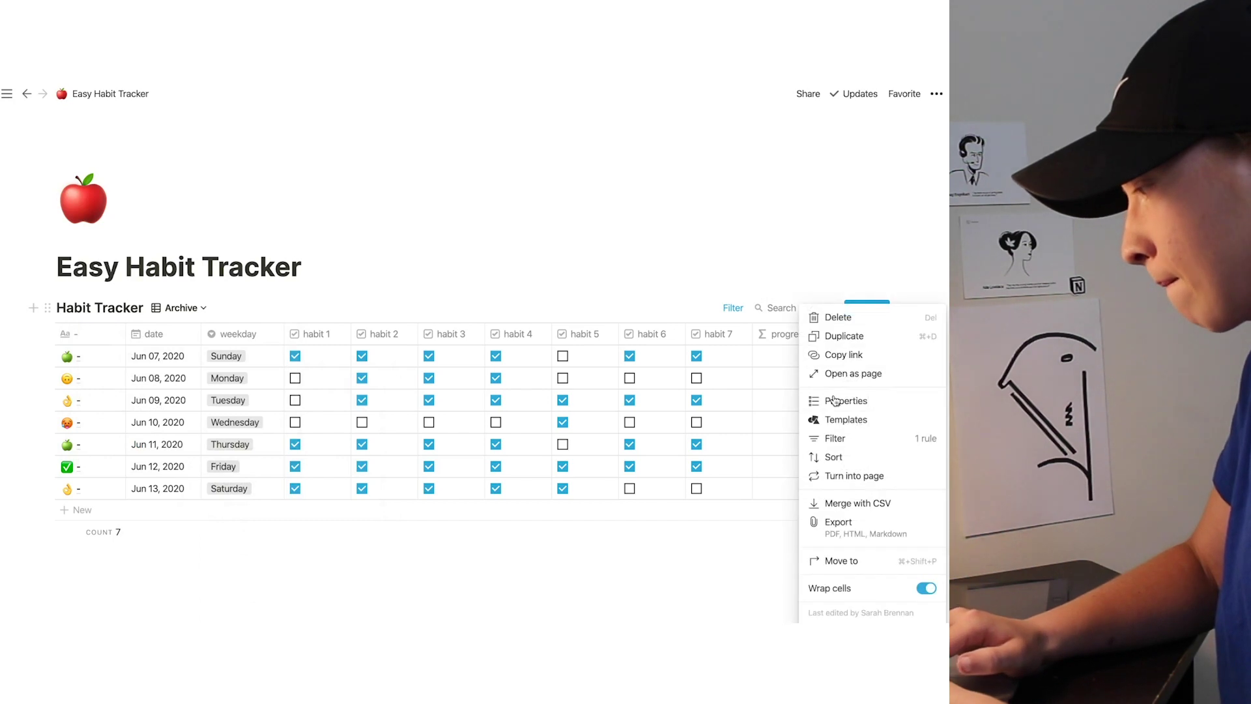
Step: Add a date sort to the Archive table and set it to Descending
{"action": "left_click", "coordinate": [834, 458]}
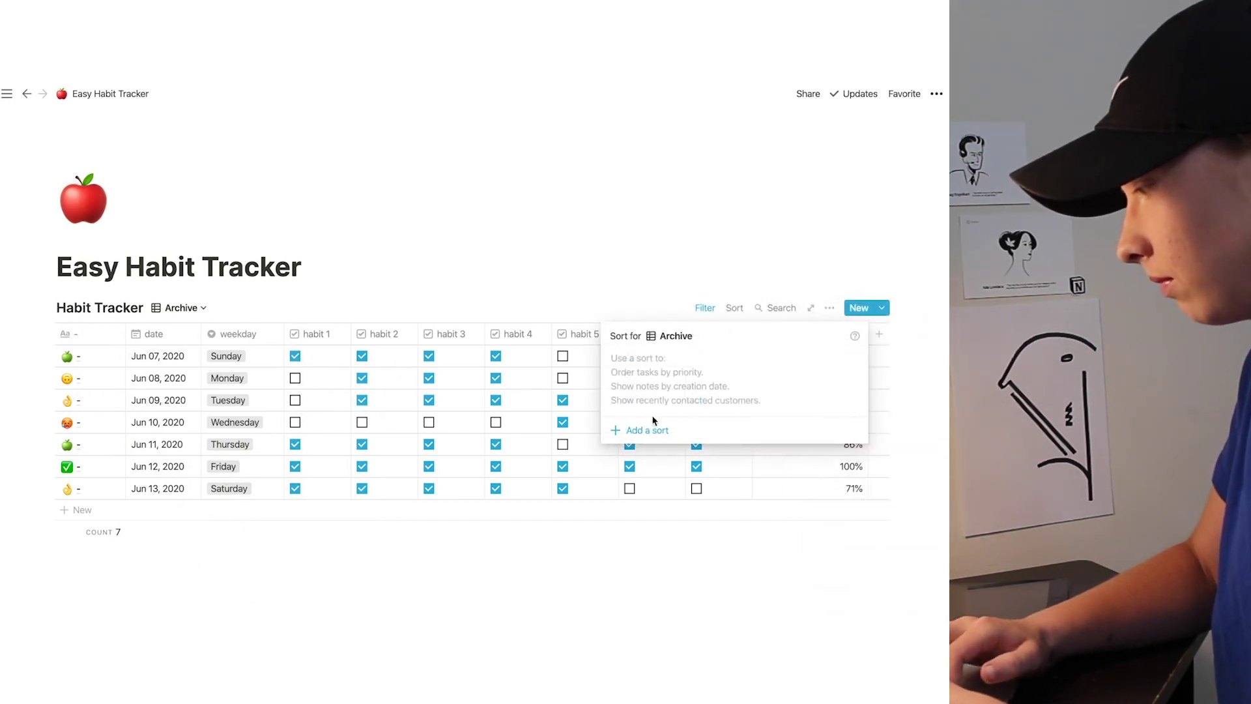
{"action": "left_click", "coordinate": [642, 430]}
{"action": "left_click", "coordinate": [642, 362]}
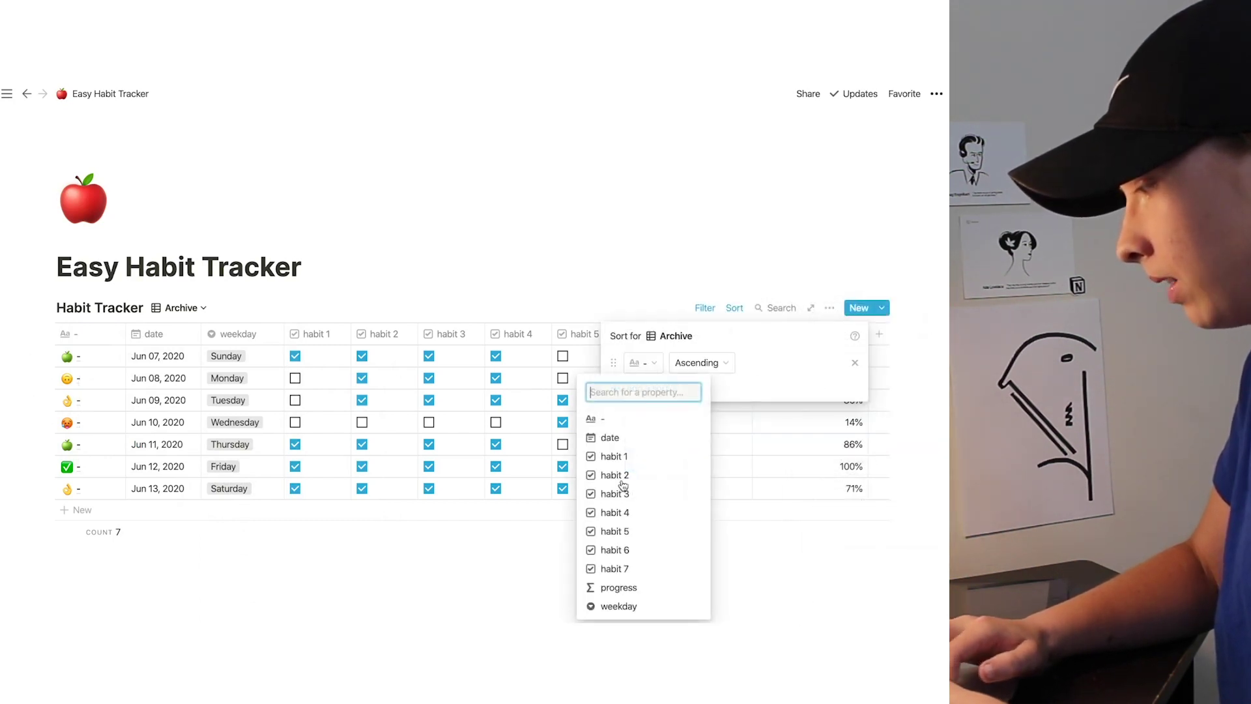
{"action": "left_click", "coordinate": [627, 438]}
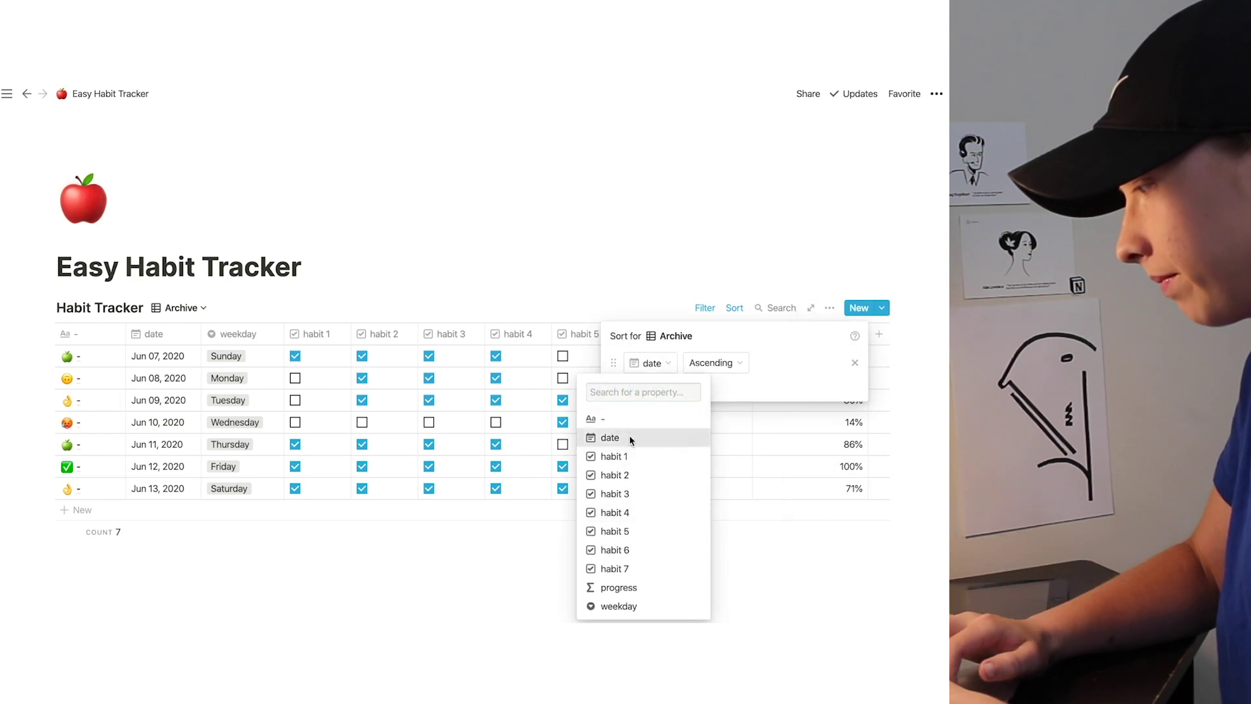
{"action": "left_click", "coordinate": [714, 363]}
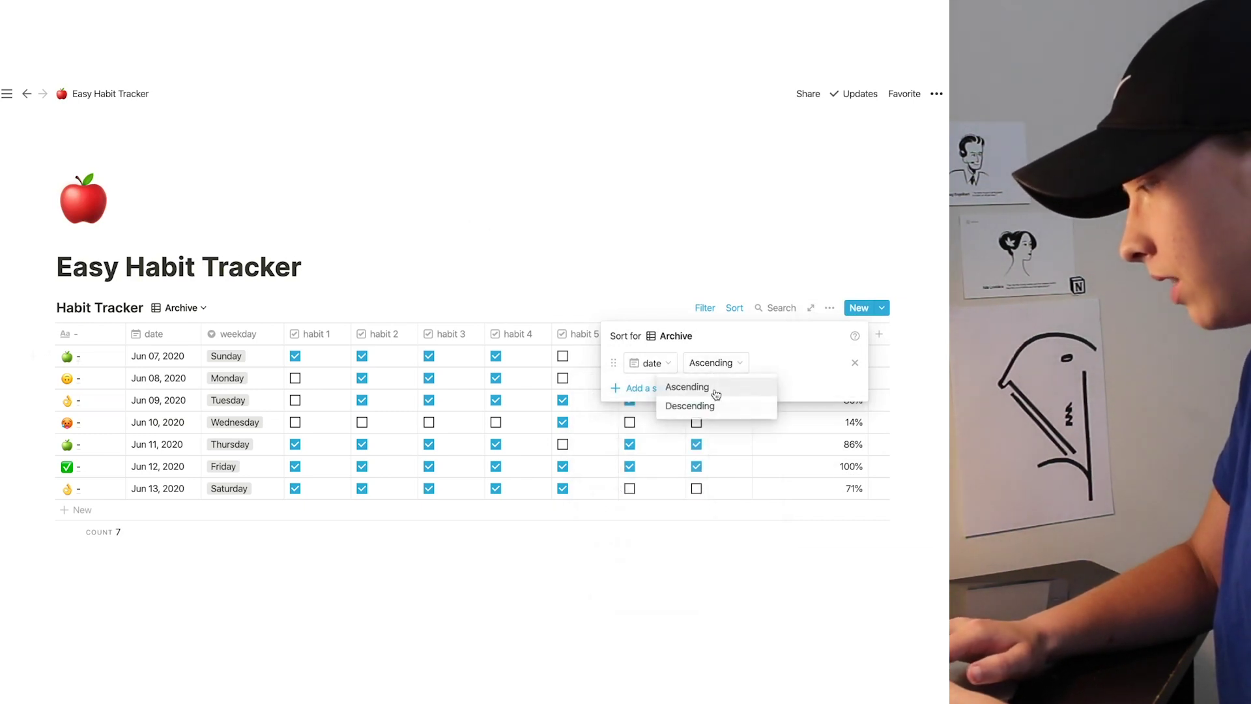
{"action": "left_click", "coordinate": [708, 407]}
{"action": "left_click", "coordinate": [502, 306]}
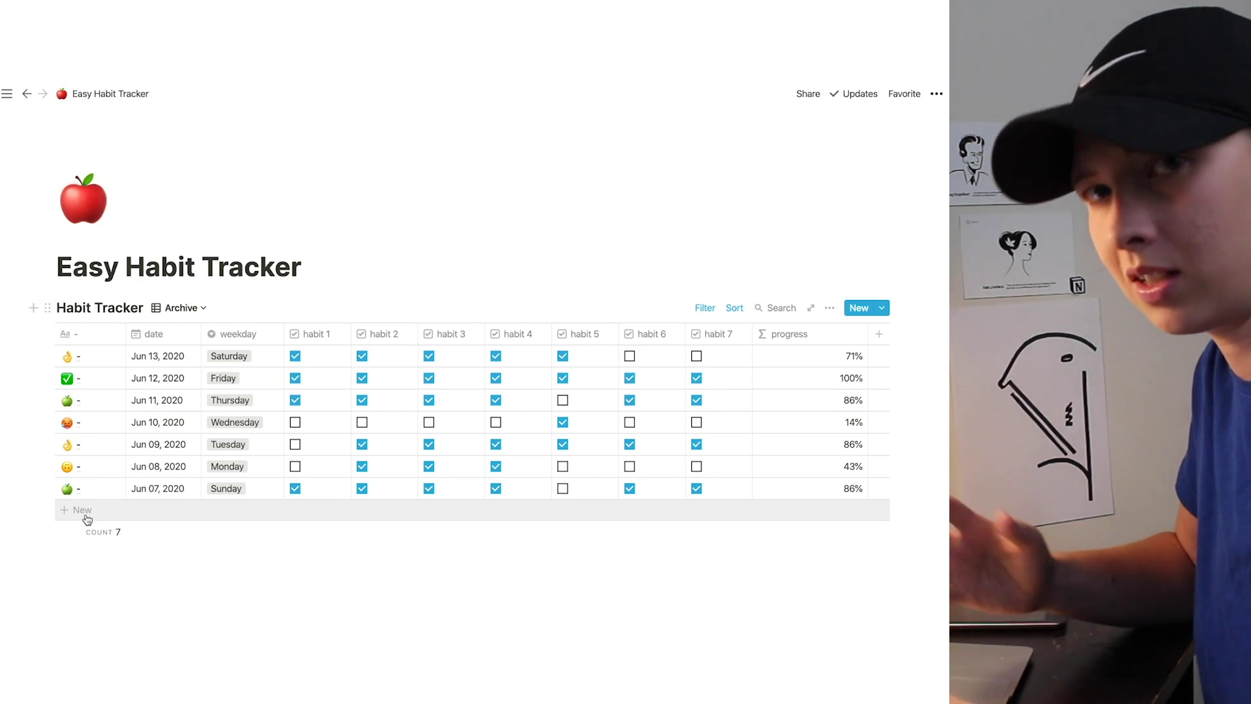
Step: Add two new entries dated Jun 14 and Jun 15, 2020
{"action": "left_click", "coordinate": [86, 517]}
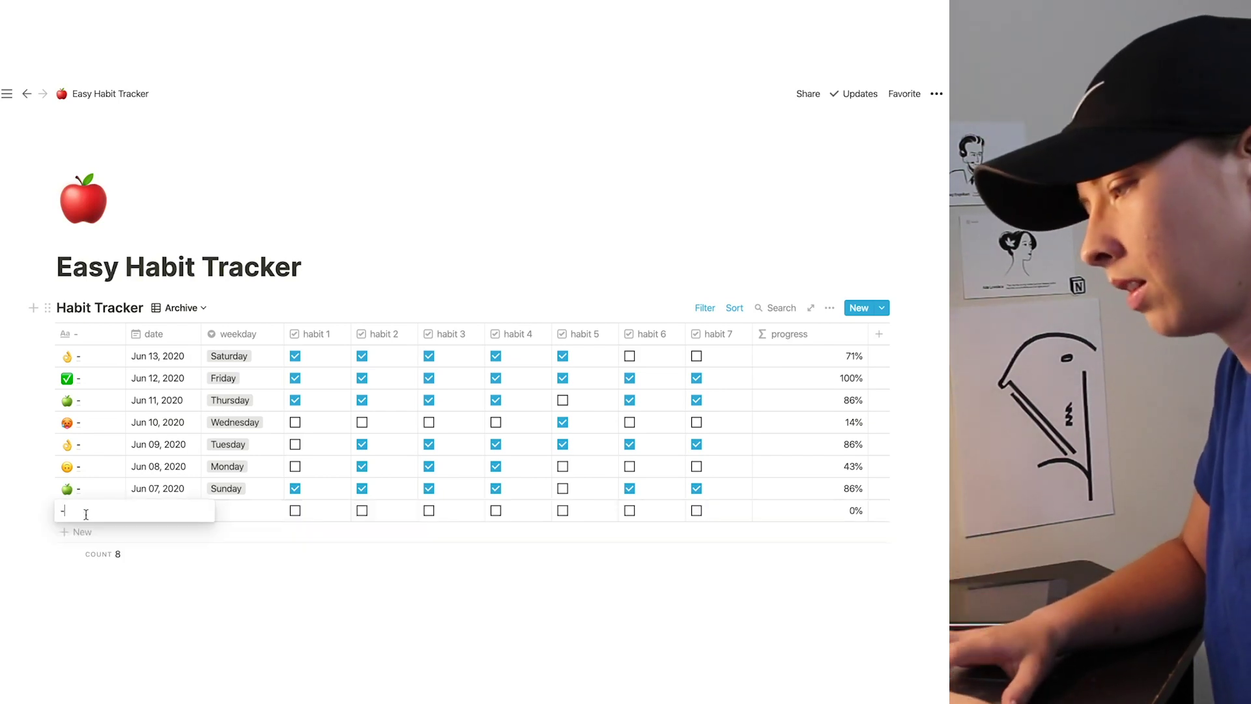
{"action": "left_click", "coordinate": [170, 509]}
{"action": "left_click", "coordinate": [171, 509]}
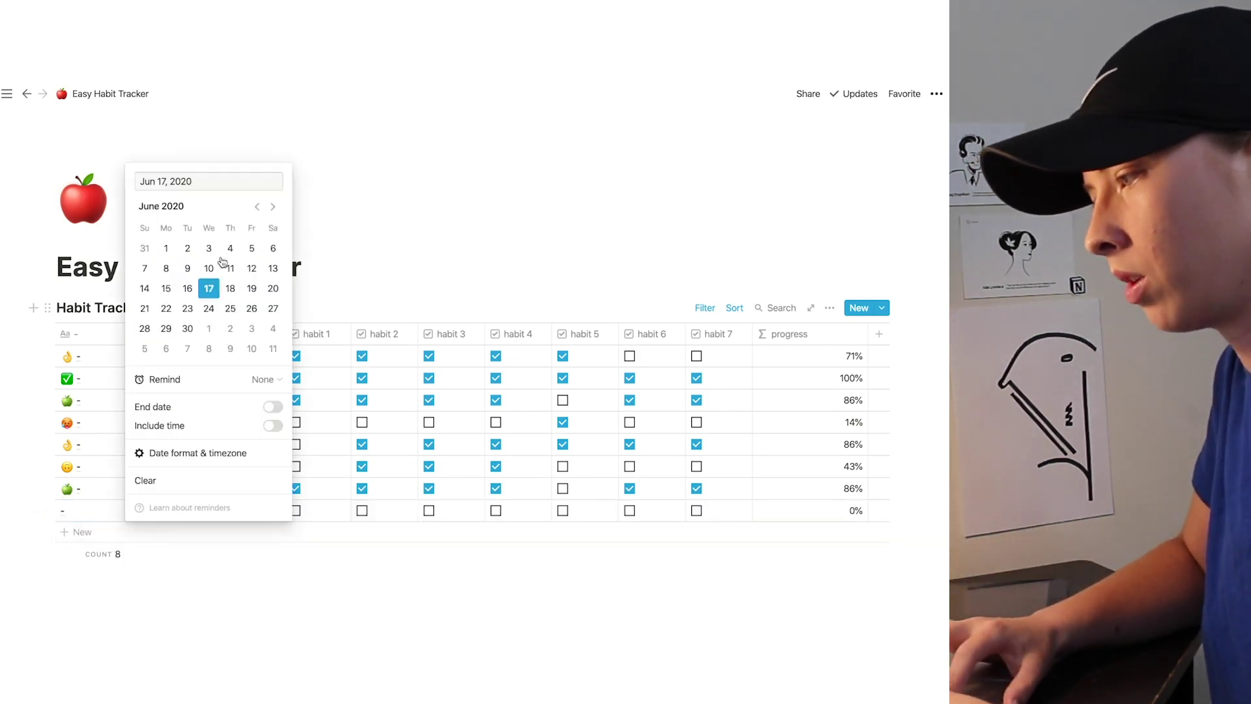
{"action": "left_click", "coordinate": [145, 288]}
{"action": "key", "text": "Escape"}
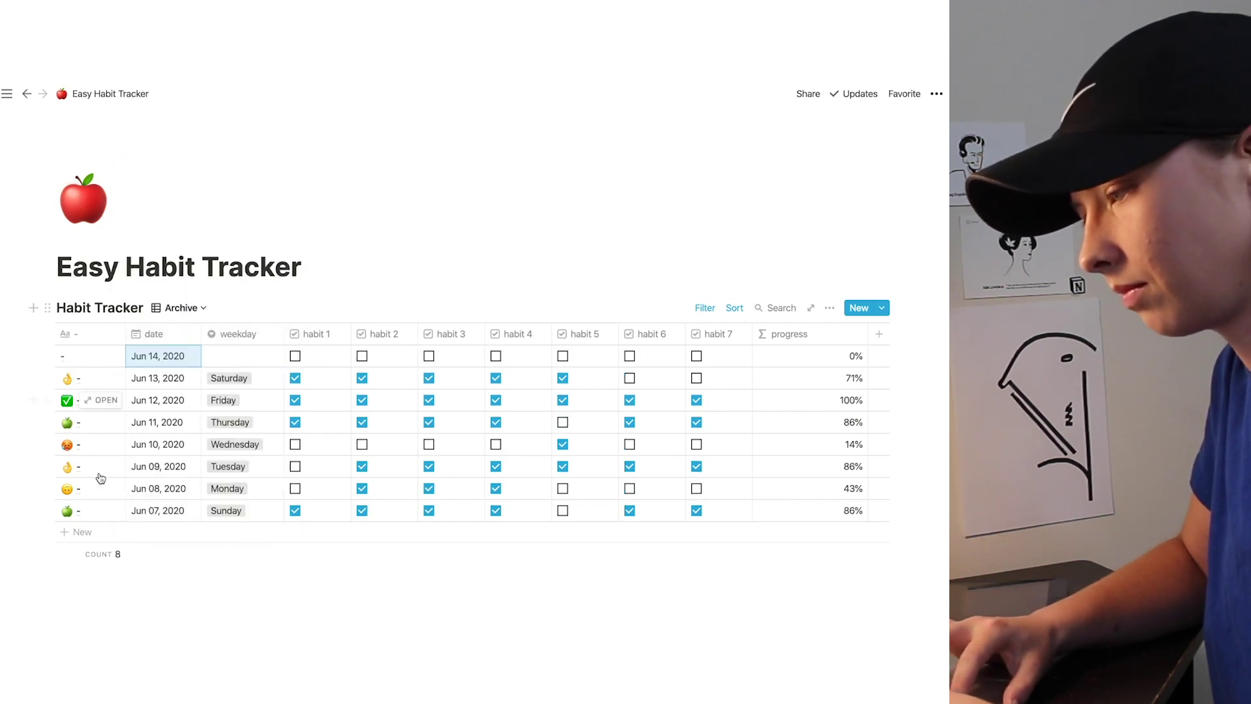
{"action": "left_click", "coordinate": [81, 533]}
{"action": "key", "text": "Escape"}
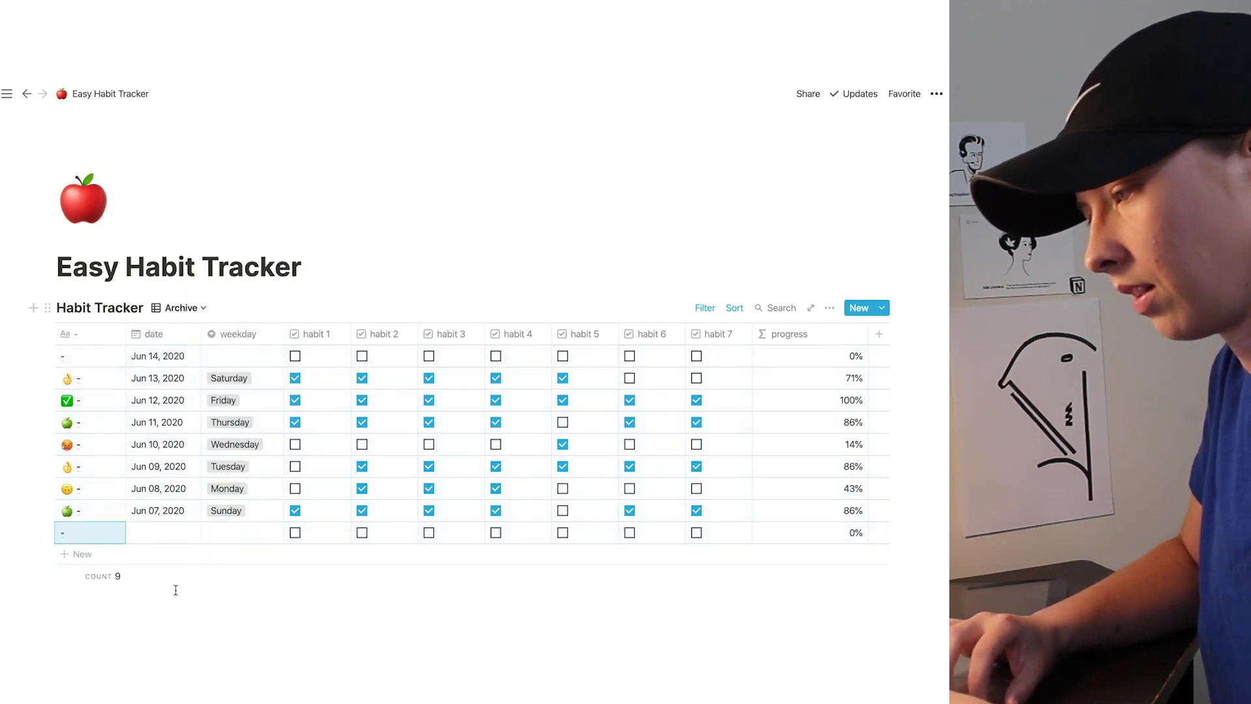
{"action": "left_click", "coordinate": [156, 534]}
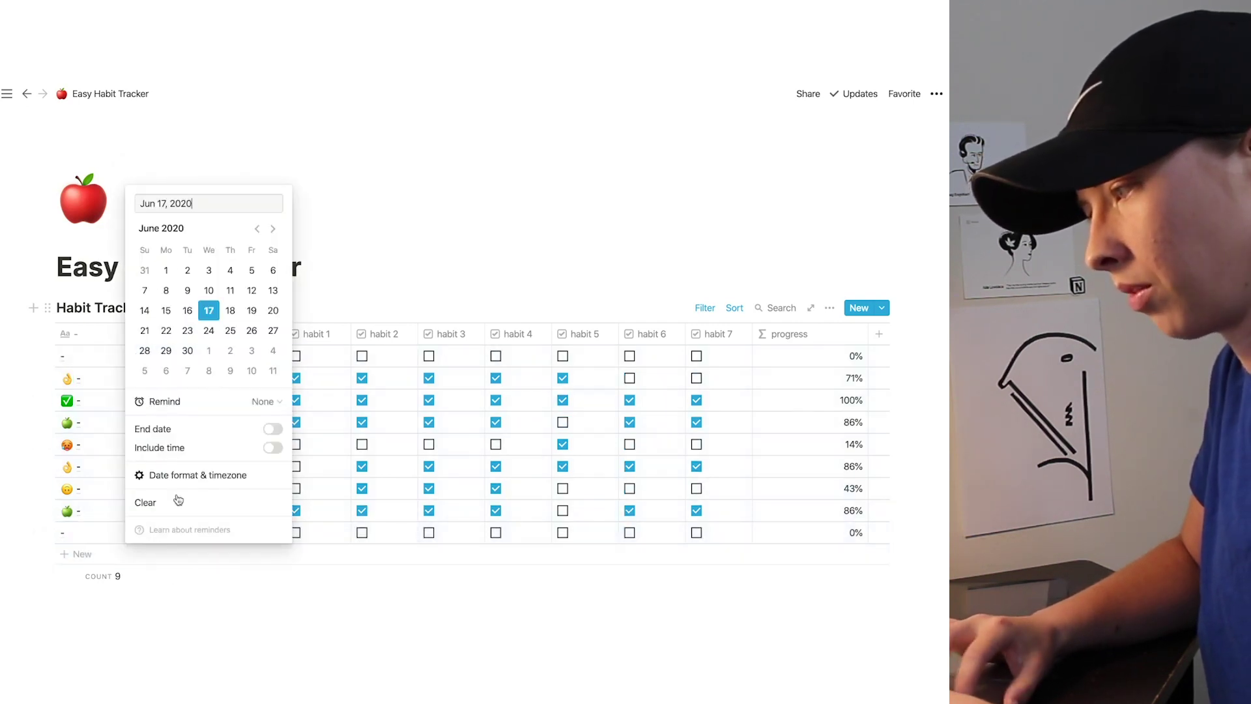
{"action": "left_click", "coordinate": [166, 312]}
{"action": "key", "text": "Escape"}
Step: Add two more entries dated Jun 16 and Jun 17, 2020
{"action": "left_click", "coordinate": [136, 559]}
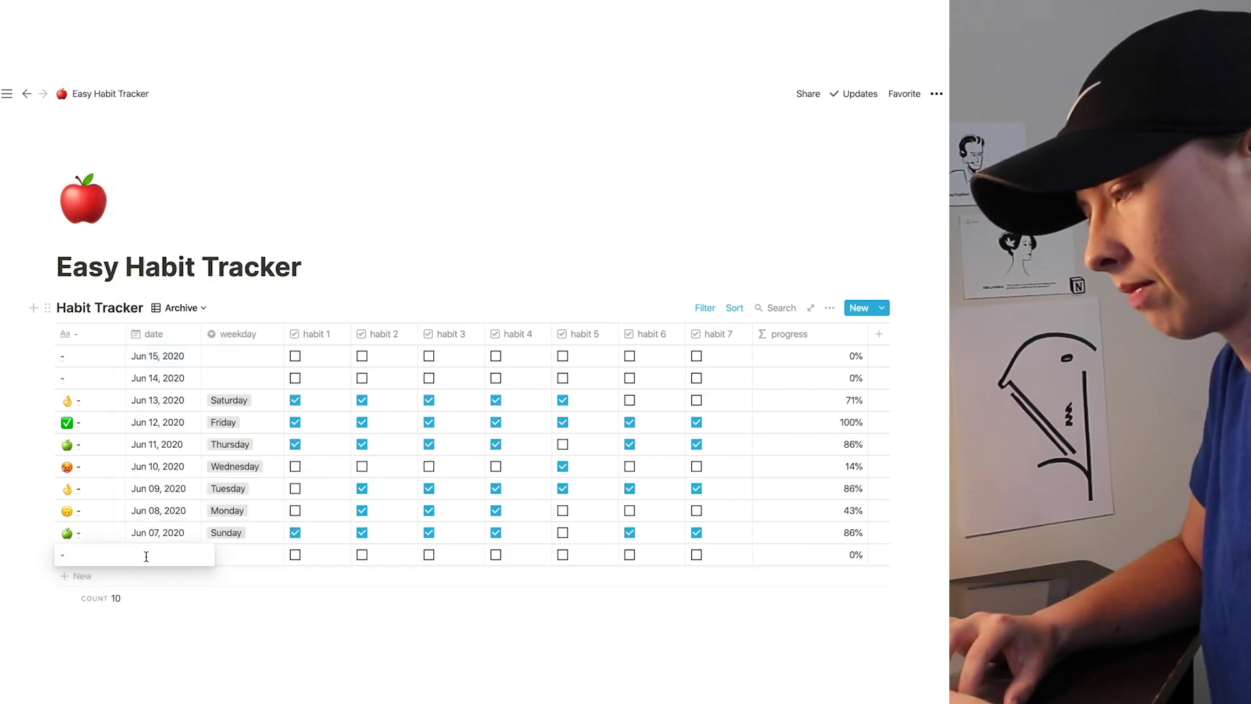
{"action": "key", "text": "Escape"}
{"action": "left_click", "coordinate": [168, 558]}
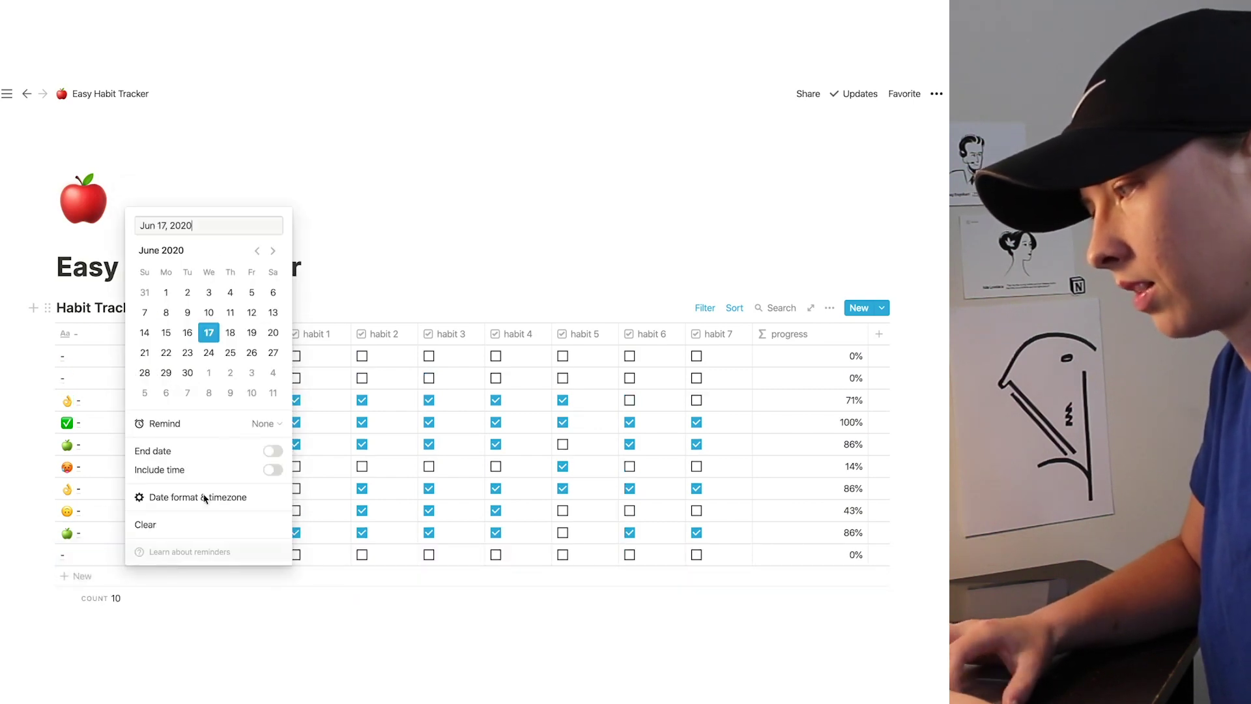
{"action": "left_click", "coordinate": [206, 330]}
{"action": "key", "text": "Escape"}
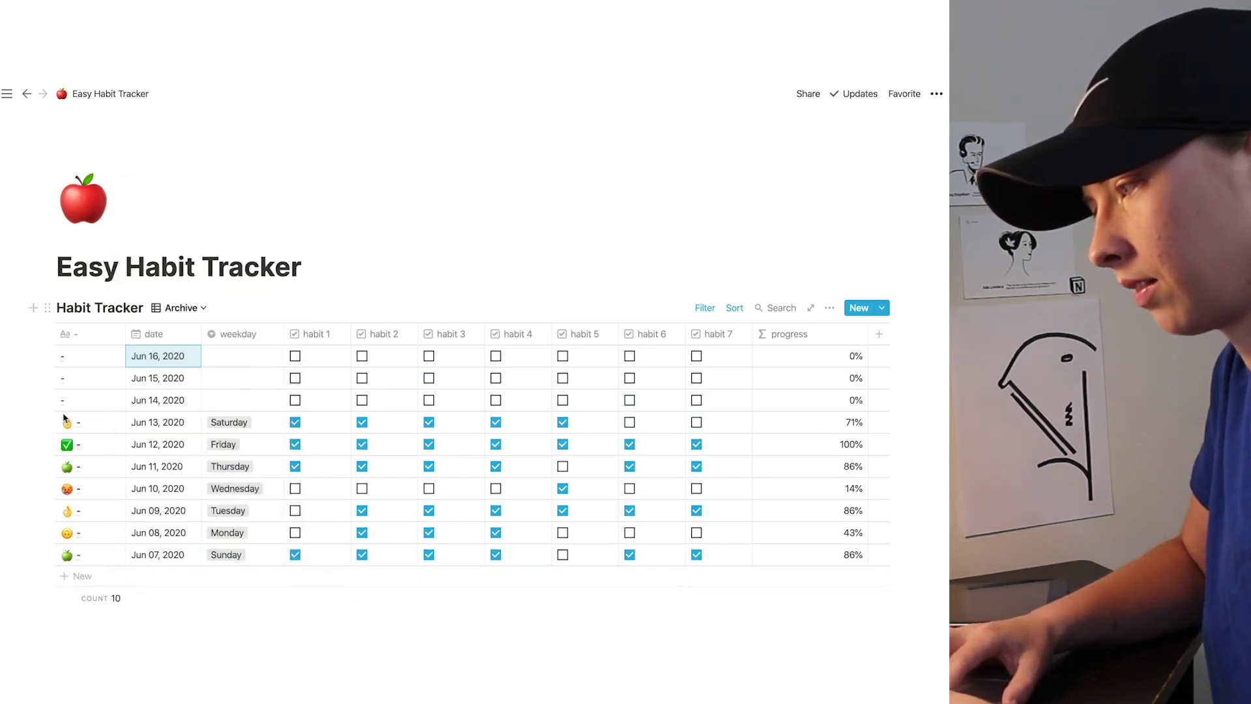
{"action": "left_click", "coordinate": [155, 573]}
{"action": "key", "text": "Escape"}
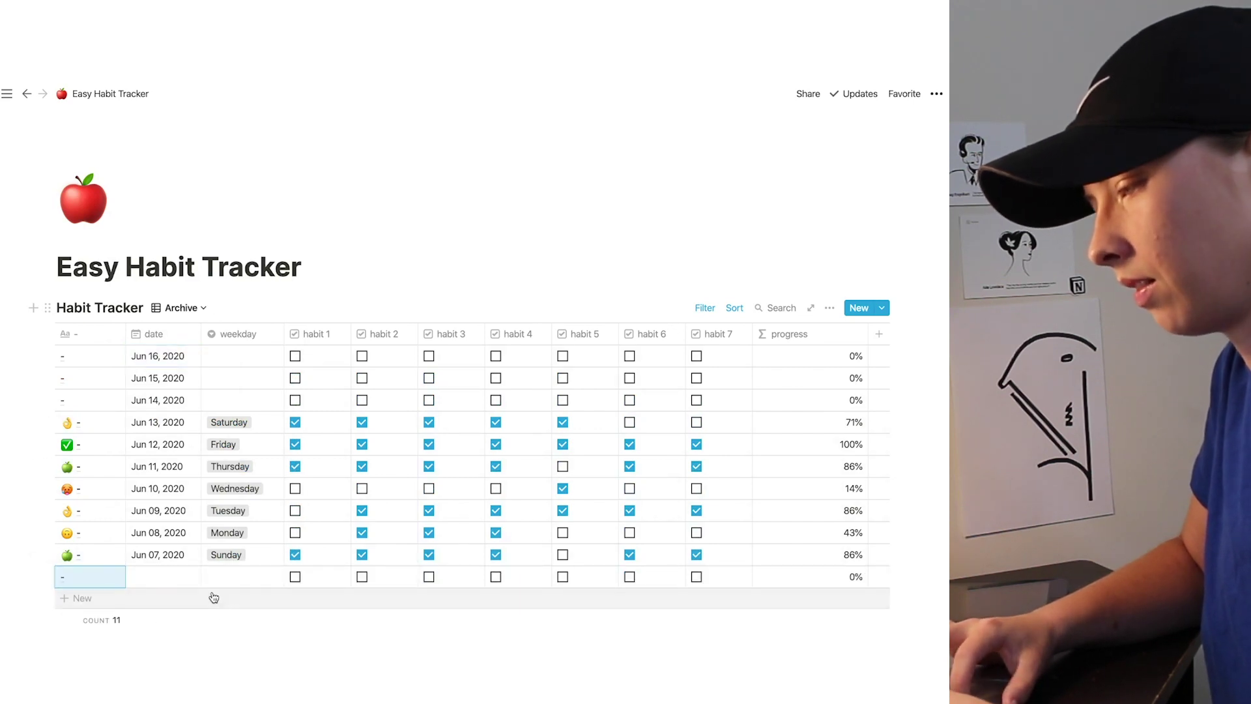
{"action": "left_click", "coordinate": [182, 578]}
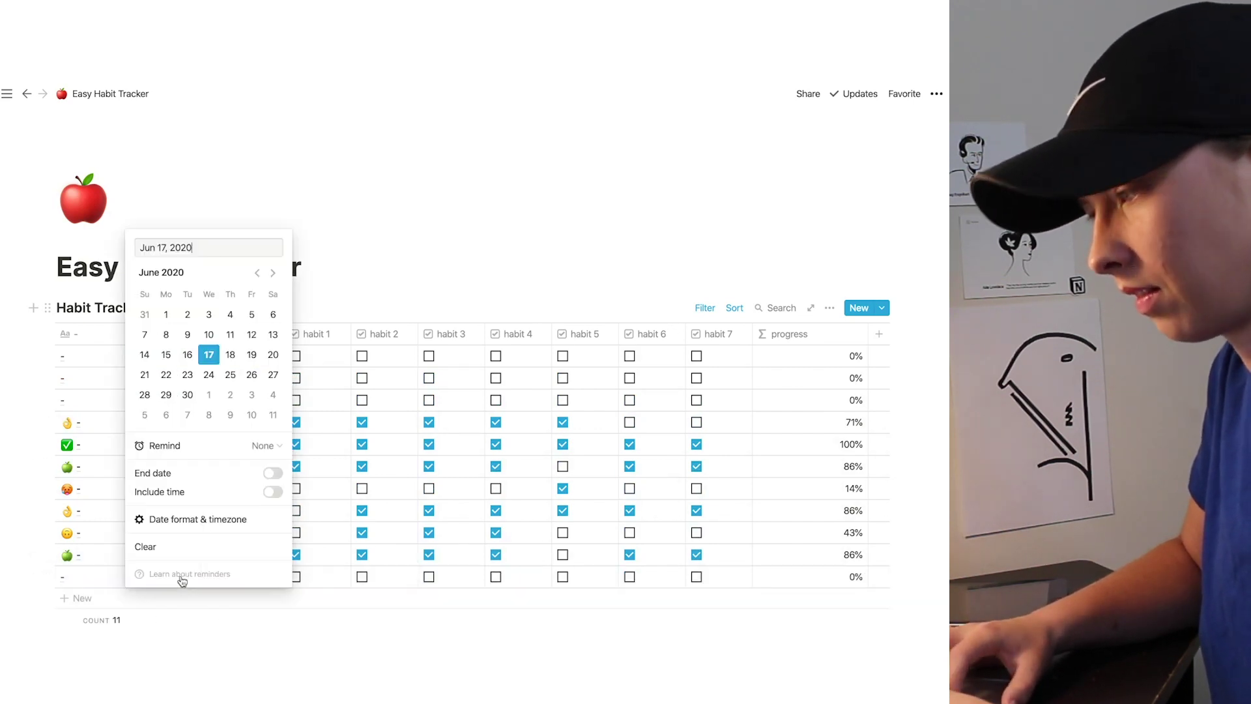
{"action": "left_click", "coordinate": [212, 359]}
{"action": "left_click", "coordinate": [94, 428]}
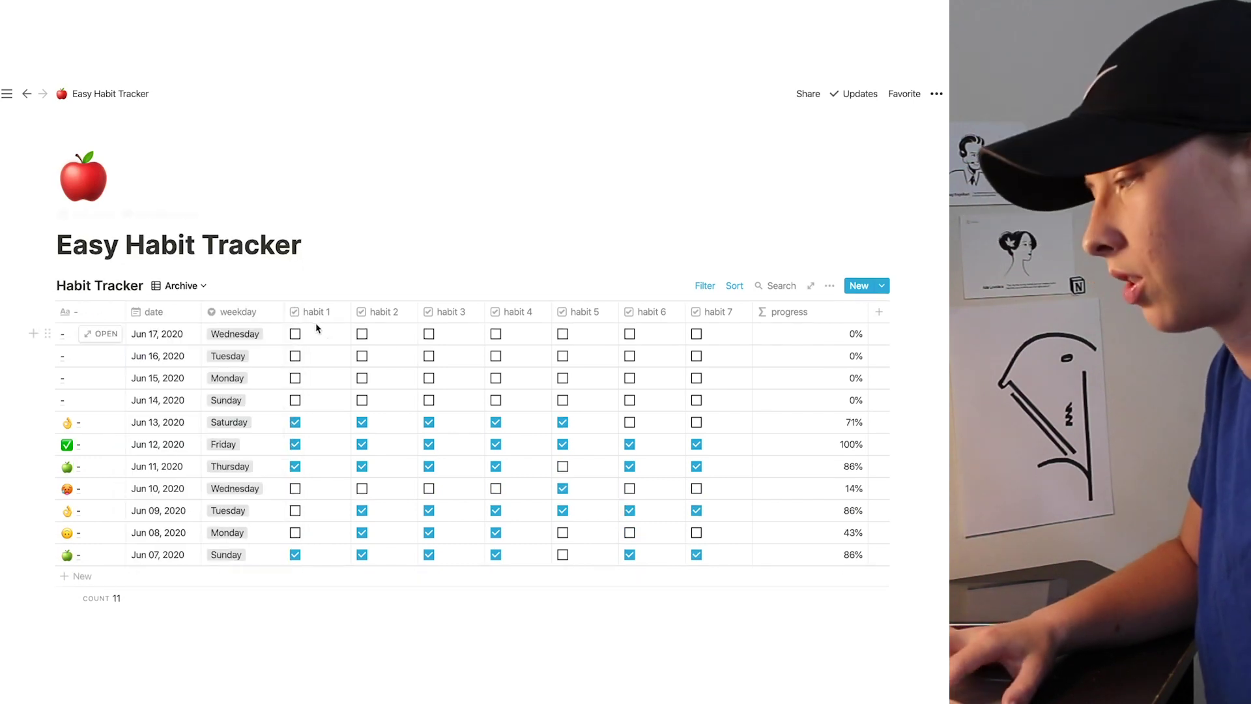
Step: Tick habit checkboxes in the Jun 14–17 rows so their progress fills in
{"action": "left_click", "coordinate": [295, 358]}
{"action": "left_click", "coordinate": [295, 378]}
{"action": "left_click", "coordinate": [363, 378]}
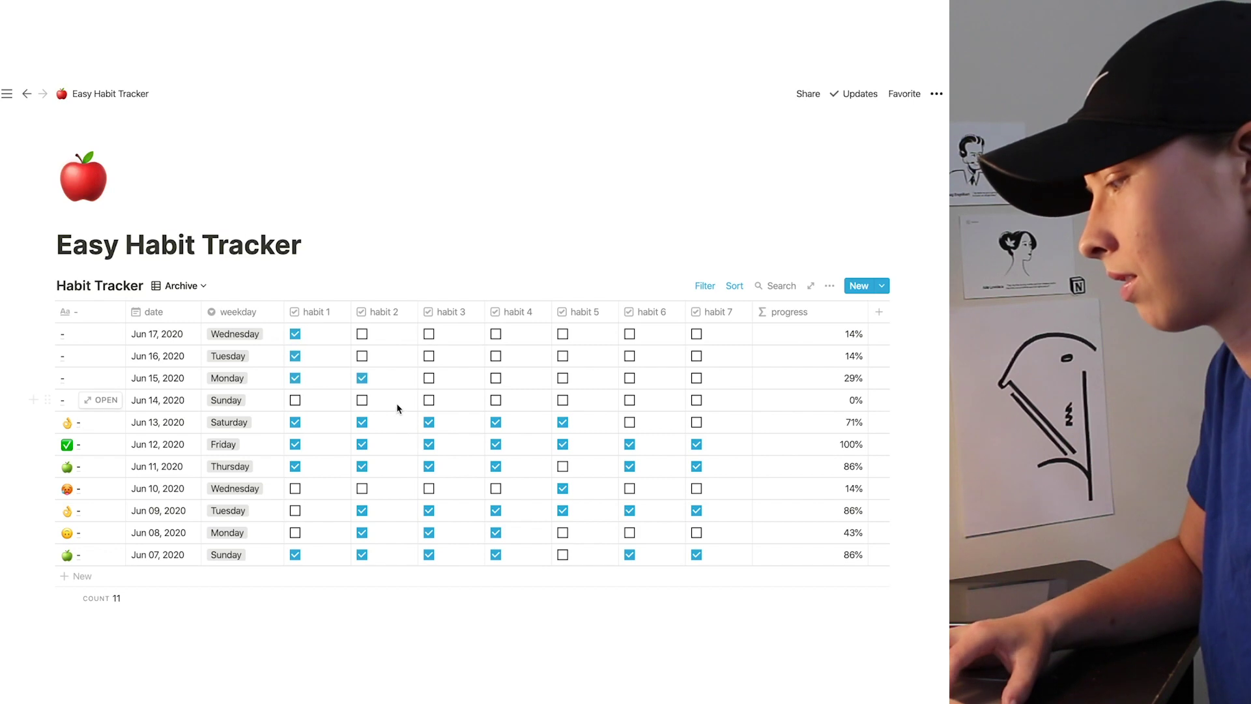
{"action": "left_click", "coordinate": [429, 400]}
{"action": "left_click", "coordinate": [429, 378]}
{"action": "left_click", "coordinate": [429, 356]}
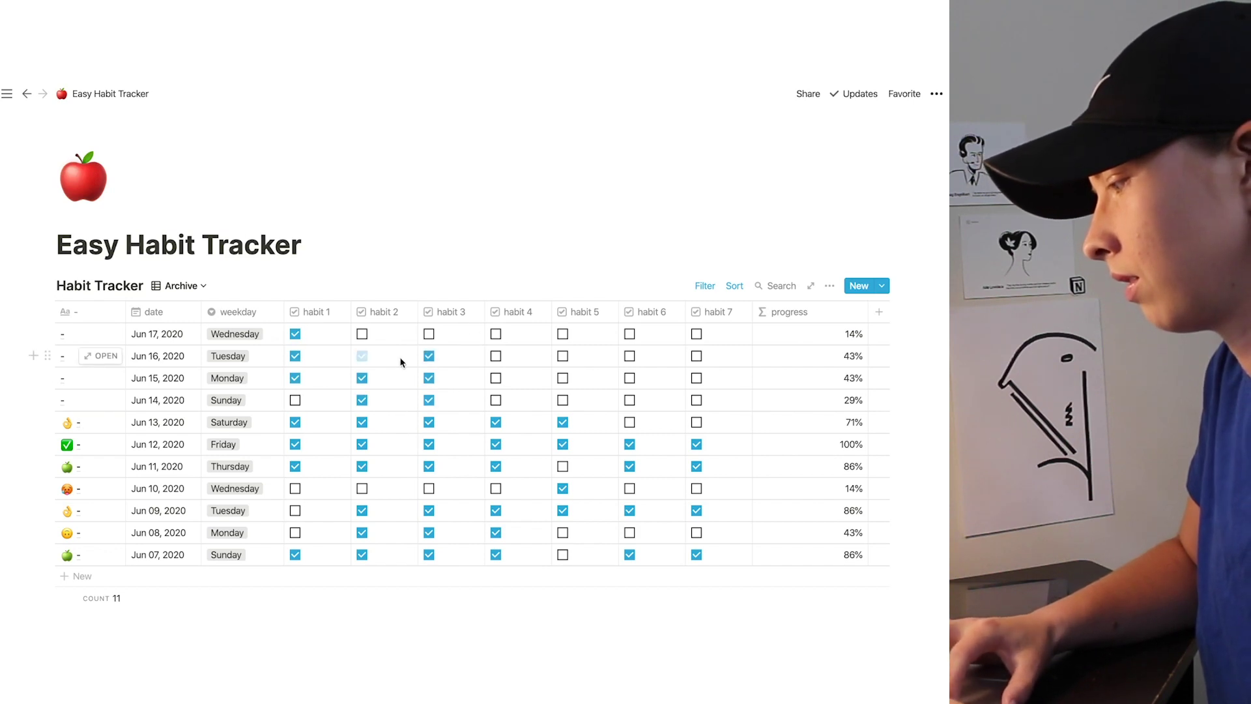
{"action": "left_click", "coordinate": [429, 334]}
{"action": "left_click", "coordinate": [520, 359]}
{"action": "left_click", "coordinate": [520, 378]}
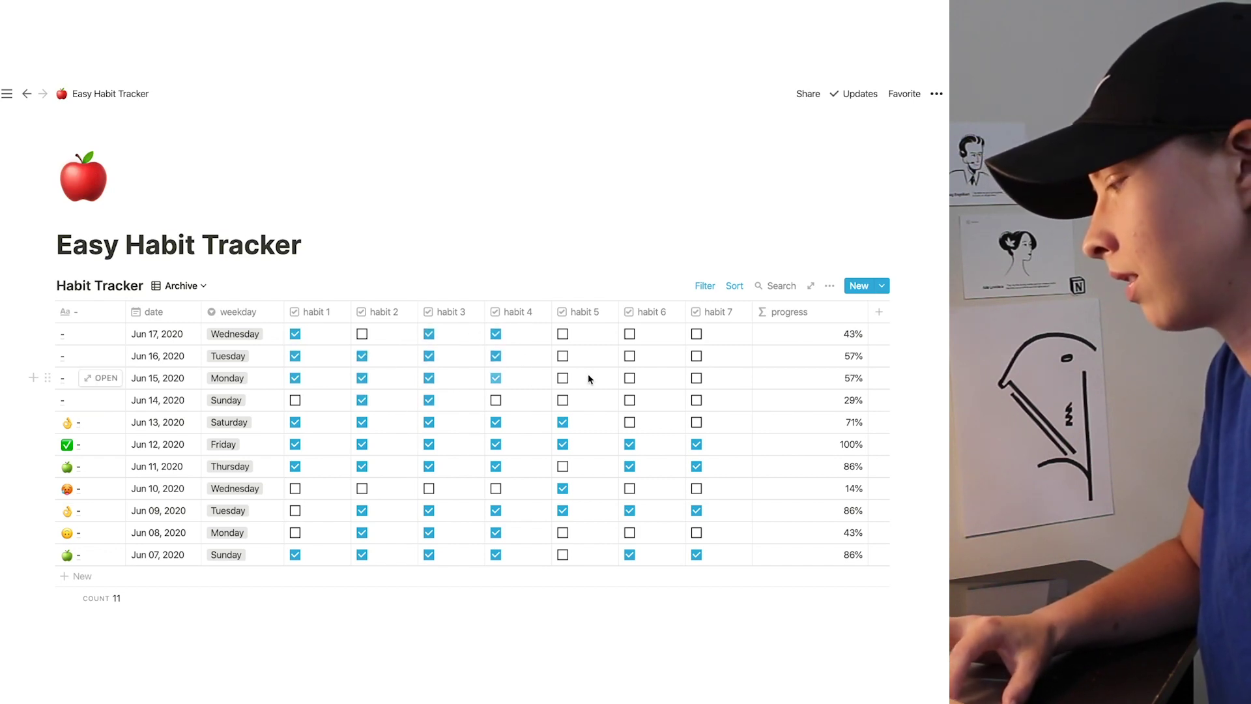
{"action": "left_click", "coordinate": [698, 359]}
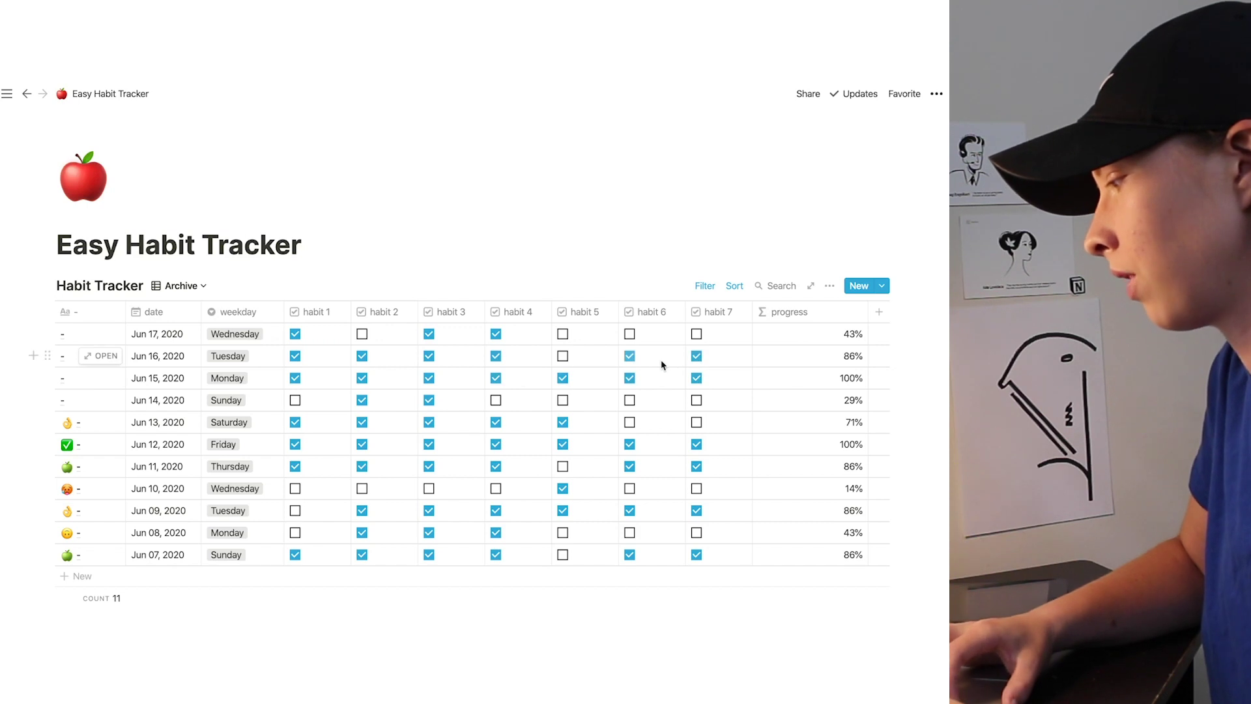
{"action": "left_click", "coordinate": [612, 337]}
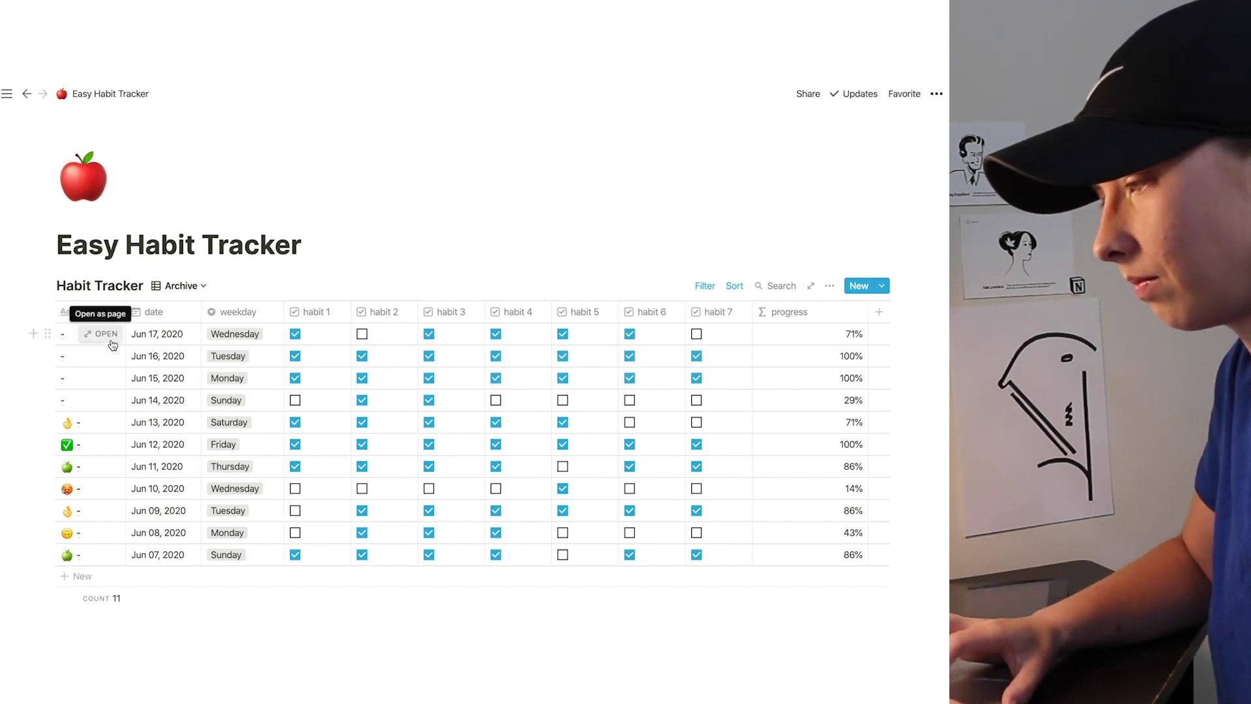
Step: Apply the Not Bad template to the Jun 17 entry
{"action": "left_click", "coordinate": [111, 339]}
{"action": "scroll", "coordinate": [295, 505], "scroll_direction": "down", "scroll_amount": 3}
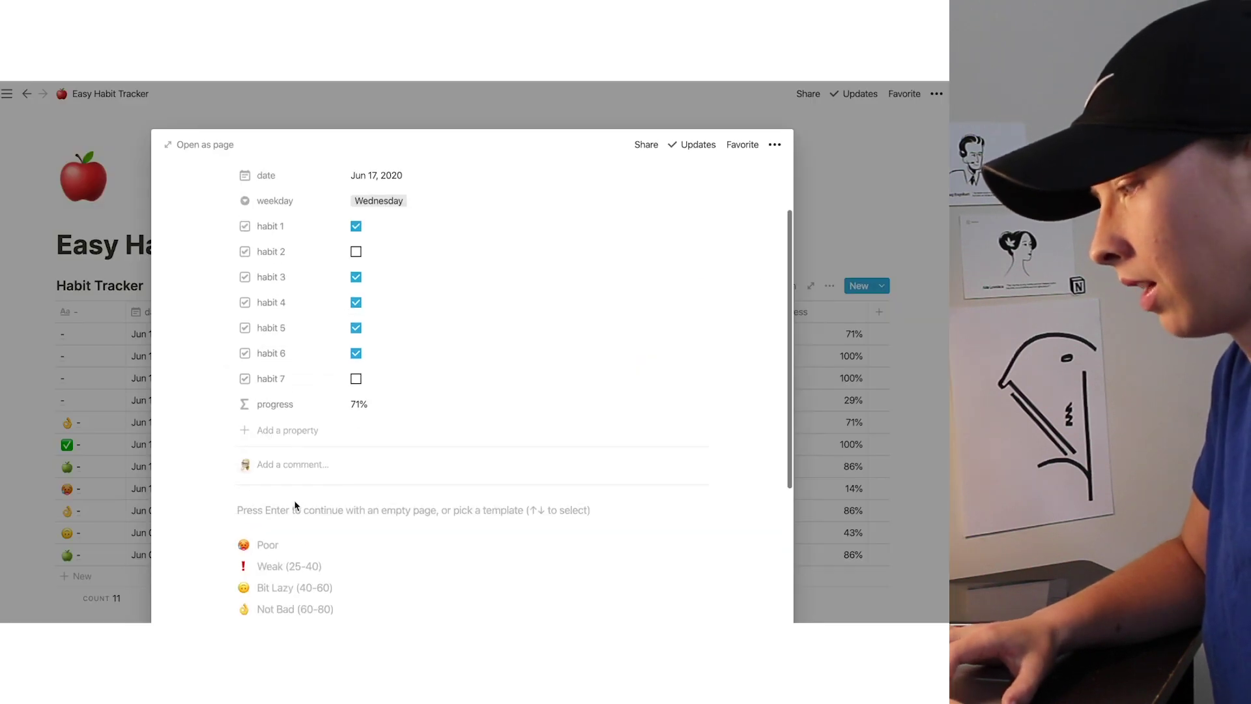
{"action": "left_click", "coordinate": [285, 479]}
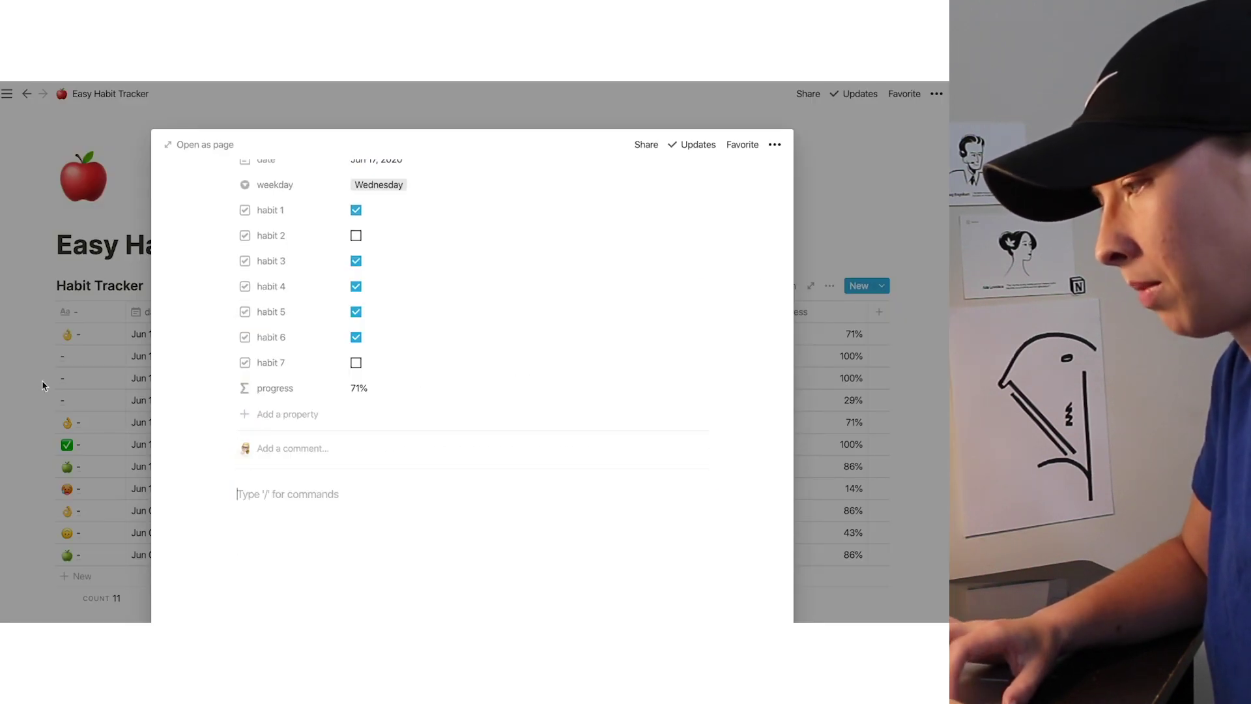
{"action": "left_click", "coordinate": [127, 359]}
{"action": "left_click", "coordinate": [103, 362]}
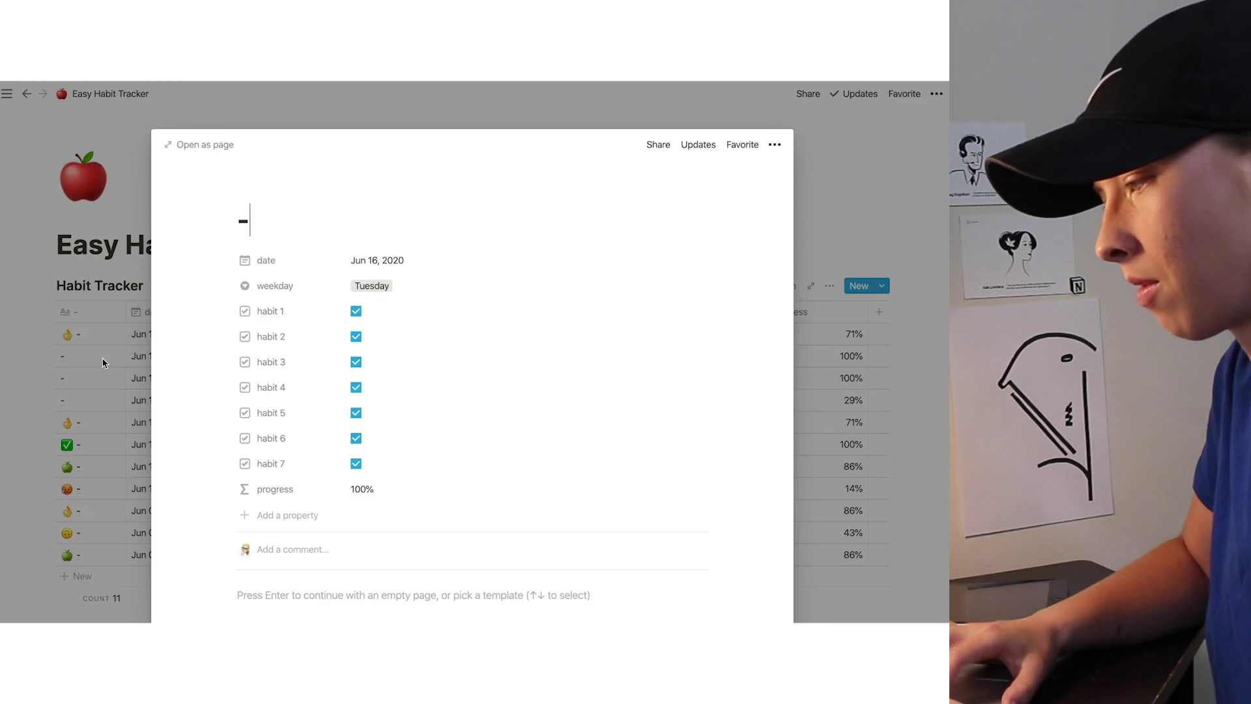
{"action": "key", "text": "Escape"}
{"action": "left_click", "coordinate": [183, 287]}
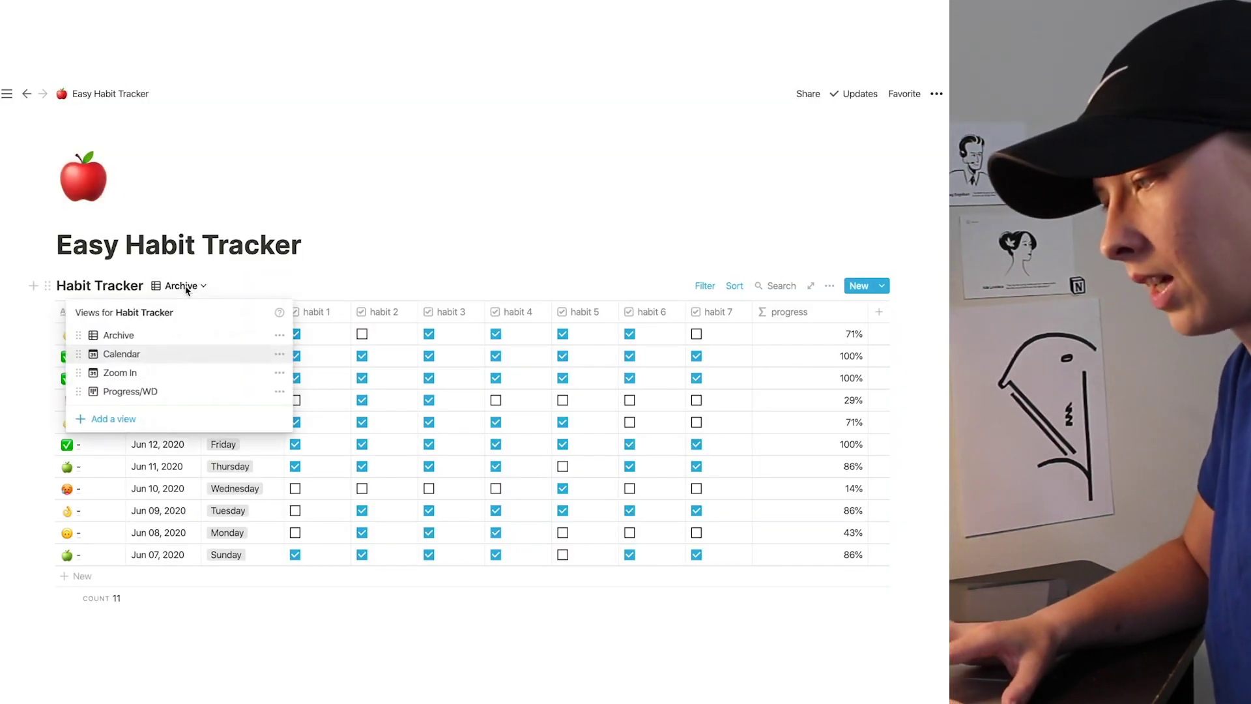
{"action": "left_click", "coordinate": [124, 355]}
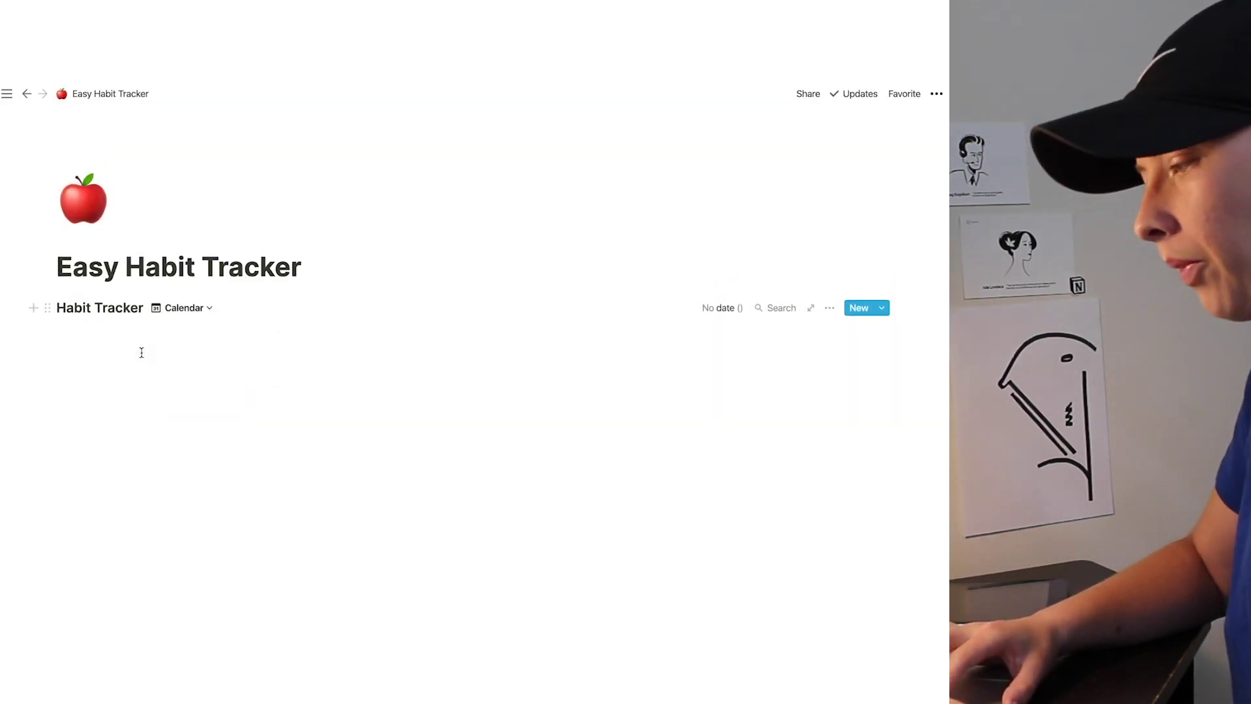
{"action": "scroll", "coordinate": [248, 365], "scroll_direction": "down", "scroll_amount": 5}
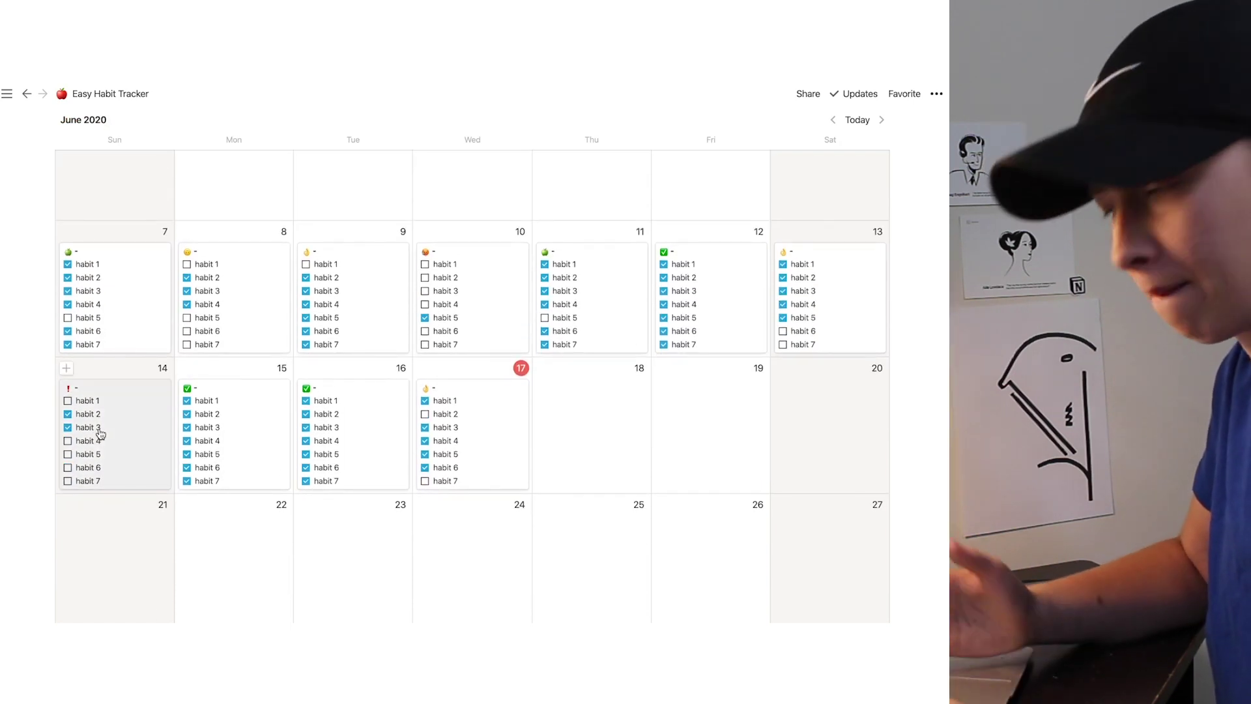
{"action": "scroll", "coordinate": [464, 464], "scroll_direction": "up", "scroll_amount": 3}
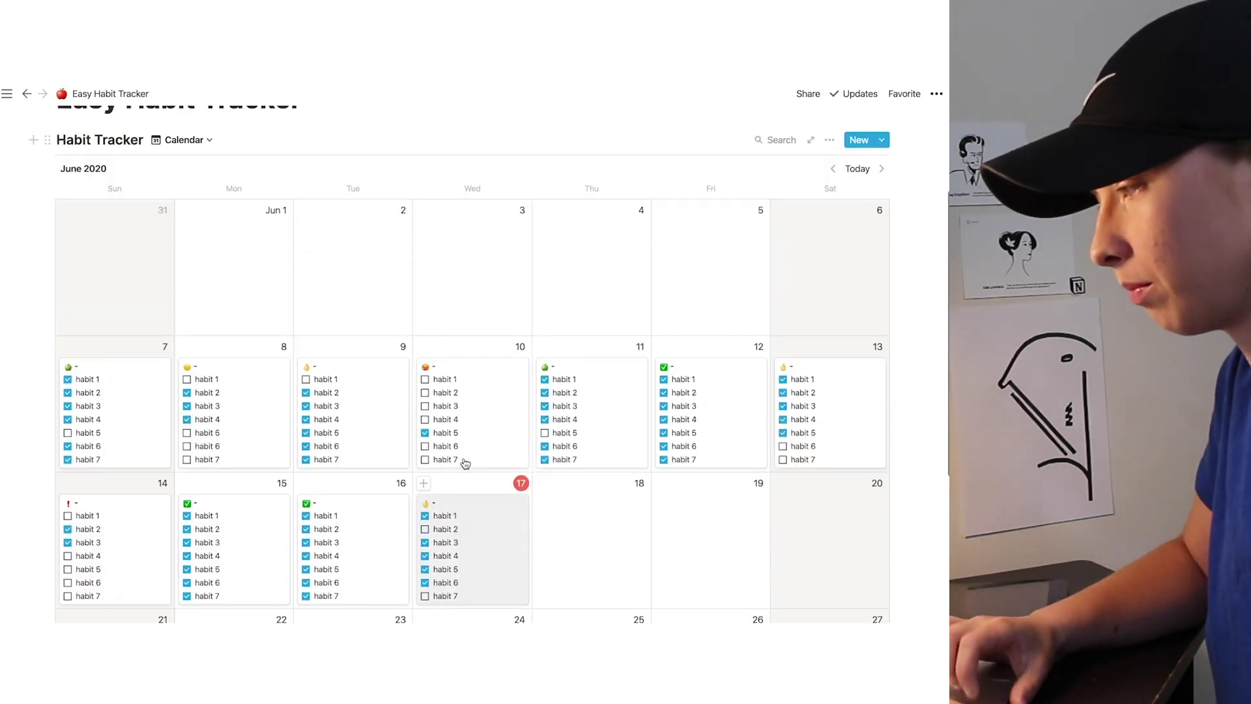
{"action": "left_click", "coordinate": [177, 142]}
{"action": "left_click", "coordinate": [175, 230]}
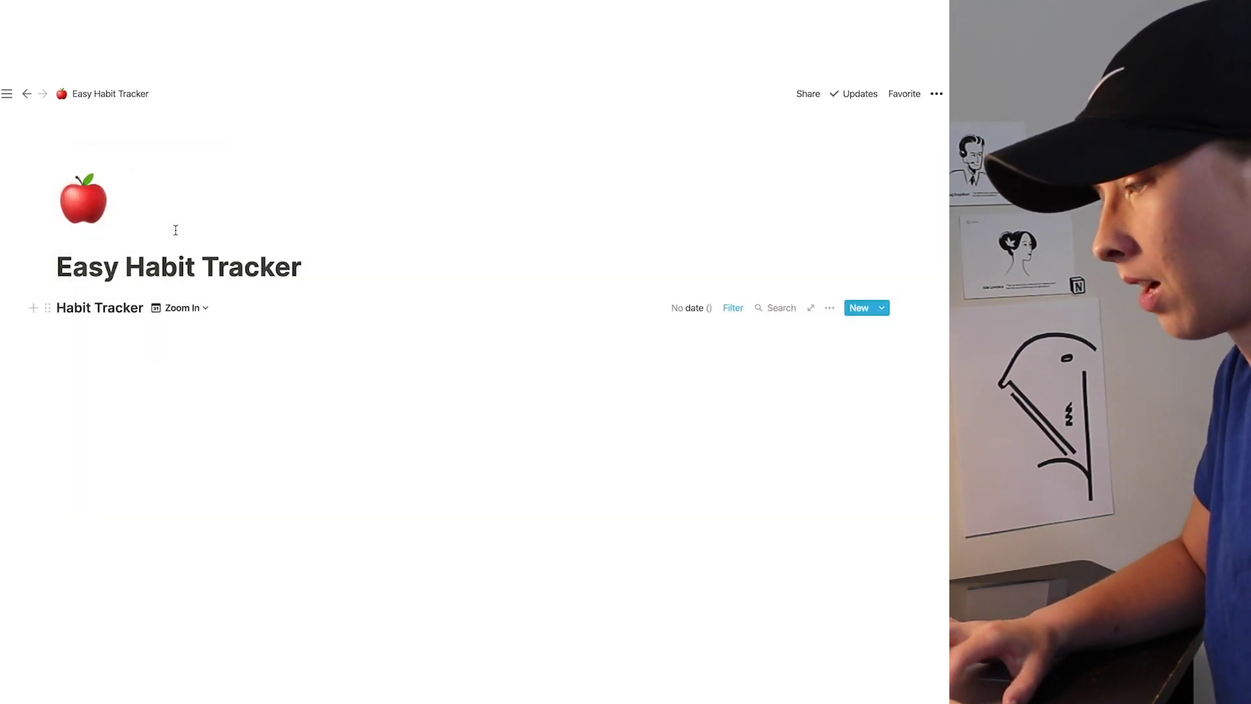
{"action": "scroll", "coordinate": [308, 408], "scroll_direction": "down", "scroll_amount": 3}
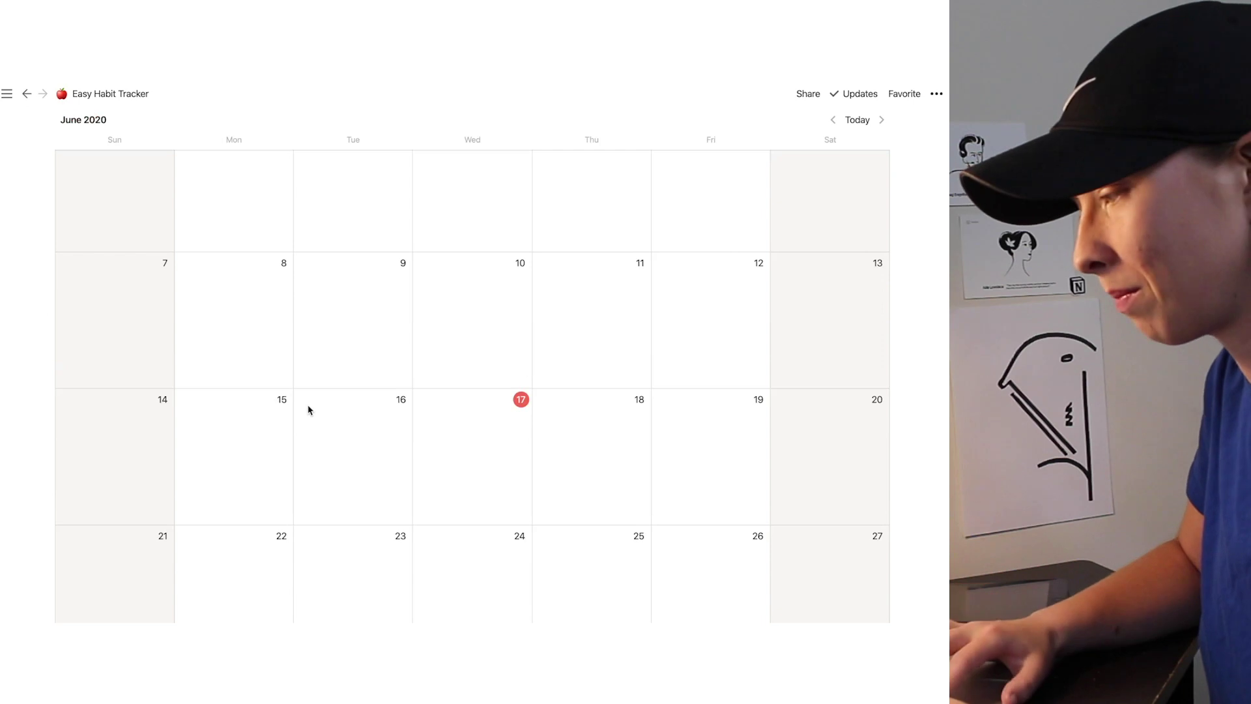
{"action": "scroll", "coordinate": [308, 408], "scroll_direction": "up", "scroll_amount": 2}
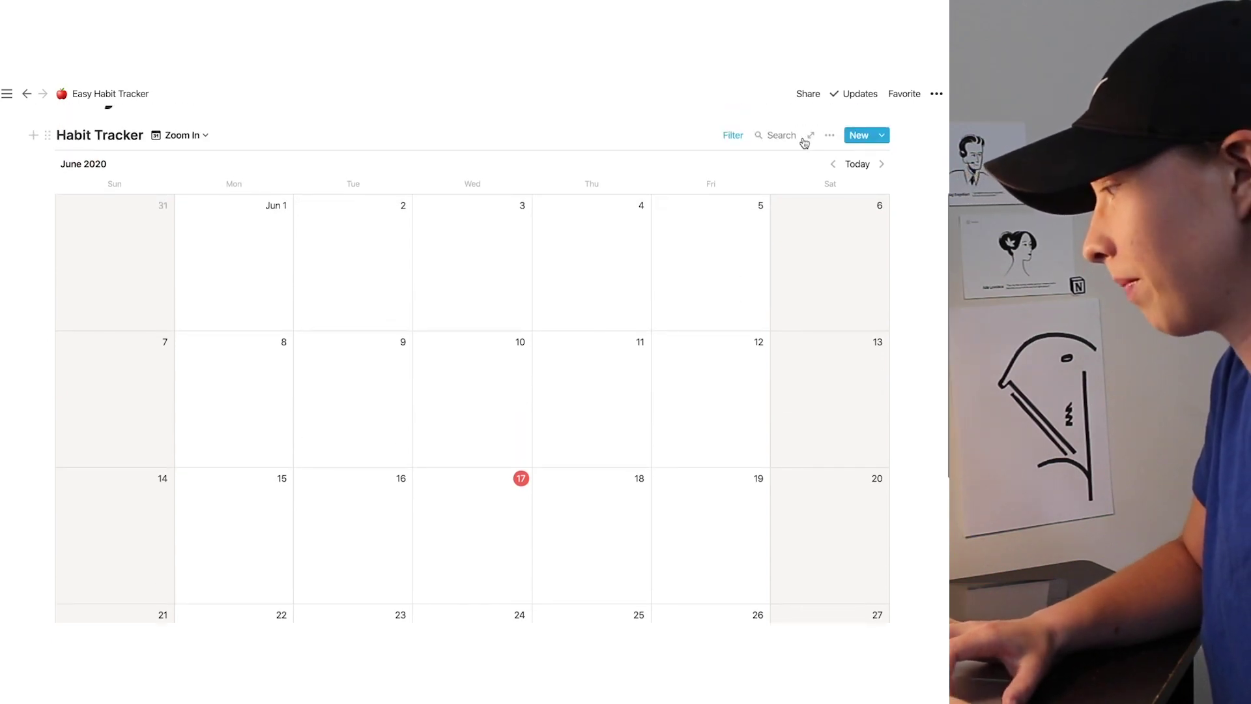
{"action": "left_click", "coordinate": [178, 135]}
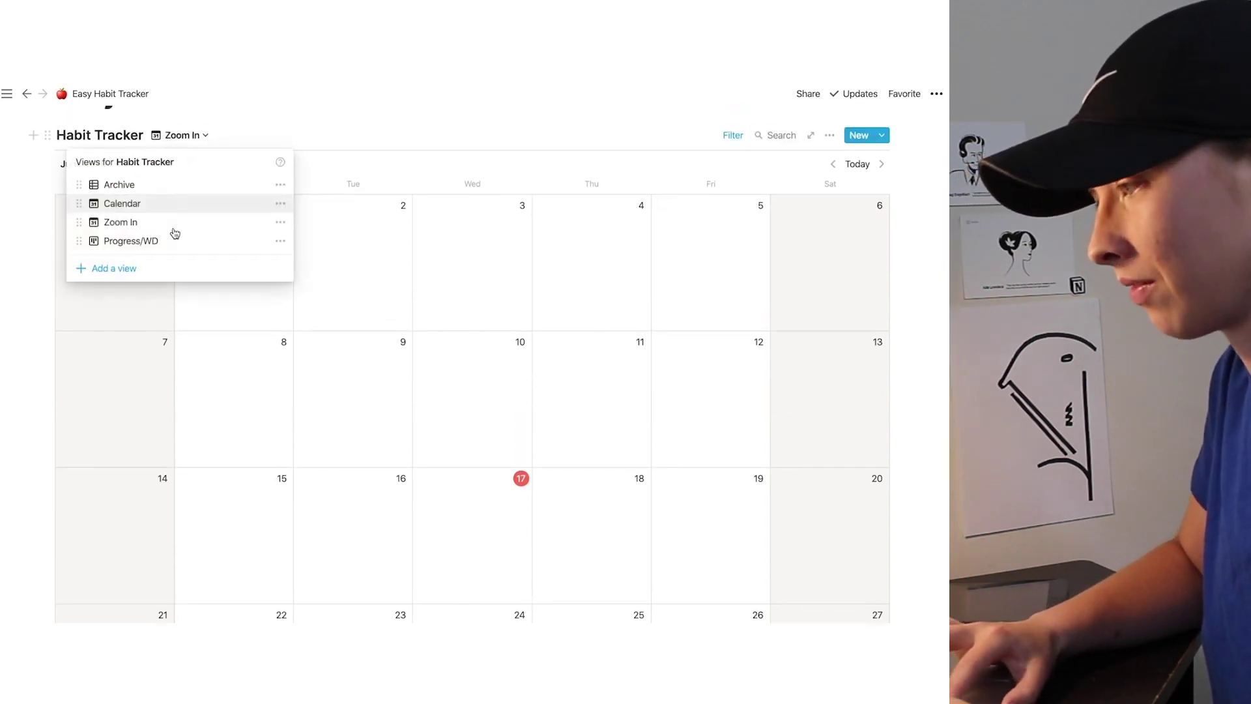
{"action": "left_click", "coordinate": [139, 205]}
{"action": "scroll", "coordinate": [331, 454], "scroll_direction": "down", "scroll_amount": 3}
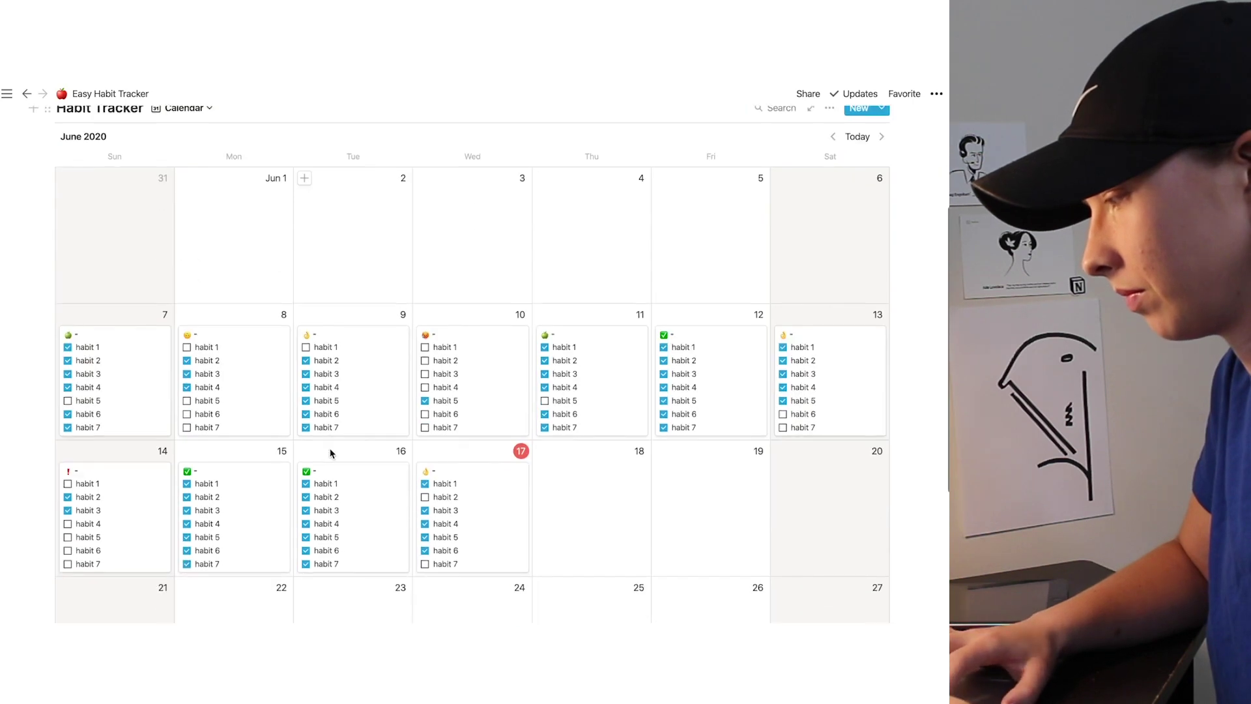
{"action": "scroll", "coordinate": [274, 294], "scroll_direction": "up", "scroll_amount": 1}
{"action": "left_click", "coordinate": [170, 188]}
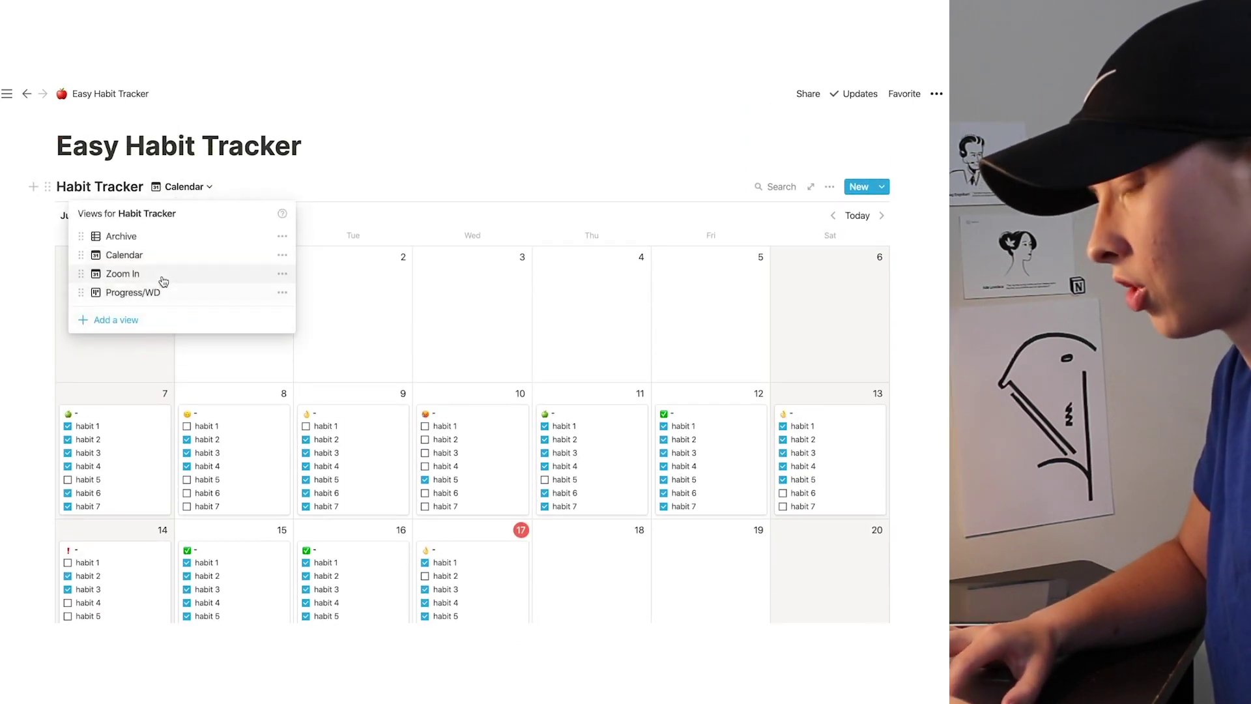
{"action": "left_click", "coordinate": [163, 281]}
{"action": "scroll", "coordinate": [559, 363], "scroll_direction": "down", "scroll_amount": 3}
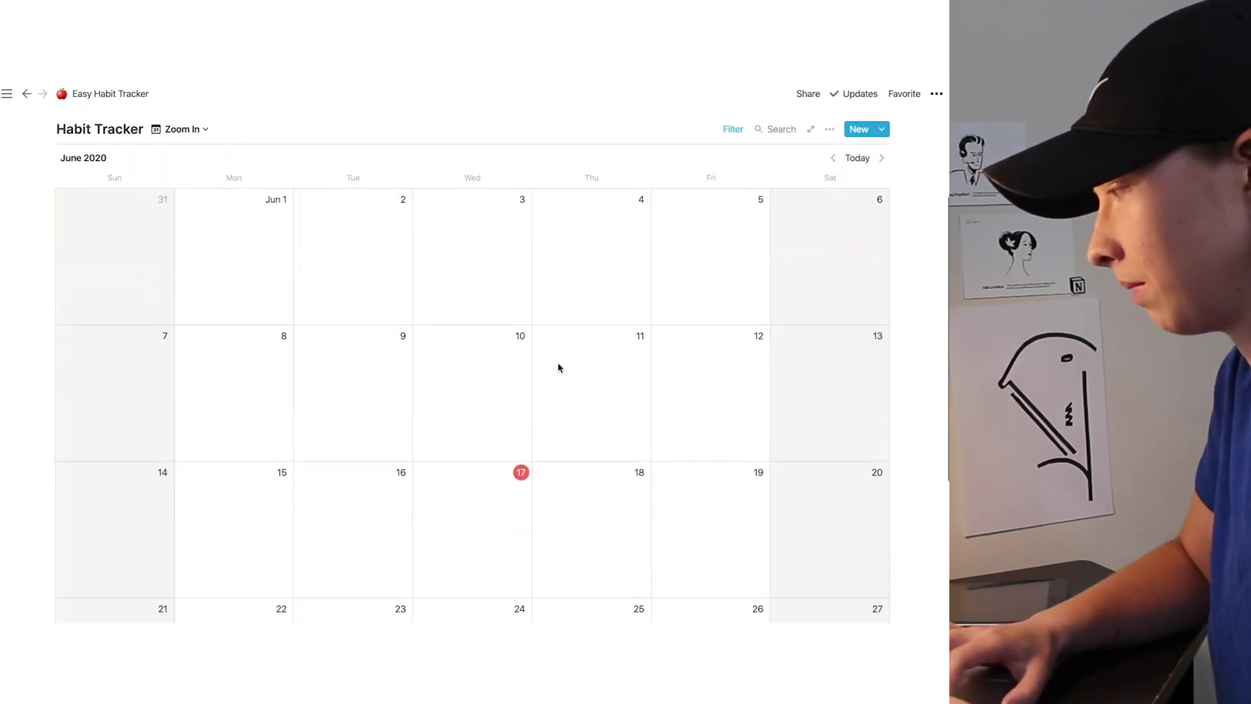
Step: Add a second Zoom In filter rule: date is Today
{"action": "left_click", "coordinate": [738, 134]}
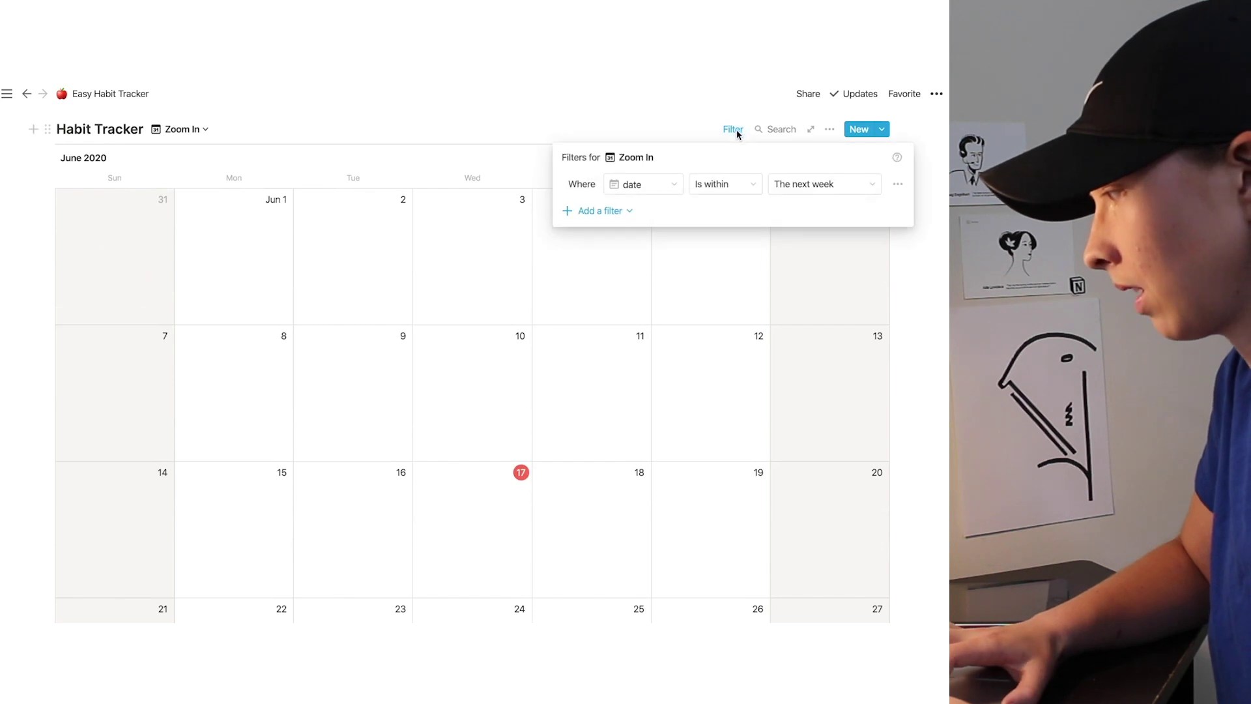
{"action": "left_click", "coordinate": [722, 184]}
{"action": "left_click", "coordinate": [711, 162]}
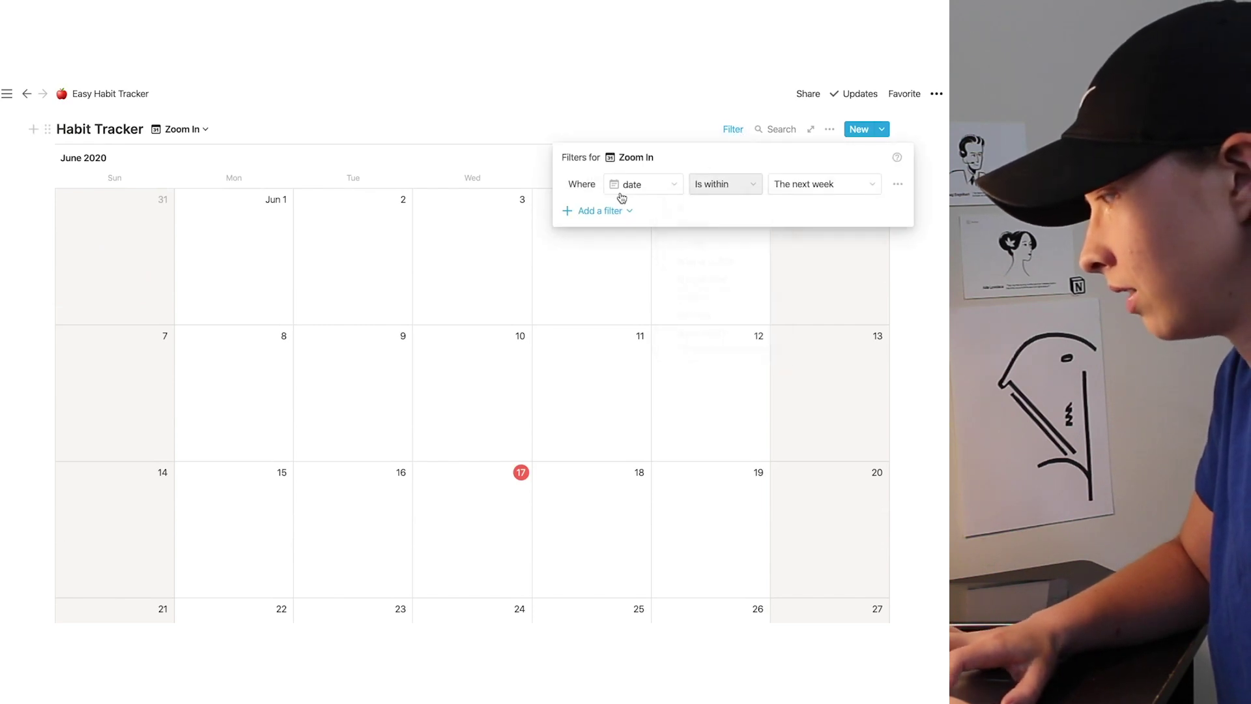
{"action": "left_click", "coordinate": [582, 211]}
{"action": "left_click", "coordinate": [593, 236]}
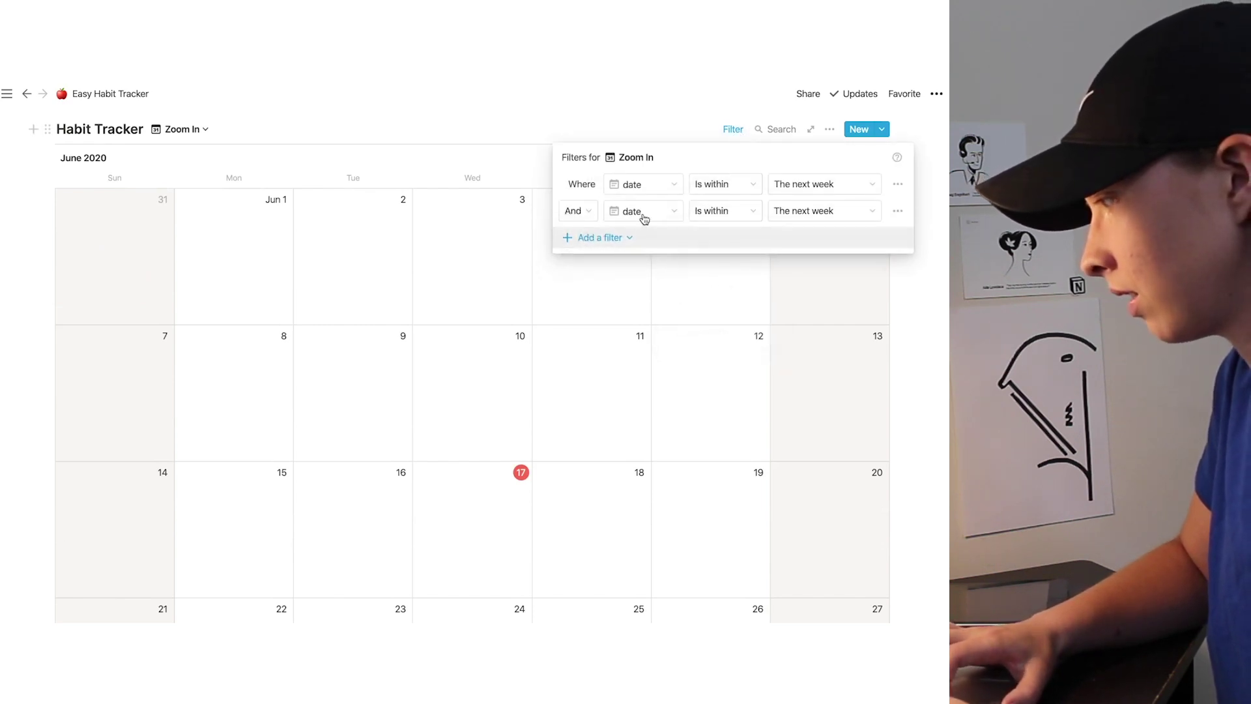
{"action": "left_click", "coordinate": [691, 212]}
{"action": "left_click", "coordinate": [712, 238]}
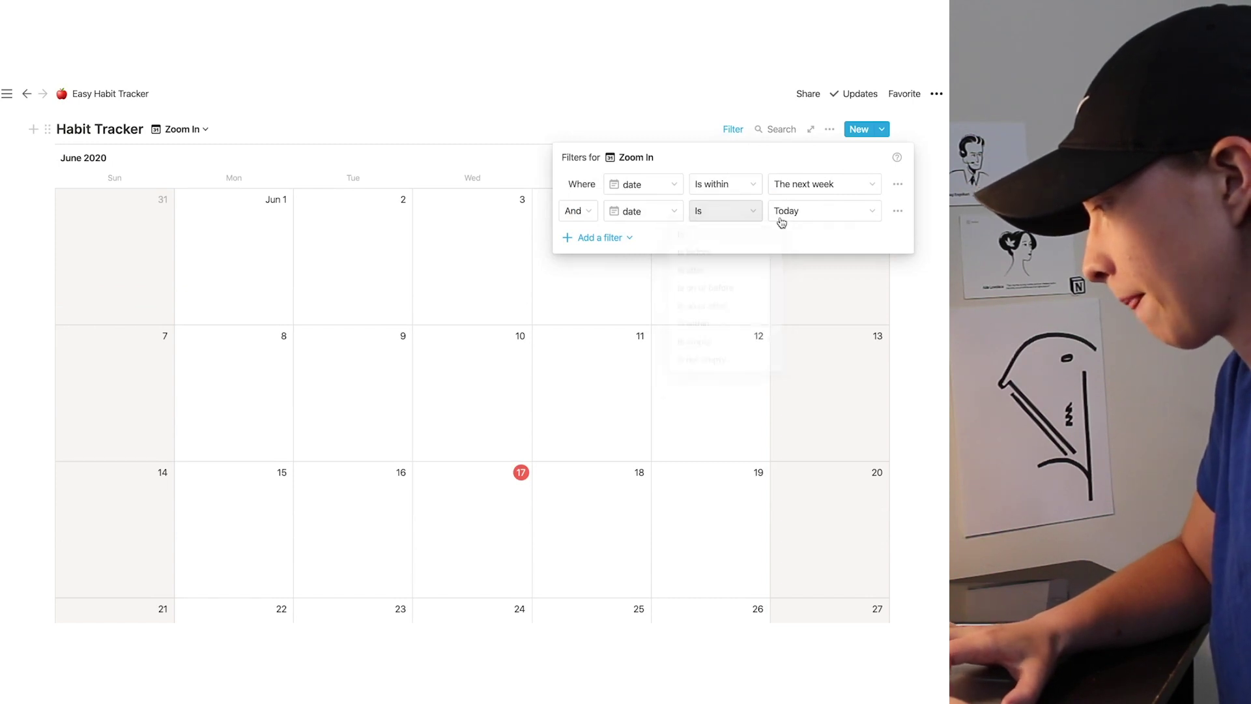
Step: Combine the two date filter rules with Or instead of And
{"action": "left_click", "coordinate": [579, 210]}
{"action": "left_click", "coordinate": [562, 267]}
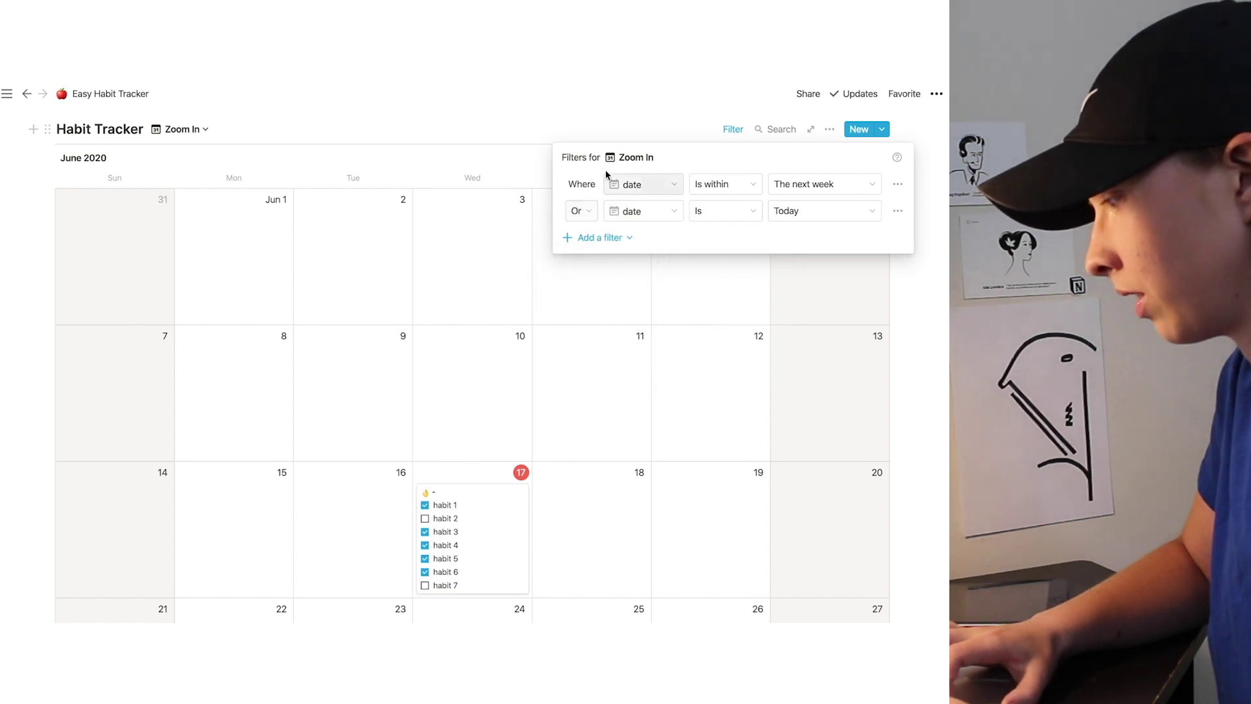
{"action": "left_click", "coordinate": [357, 326]}
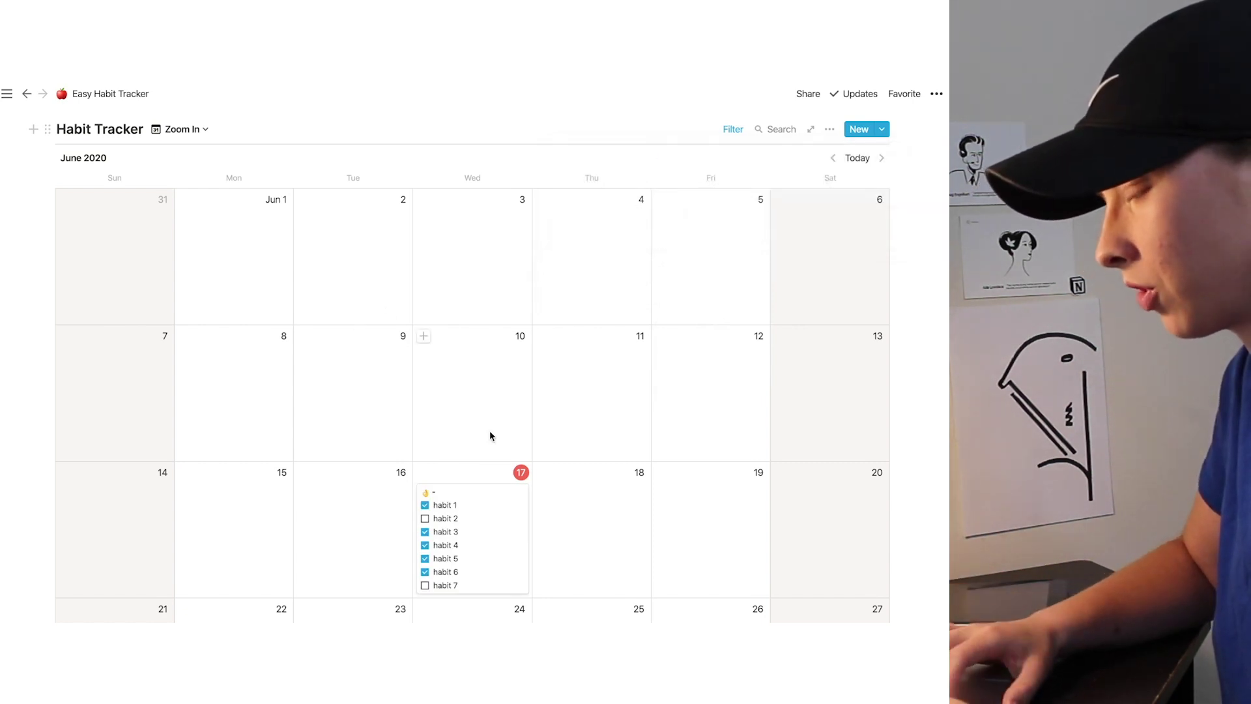
{"action": "scroll", "coordinate": [490, 430], "scroll_direction": "down", "scroll_amount": 2}
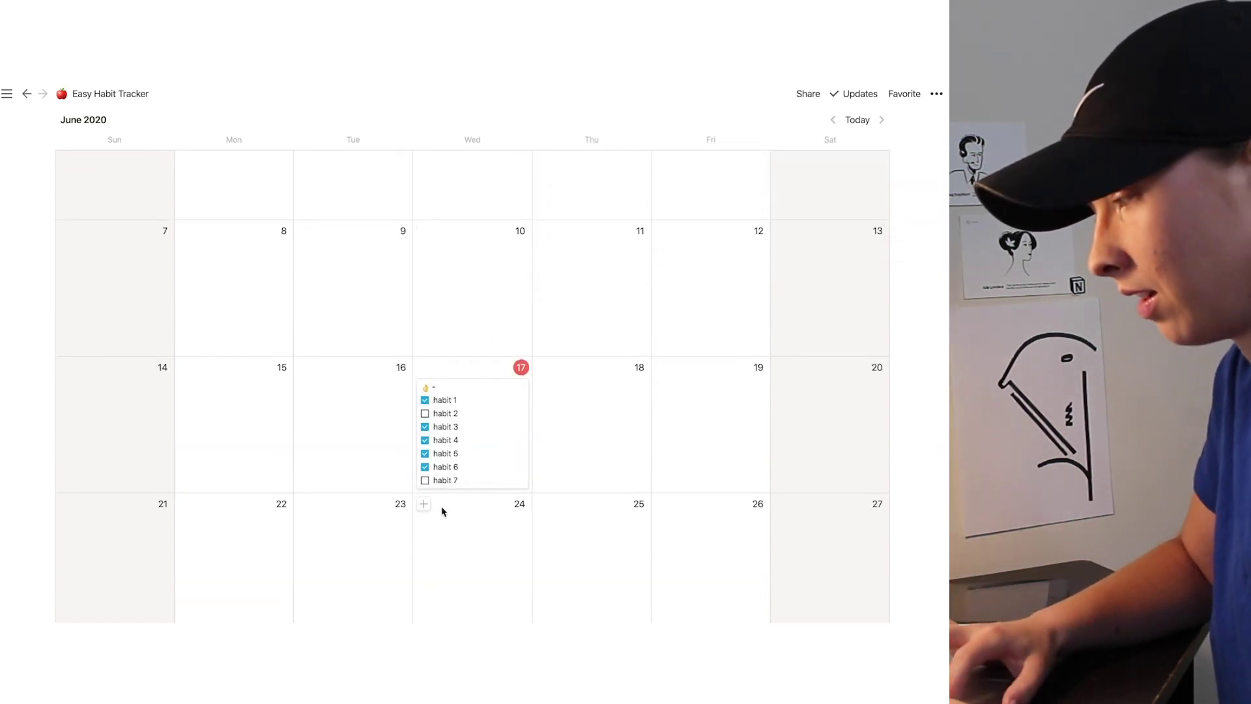
{"action": "scroll", "coordinate": [459, 557], "scroll_direction": "up", "scroll_amount": 1}
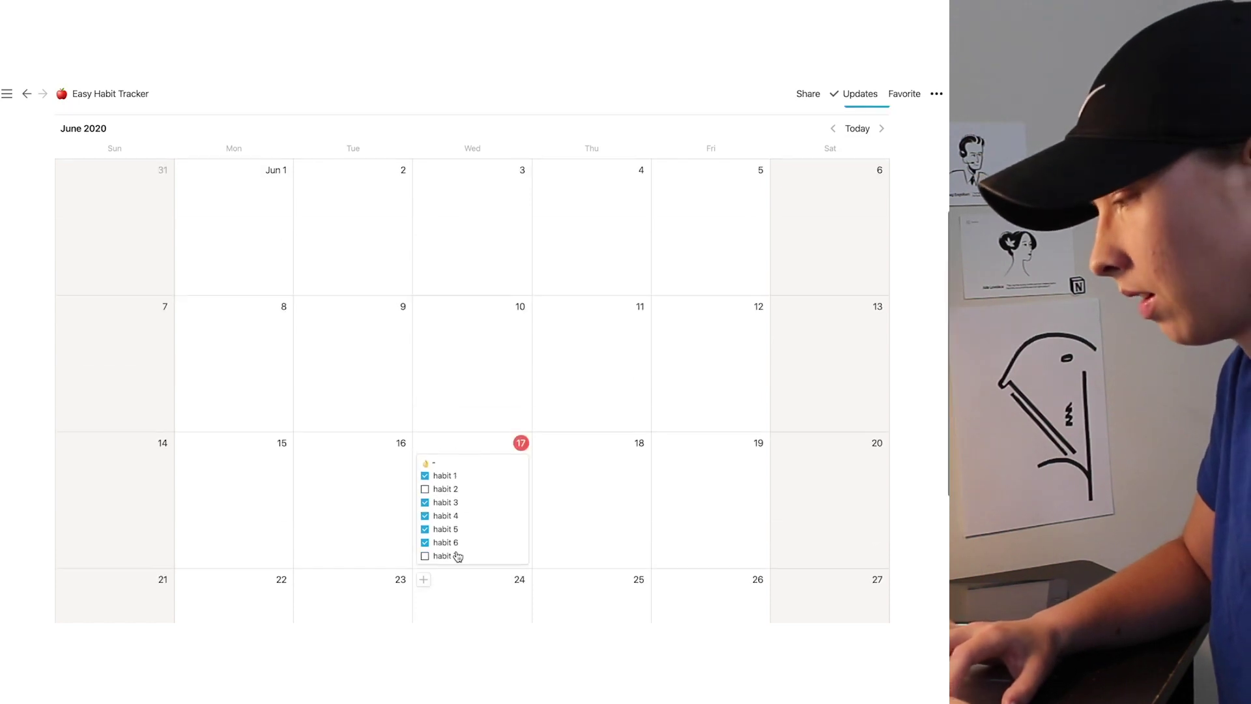
{"action": "scroll", "coordinate": [464, 525], "scroll_direction": "up", "scroll_amount": 3}
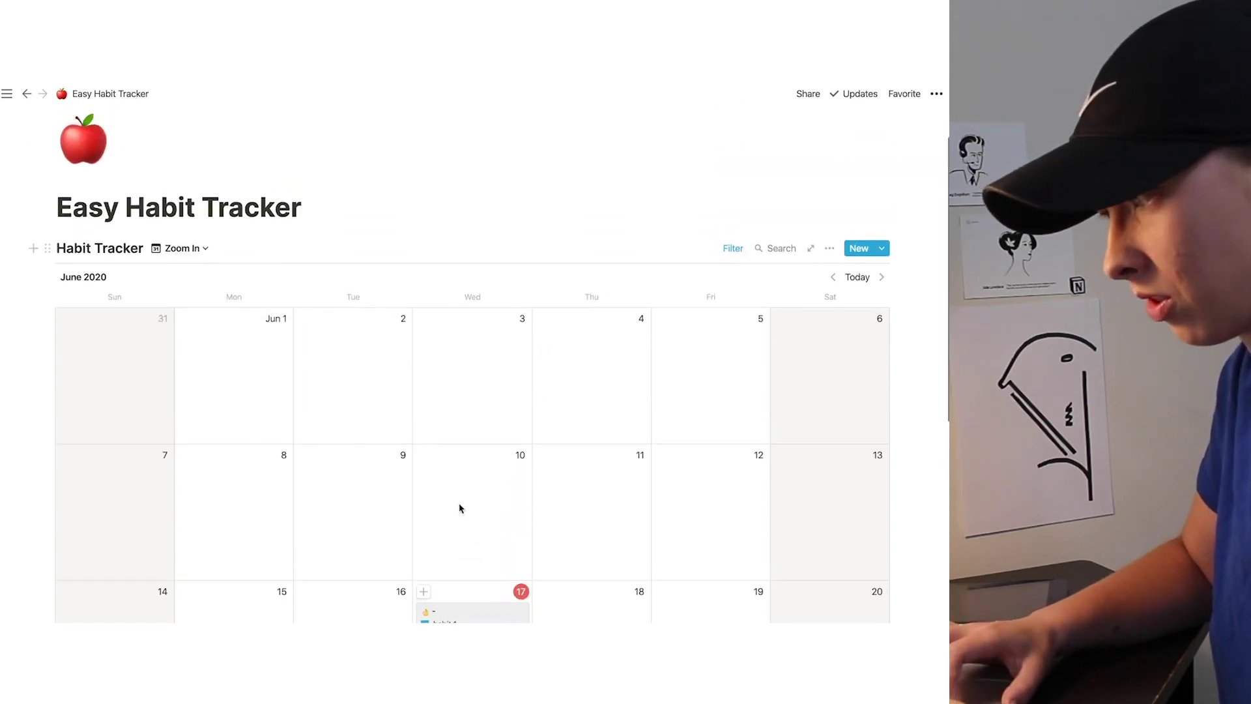
{"action": "left_click", "coordinate": [176, 251]}
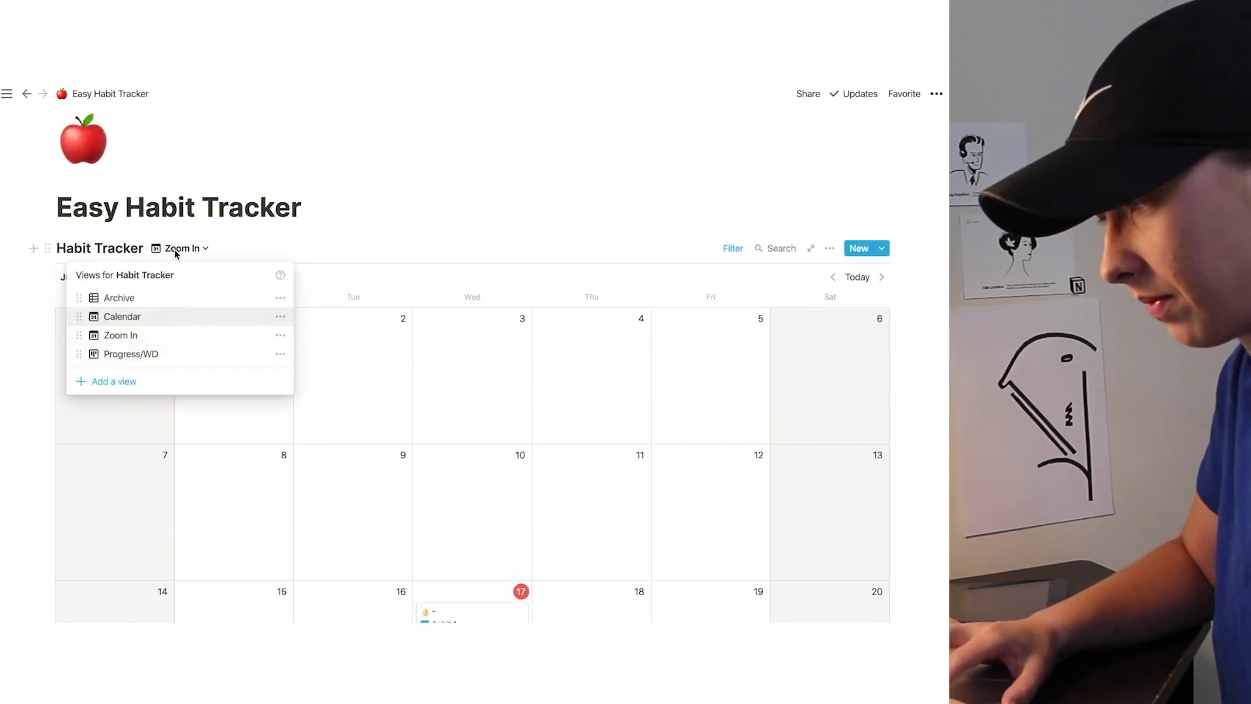
Step: Show the Progress/WD board and move its Sunday column ahead of Monday
{"action": "left_click", "coordinate": [138, 354]}
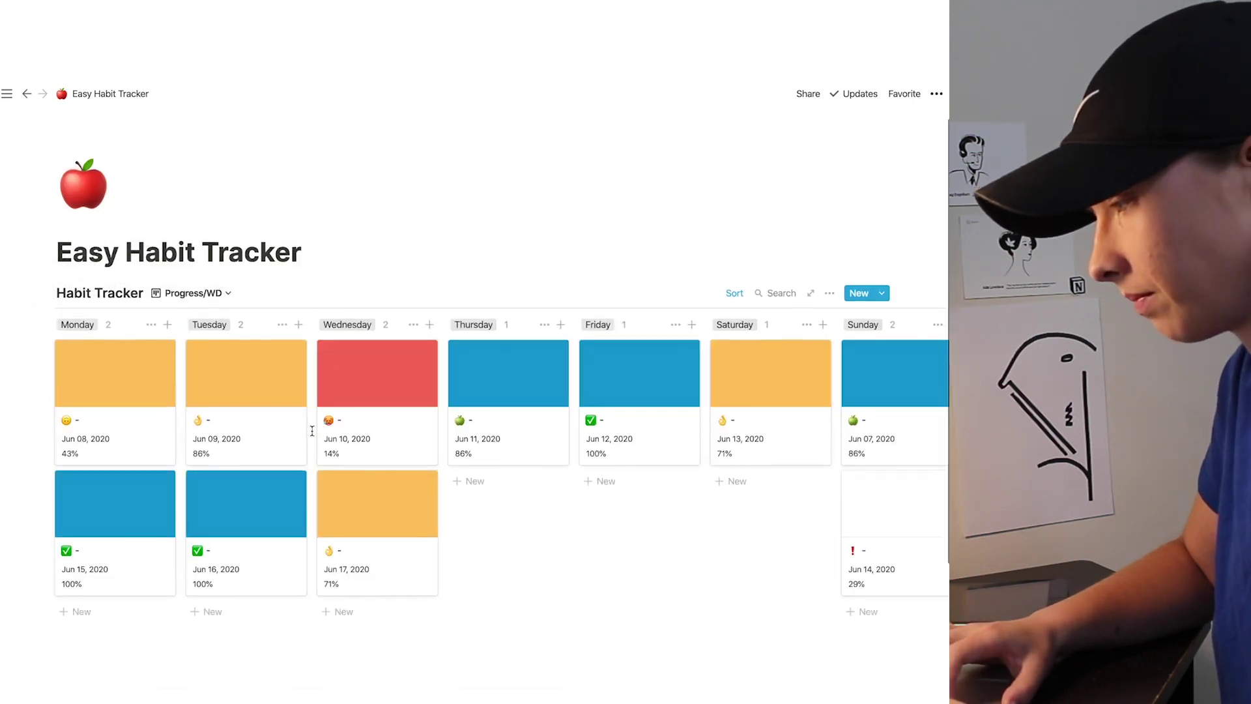
{"action": "scroll", "coordinate": [312, 431], "scroll_direction": "down", "scroll_amount": 2}
{"action": "scroll", "coordinate": [312, 431], "scroll_direction": "right", "scroll_amount": 4}
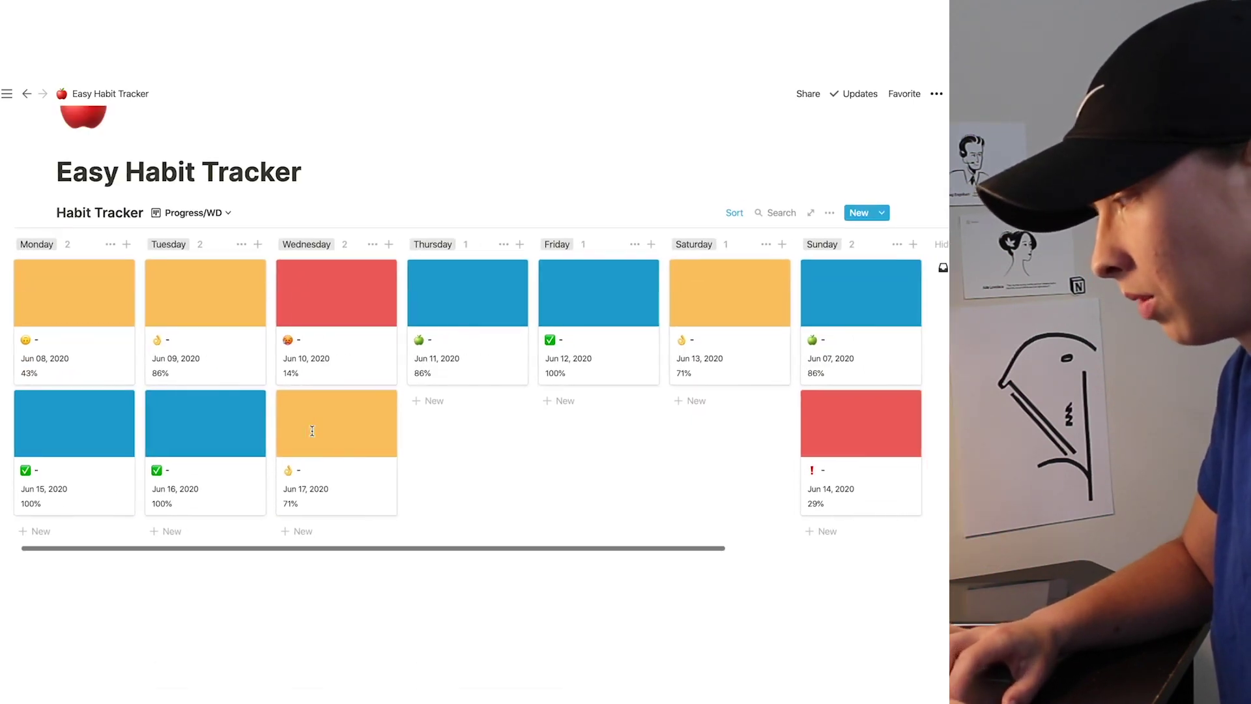
{"action": "scroll", "coordinate": [313, 433], "scroll_direction": "left", "scroll_amount": 3}
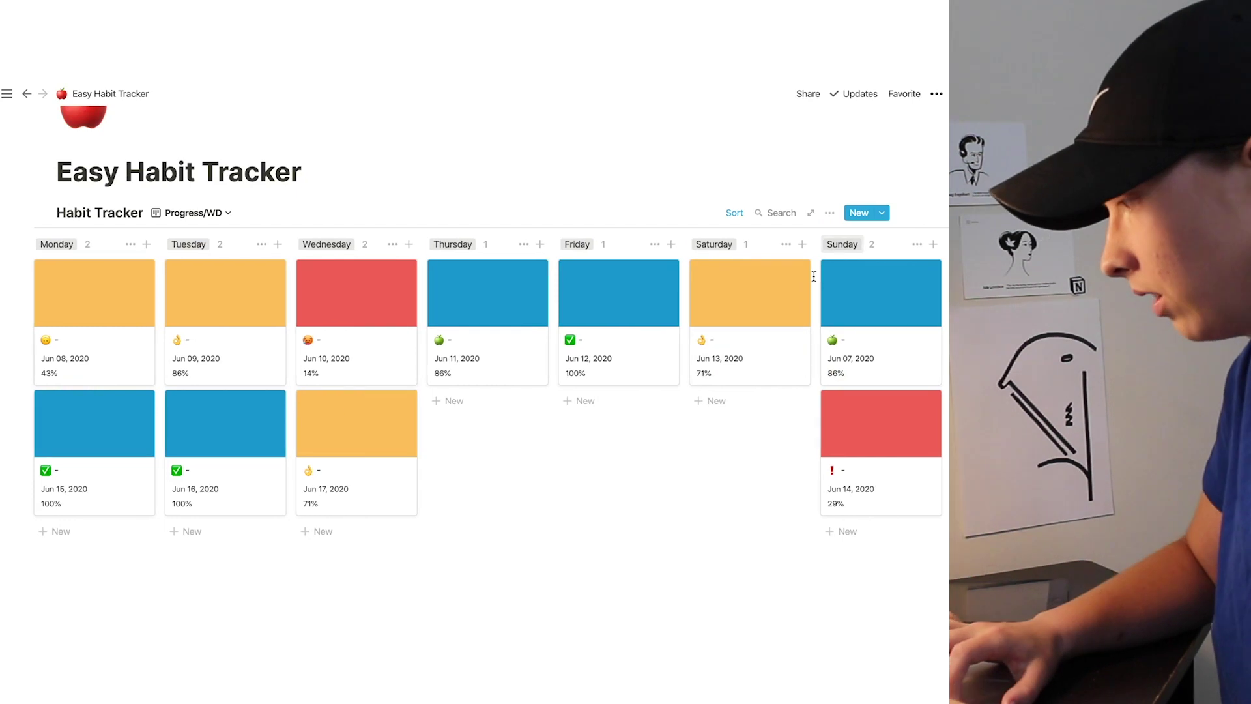
{"action": "scroll", "coordinate": [815, 280], "scroll_direction": "left", "scroll_amount": 1}
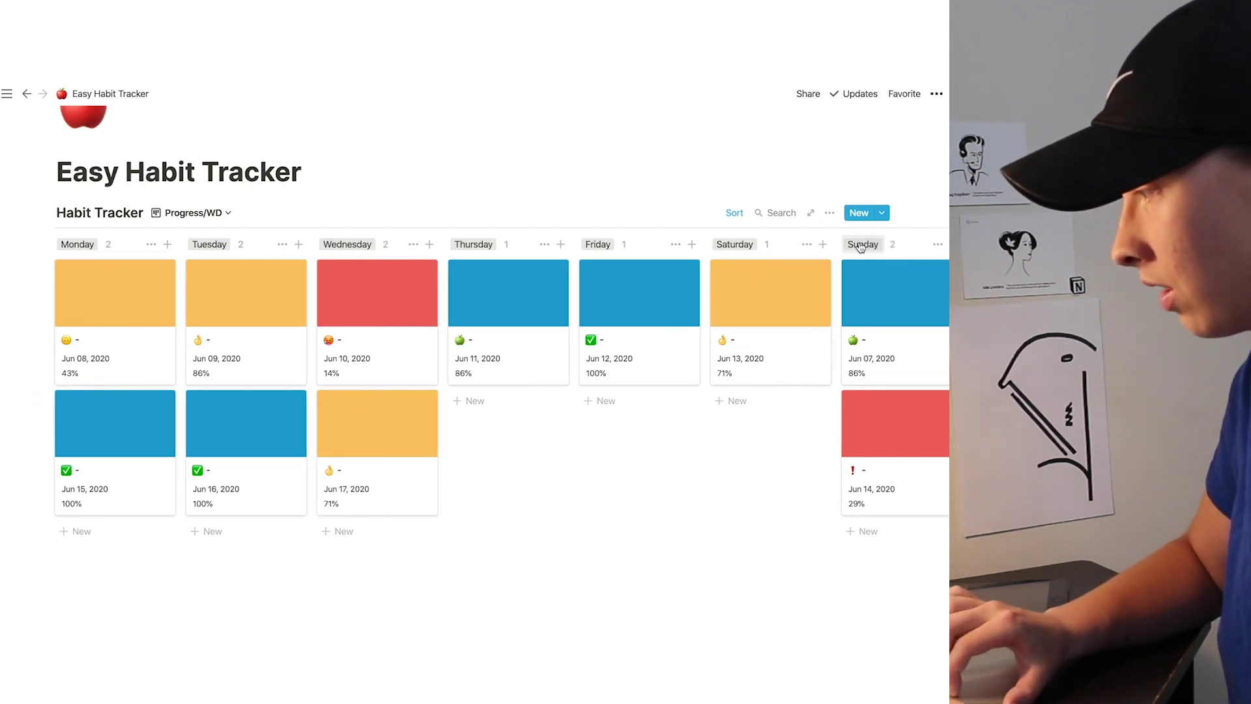
{"action": "left_click_drag", "start_coordinate": [860, 247], "coordinate": [107, 248]}
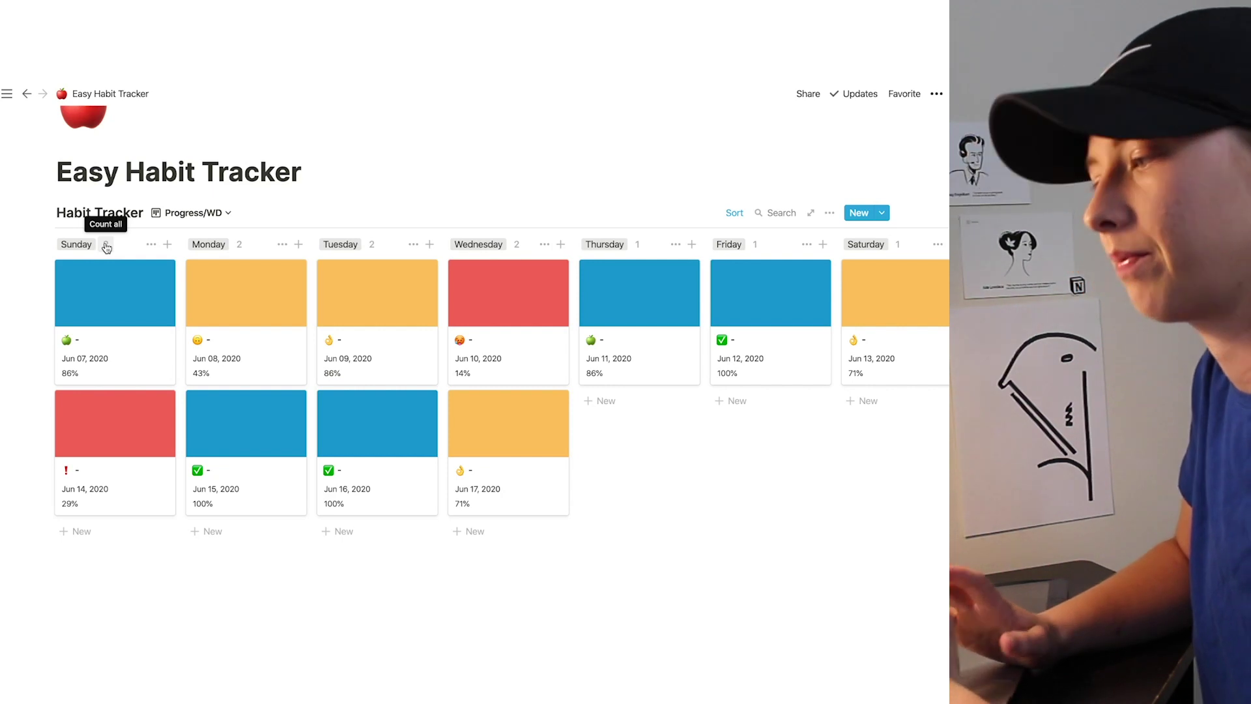
Step: Make the weekday column totals show average progress, e.g. Sunday 57.5%, Friday 100%
{"action": "left_click", "coordinate": [106, 246]}
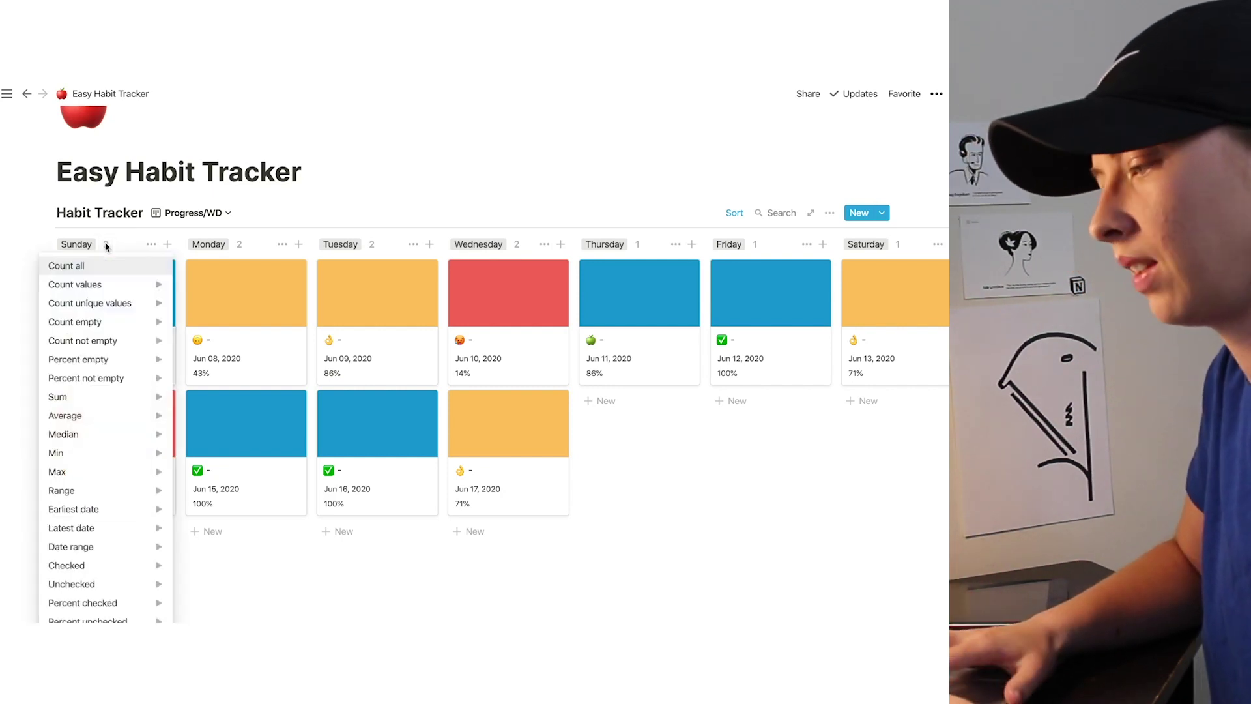
{"action": "mouse_move", "coordinate": [119, 421]}
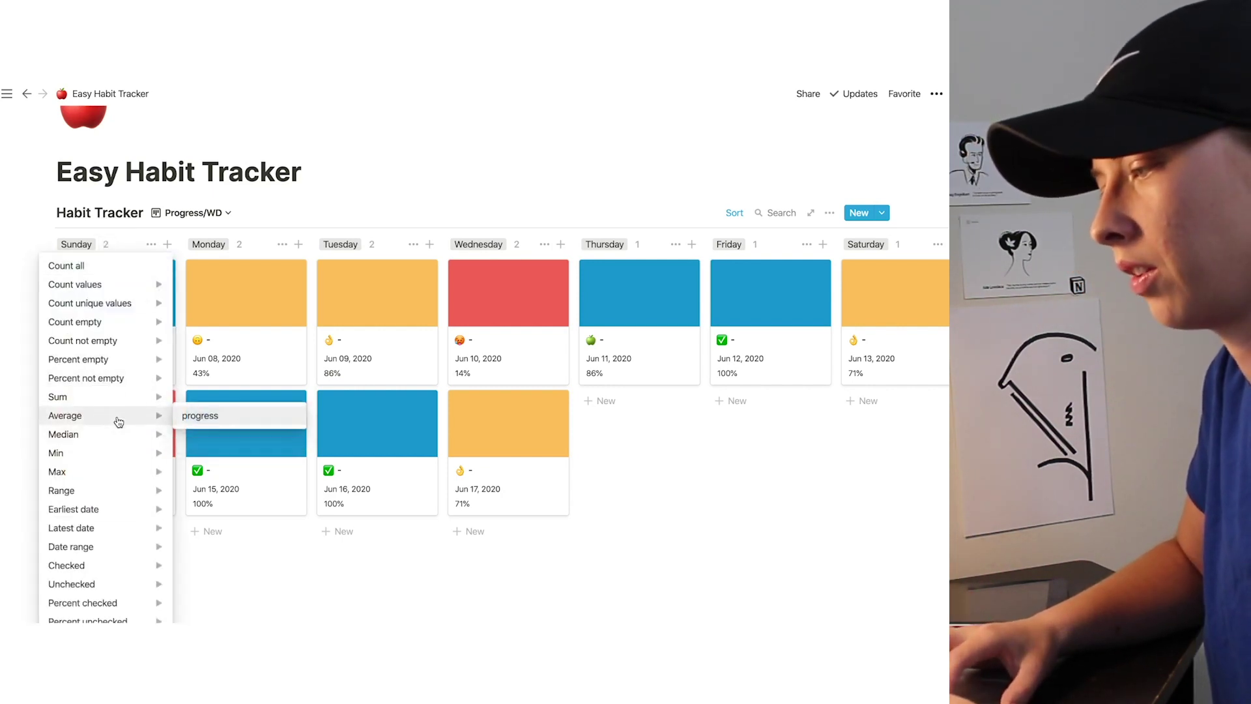
{"action": "left_click", "coordinate": [219, 419]}
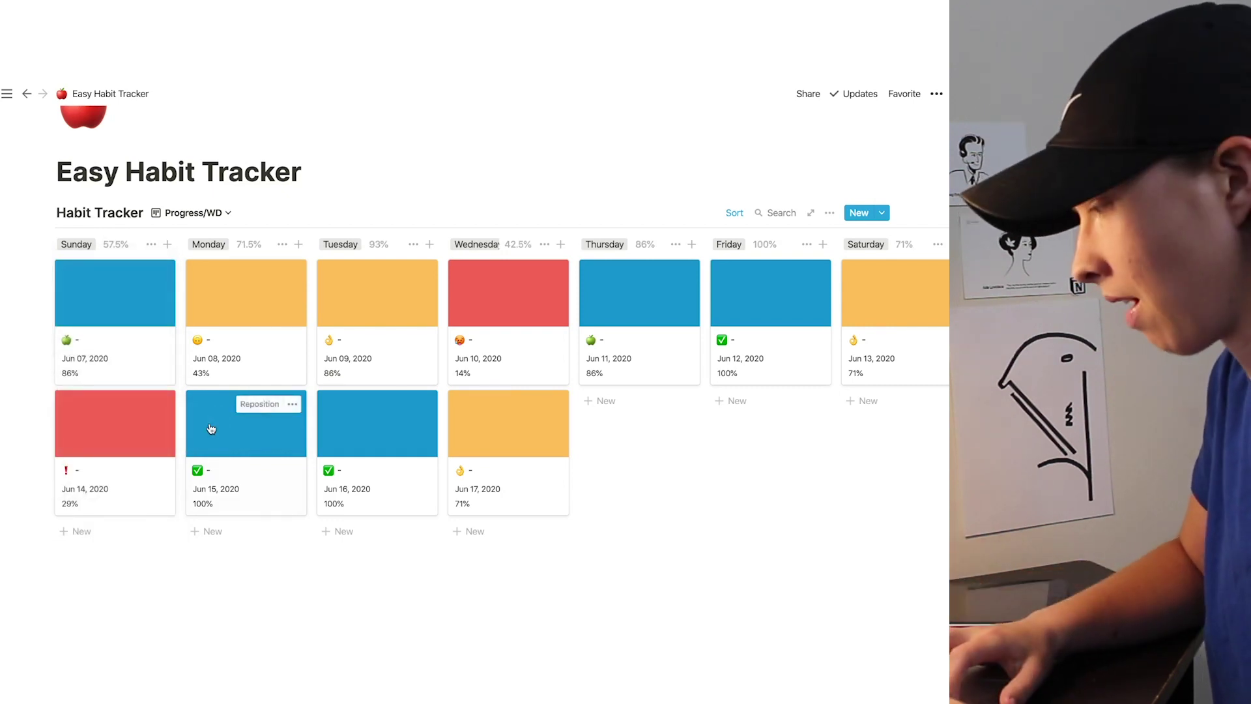
{"action": "left_click", "coordinate": [187, 218]}
Step: Switch the Habit Tracker to its Archive table view
{"action": "left_click", "coordinate": [157, 263]}
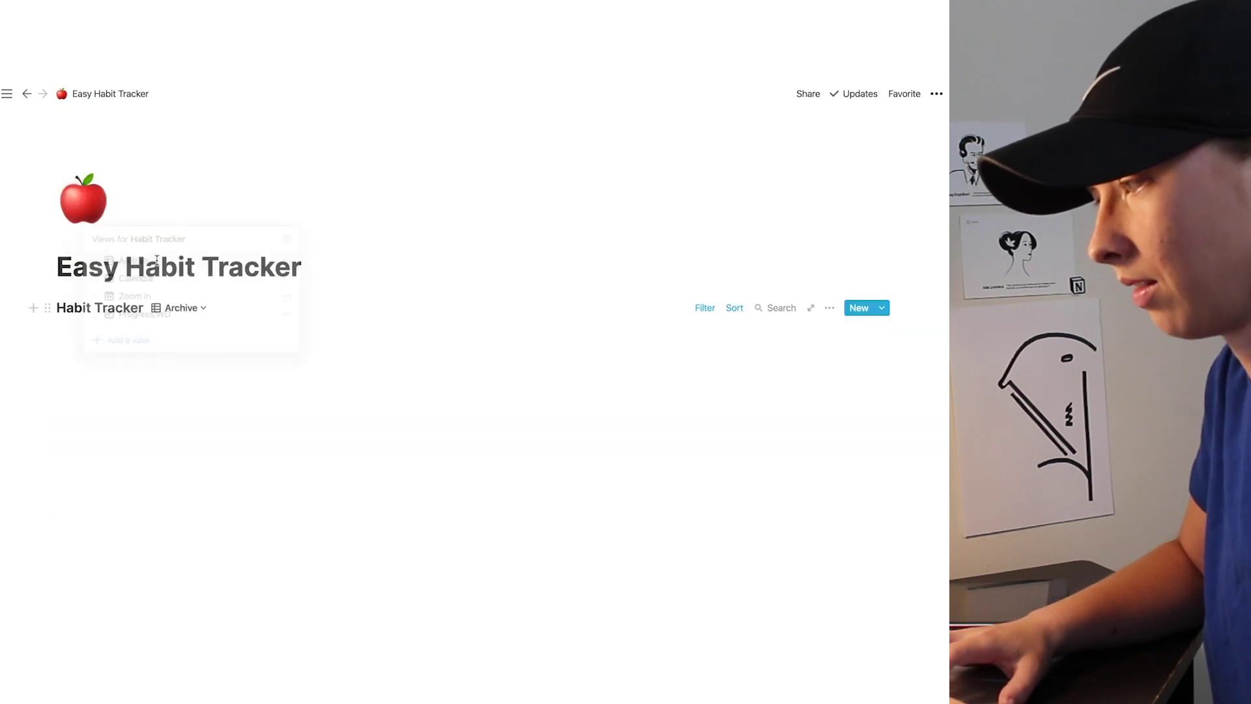